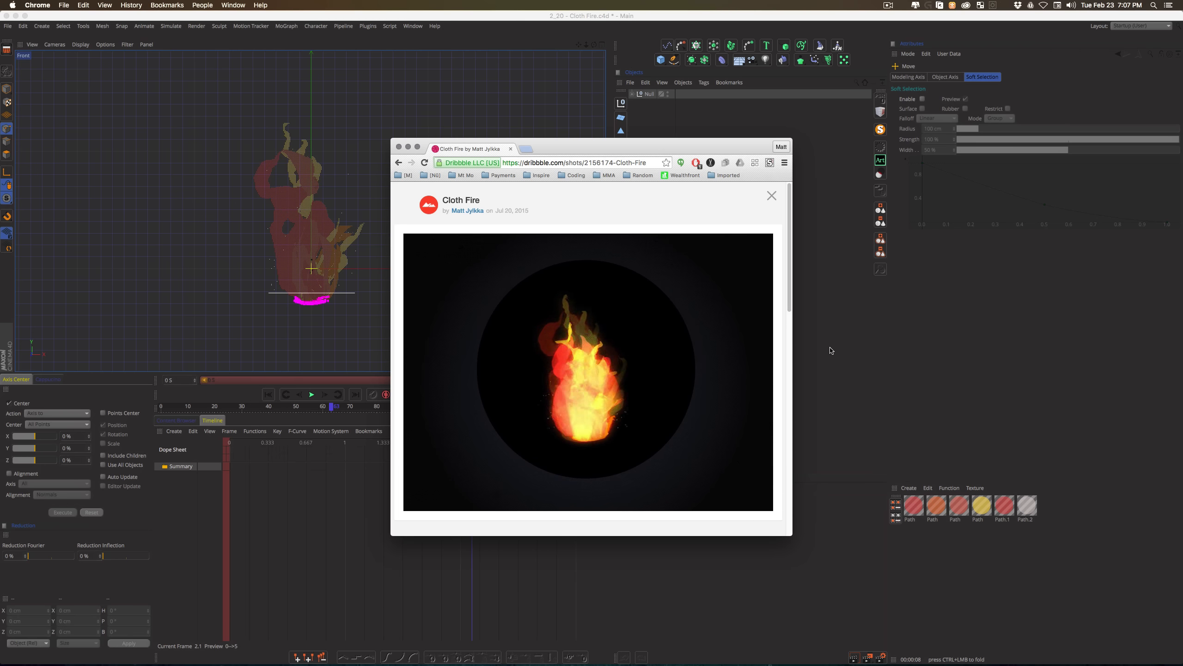
# Step: Switch to Cinema 4D, preview the finished cloth fire animation from its start and render the front view
pyautogui.click(832, 350)
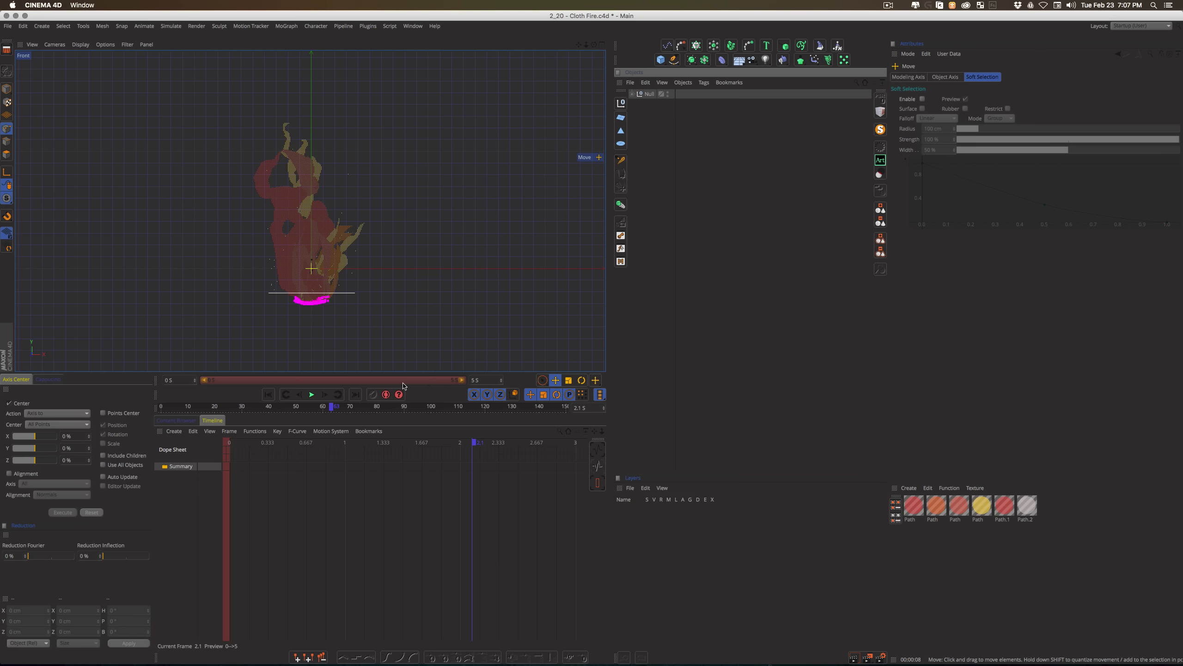
pyautogui.click(269, 395)
pyautogui.click(311, 394)
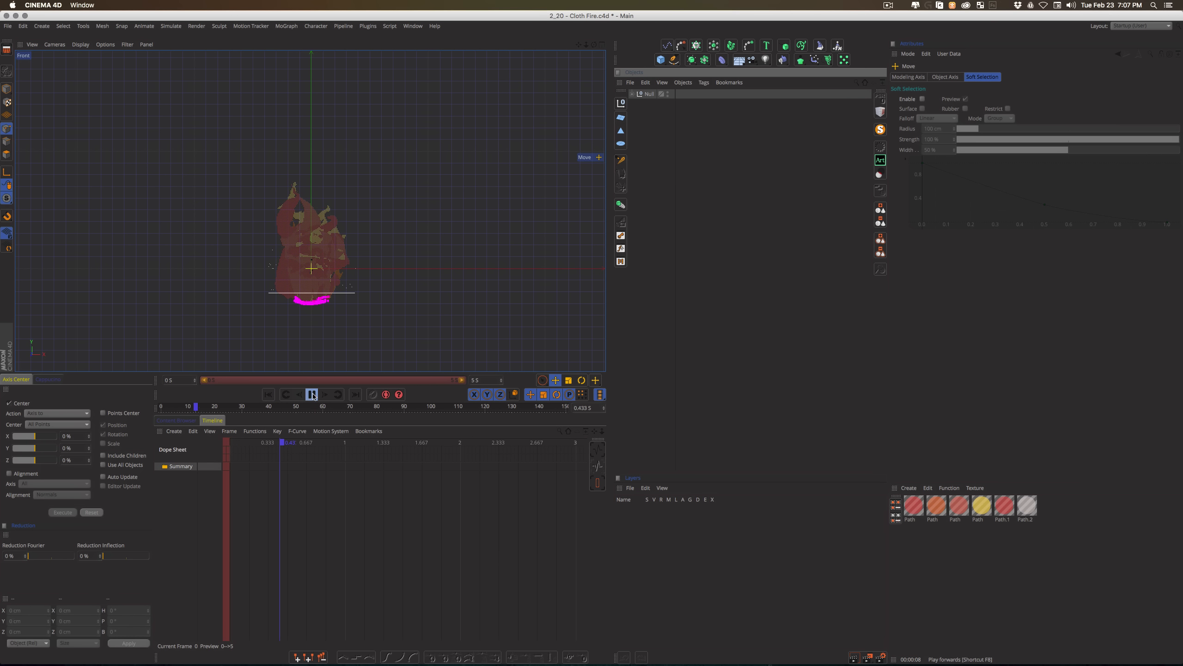
pyautogui.press('F8')
pyautogui.press('super+r')
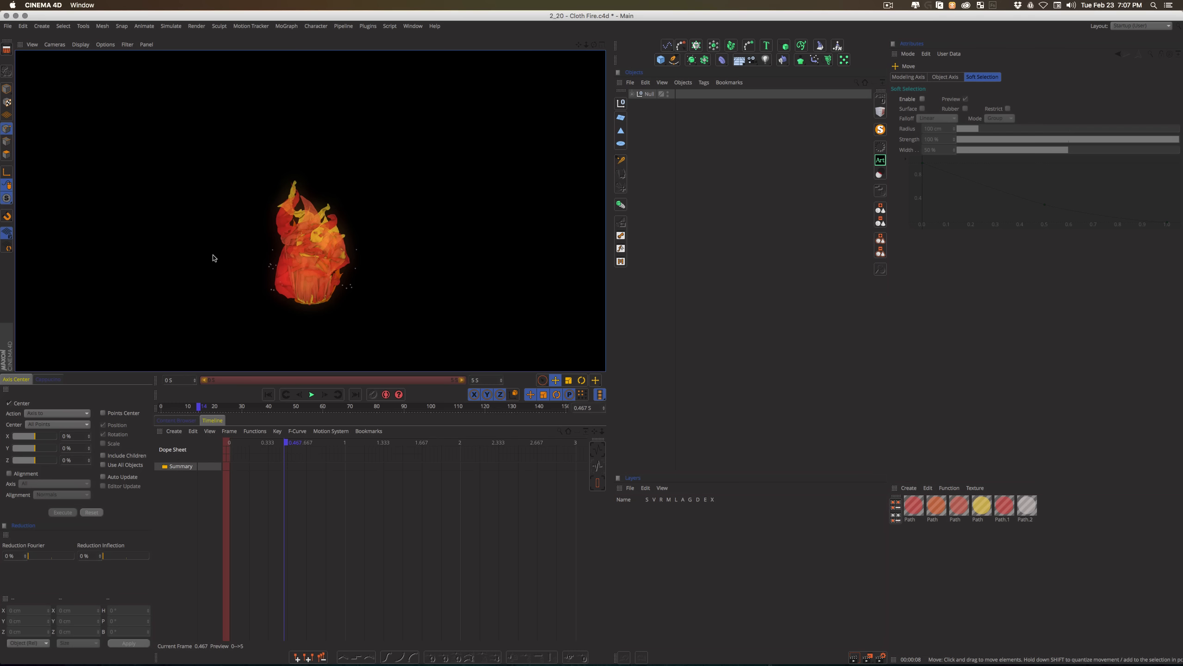
pyautogui.click(664, 262)
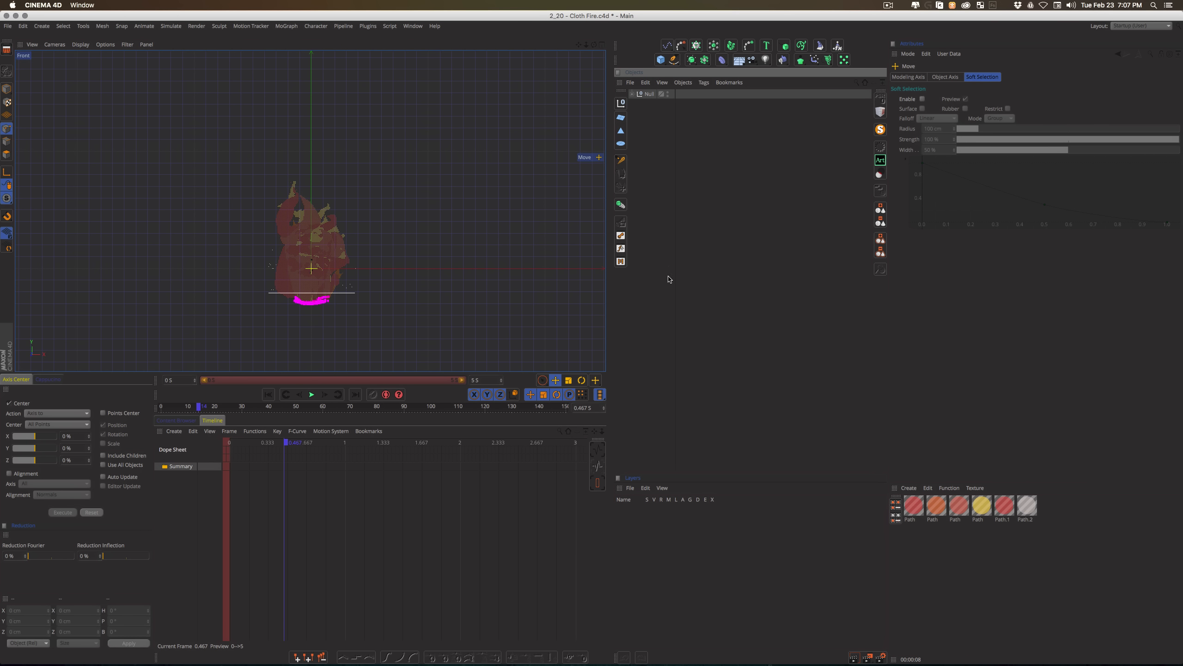
# Step: Disable Ambient Occlusion in the render settings and render the front view again
pyautogui.press('super+b')
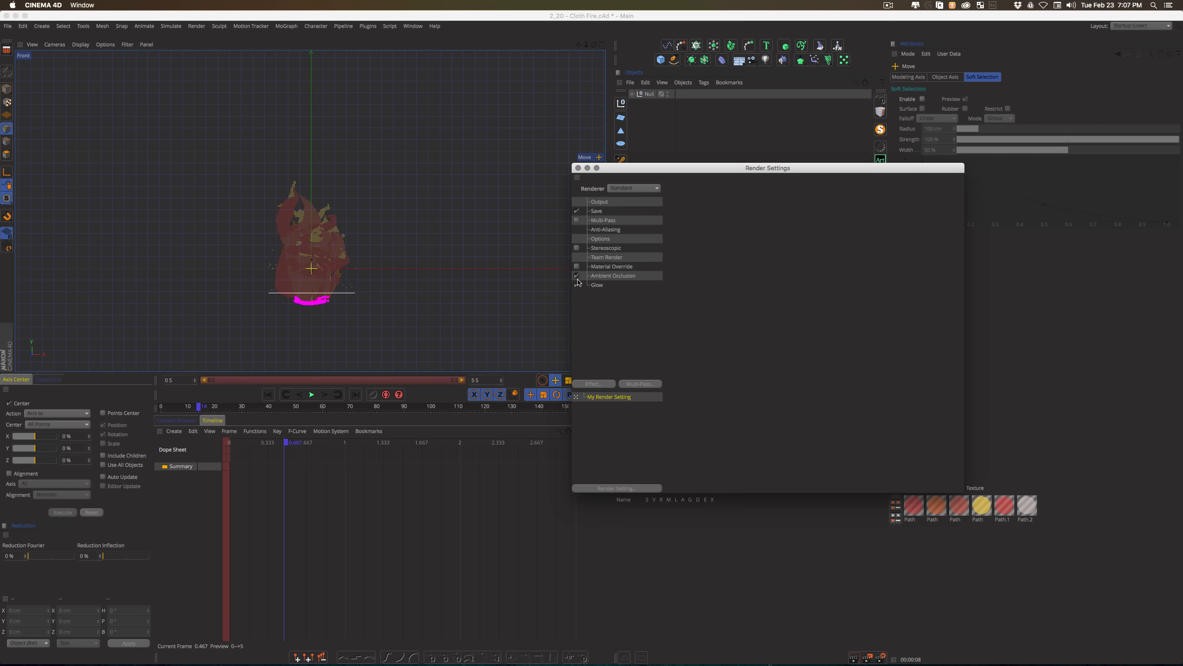
pyautogui.click(578, 167)
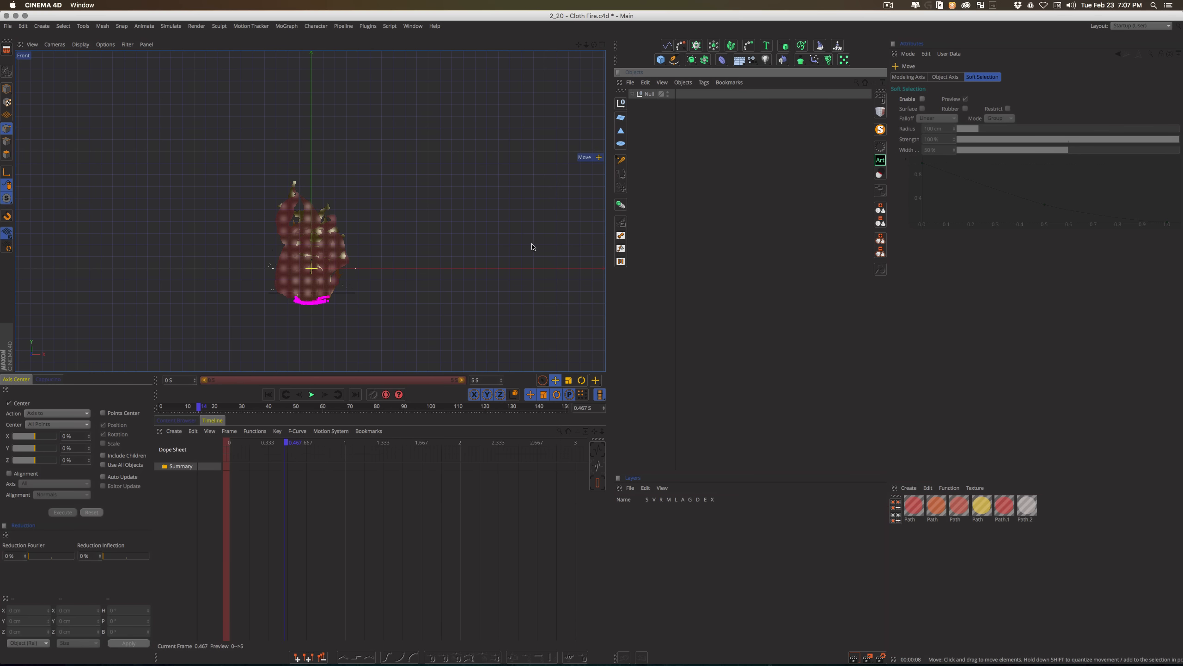
pyautogui.press('super+r')
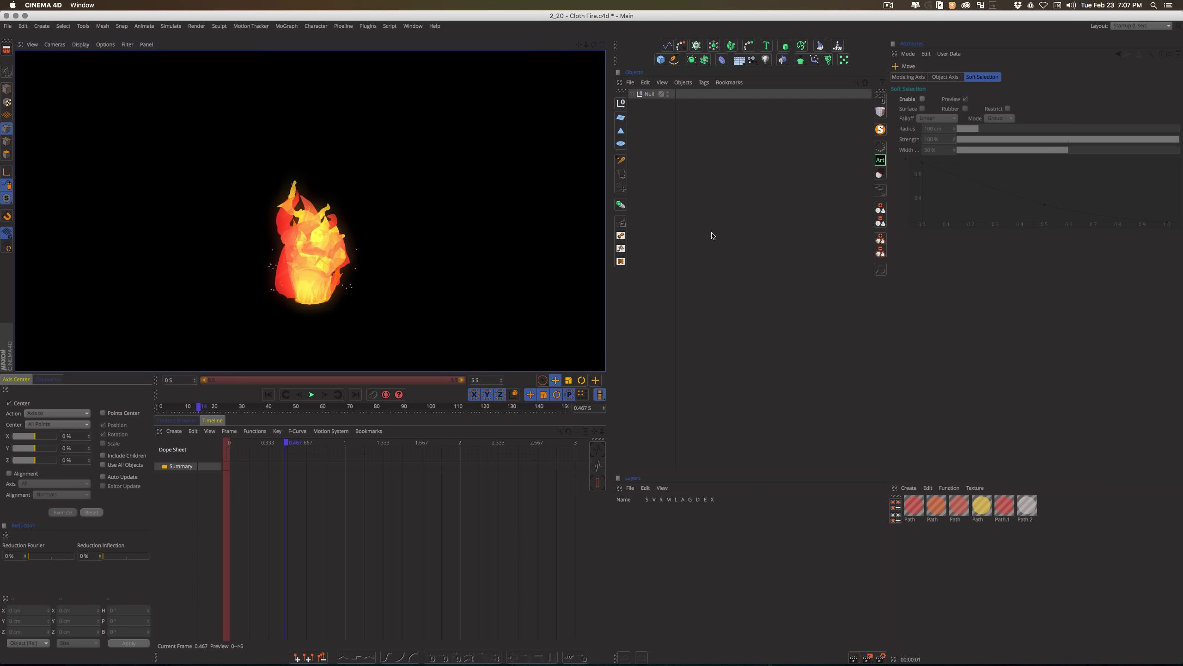
pyautogui.click(712, 236)
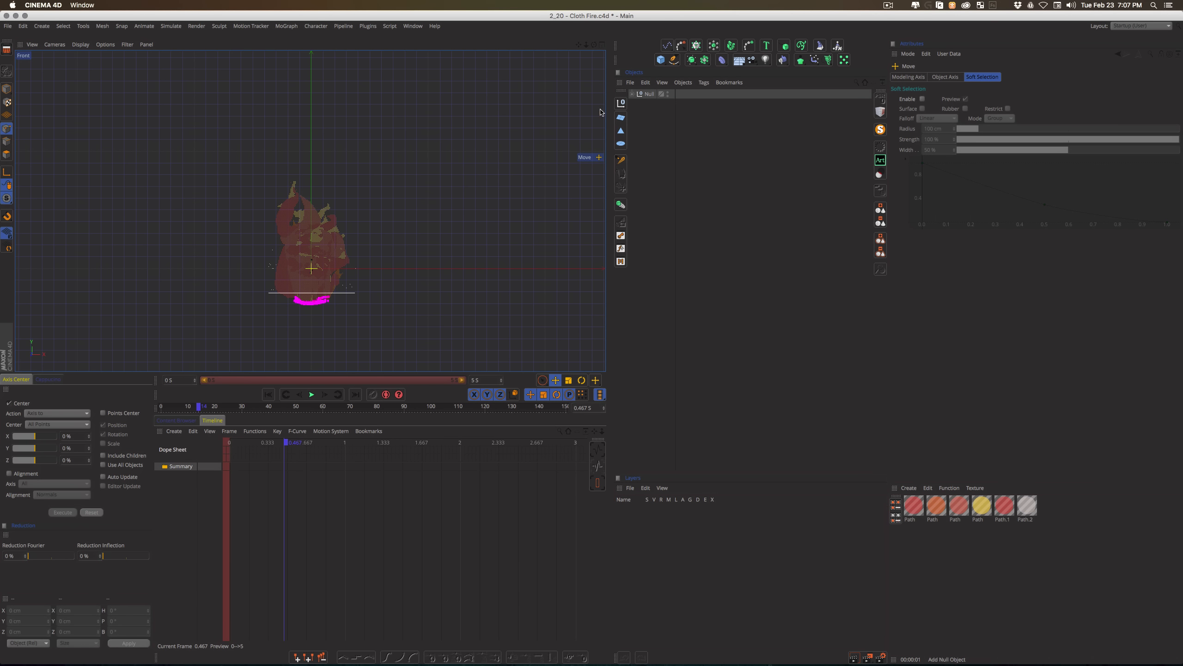
# Step: Expand the fire null's hierarchy and inspect the flame from the side in a perspective render
pyautogui.click(632, 94)
pyautogui.click(672, 103)
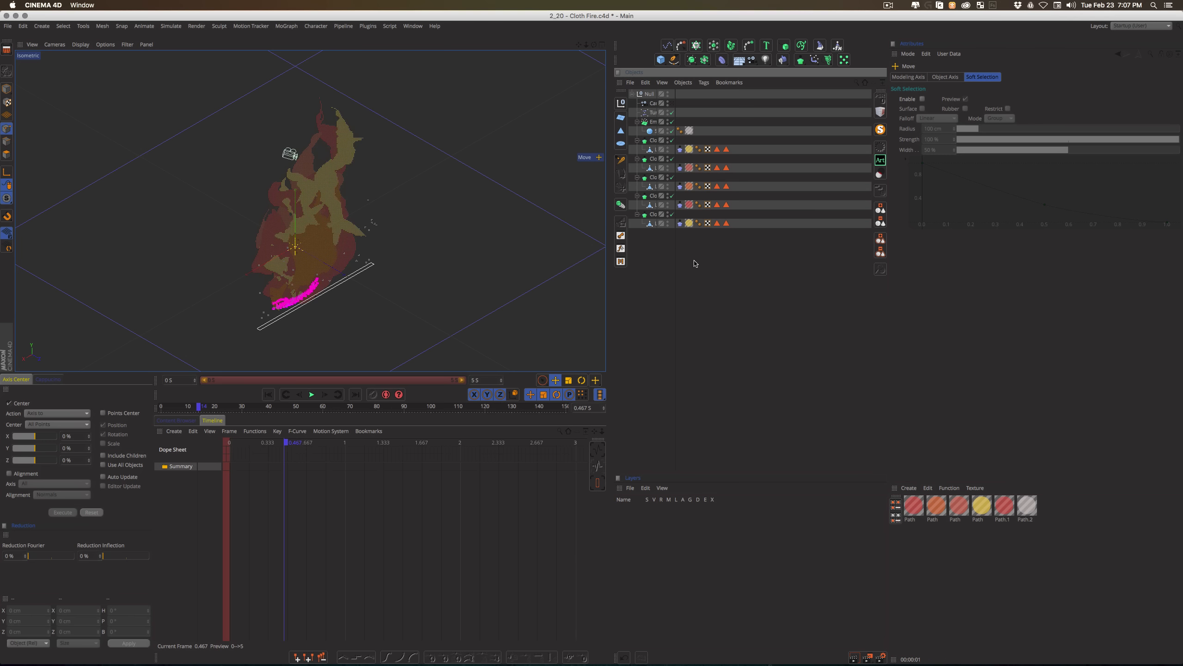
pyautogui.click(55, 45)
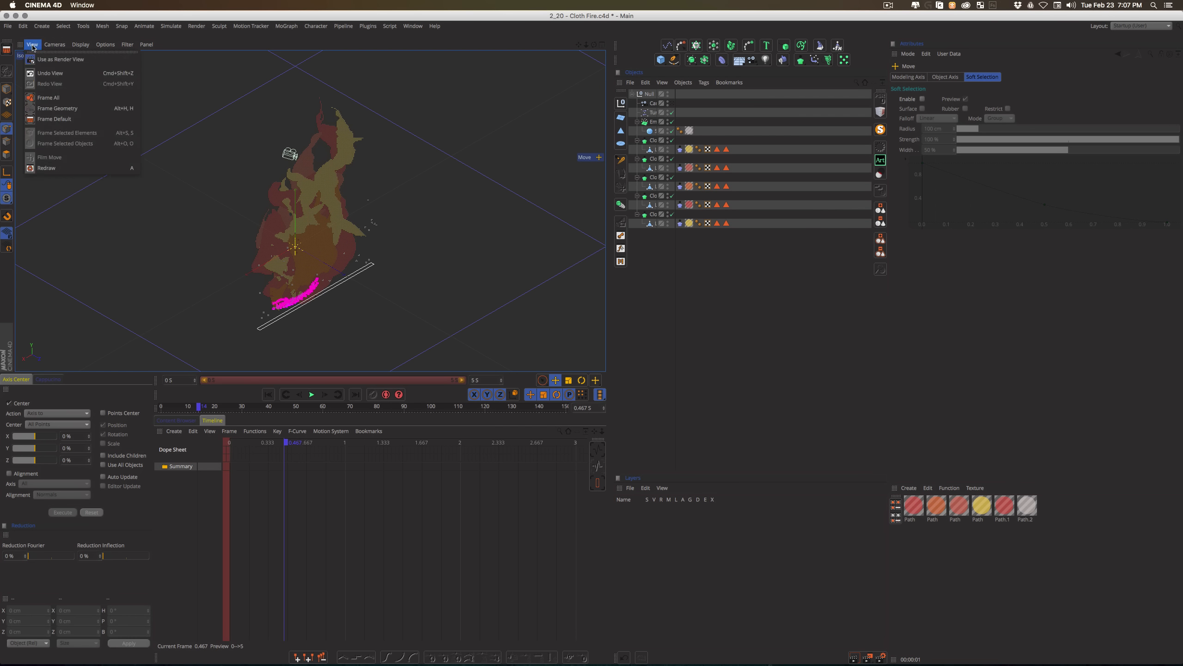
pyautogui.click(68, 96)
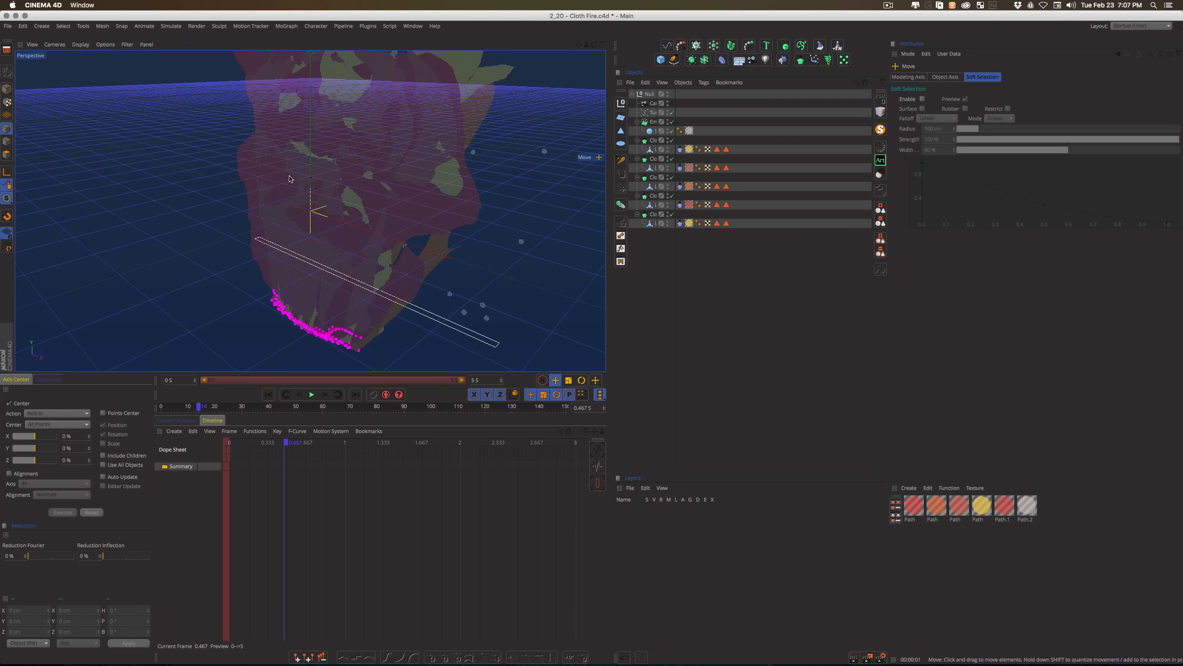
pyautogui.keyDown('alt'); pyautogui.moveTo(407, 211); pyautogui.dragTo(271, 233, button='right'); pyautogui.keyUp('alt')
pyautogui.keyDown('alt'); pyautogui.moveTo(400, 210); pyautogui.dragTo(302, 208); pyautogui.keyUp('alt')
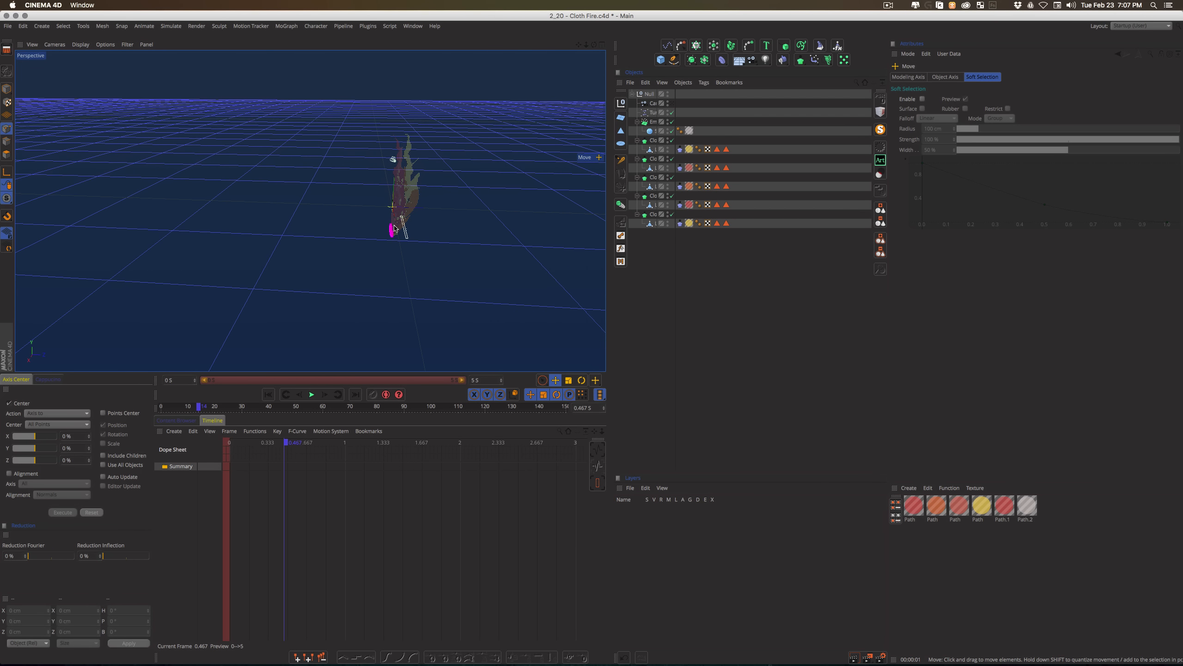
pyautogui.press('super+r')
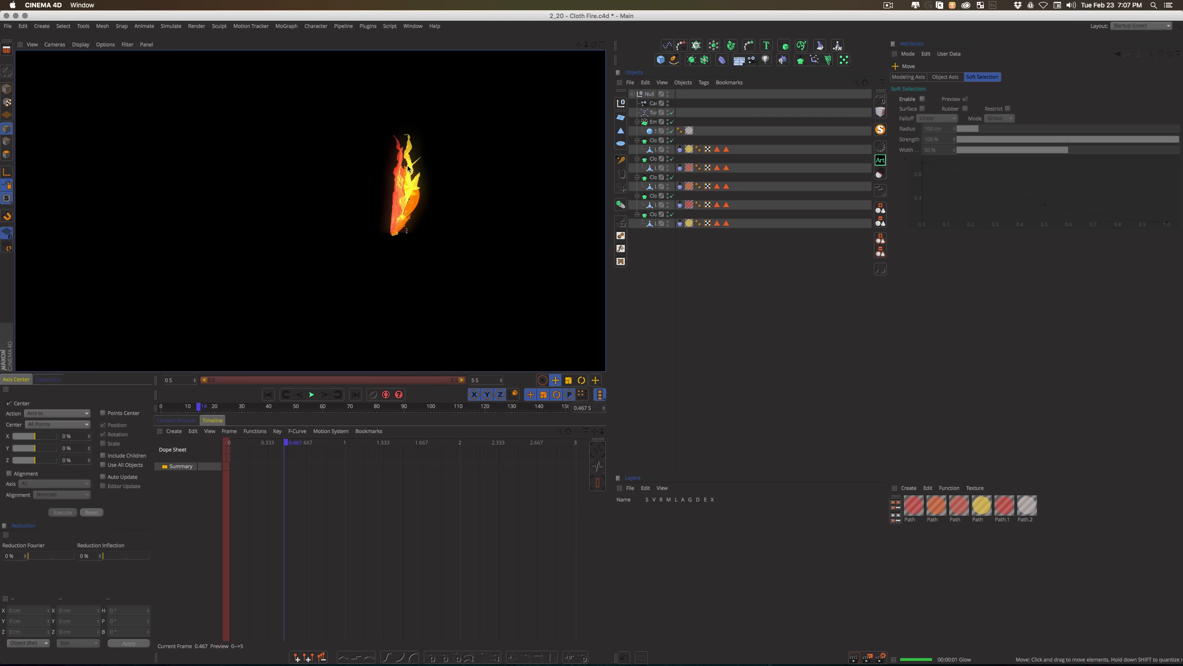
pyautogui.keyDown('alt'); pyautogui.moveTo(326, 233); pyautogui.dragTo(496, 216); pyautogui.keyUp('alt')
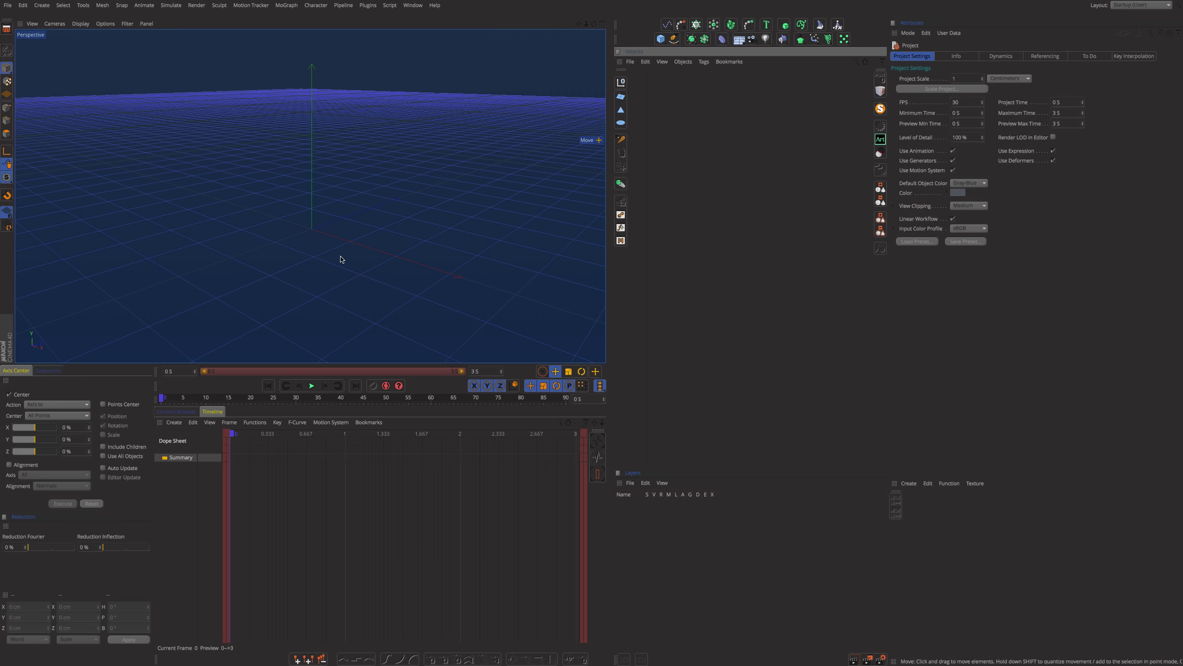
# Step: Show only the front view in the empty project, framed with the world origin near the bottom
pyautogui.press('F3')
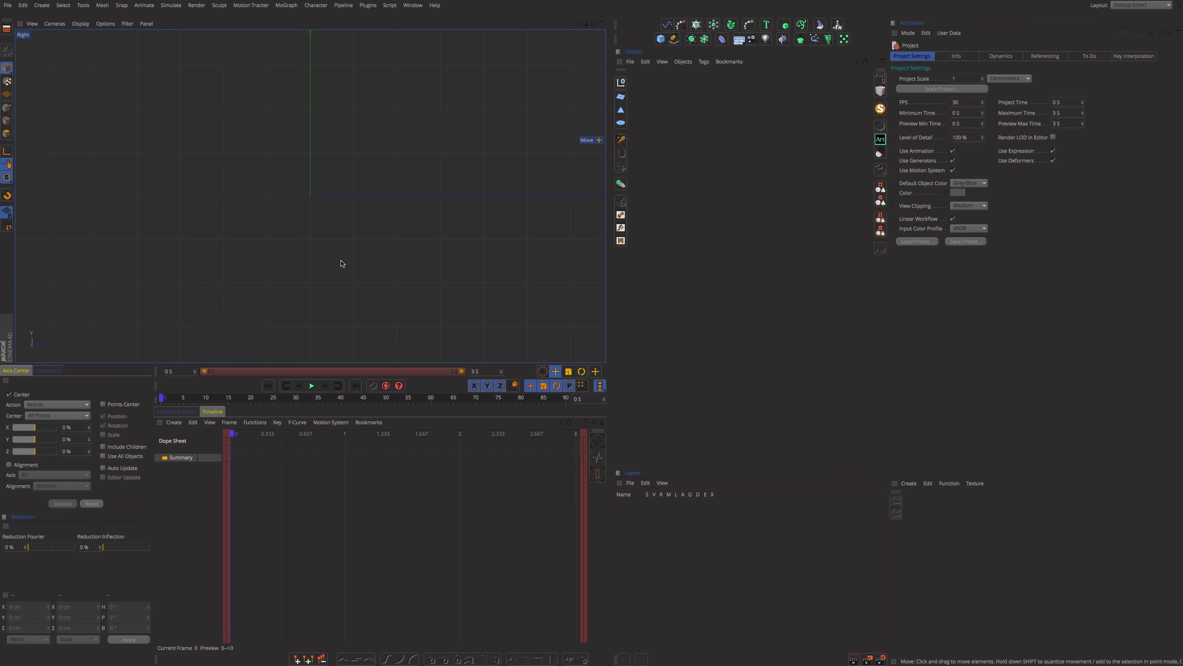
pyautogui.press('F1')
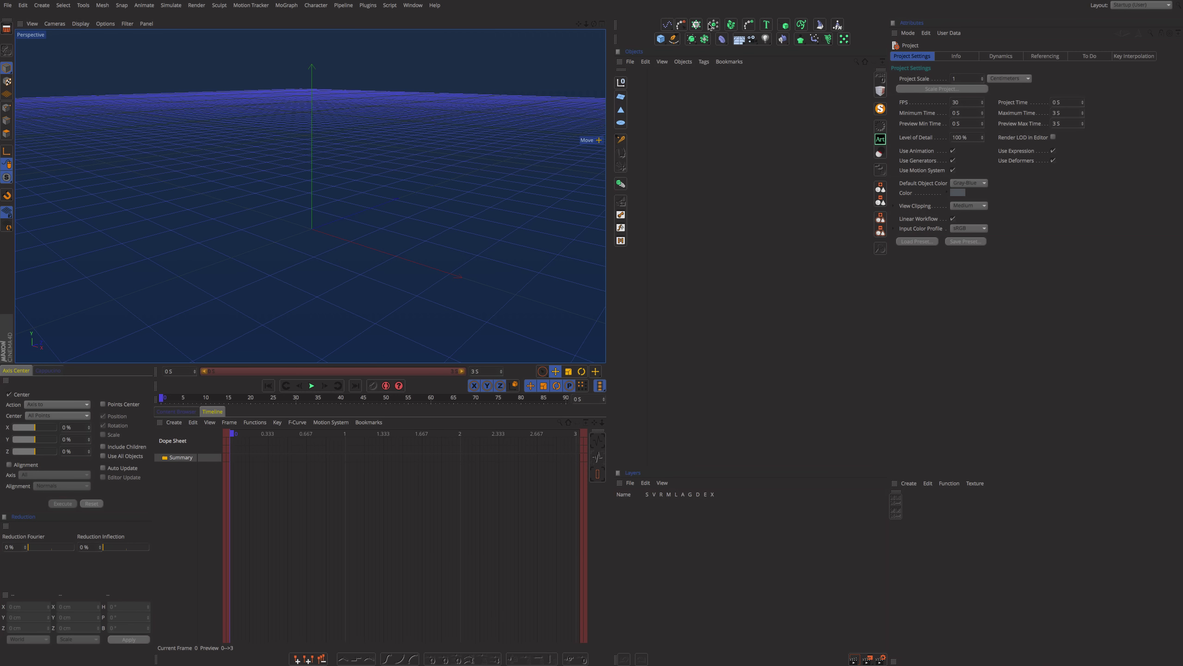
pyautogui.click(602, 25)
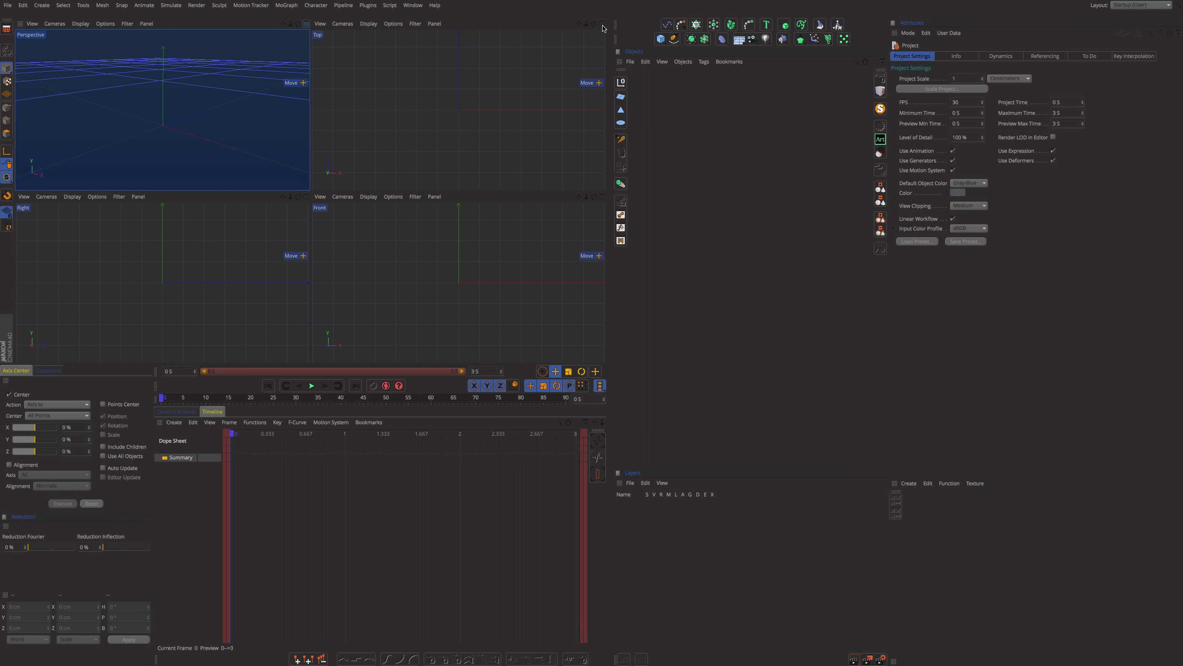
pyautogui.click(306, 198)
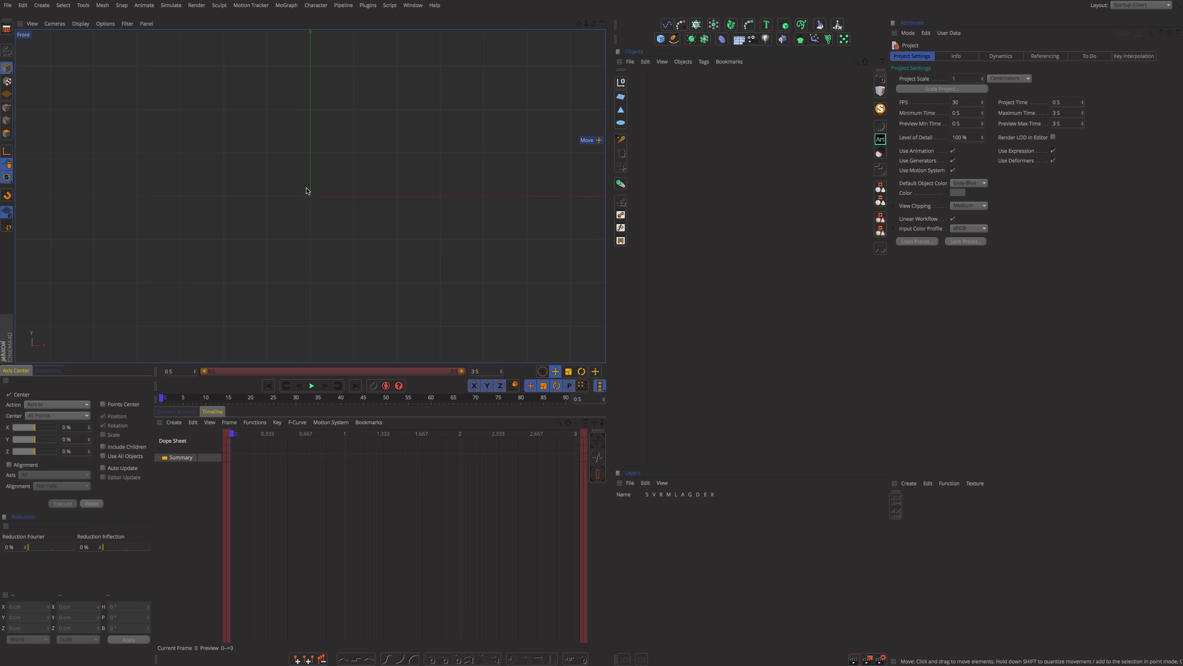
pyautogui.keyDown('alt'); pyautogui.moveTo(306, 191); pyautogui.dragTo(320, 269, button='middle'); pyautogui.keyUp('alt')
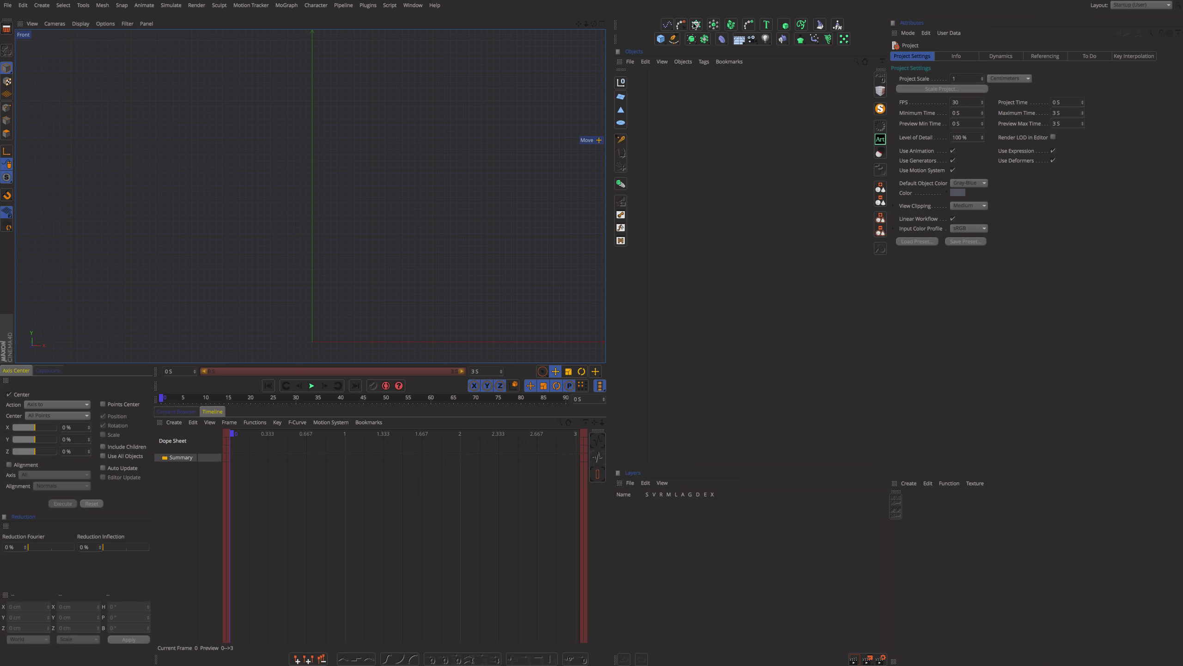
# Step: Draw a closed flame outline with the Pen tool, starting at the world origin, with curved tips on both sides, and deselect it
pyautogui.click(674, 39)
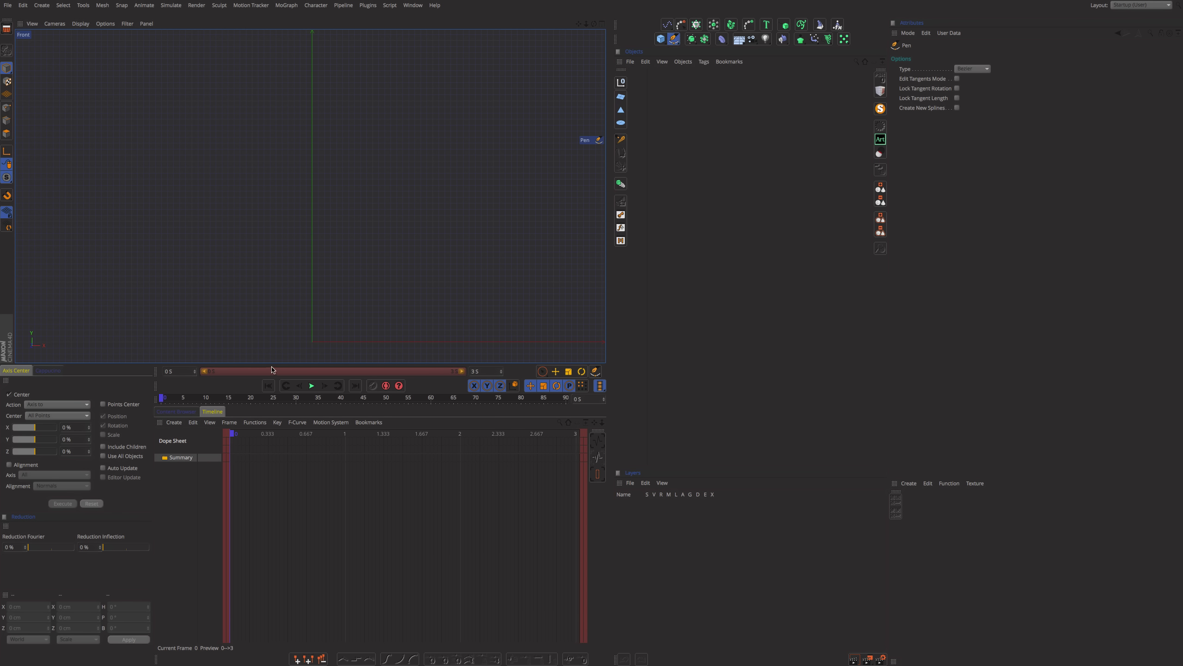
pyautogui.moveTo(312, 342); pyautogui.dragTo(287, 343)
pyautogui.moveTo(251, 280)
pyautogui.mouseDown()
pyautogui.moveTo(264, 262)
pyautogui.moveTo(264, 297)
pyautogui.mouseUp()
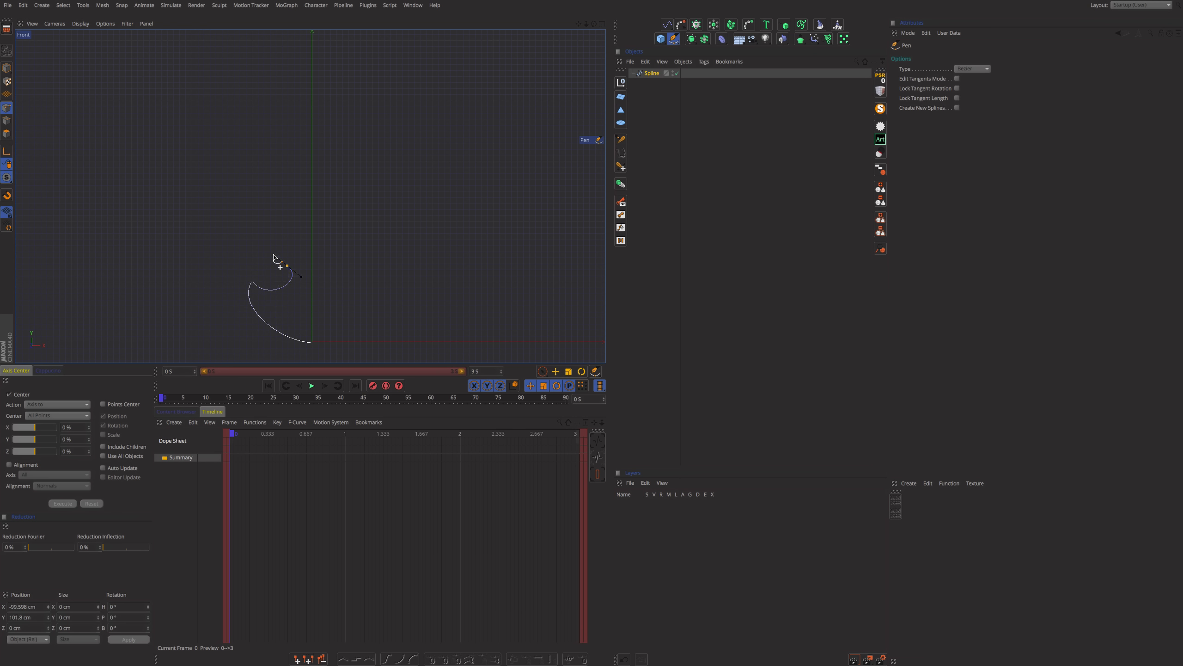
pyautogui.moveTo(254, 190); pyautogui.dragTo(268, 172)
pyautogui.moveTo(267, 213); pyautogui.dragTo(268, 212)
pyautogui.moveTo(284, 145); pyautogui.dragTo(305, 226)
pyautogui.moveTo(330, 297); pyautogui.dragTo(361, 271)
pyautogui.click(312, 342)
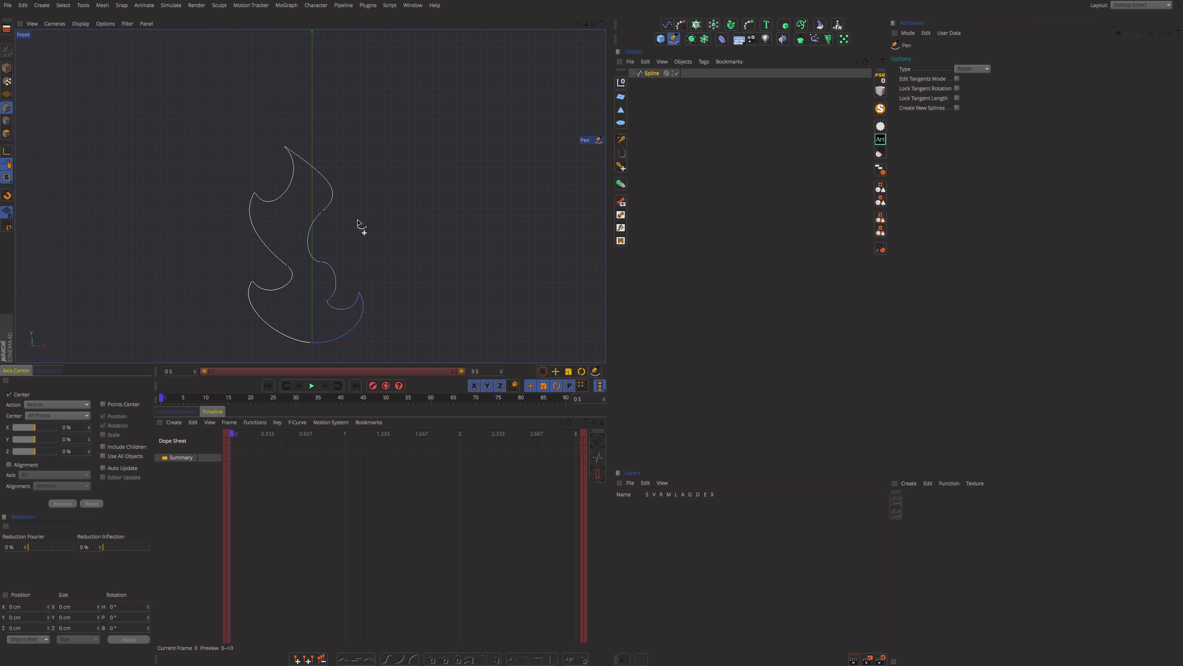
pyautogui.click(670, 113)
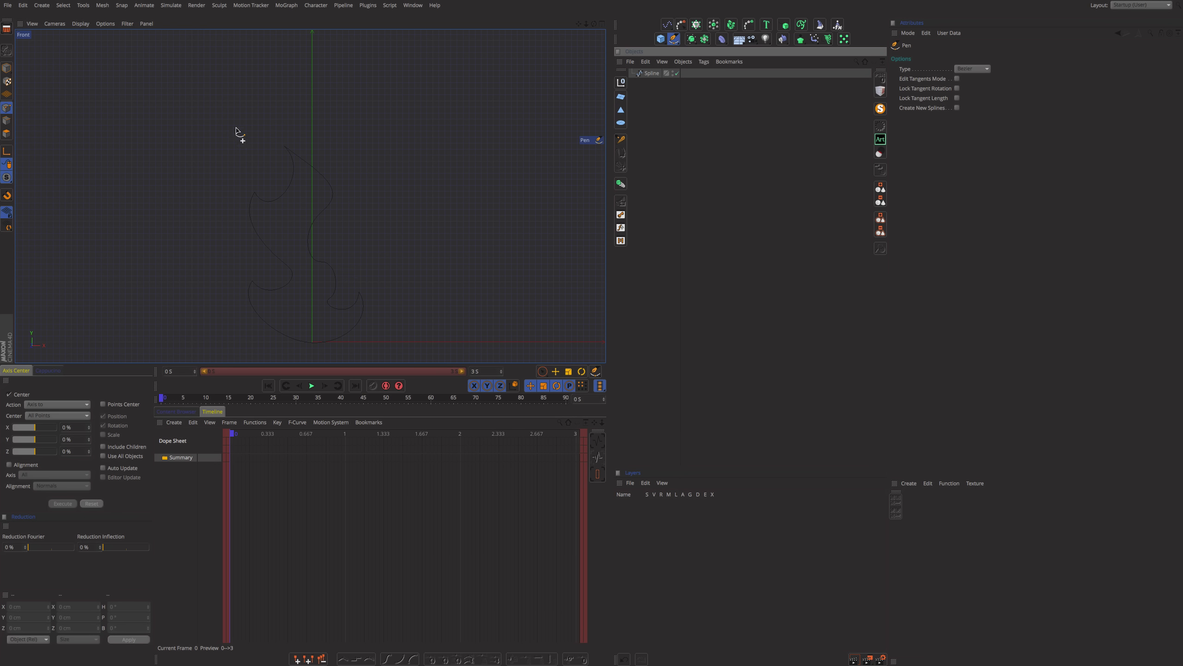
# Step: Draw a second closed flame spline over the first, starting at about (-4, 3) cm, with two horn-like upper tips, and deselect it
pyautogui.keyDown('ctrl'); pyautogui.click(310, 341); pyautogui.keyUp('ctrl')
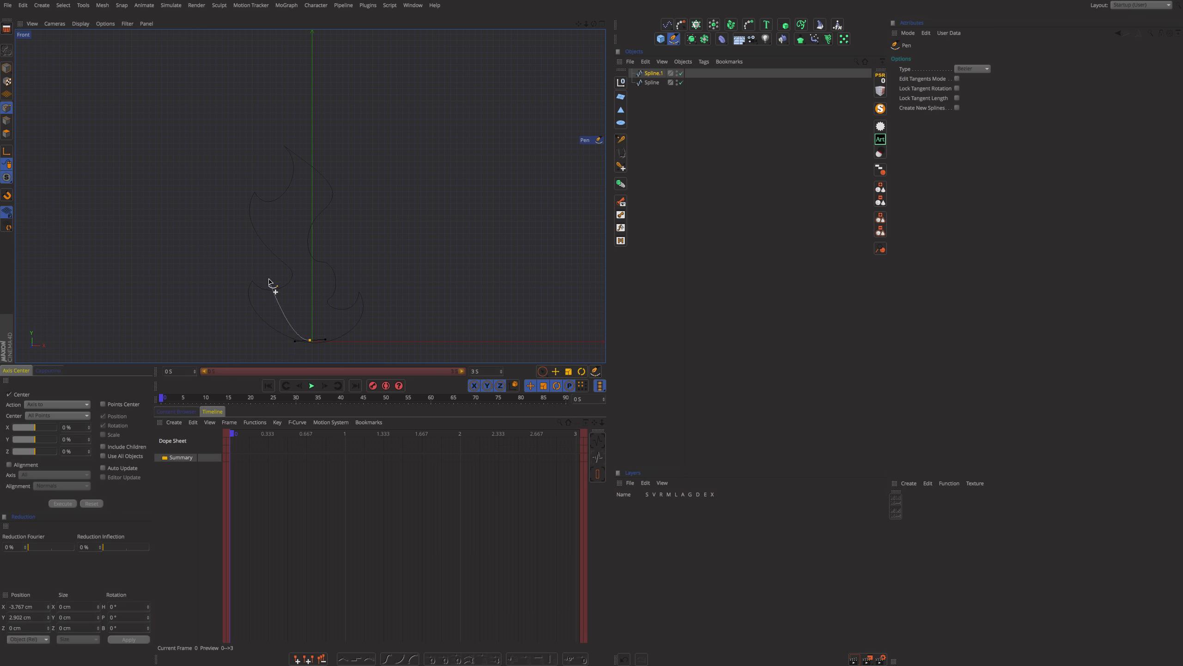
pyautogui.moveTo(246, 322); pyautogui.dragTo(271, 313)
pyautogui.moveTo(273, 269); pyautogui.dragTo(252, 258)
pyautogui.moveTo(276, 227); pyautogui.dragTo(269, 229)
pyautogui.moveTo(275, 163); pyautogui.dragTo(317, 128)
pyautogui.moveTo(328, 234); pyautogui.dragTo(317, 241)
pyautogui.moveTo(316, 299); pyautogui.dragTo(325, 299)
pyautogui.moveTo(359, 261)
pyautogui.mouseDown()
pyautogui.moveTo(362, 231)
pyautogui.moveTo(361, 242)
pyautogui.mouseUp()
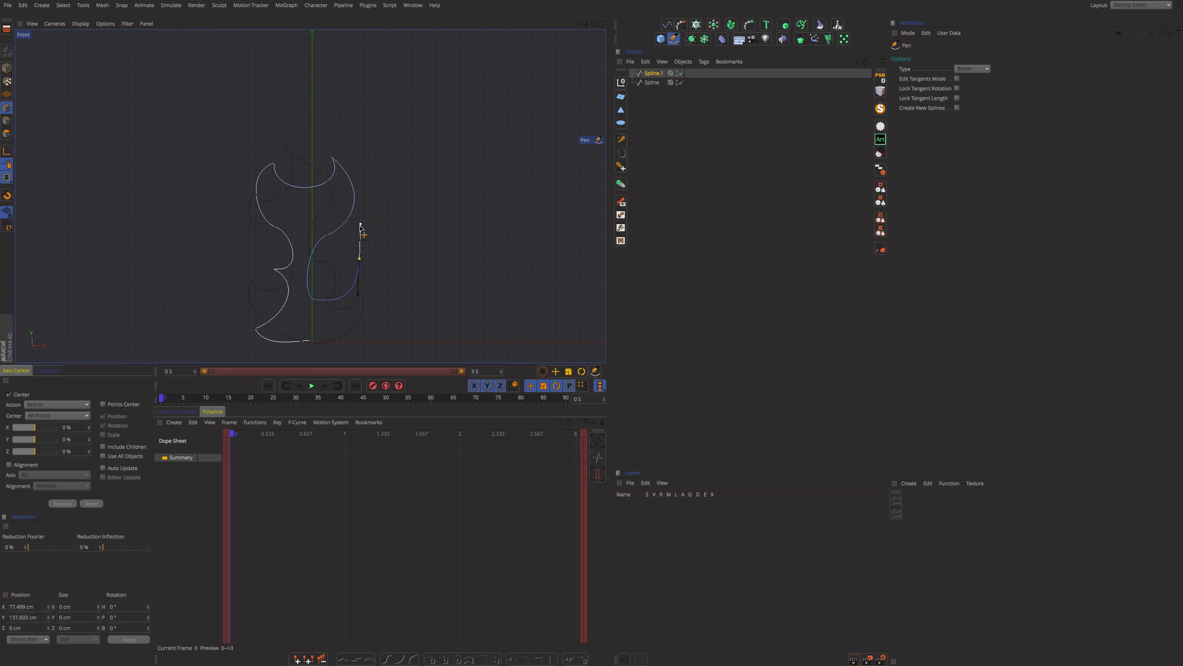
pyautogui.moveTo(363, 228); pyautogui.dragTo(371, 288)
pyautogui.moveTo(366, 212); pyautogui.dragTo(317, 274)
pyautogui.moveTo(383, 303); pyautogui.dragTo(371, 303)
pyautogui.click(310, 340)
pyautogui.moveTo(685, 128); pyautogui.dragTo(709, 127)
pyautogui.click(663, 124)
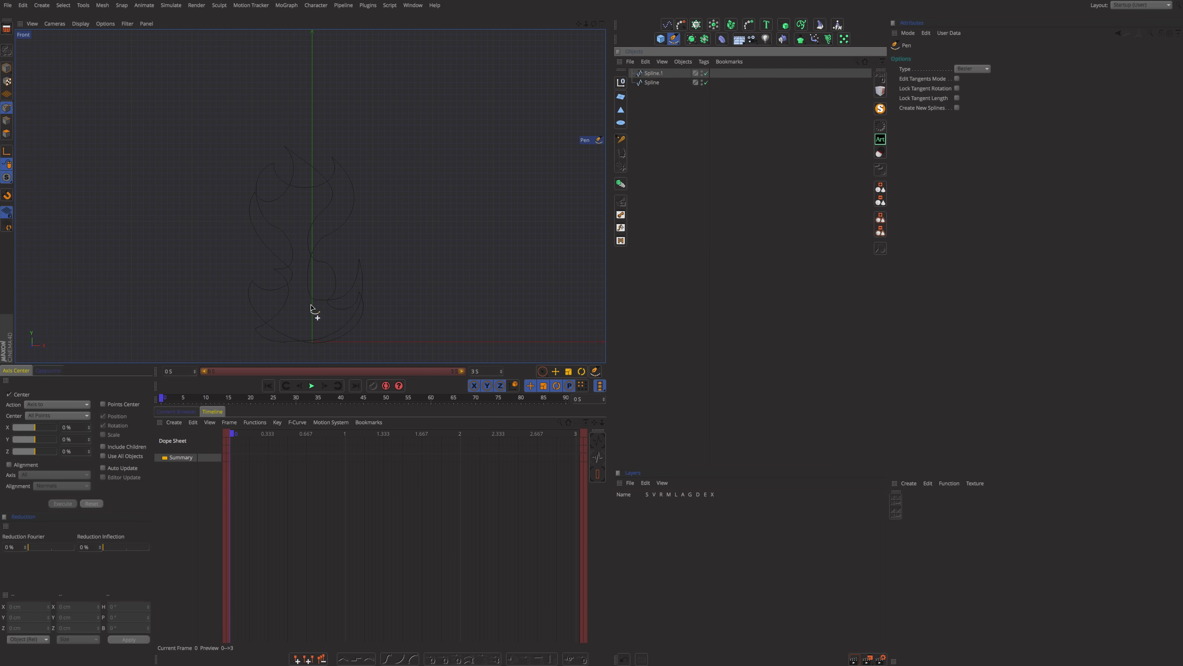
# Step: Draw a third closed flame spline from the shared base, slightly taller than the first two, and deselect it
pyautogui.click(310, 339)
pyautogui.moveTo(285, 297); pyautogui.dragTo(303, 286)
pyautogui.click(244, 259)
pyautogui.moveTo(262, 240); pyautogui.dragTo(242, 228)
pyautogui.click(245, 191)
pyautogui.moveTo(298, 230); pyautogui.dragTo(309, 217)
pyautogui.moveTo(282, 169); pyautogui.dragTo(282, 154)
pyautogui.click(318, 136)
pyautogui.click(359, 203)
pyautogui.click(310, 339)
pyautogui.click(663, 124)
# Step: Draw a fourth closed flame spline about 263 × 253 cm, starting at about (-17, 19) cm, with pointed side tips, and deselect it
pyautogui.click(301, 330)
pyautogui.click(248, 252)
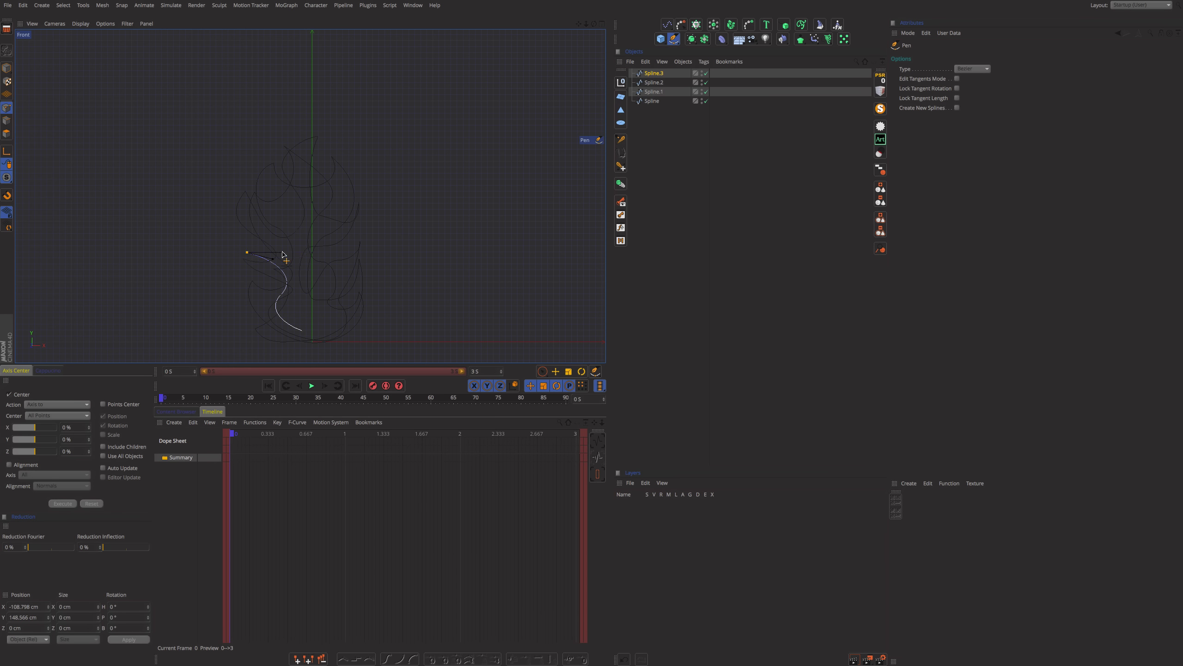
pyautogui.click(352, 188)
pyautogui.click(348, 248)
pyautogui.click(371, 251)
pyautogui.moveTo(306, 328); pyautogui.dragTo(332, 337)
pyautogui.moveTo(316, 296); pyautogui.dragTo(367, 293)
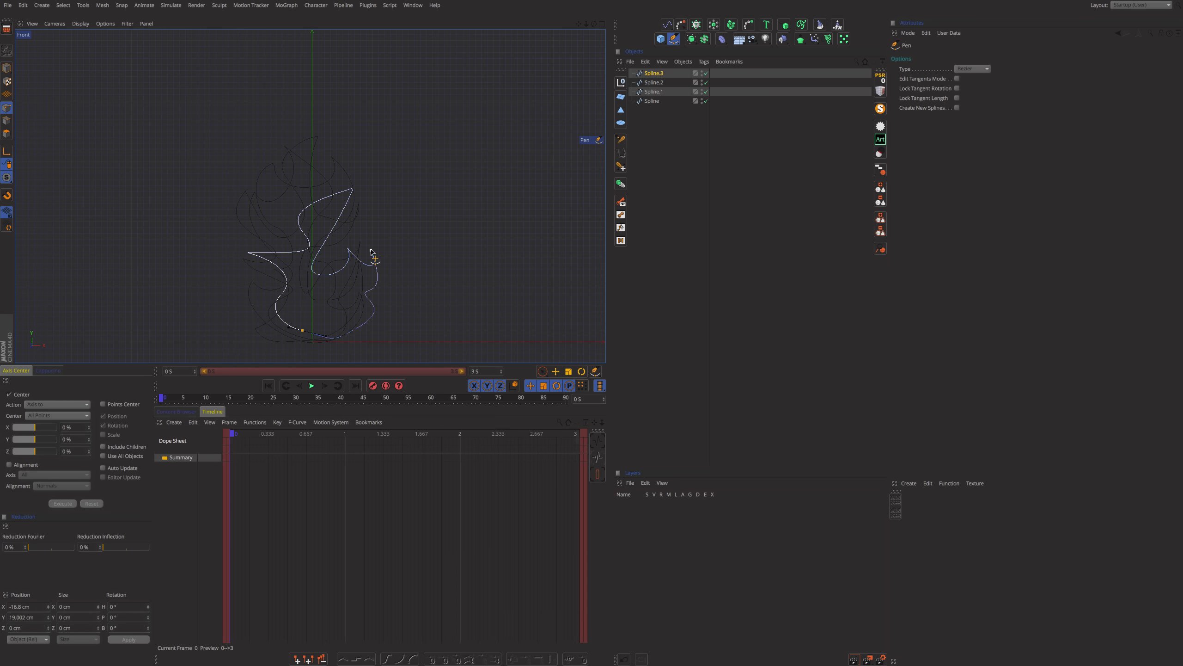
pyautogui.moveTo(371, 252); pyautogui.dragTo(373, 240)
pyautogui.moveTo(312, 269); pyautogui.dragTo(349, 225)
pyautogui.click(663, 123)
# Step: Draw a fifth closed flame spline about 215 × 296 cm with two tall upper tips, and leave all splines deselected
pyautogui.click(322, 338)
pyautogui.click(342, 172)
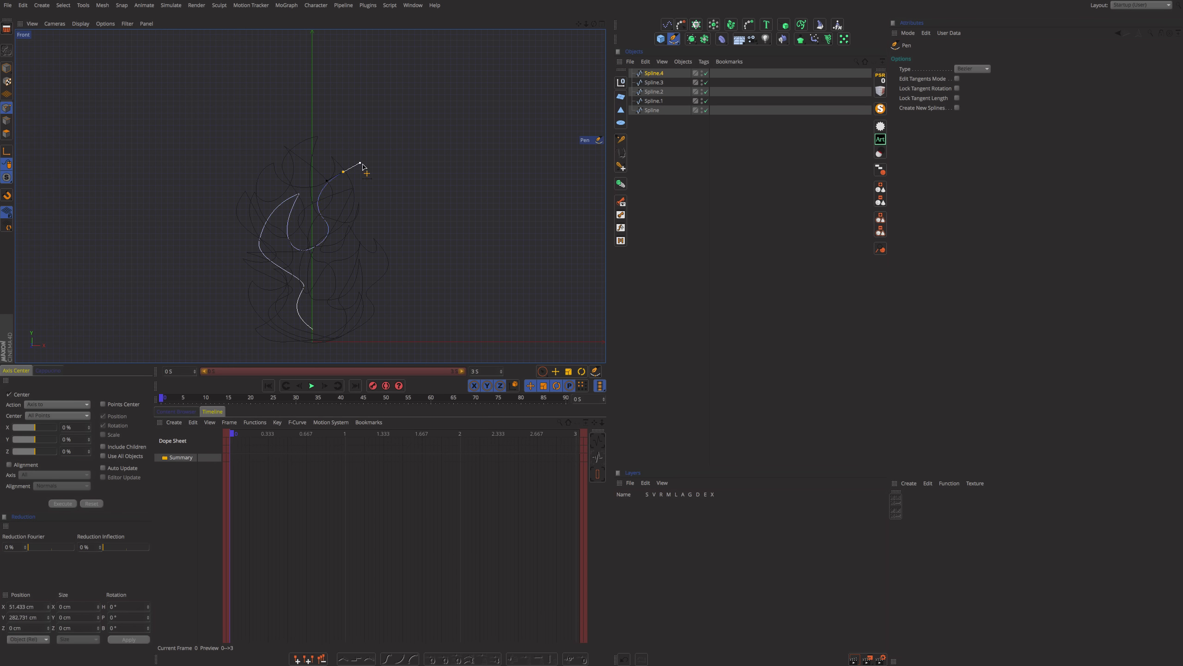
pyautogui.click(322, 338)
pyautogui.press('v')
pyautogui.click(674, 166)
pyautogui.click(724, 174)
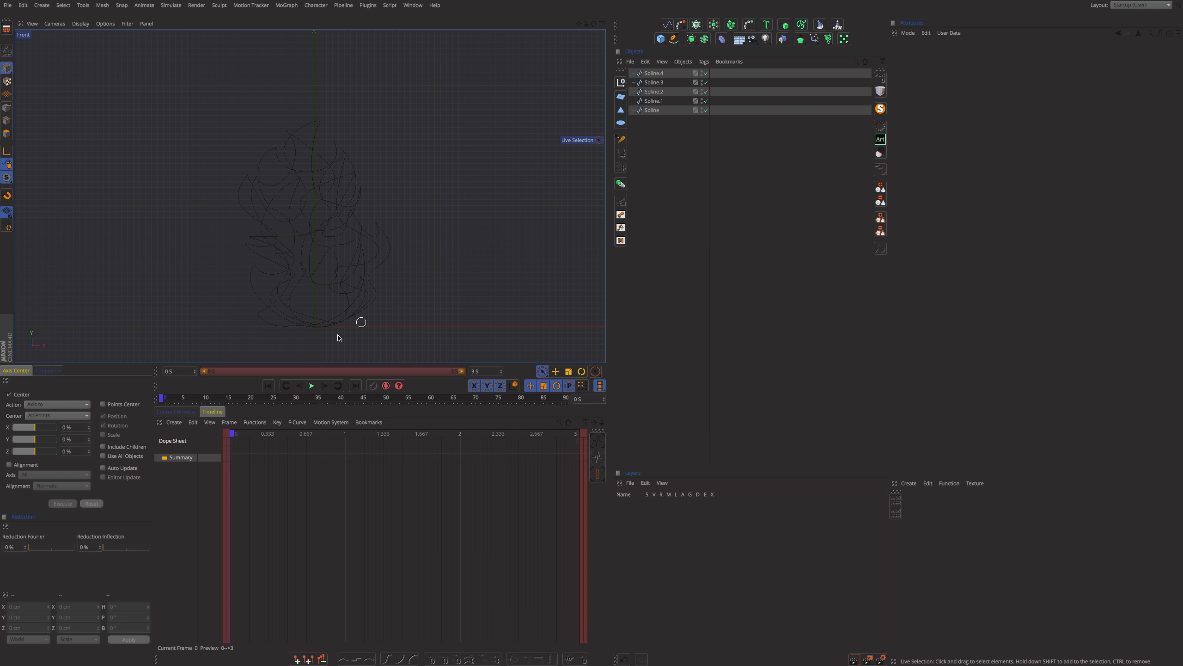
pyautogui.click(354, 182)
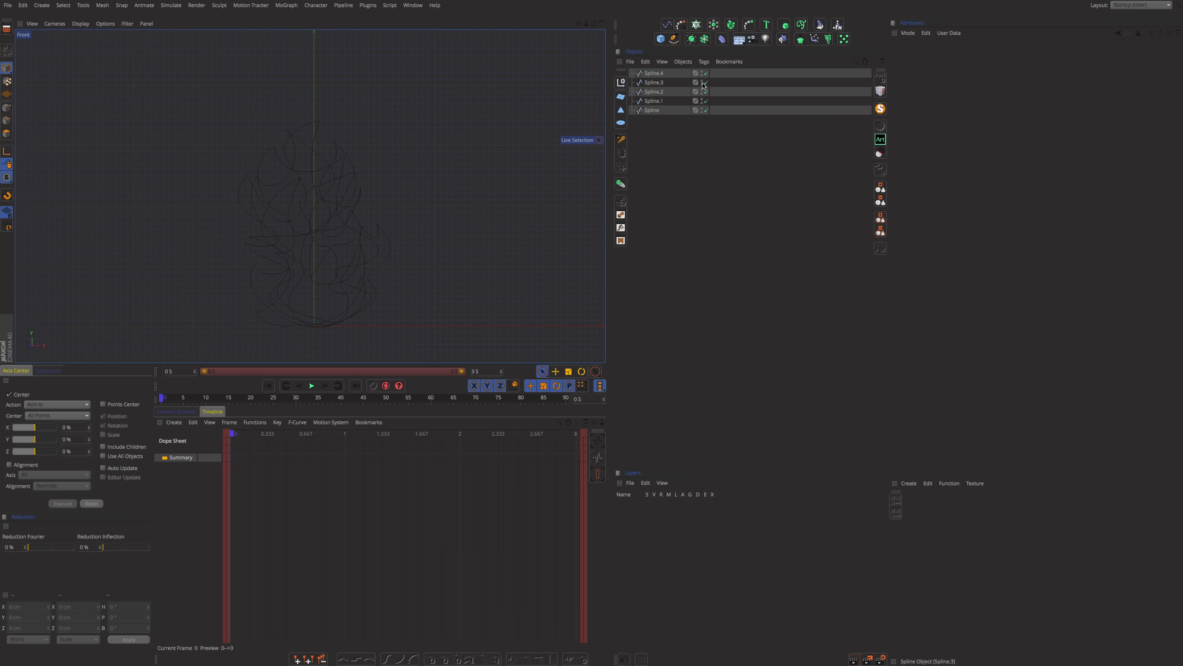
# Step: Rename the most recently drawn flame spline, Spline.4, as Fire 1
pyautogui.doubleClick(663, 74)
pyautogui.press('Return')
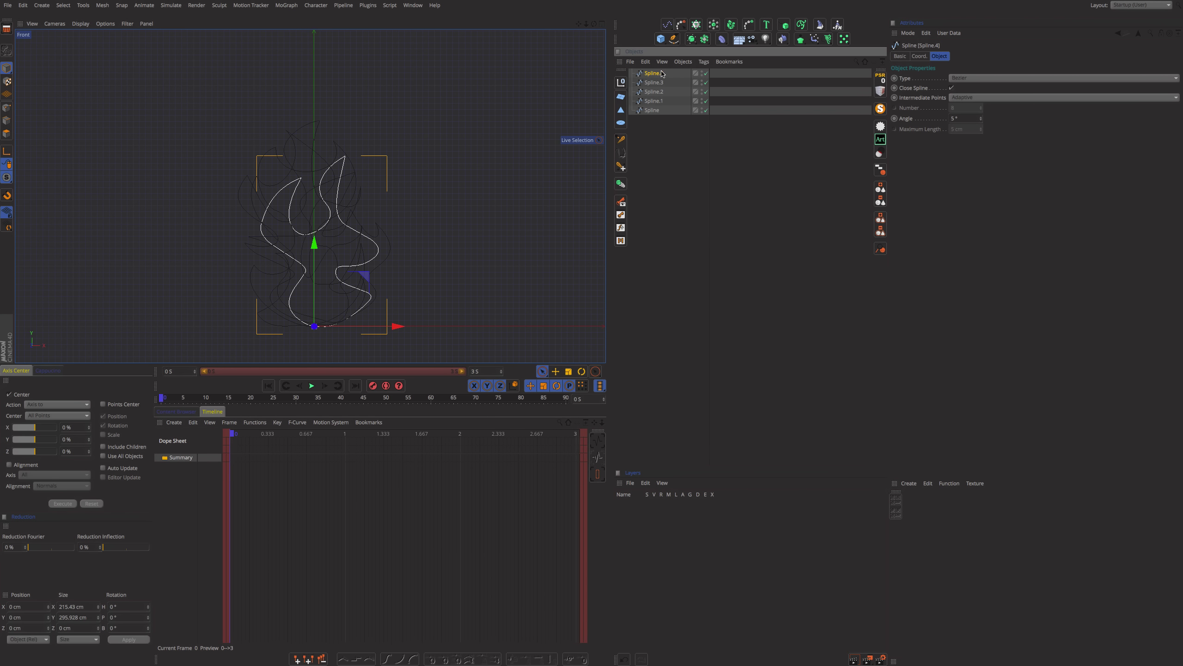
pyautogui.doubleClick(662, 73)
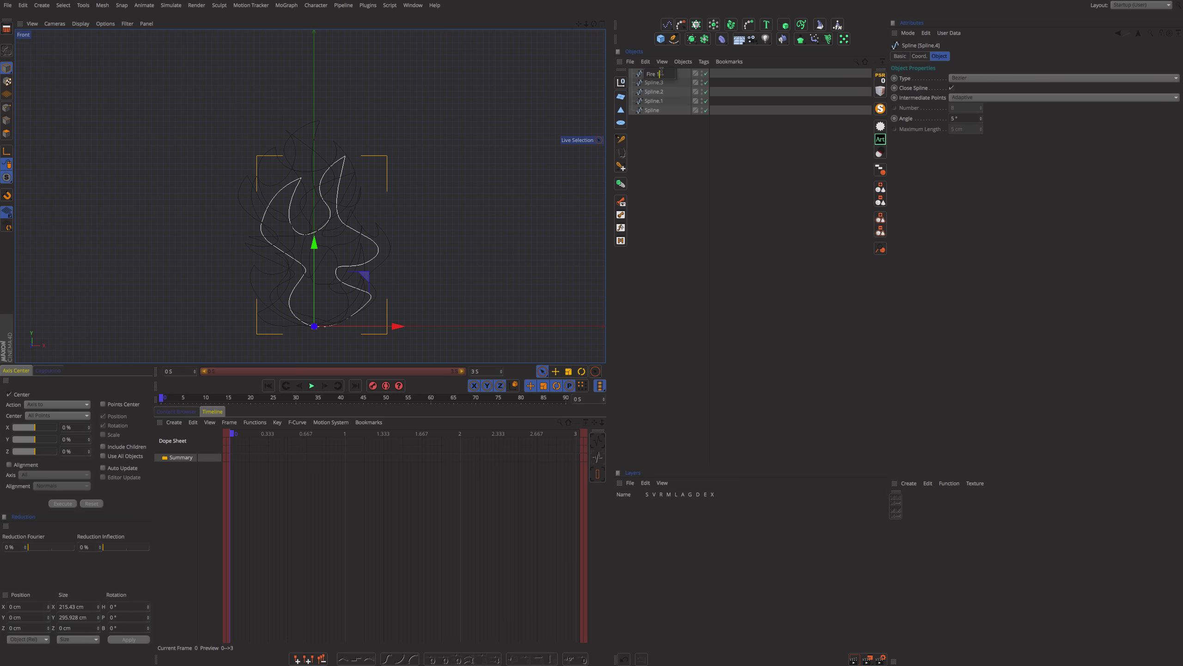
pyautogui.press('Return')
pyautogui.doubleClick(657, 83)
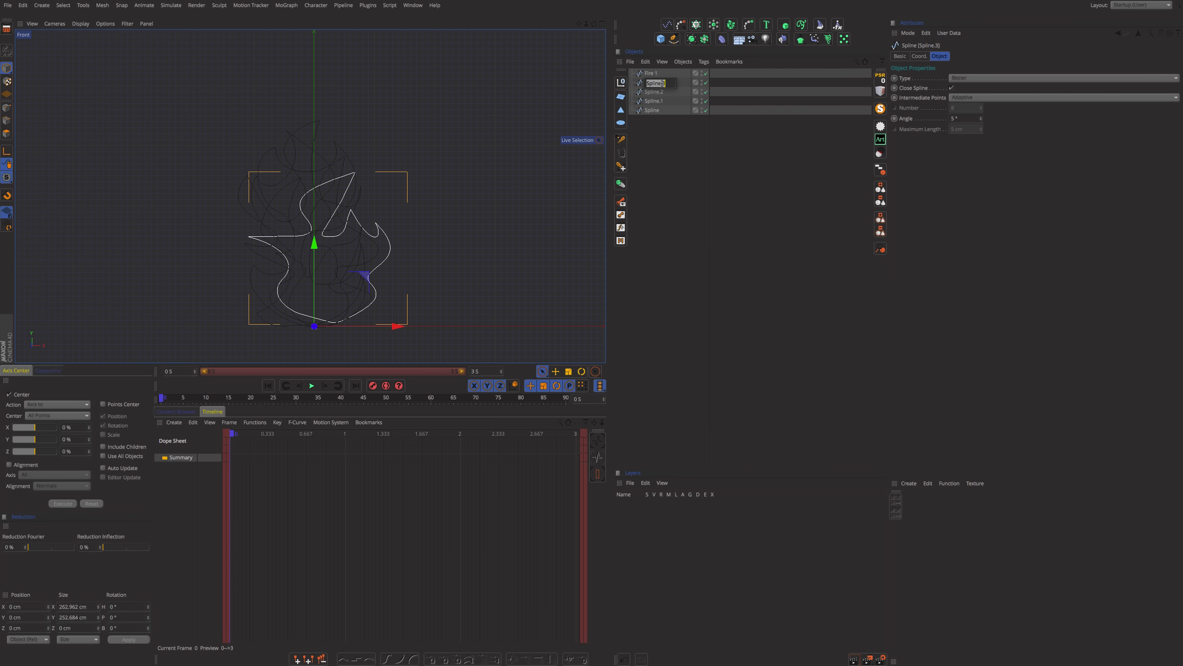
pyautogui.press('Escape')
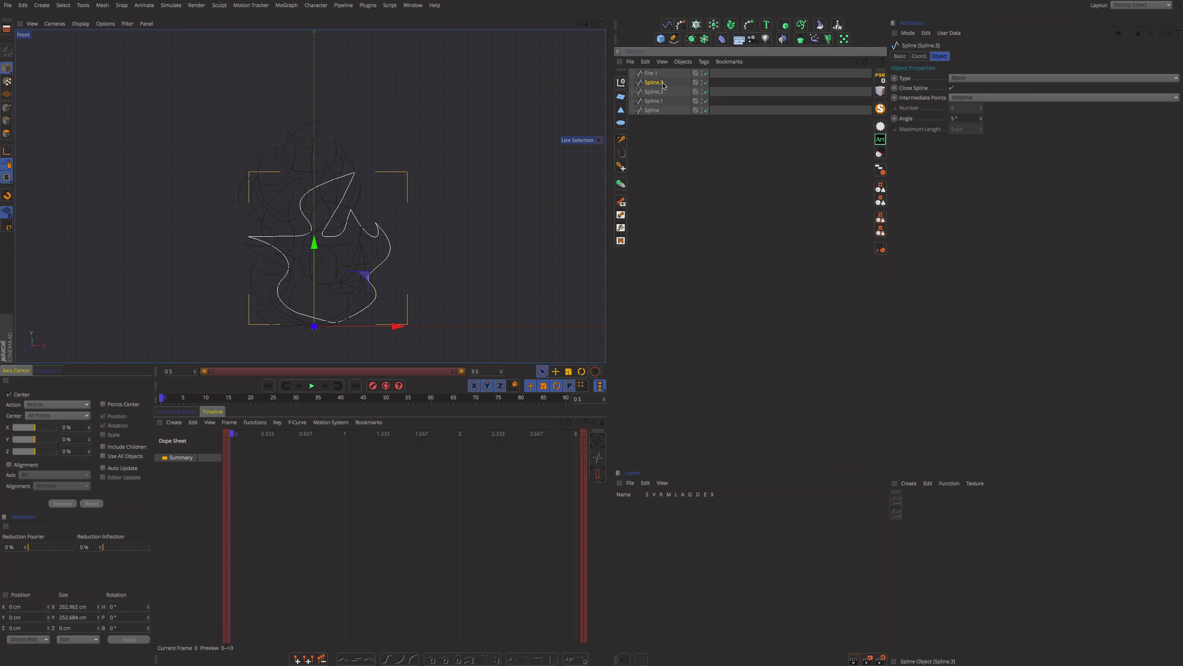
# Step: Rename Spline.3 as Fire 2 and Spline.2 as Fire 3
pyautogui.doubleClick(663, 83)
pyautogui.write('F')
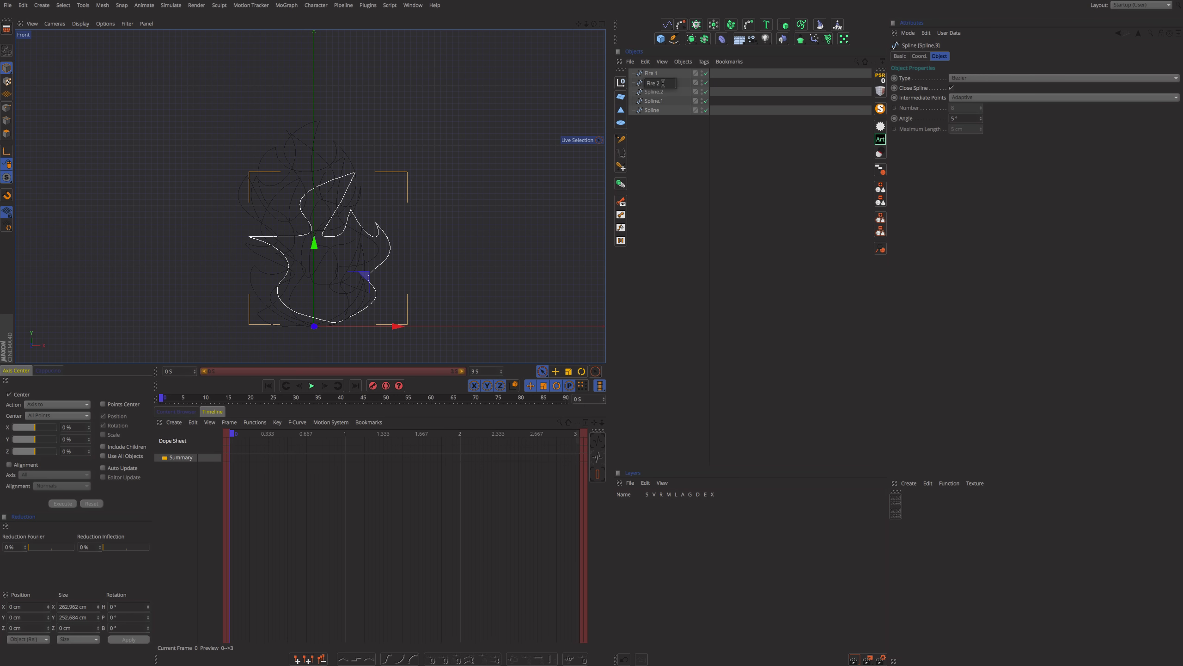
pyautogui.write('ire 2')
pyautogui.doubleClick(663, 92)
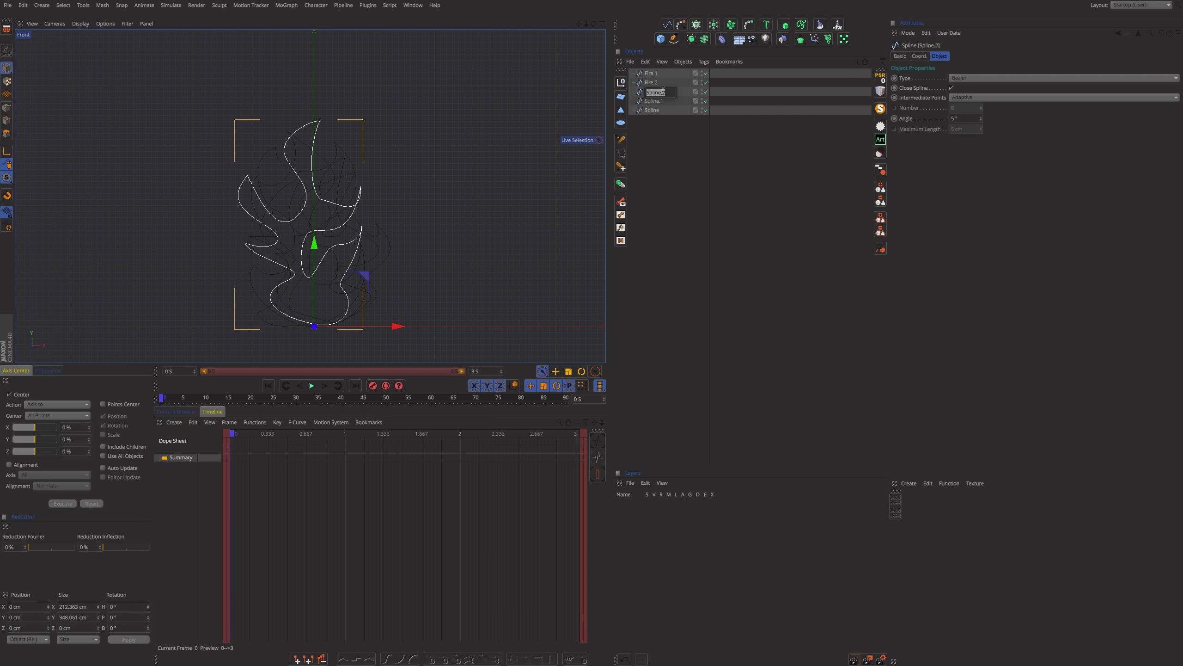
pyautogui.write('Fire 3')
# Step: Rename Spline.1 as Fire 4 and the original Spline as Fire 5, and leave all splines deselected
pyautogui.doubleClick(664, 101)
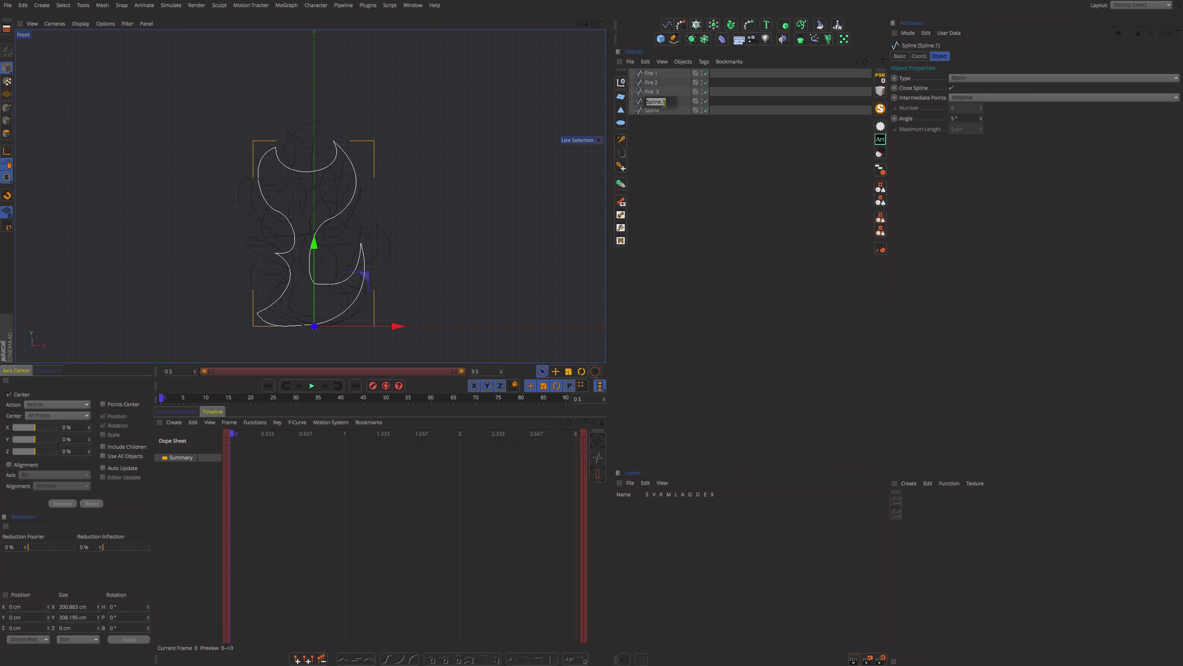
pyautogui.write('Fire 4')
pyautogui.press('Return')
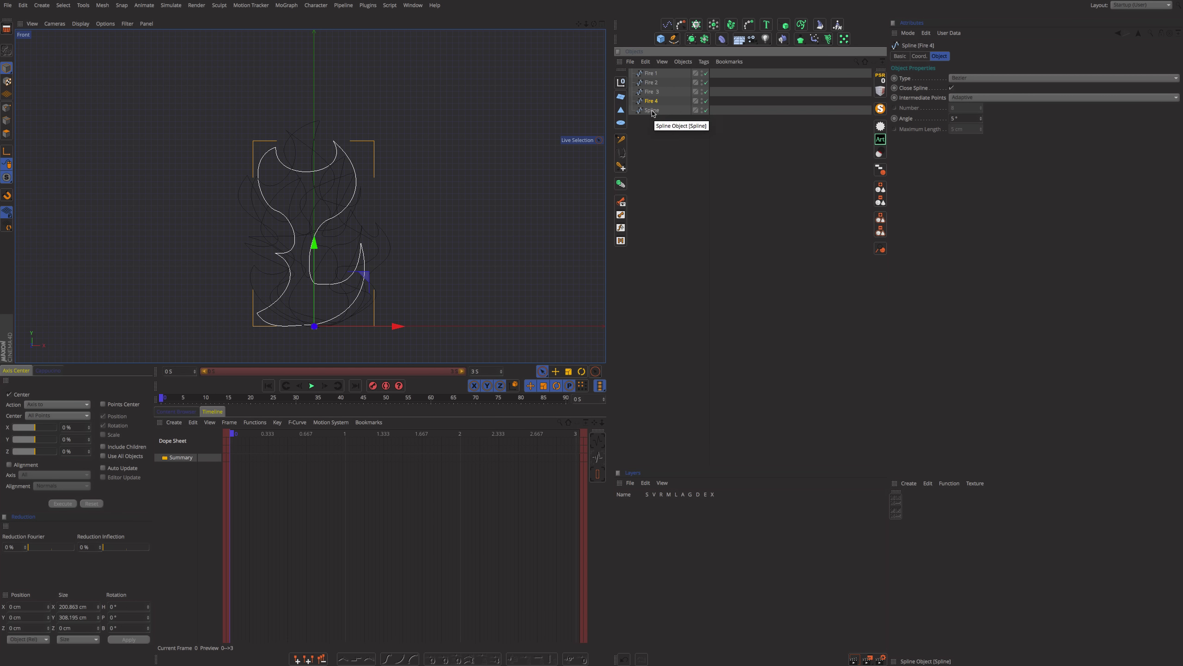
pyautogui.doubleClick(653, 110)
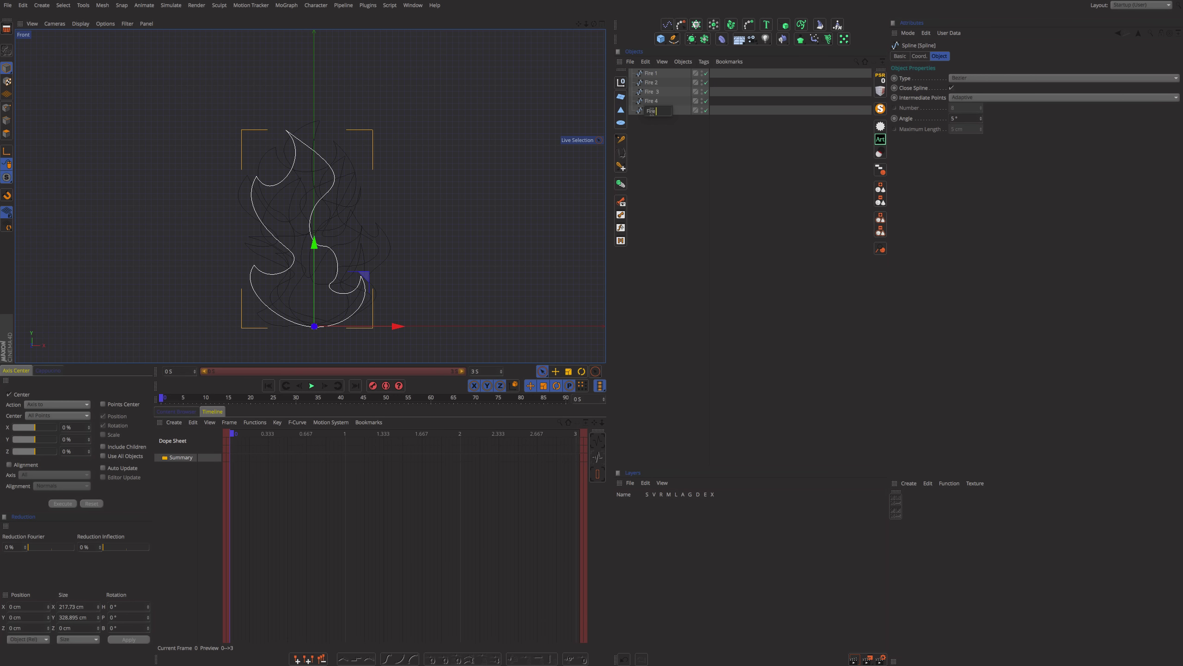
pyautogui.write('Fire 5')
pyautogui.press('Return')
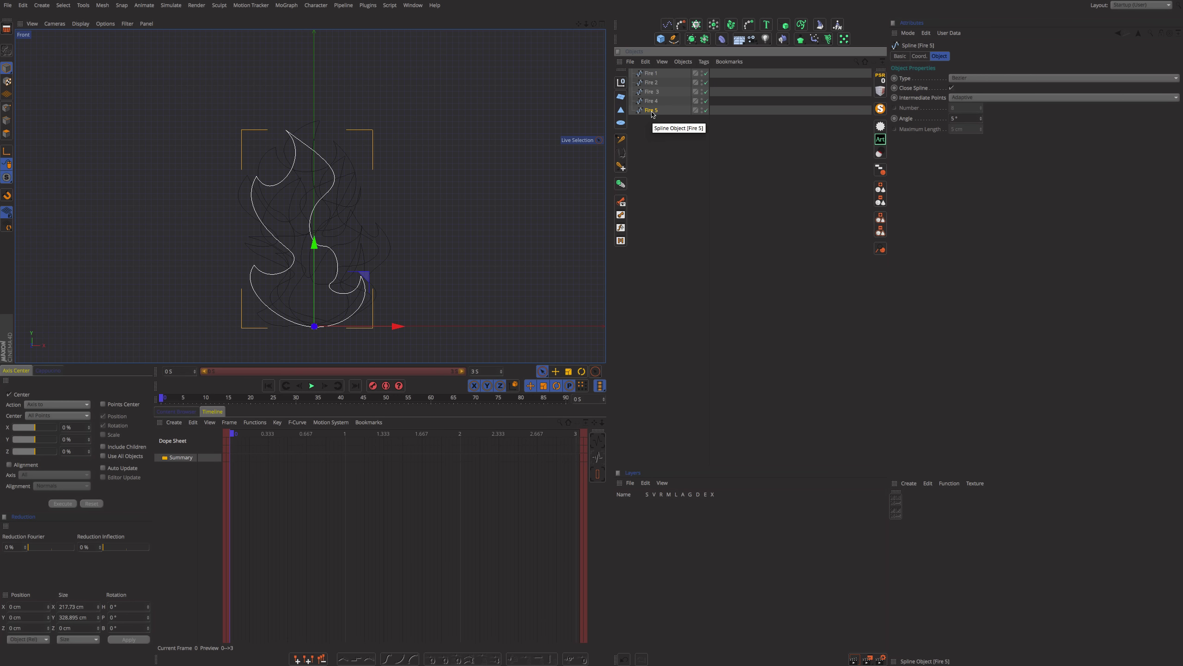
pyautogui.click(707, 181)
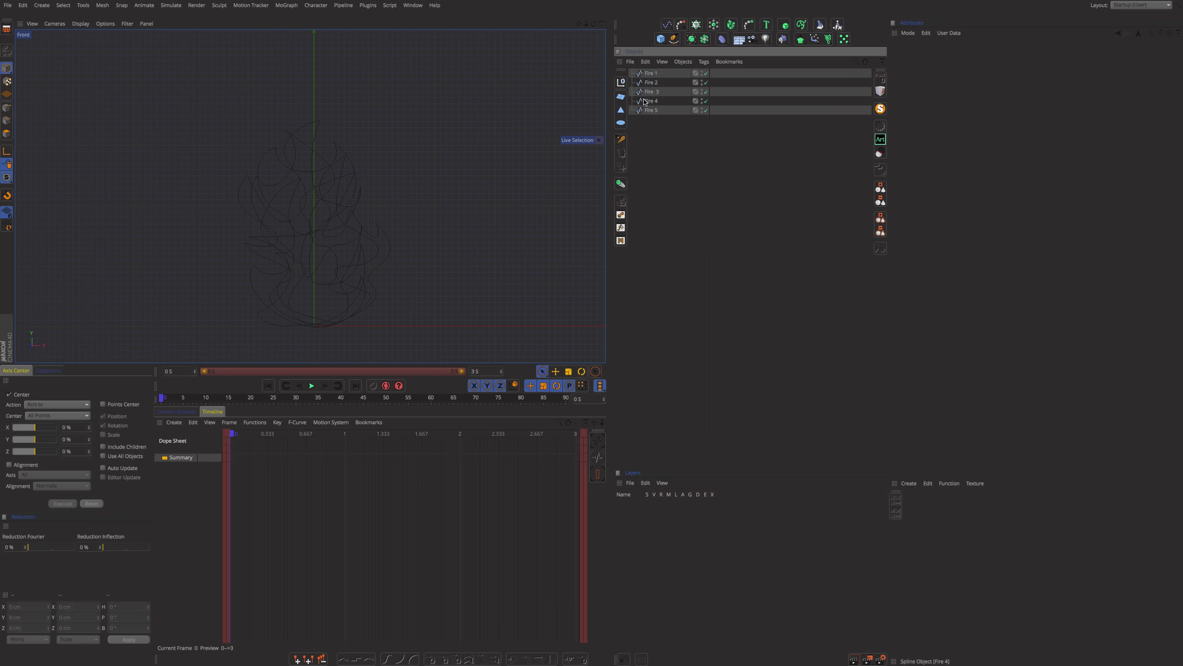
# Step: Inspect the five flame splines edge-on in the perspective view and check their shared position coordinates
pyautogui.press('F1')
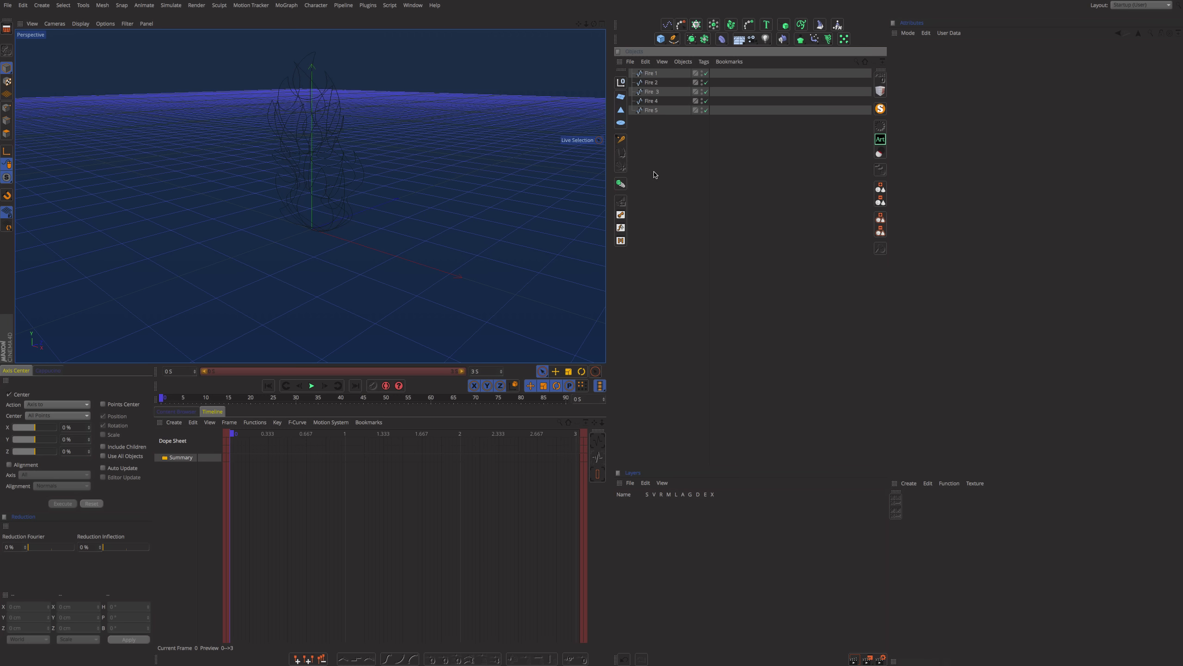
pyautogui.keyDown('alt'); pyautogui.moveTo(404, 182); pyautogui.dragTo(306, 194); pyautogui.keyUp('alt')
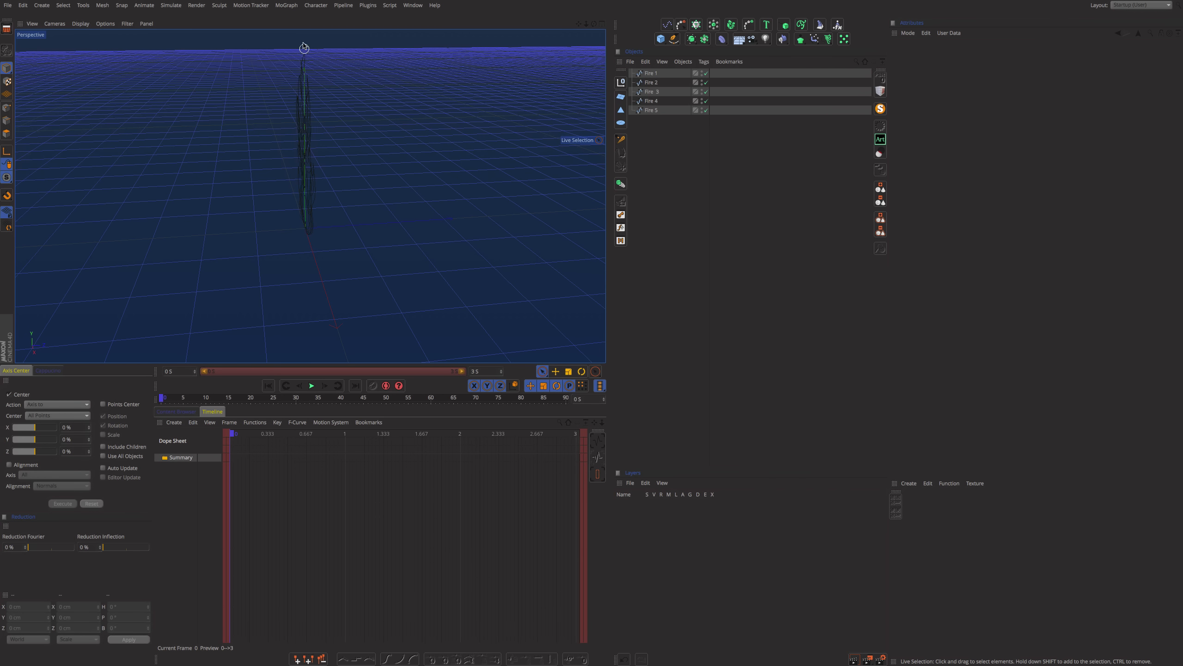
pyautogui.moveTo(677, 146); pyautogui.dragTo(649, 70)
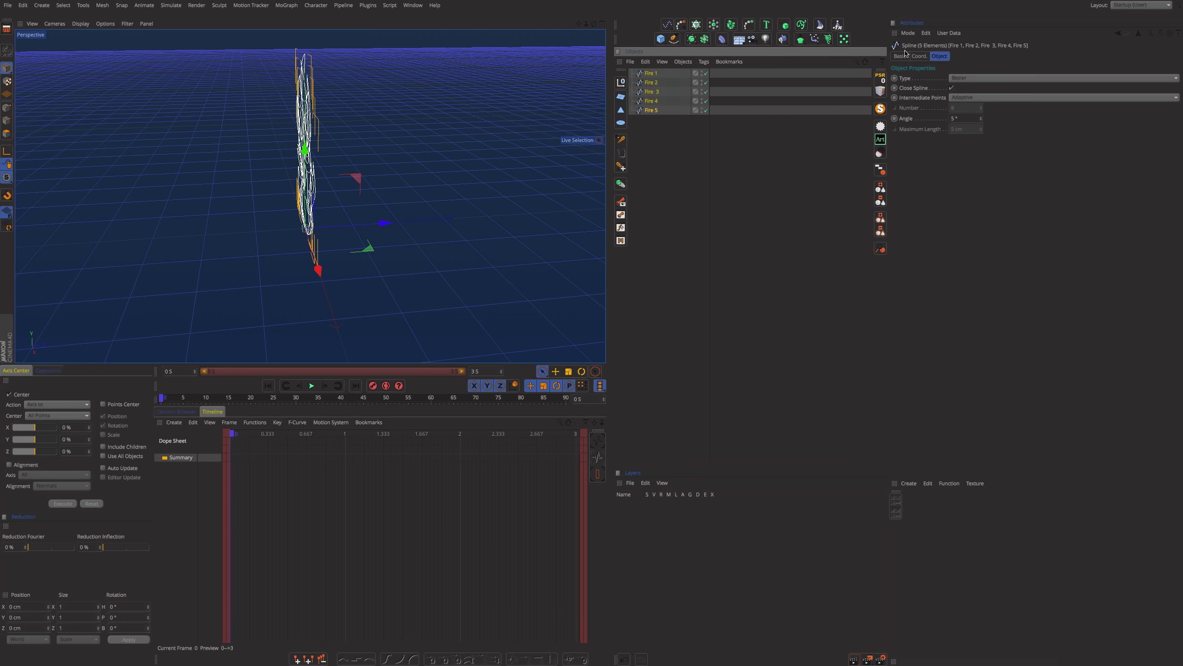
pyautogui.click(918, 56)
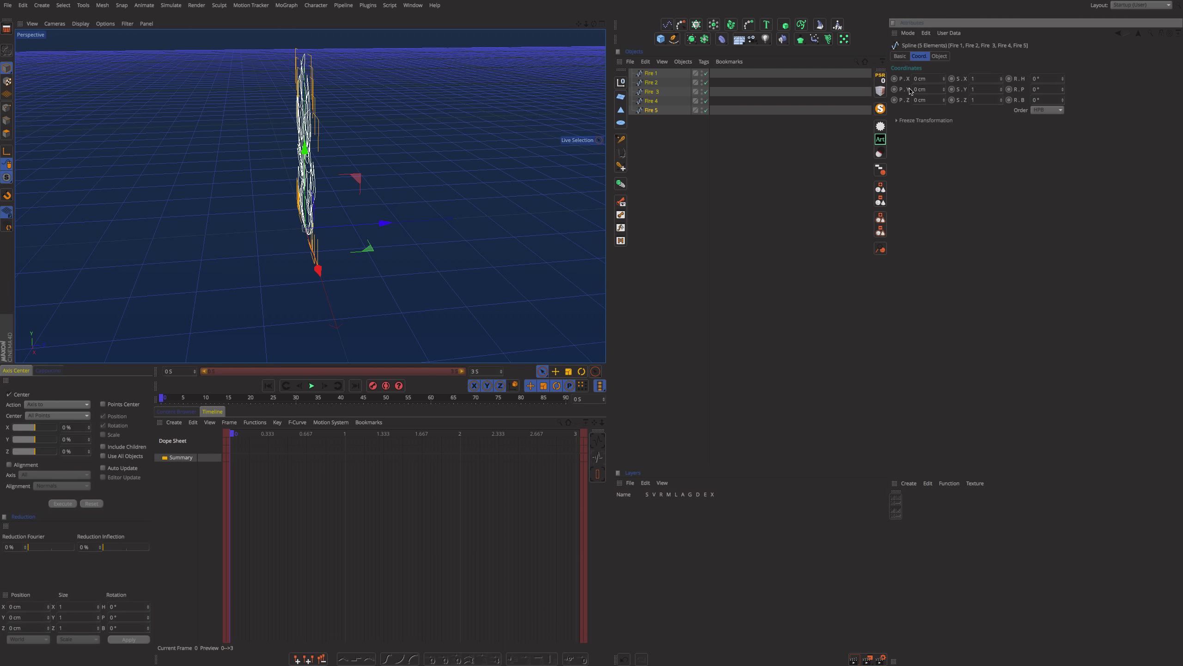
pyautogui.click(693, 262)
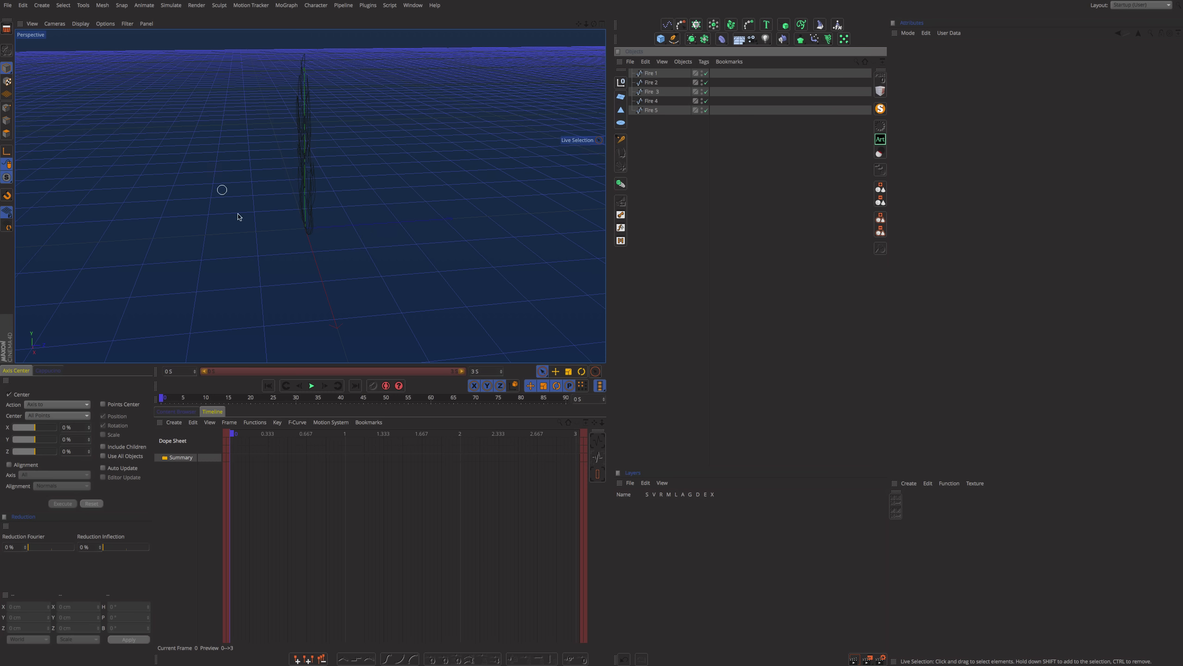
pyautogui.keyDown('alt'); pyautogui.moveTo(235, 219); pyautogui.dragTo(391, 212); pyautogui.keyUp('alt')
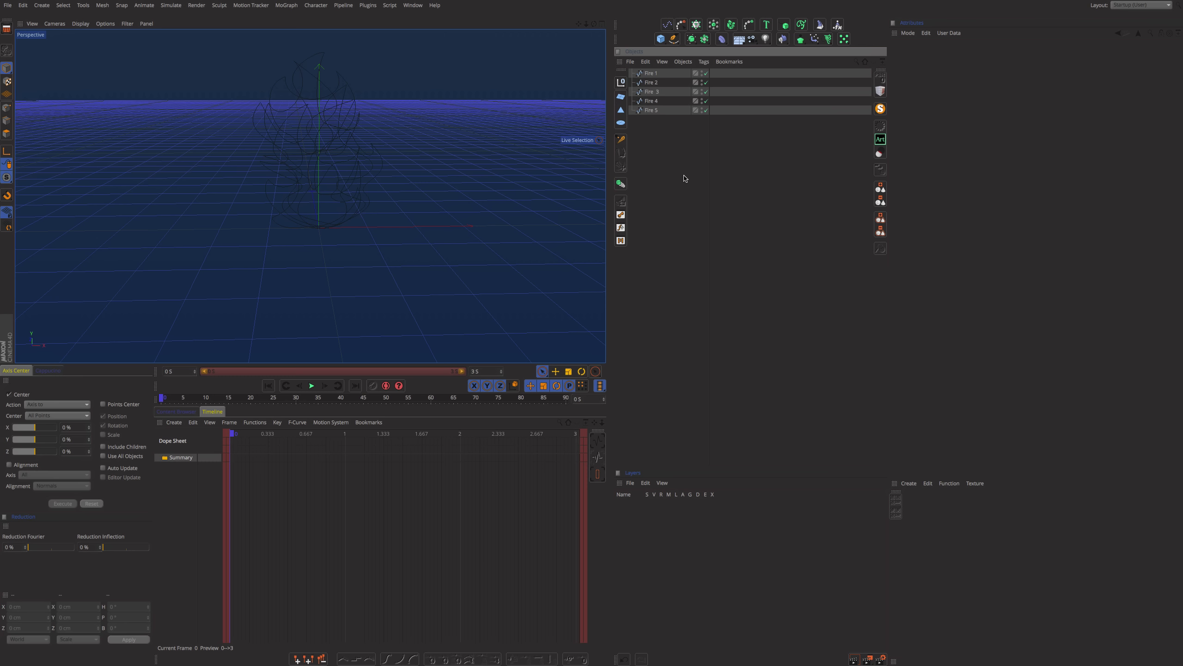
# Step: In the top view, move the Fire 4 spline about 1.6 cm along Z, away from Fire 5
pyautogui.press('F2')
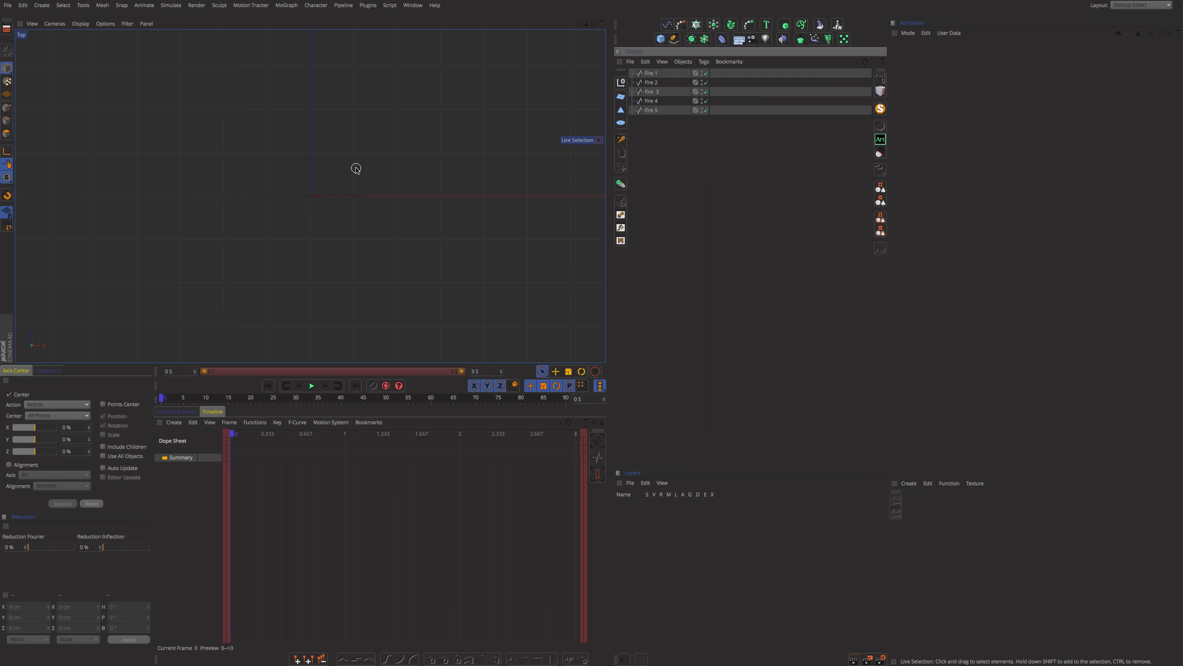
pyautogui.click(603, 23)
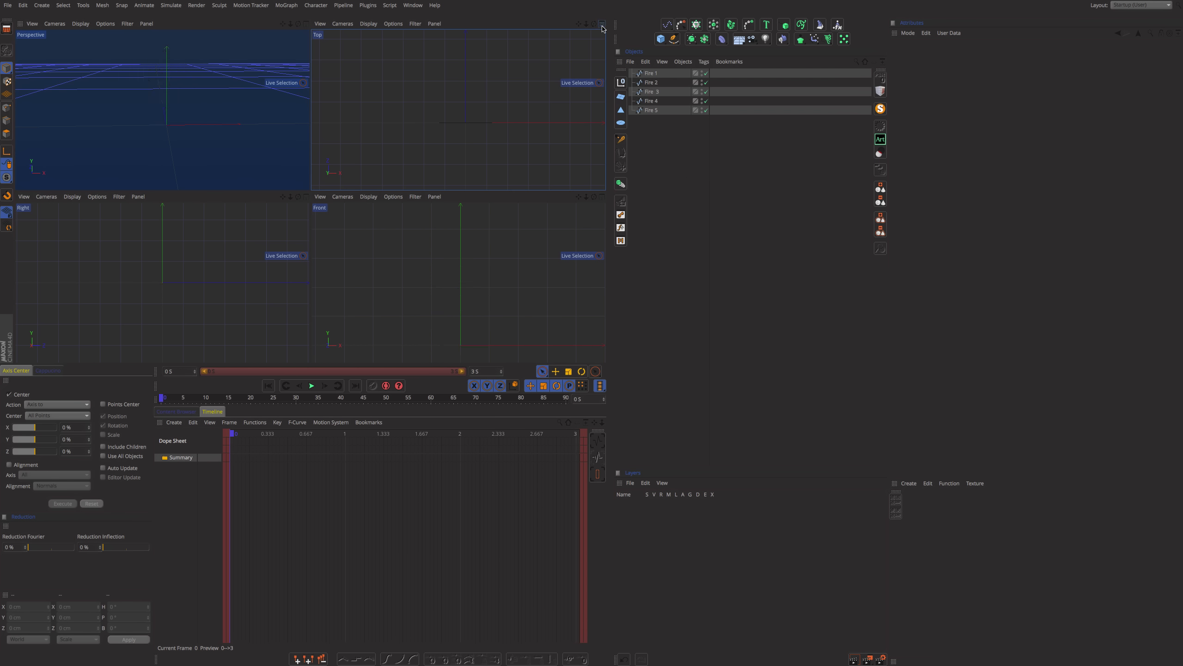
pyautogui.click(602, 23)
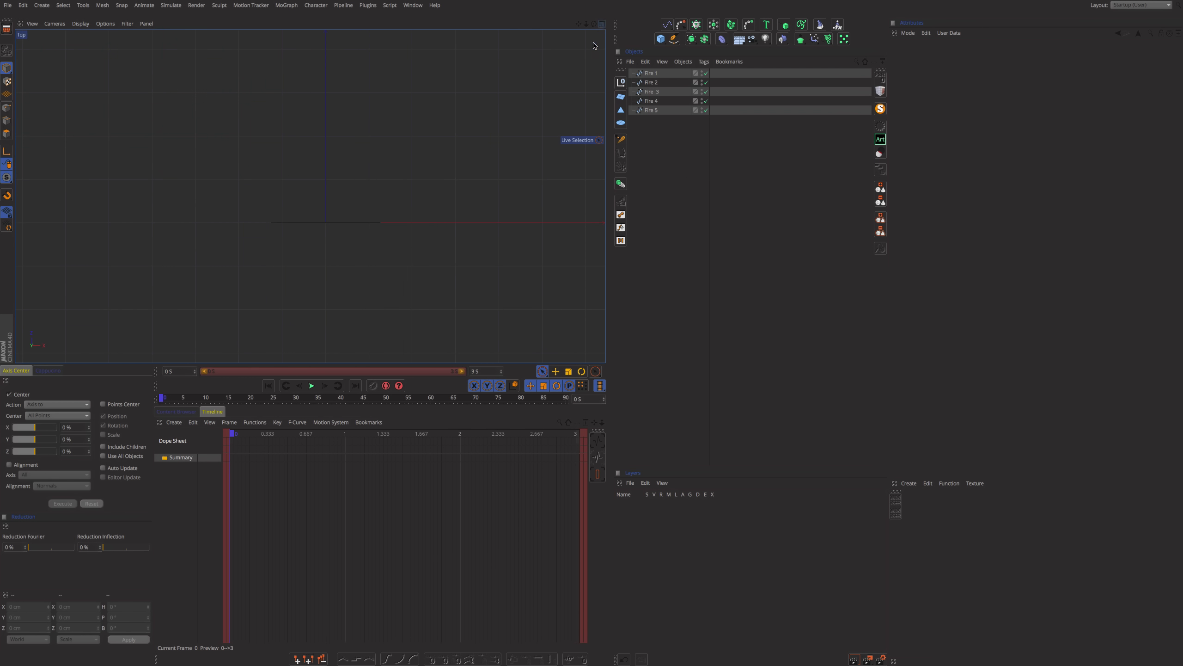
pyautogui.click(651, 101)
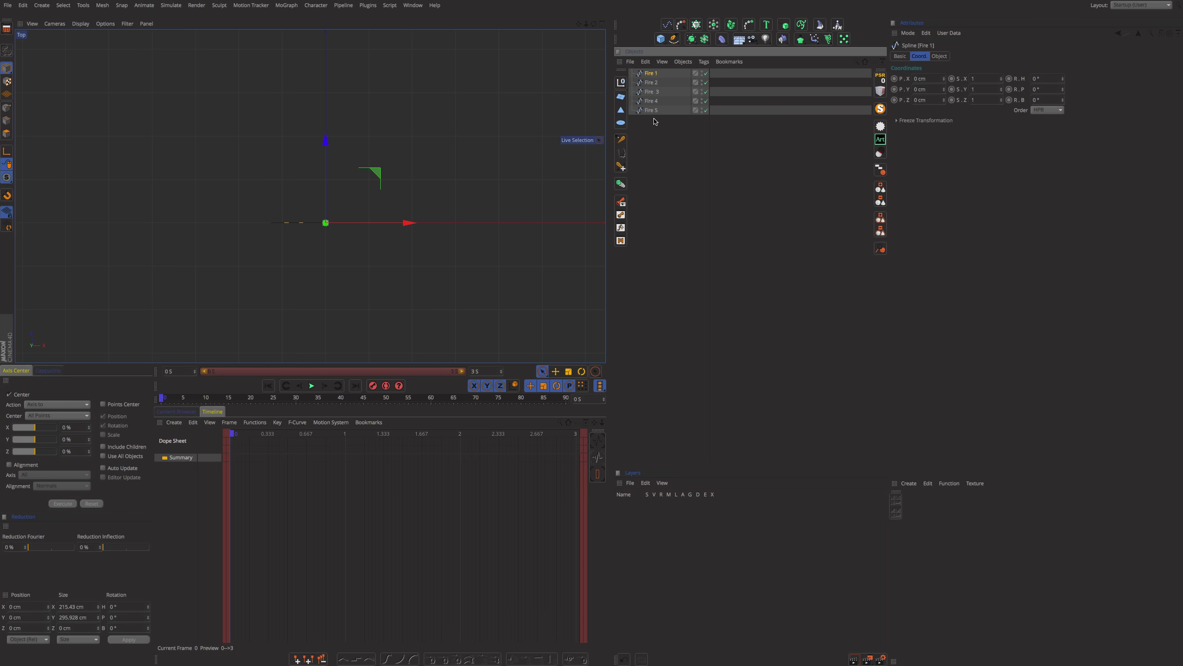
pyautogui.scroll(8, 326, 228)
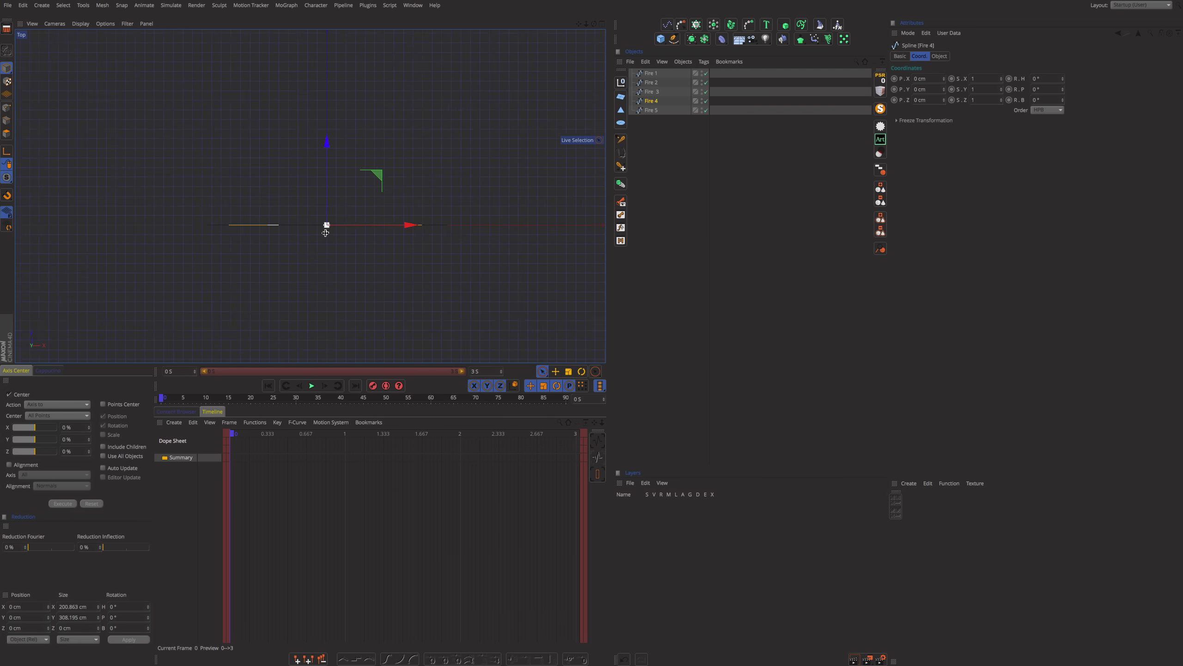
pyautogui.press('e')
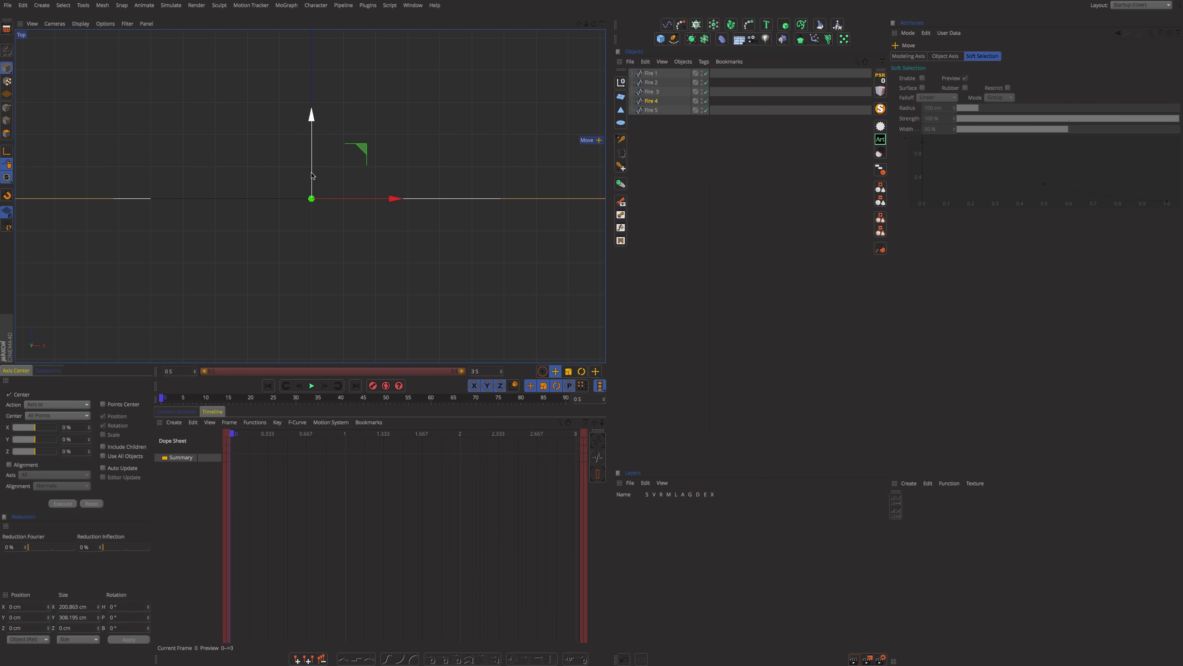
pyautogui.moveTo(311, 176); pyautogui.dragTo(312, 170)
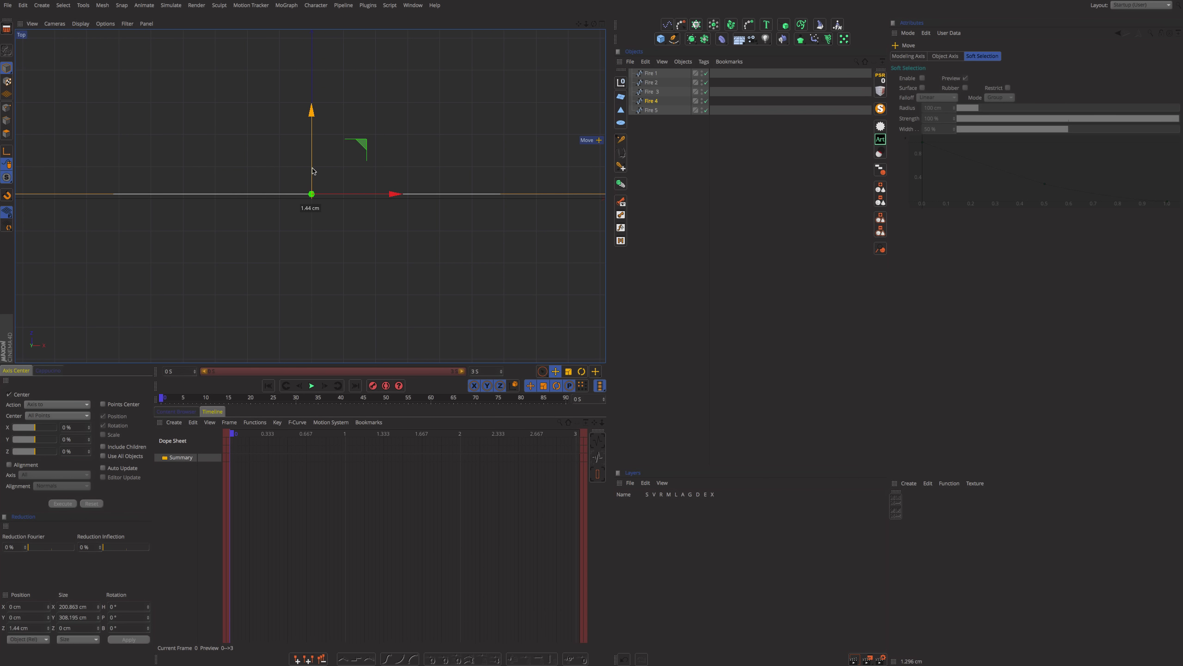
pyautogui.click(324, 198)
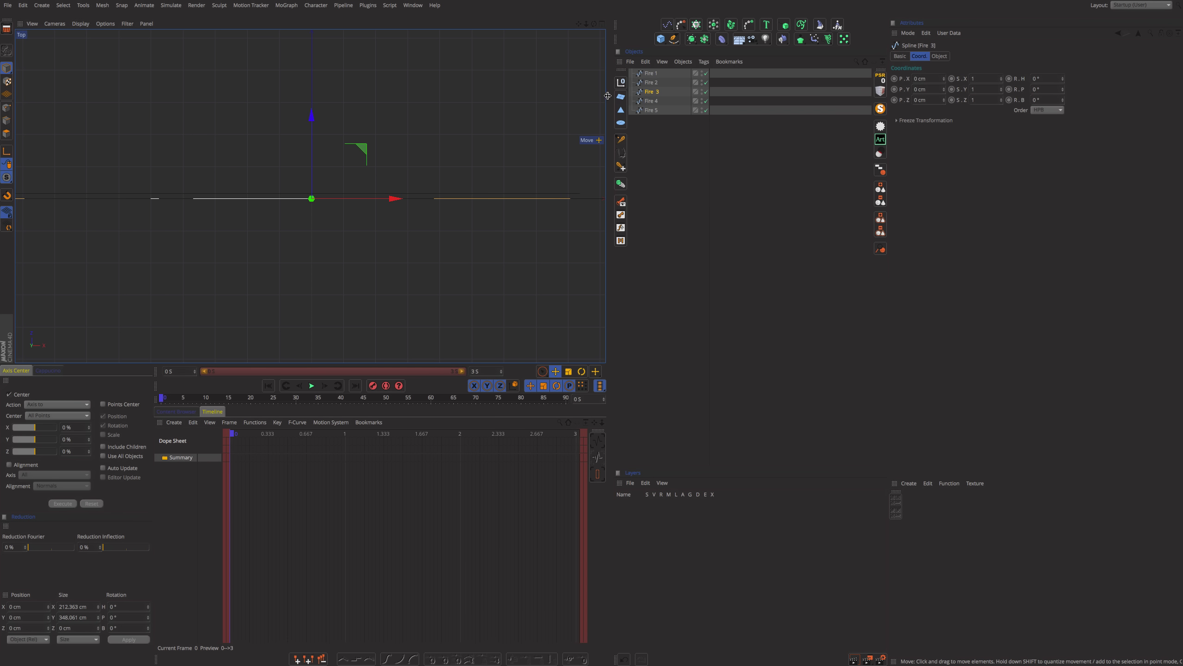
pyautogui.click(651, 101)
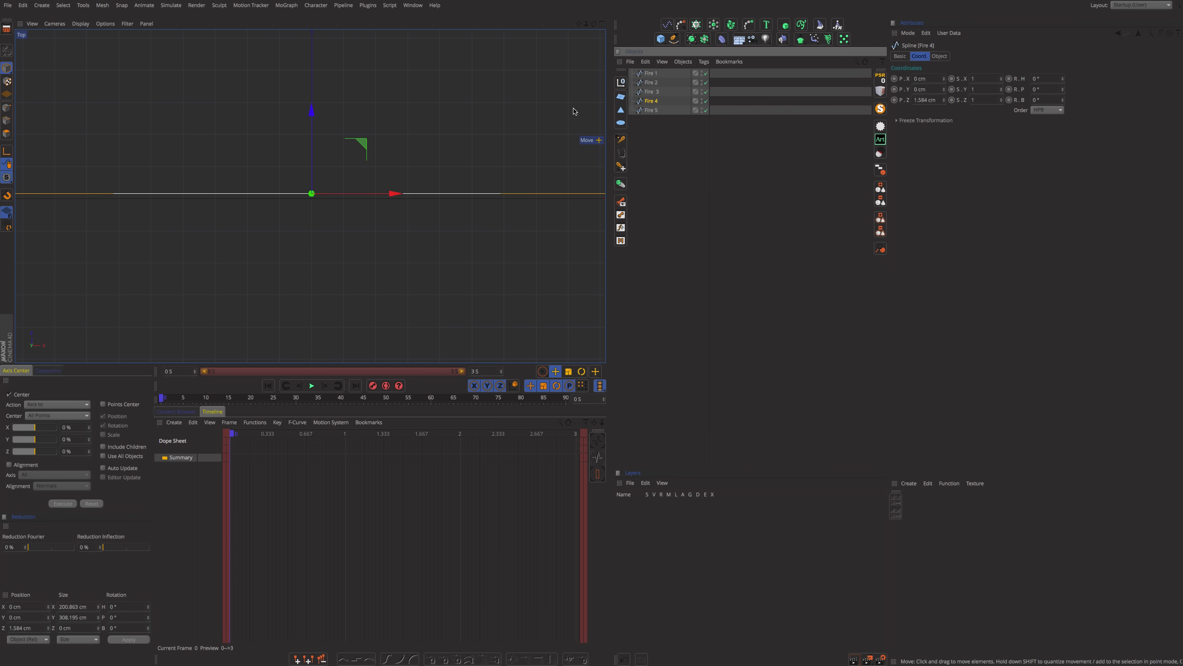
# Step: Move Fire 3, Fire 2 and Fire 1 progressively farther along Z to leave gaps between the flame layers, and deselect them
pyautogui.click(652, 91)
pyautogui.moveTo(312, 163); pyautogui.dragTo(315, 126)
pyautogui.click(651, 82)
pyautogui.click(650, 74)
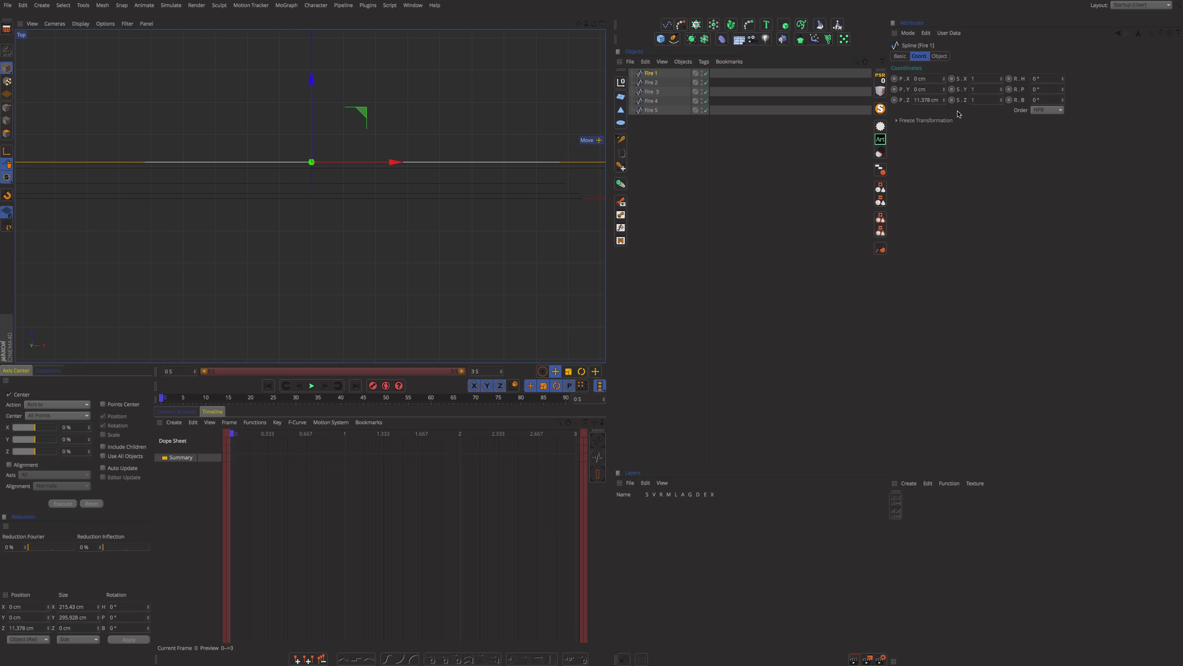
pyautogui.click(321, 133)
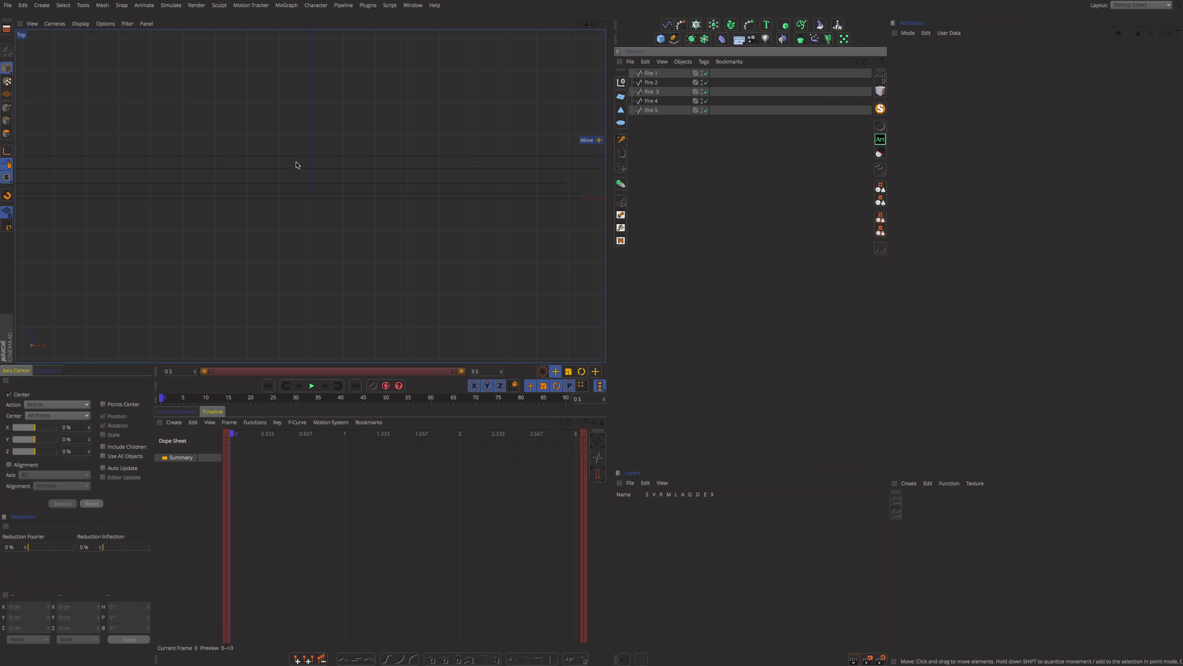
# Step: Add an Extrude generator in the perspective view and make the Fire 1 spline its child
pyautogui.press('F1')
pyautogui.keyDown('alt'); pyautogui.moveTo(310, 196); pyautogui.dragTo(420, 152); pyautogui.keyUp('alt')
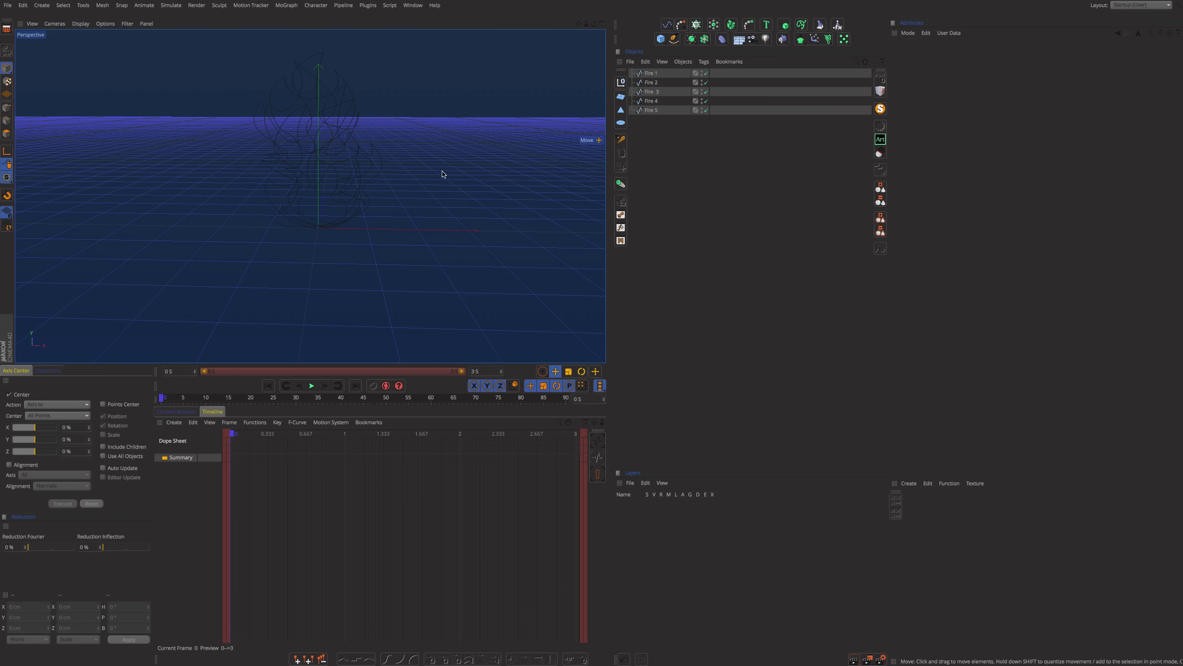
pyautogui.click(693, 41)
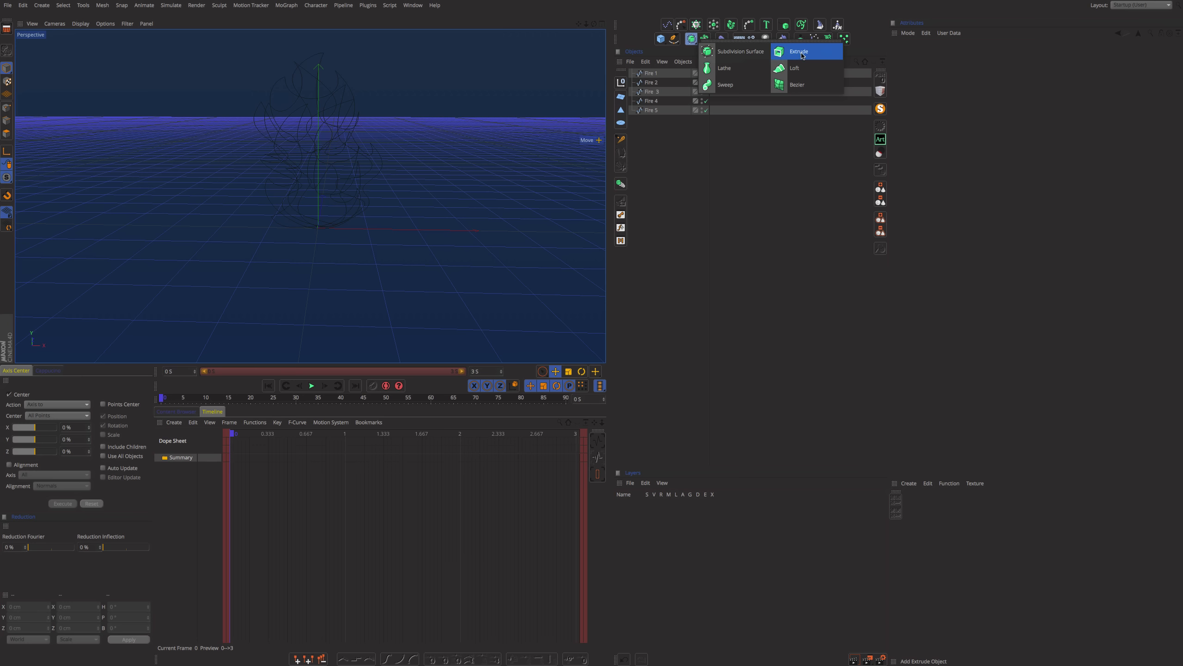
pyautogui.click(693, 40)
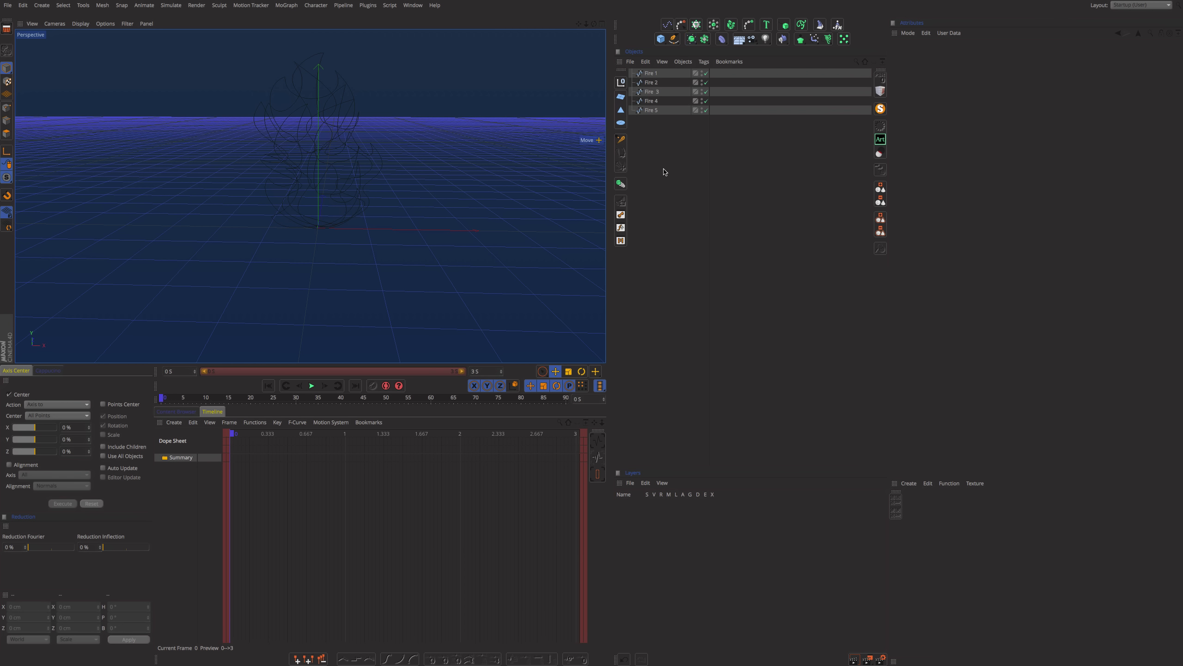
pyautogui.hotkey('shift', 'c')
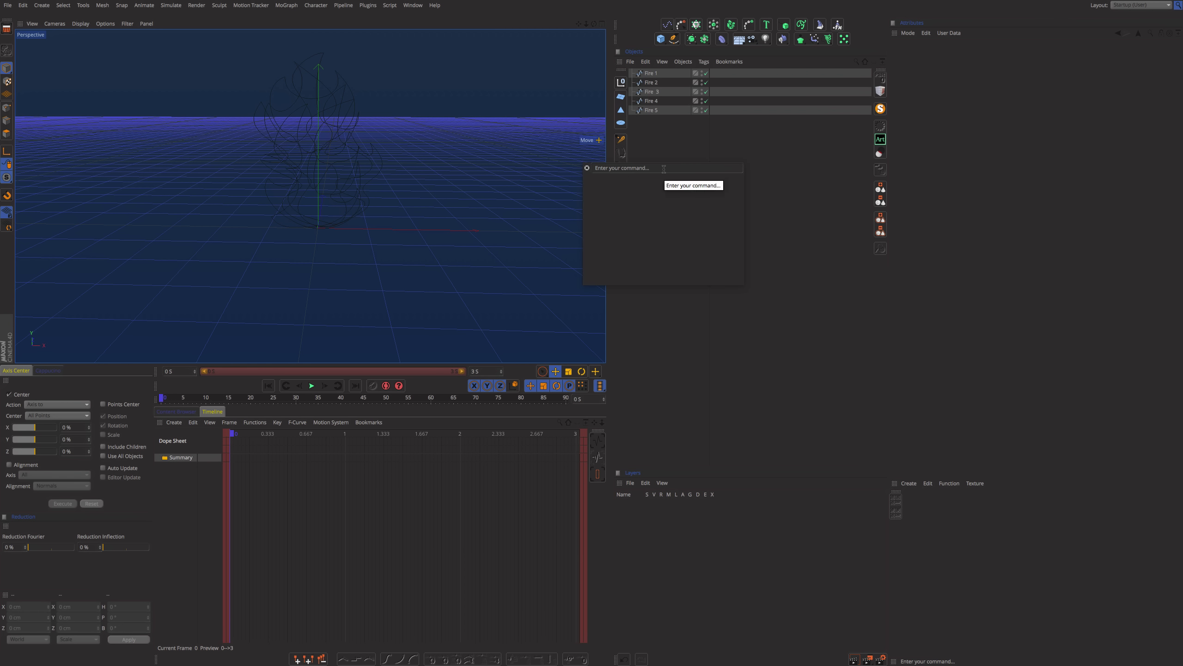
pyautogui.write('extru')
pyautogui.press('Return')
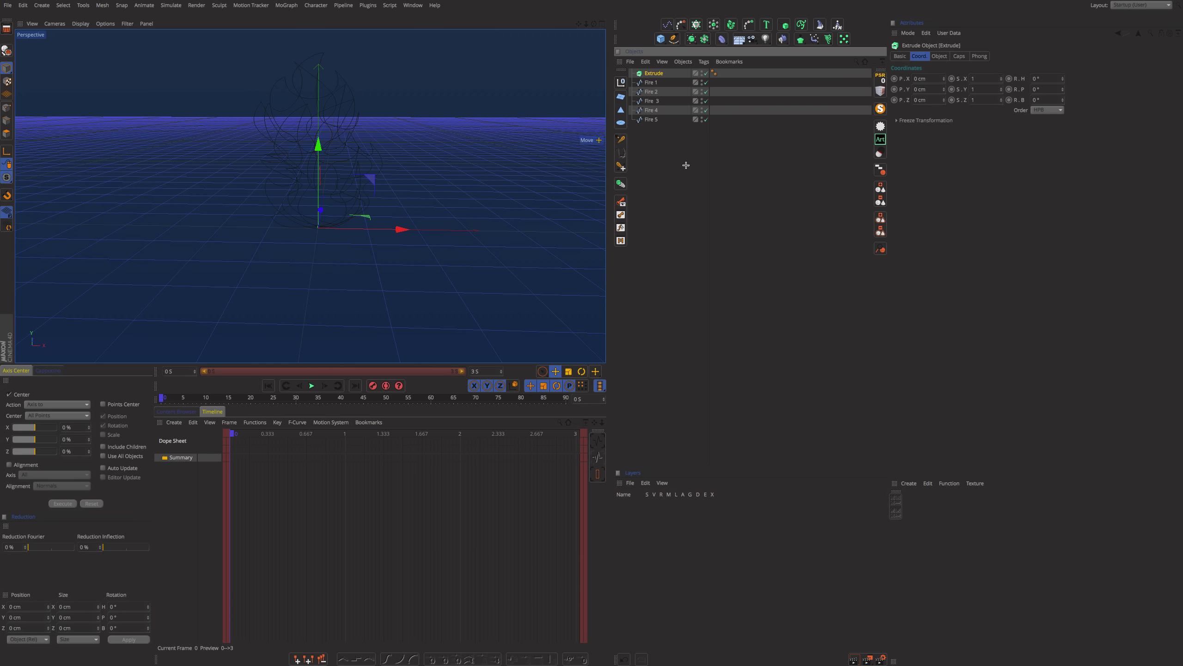
pyautogui.click(671, 140)
pyautogui.click(657, 85)
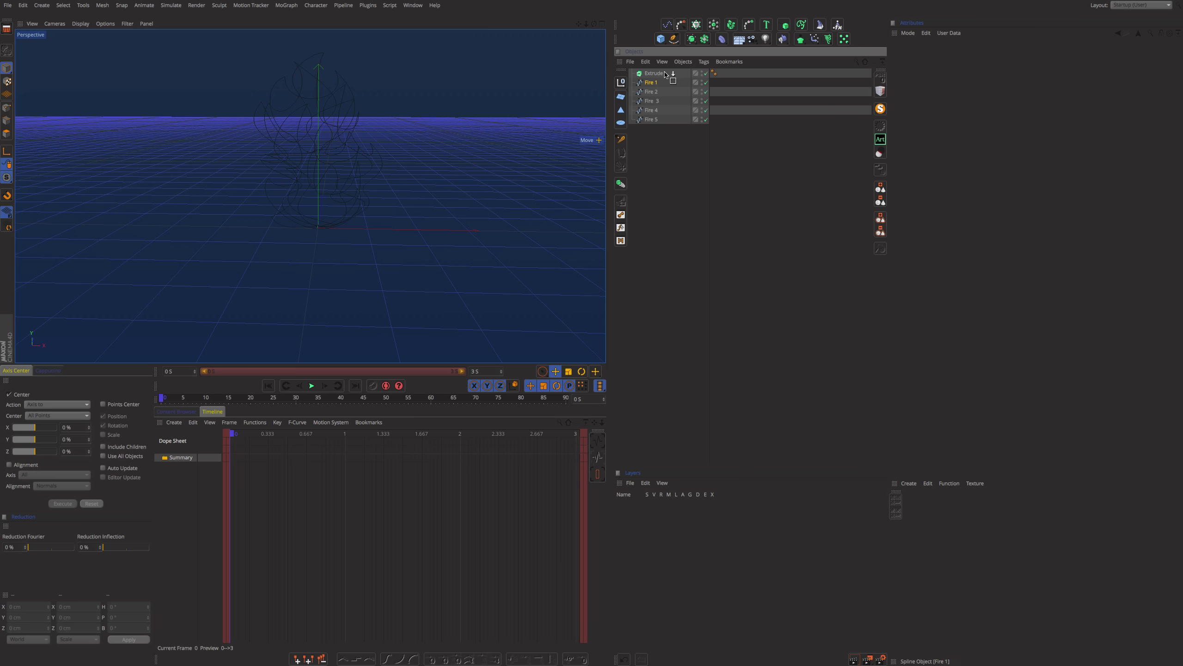
pyautogui.moveTo(666, 75); pyautogui.dragTo(665, 74)
# Step: Set the Extrude object's Z movement to 1 cm, deselect it and frame the thin flame from the front
pyautogui.click(655, 73)
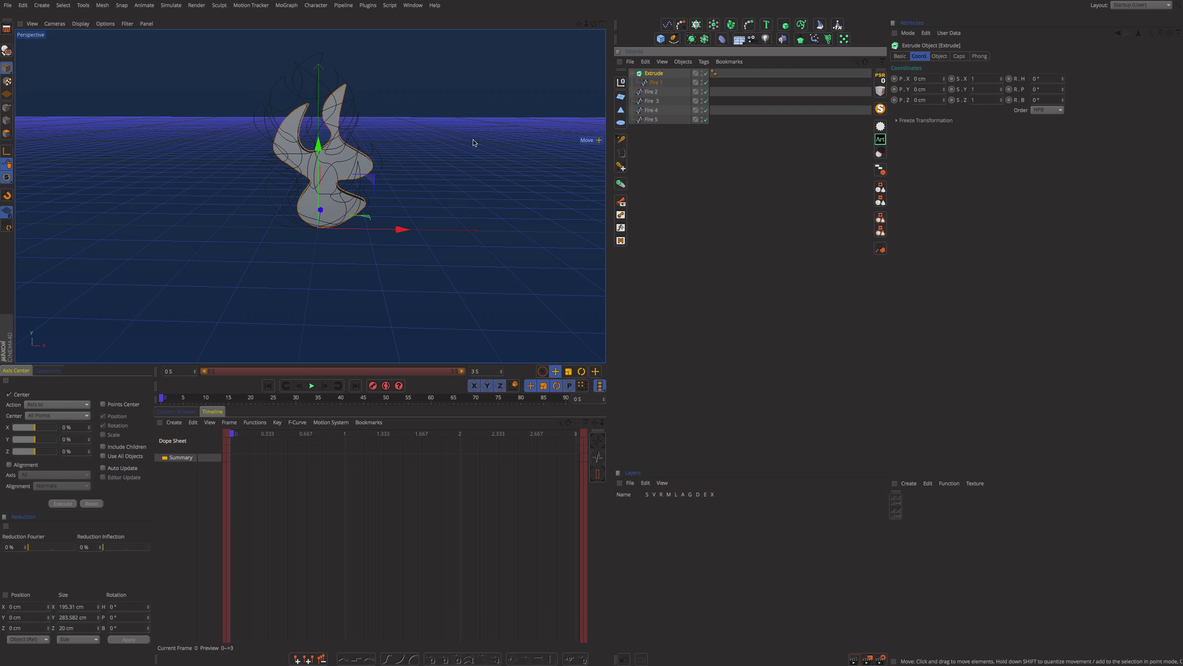
pyautogui.keyDown('alt'); pyautogui.moveTo(473, 143); pyautogui.dragTo(339, 136); pyautogui.keyUp('alt')
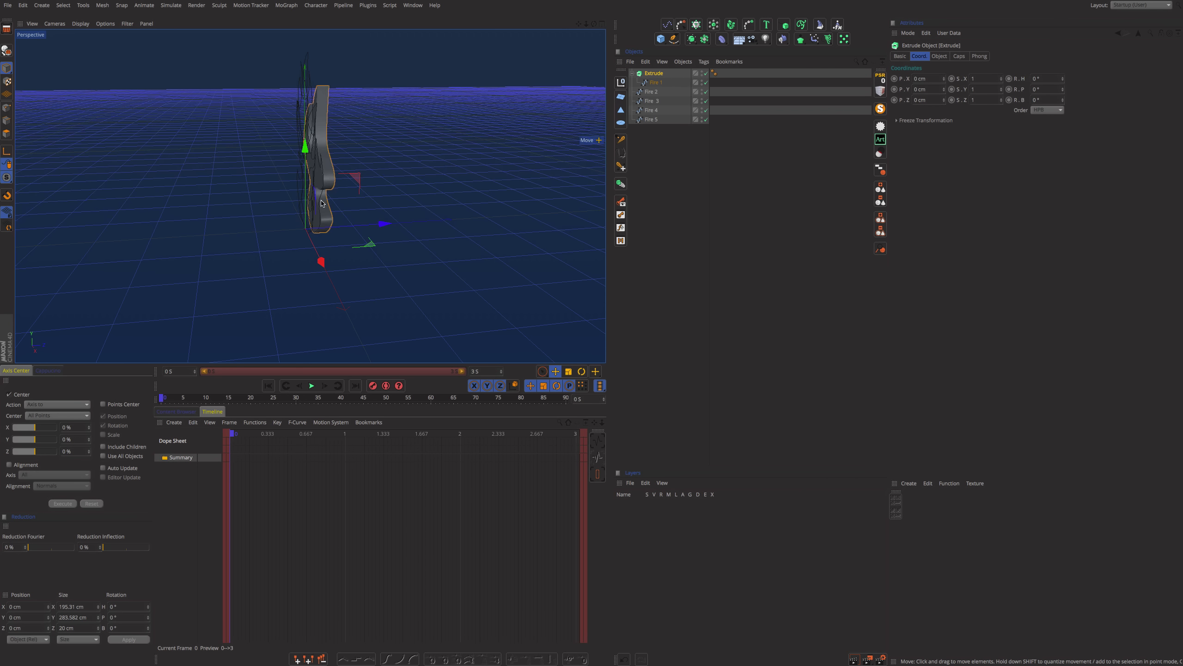
pyautogui.click(940, 57)
pyautogui.click(1029, 78)
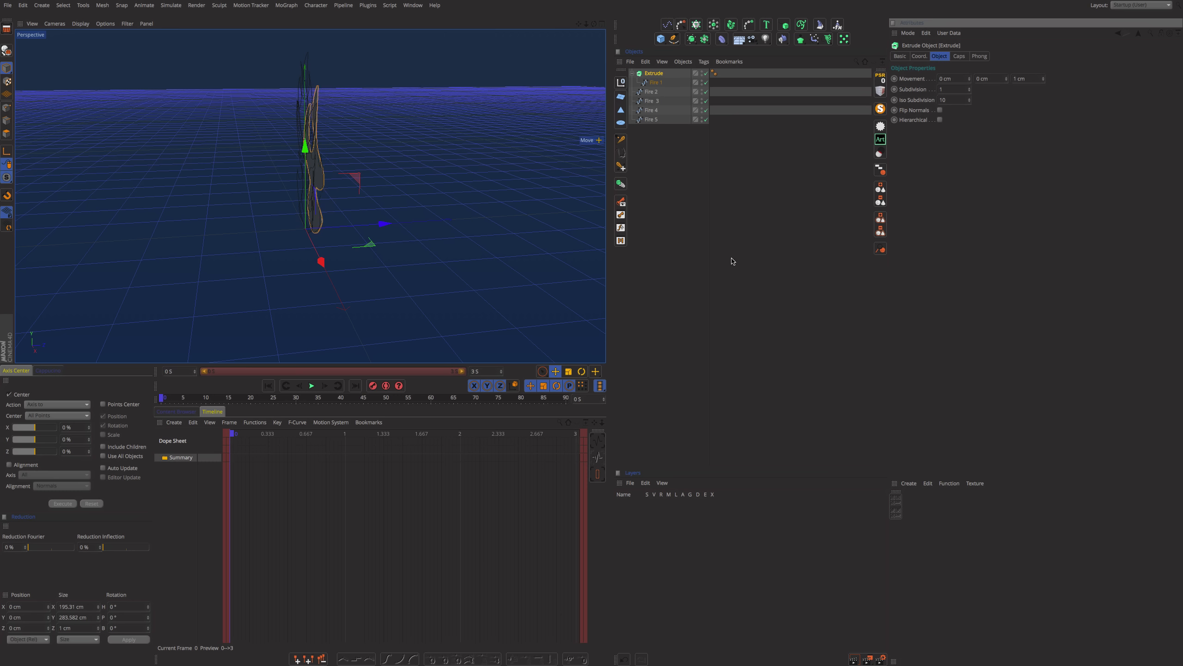
pyautogui.click(716, 218)
pyautogui.moveTo(336, 167)
pyautogui.keyDown('alt'); pyautogui.mouseDown()
pyautogui.moveTo(483, 135)
pyautogui.moveTo(417, 148)
pyautogui.moveTo(432, 155)
pyautogui.mouseUp(); pyautogui.keyUp('alt')
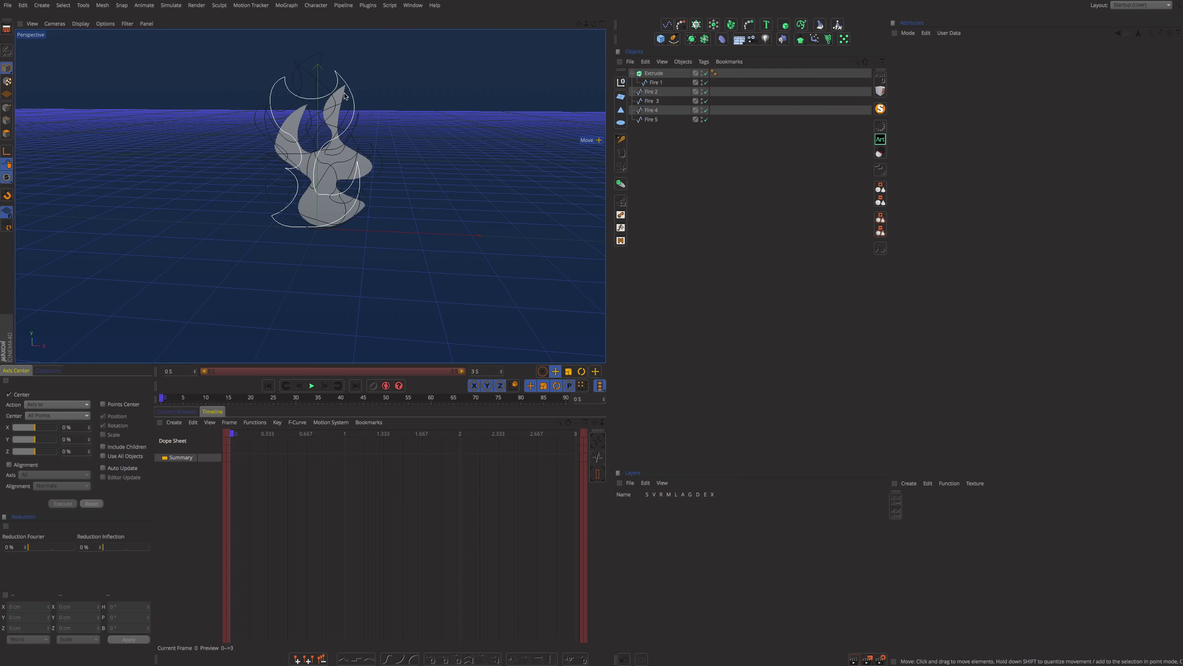
pyautogui.keyDown('alt'); pyautogui.moveTo(324, 129); pyautogui.dragTo(323, 171, button='middle'); pyautogui.keyUp('alt')
pyautogui.keyDown('alt'); pyautogui.moveTo(323, 171); pyautogui.dragTo(404, 193); pyautogui.keyUp('alt')
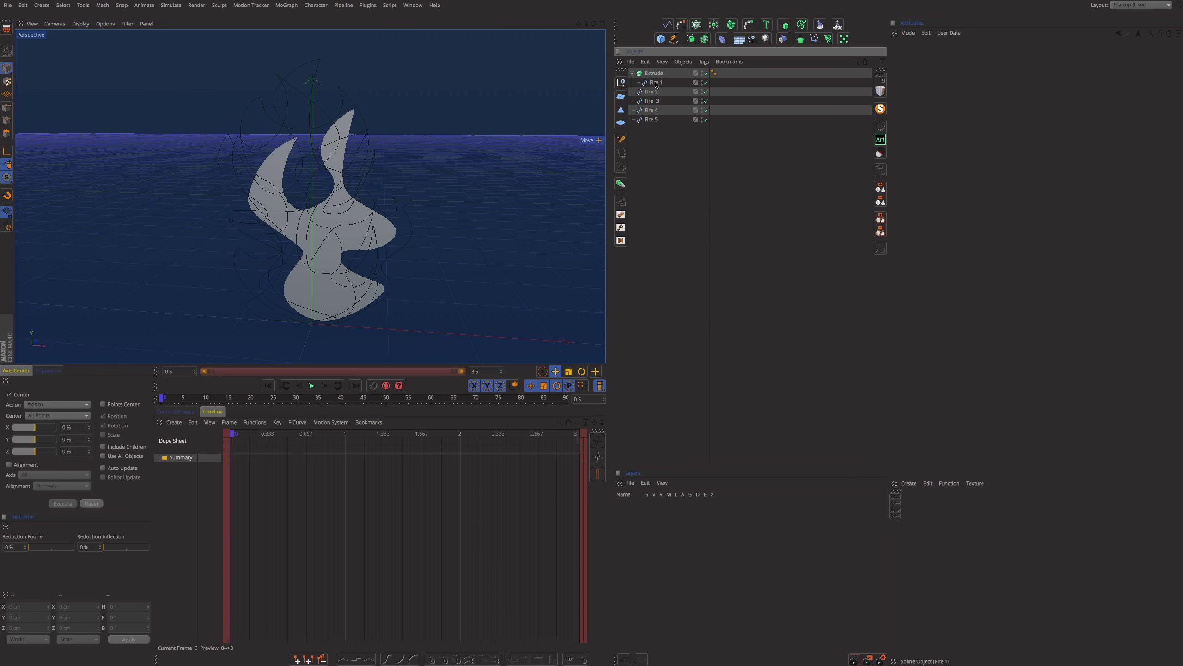
# Step: Duplicate the Extrude generator with its flame and delete the Fire 1 spline from the copy
pyautogui.keyDown('ctrl'); pyautogui.moveTo(653, 75); pyautogui.dragTo(669, 183); pyautogui.keyUp('ctrl')
pyautogui.click(657, 138)
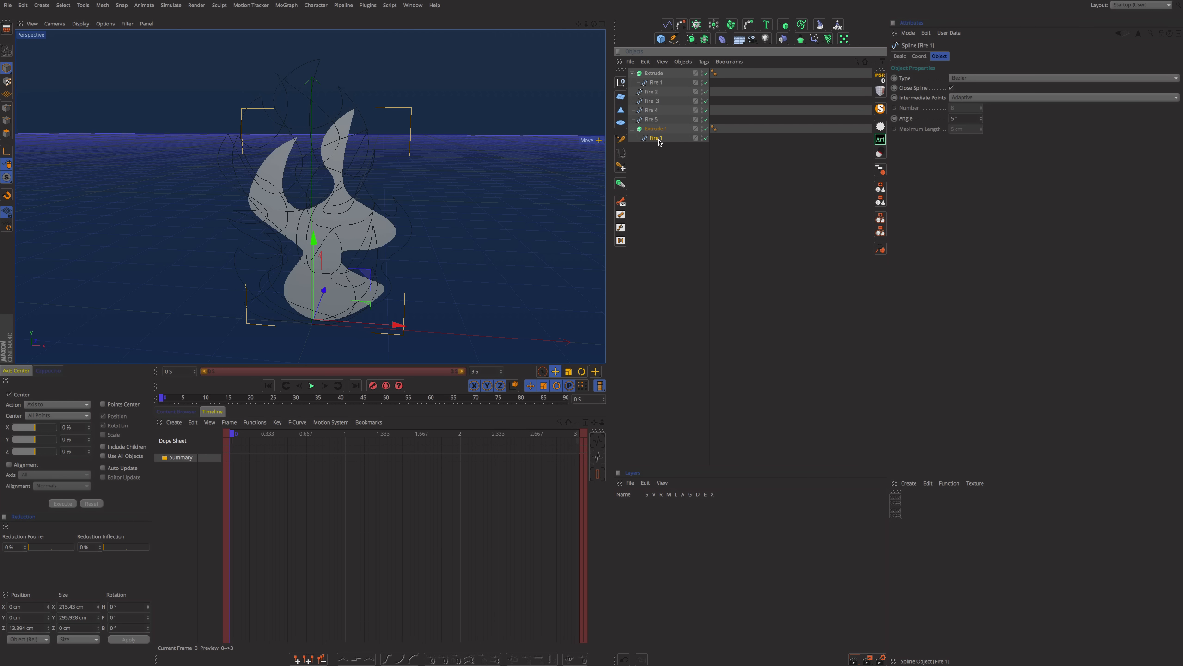
pyautogui.press('Delete')
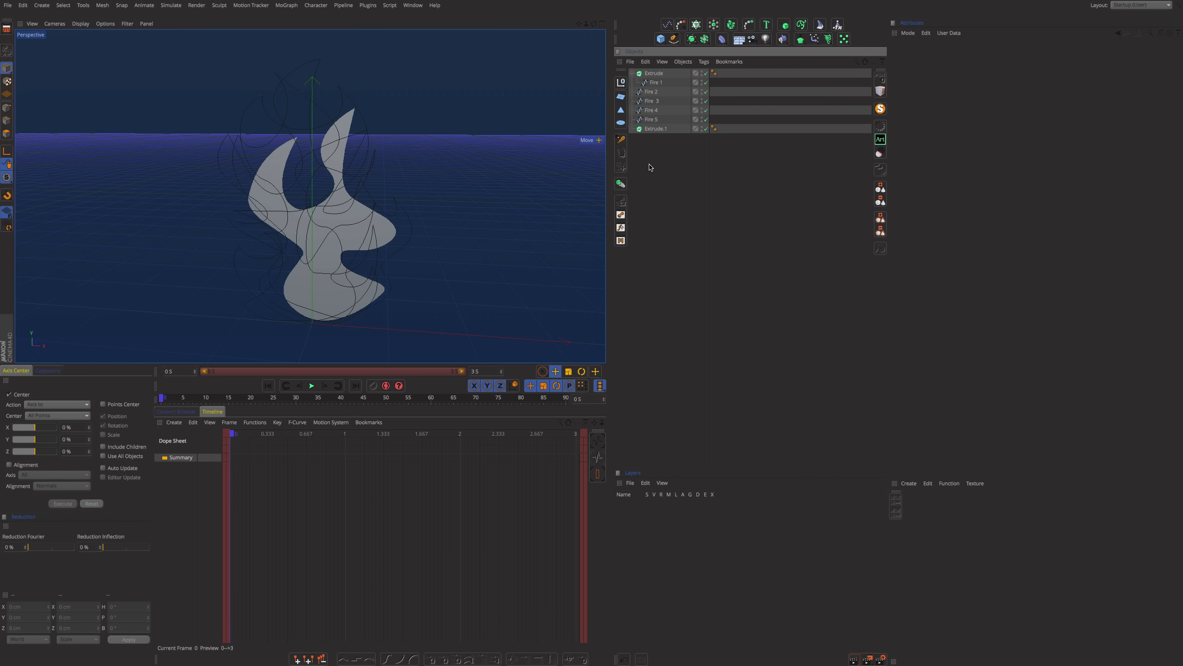
# Step: Copy the empty Extrude generator and paste enough copies for the remaining flame splines
pyautogui.click(655, 129)
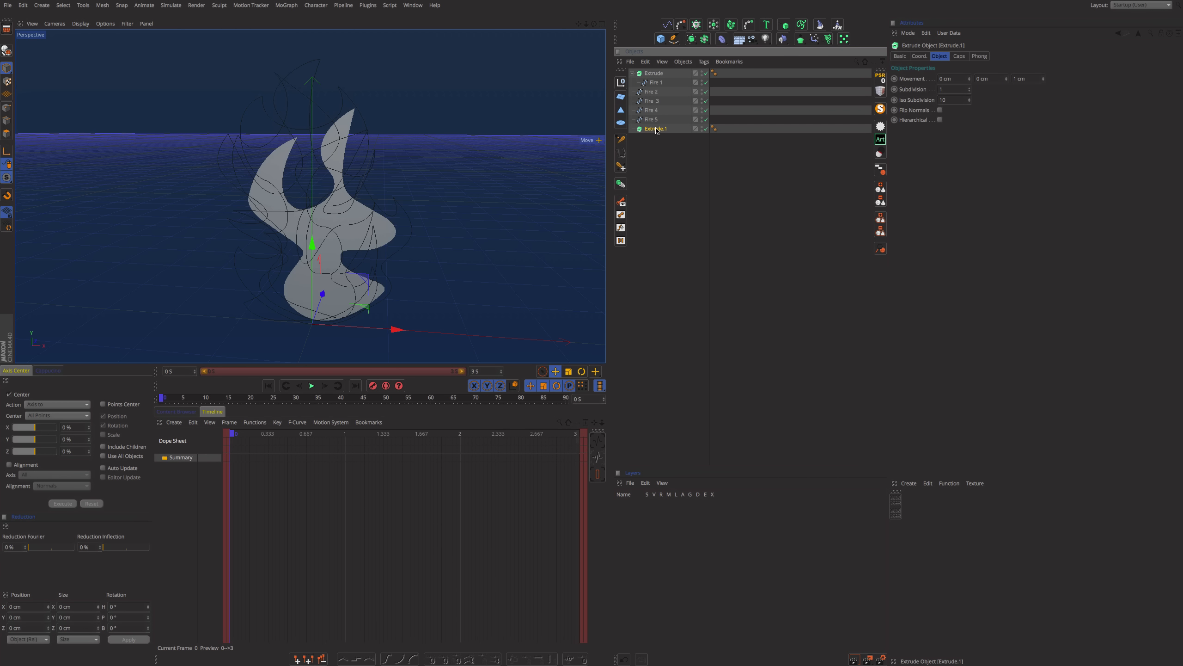
pyautogui.hotkey('ctrl', 'v')
pyautogui.hotkey('ctrl', 'v')
pyautogui.hotkey('ctrl', 'v')
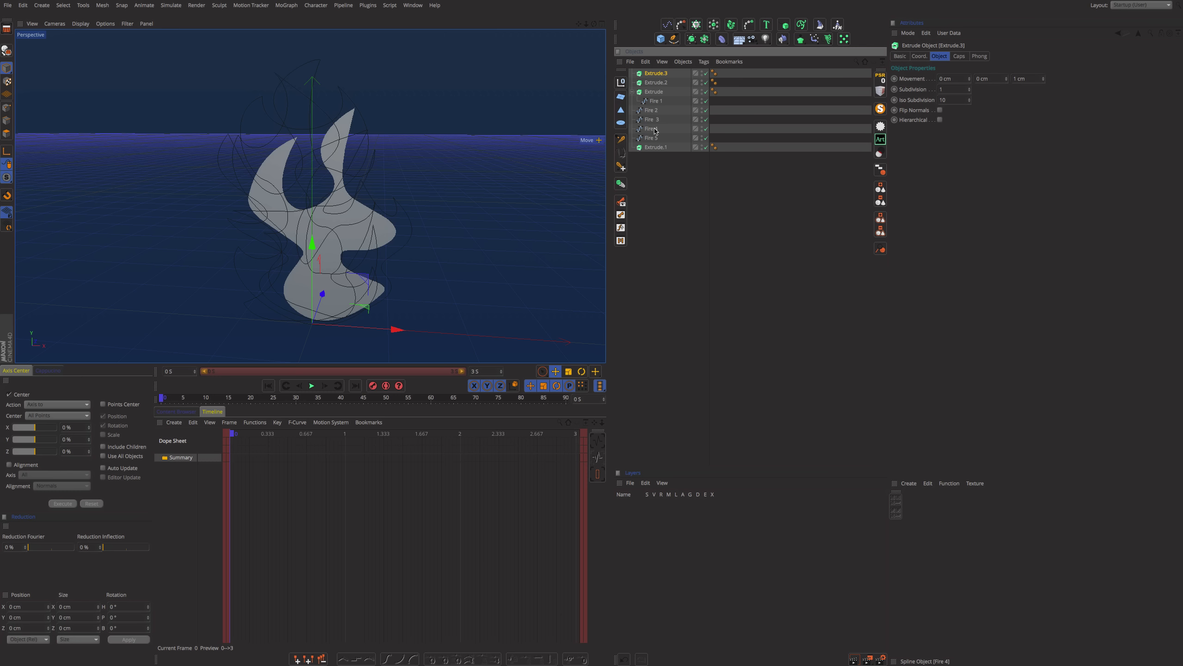
pyautogui.hotkey('ctrl', 'v')
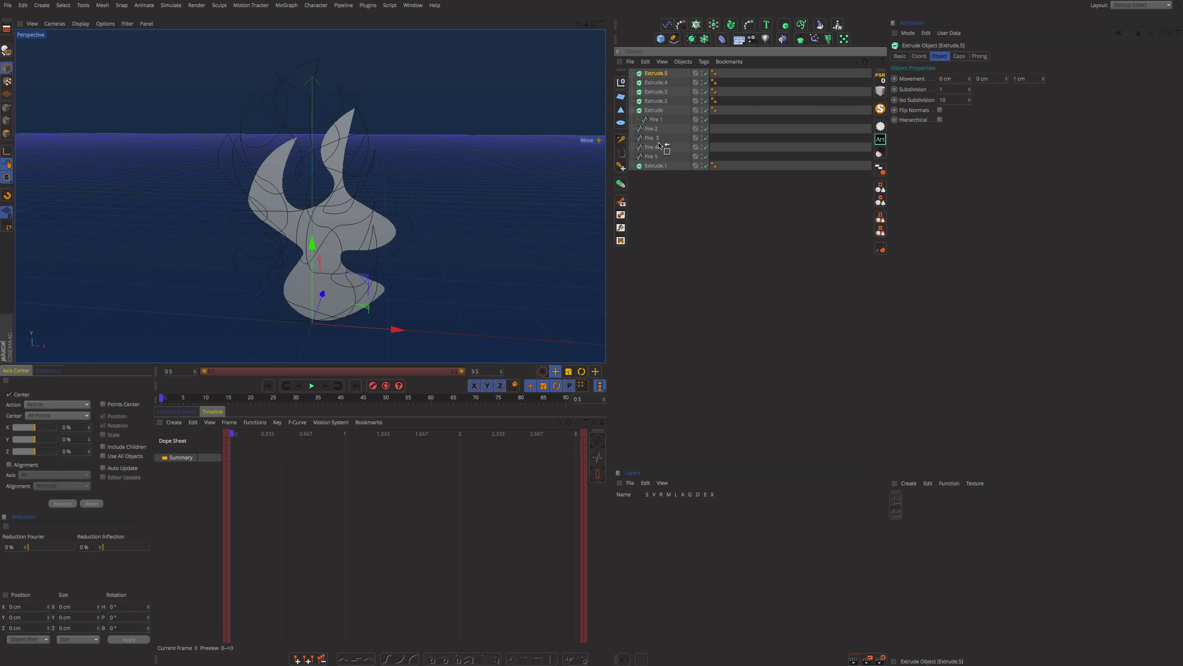
# Step: Make Fire 2, Fire 3, Fire 4 and Fire 5 each the child of its own Extrude copy and remove the spare one
pyautogui.moveTo(658, 146)
pyautogui.mouseDown()
pyautogui.moveTo(659, 168)
pyautogui.moveTo(645, 140)
pyautogui.moveTo(653, 123)
pyautogui.moveTo(657, 159)
pyautogui.mouseUp()
pyautogui.click(656, 91)
pyautogui.keyDown('shift'); pyautogui.click(659, 74); pyautogui.keyUp('shift')
pyautogui.click(657, 165)
pyautogui.moveTo(647, 110)
pyautogui.mouseDown()
pyautogui.moveTo(667, 147)
pyautogui.moveTo(666, 102)
pyautogui.mouseUp()
pyautogui.click(682, 221)
# Step: Test-render the flame in the view without and with an added Ambient Occlusion effect, and disable the effect
pyautogui.press('super+r')
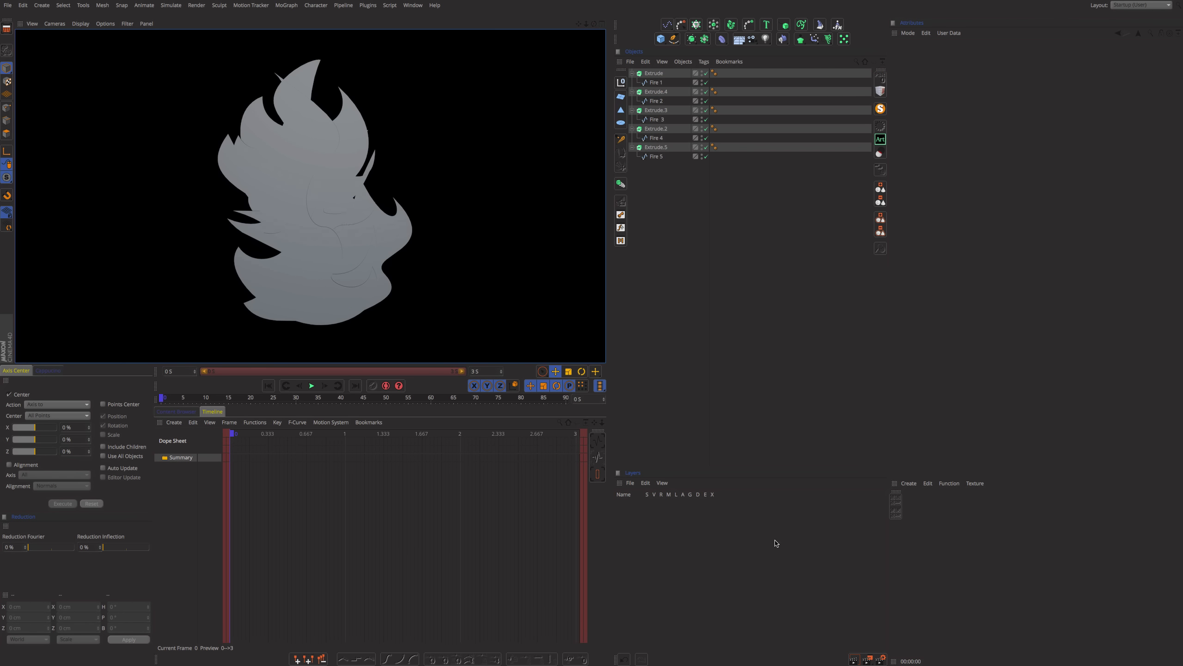
pyautogui.click(881, 659)
pyautogui.click(594, 383)
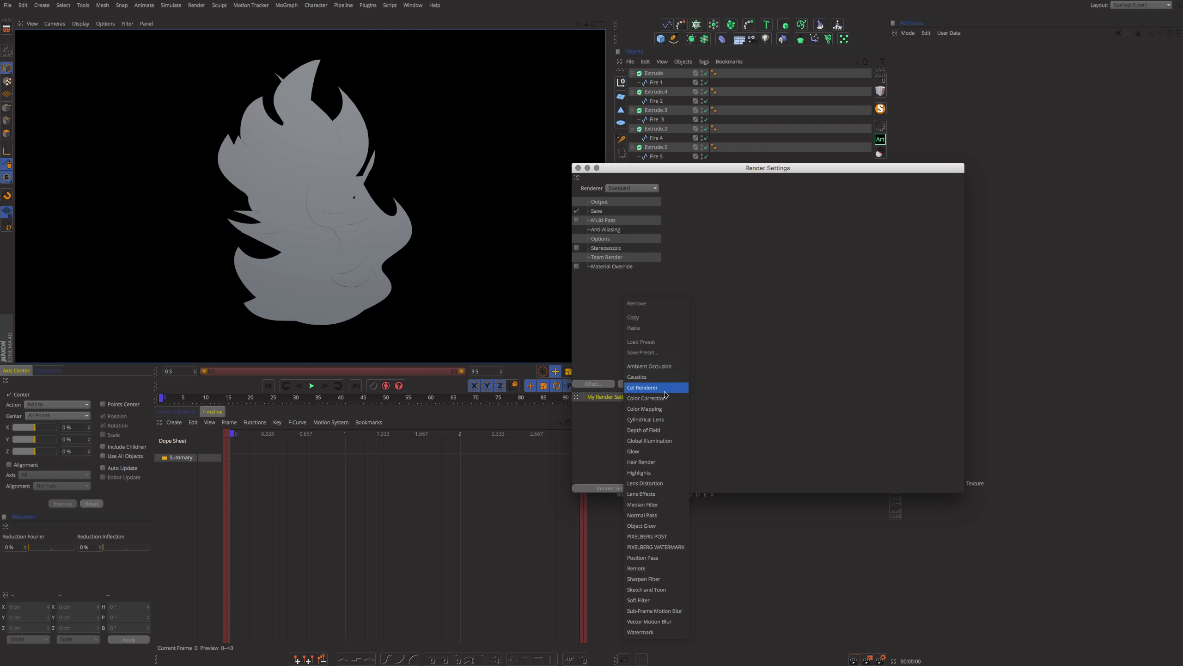
pyautogui.click(652, 367)
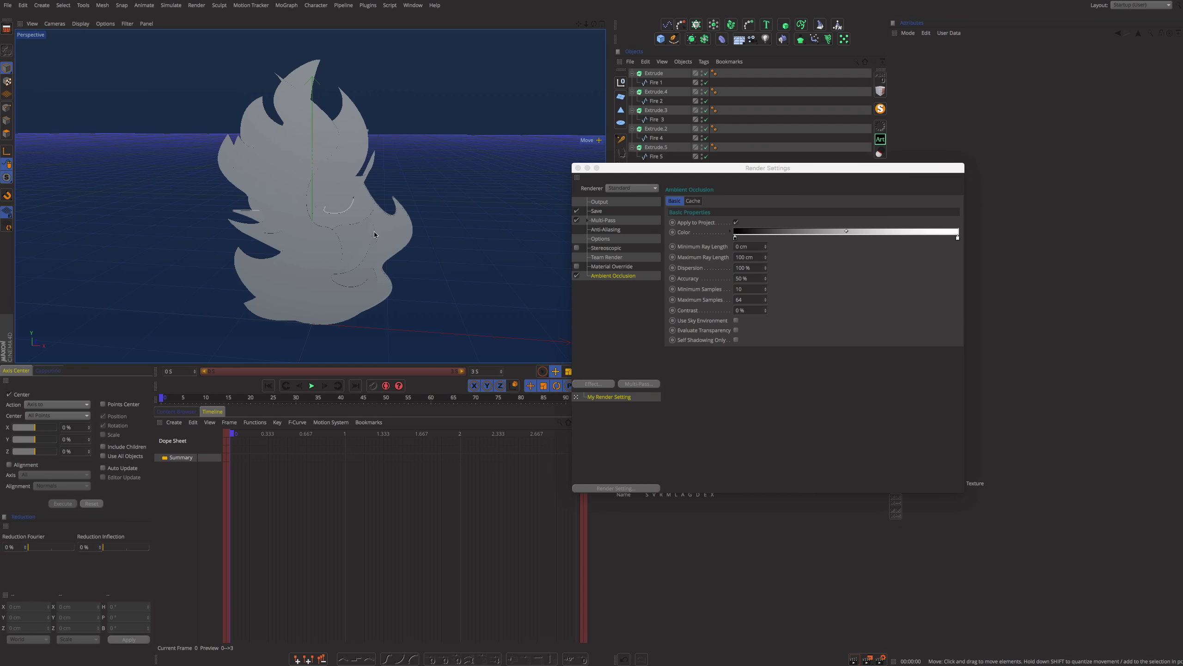
pyautogui.press('super+r')
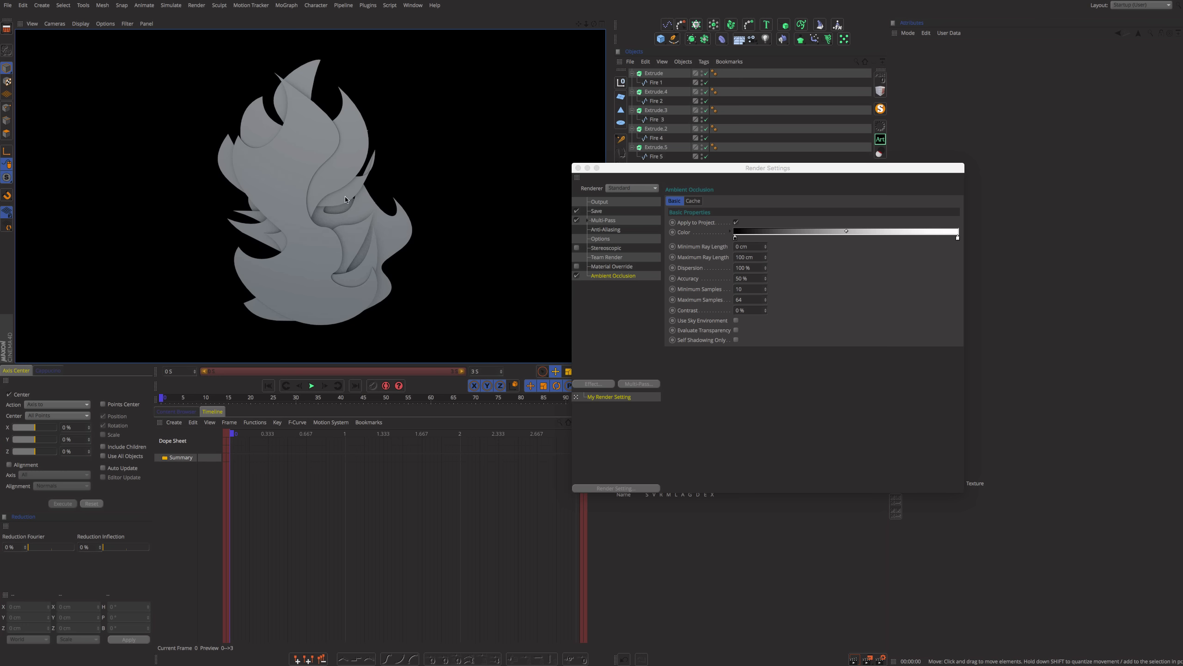
pyautogui.click(577, 276)
pyautogui.click(578, 168)
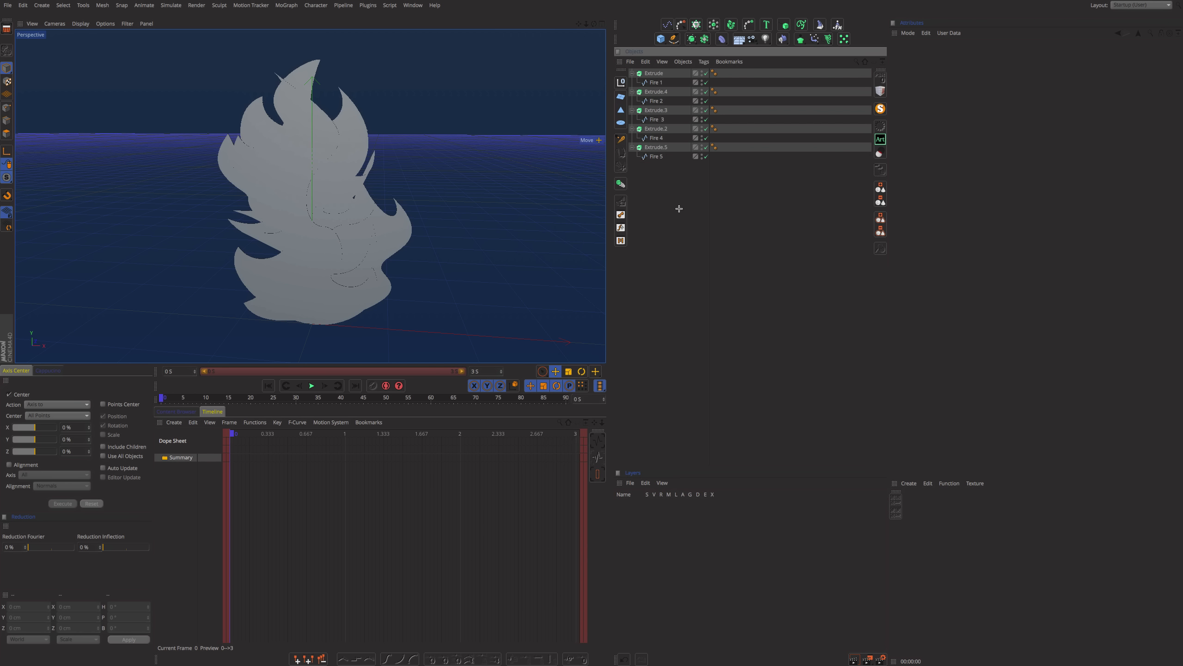
# Step: Select all five Extrude generators and set their cap type to Quadrangles with Regular Grid enabled
pyautogui.click(653, 73)
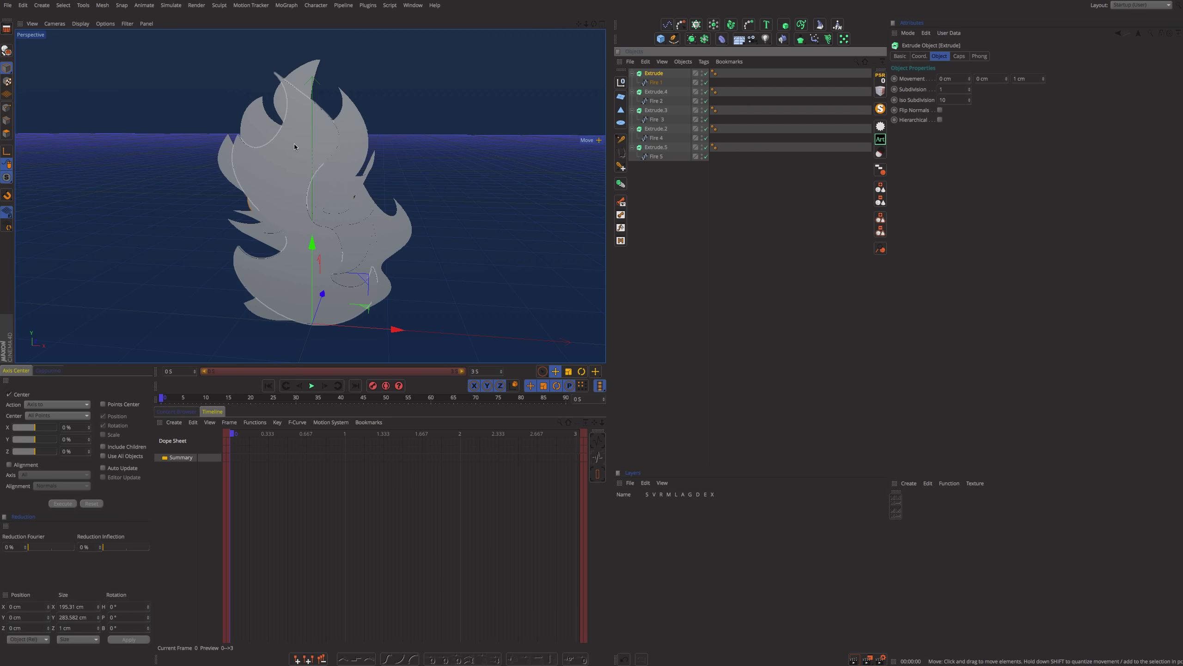
pyautogui.click(651, 94)
pyautogui.keyDown('ctrl'); pyautogui.click(654, 73); pyautogui.keyUp('ctrl')
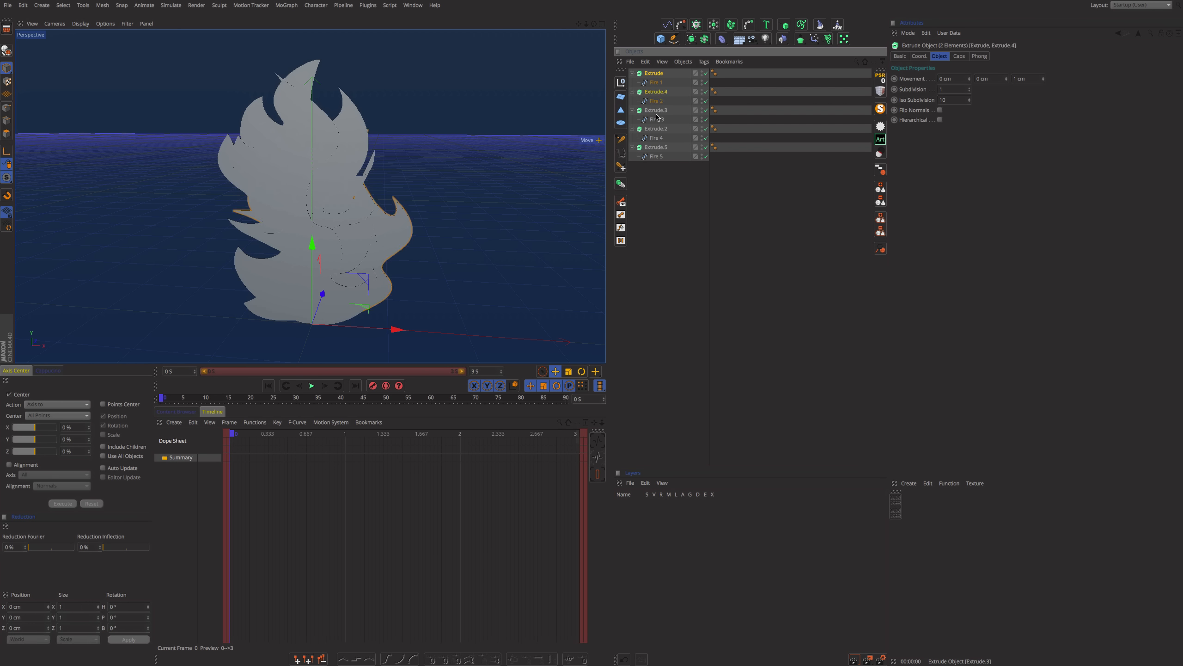
pyautogui.keyDown('ctrl'); pyautogui.click(657, 111); pyautogui.keyUp('ctrl')
pyautogui.keyDown('ctrl'); pyautogui.click(658, 129); pyautogui.keyUp('ctrl')
pyautogui.keyDown('ctrl'); pyautogui.click(660, 148); pyautogui.keyUp('ctrl')
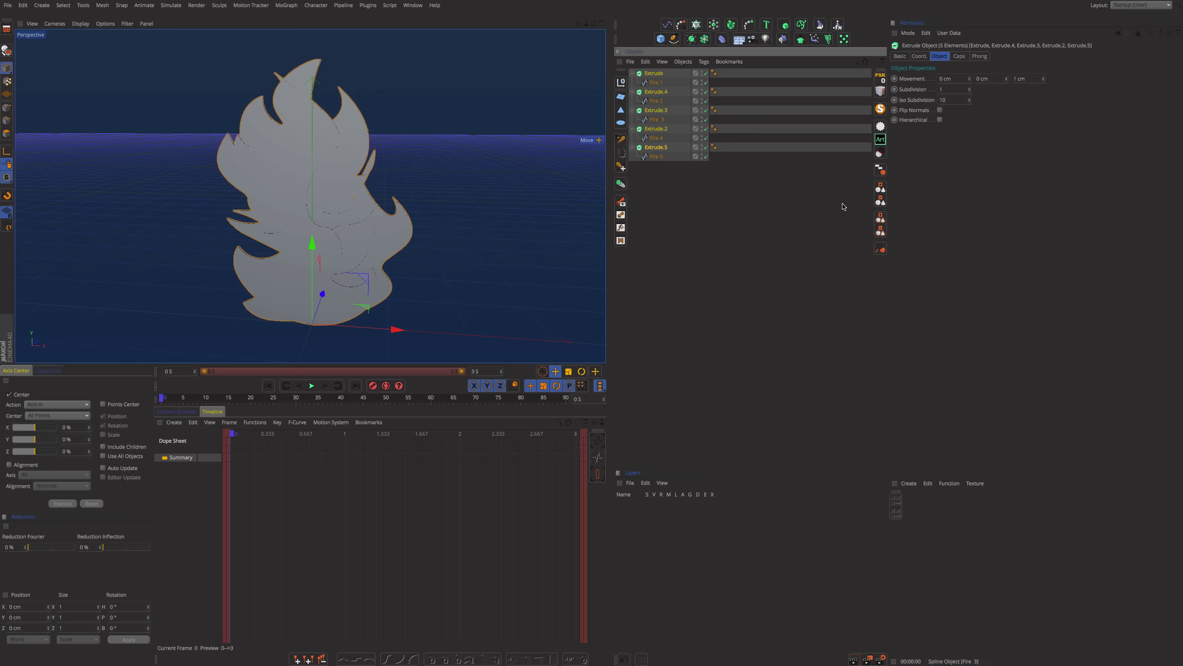
pyautogui.click(960, 56)
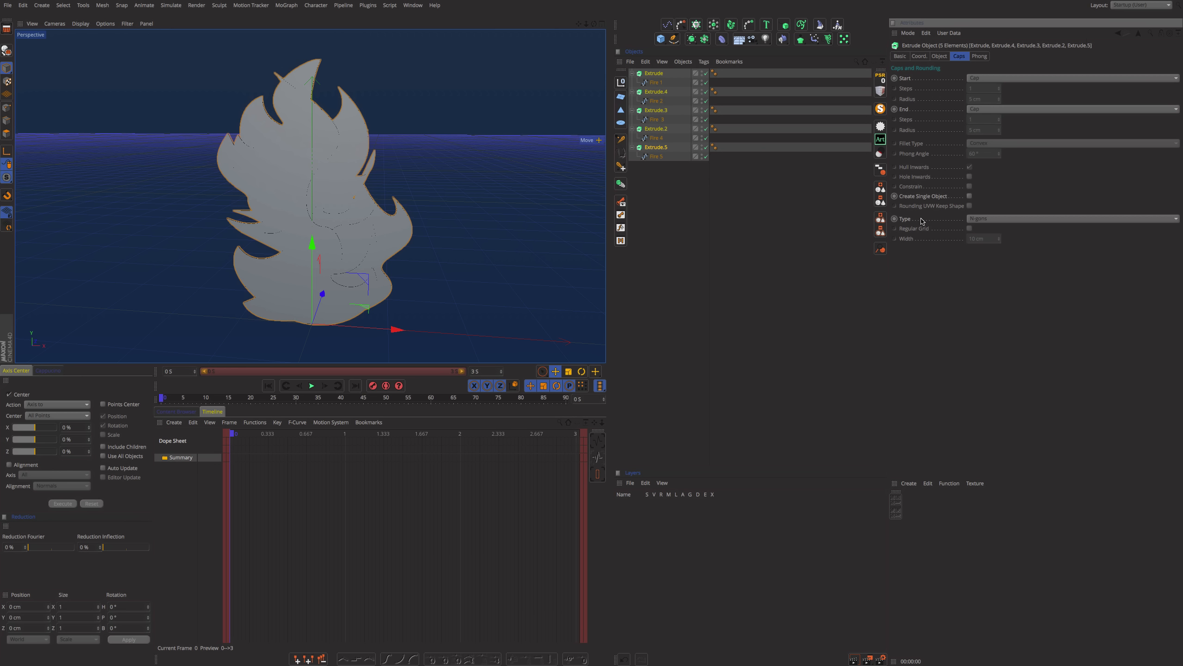
pyautogui.click(985, 221)
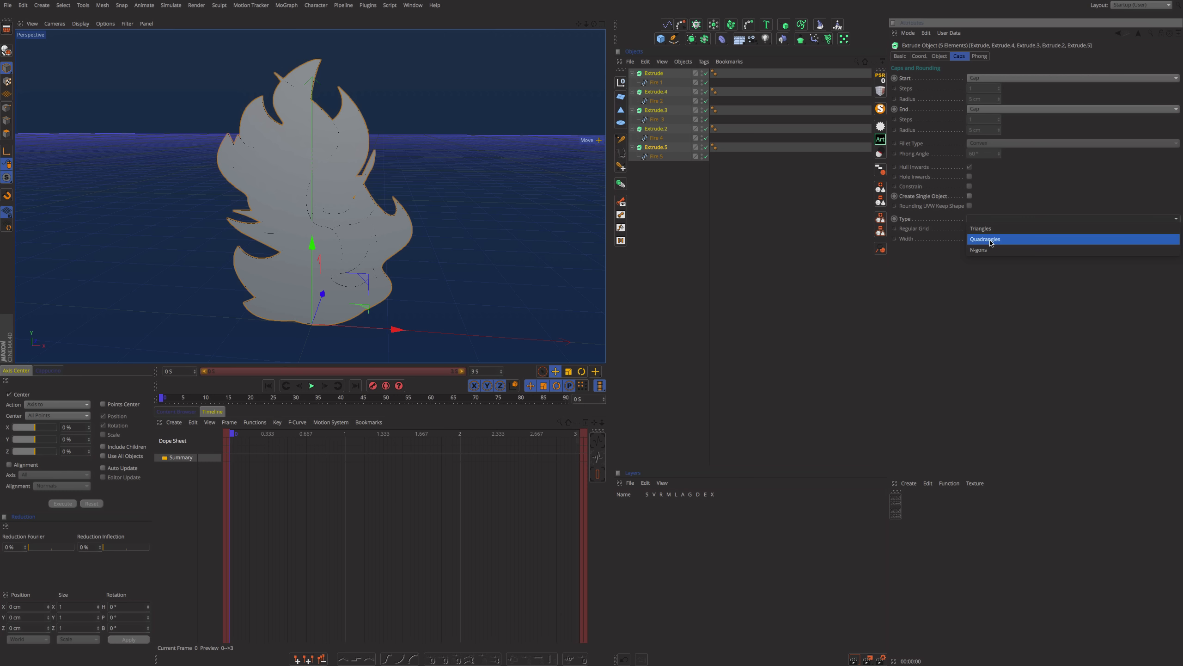
pyautogui.click(975, 238)
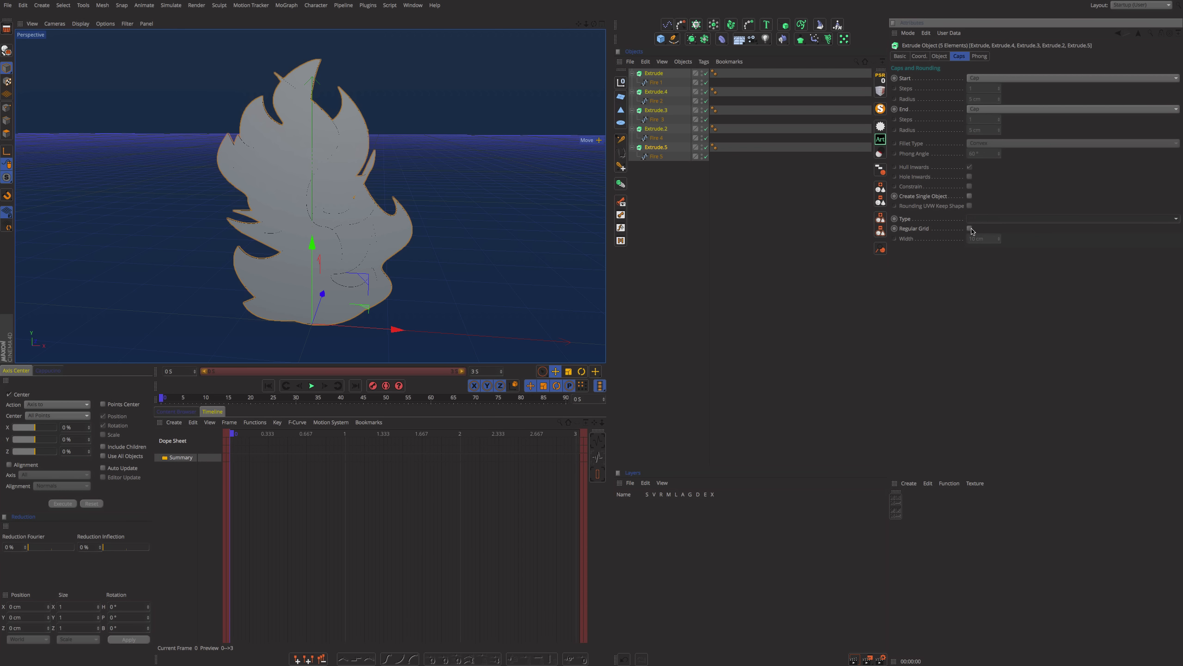
pyautogui.click(971, 229)
# Step: Set the viewport display to Gouraud Shading (Lines) and examine the grid mesh on the flame caps
pyautogui.keyDown('alt'); pyautogui.moveTo(382, 216); pyautogui.dragTo(327, 123); pyautogui.keyUp('alt')
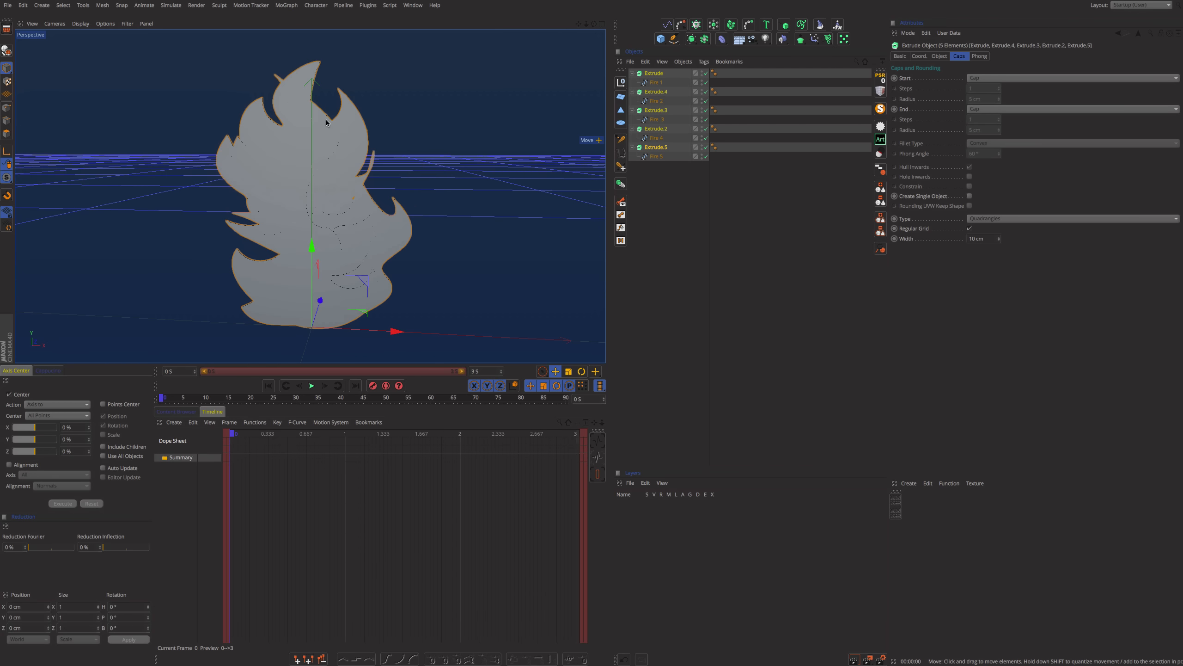
pyautogui.click(79, 23)
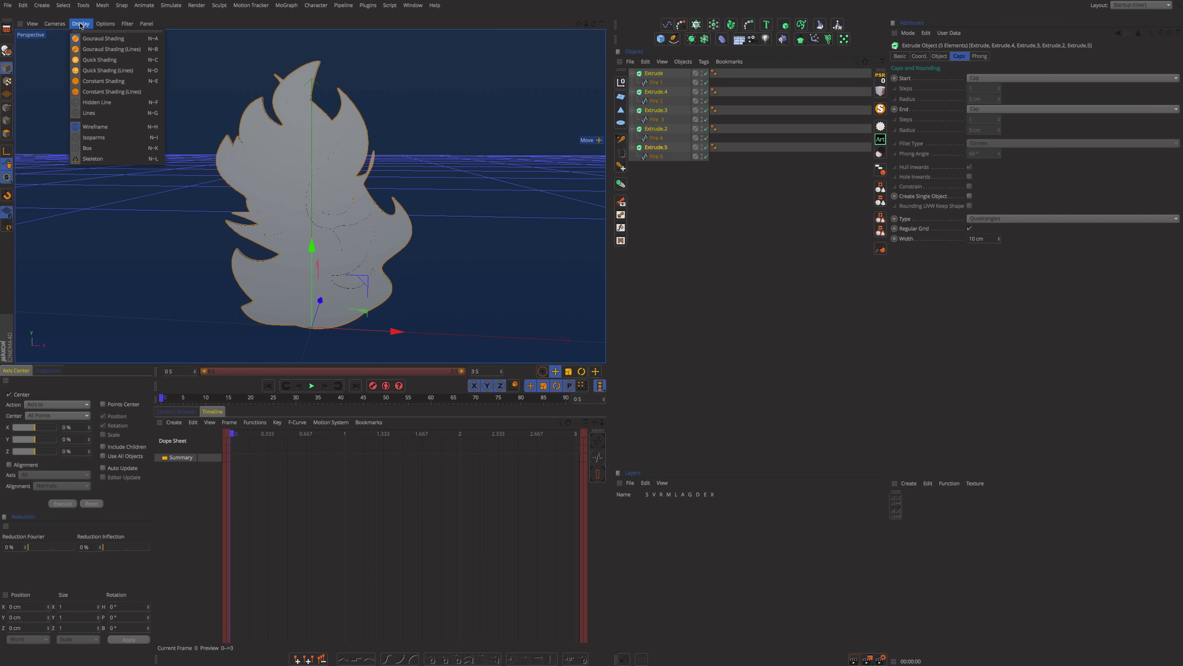
pyautogui.click(115, 49)
pyautogui.moveTo(357, 175)
pyautogui.keyDown('alt'); pyautogui.mouseDown()
pyautogui.moveTo(187, 188)
pyautogui.moveTo(386, 173)
pyautogui.moveTo(347, 163)
pyautogui.mouseUp(); pyautogui.keyUp('alt')
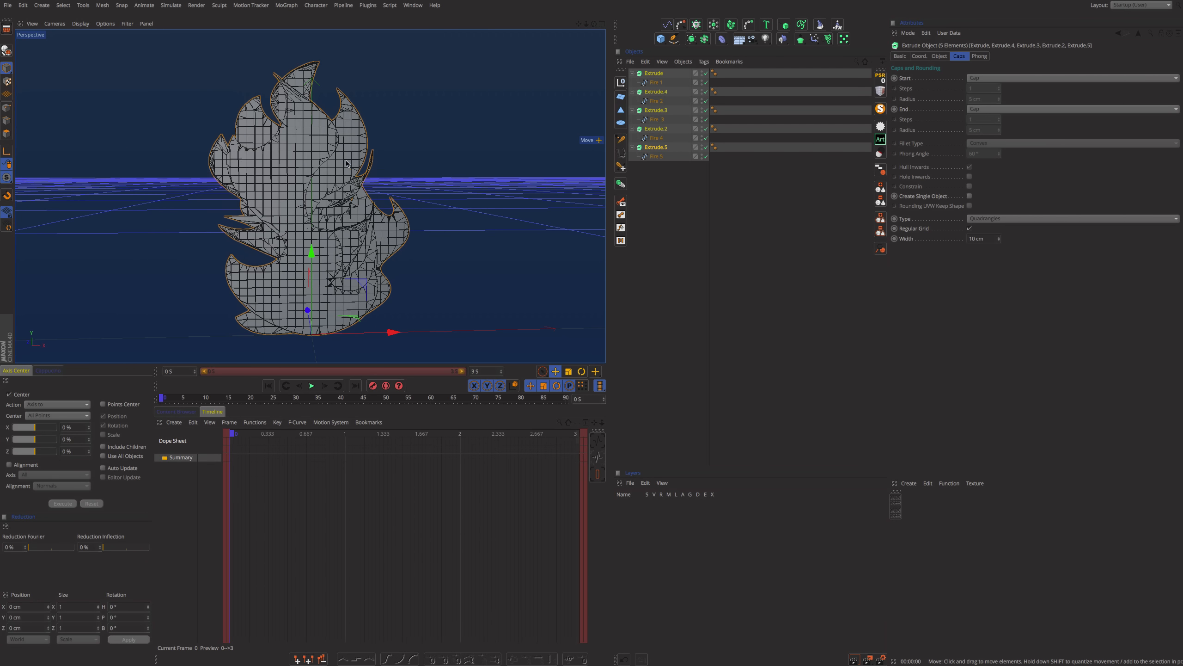
pyautogui.scroll(5, 236, 183)
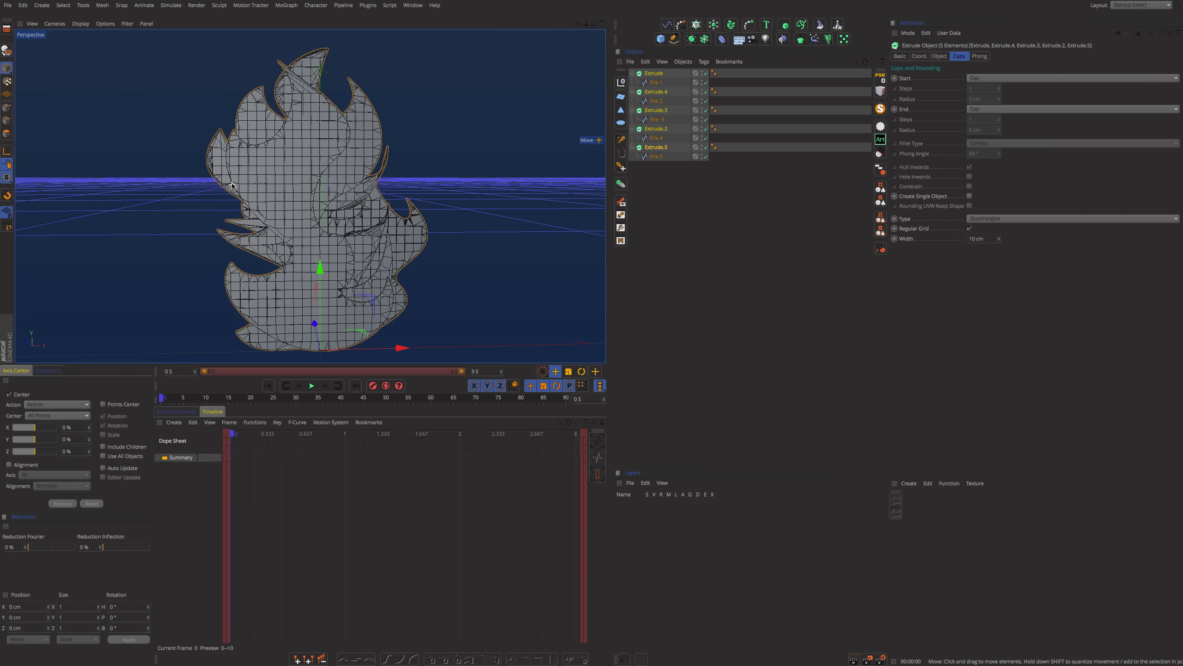
pyautogui.moveTo(302, 225)
pyautogui.keyDown('alt'); pyautogui.mouseDown()
pyautogui.moveTo(407, 211)
pyautogui.moveTo(301, 235)
pyautogui.mouseUp(); pyautogui.keyUp('alt')
pyautogui.scroll(-5, 545, 216)
pyautogui.keyDown('alt'); pyautogui.moveTo(550, 261); pyautogui.dragTo(410, 207, button='middle'); pyautogui.keyUp('alt')
pyautogui.keyDown('alt'); pyautogui.moveTo(410, 207); pyautogui.dragTo(363, 98); pyautogui.keyUp('alt')
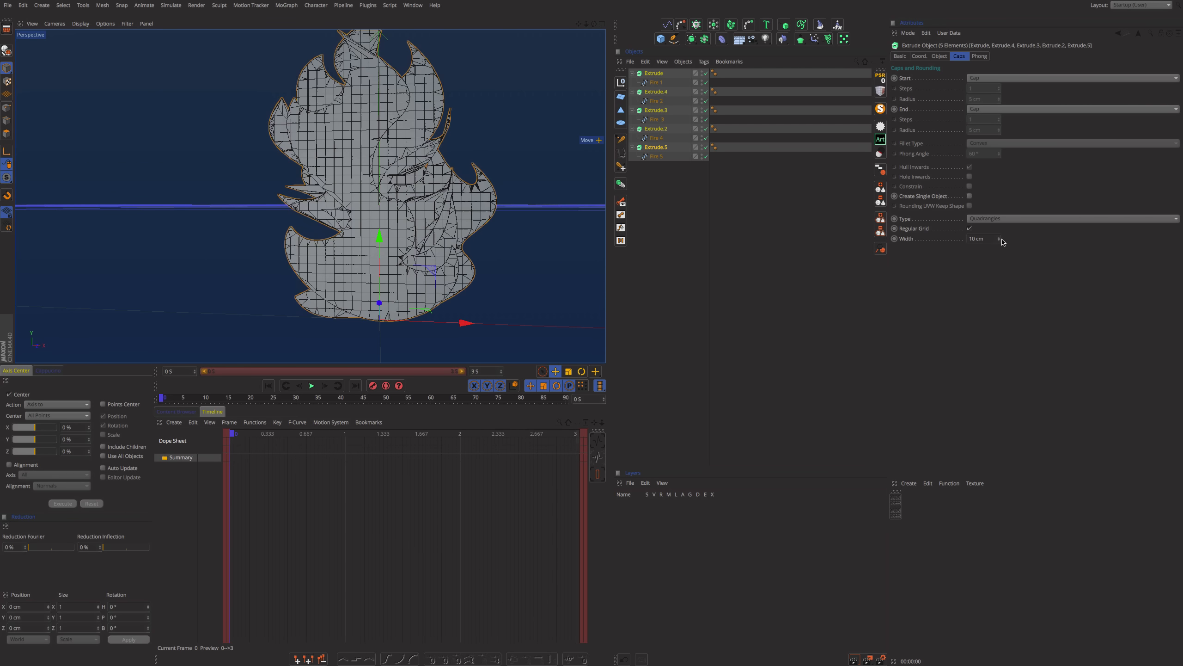
# Step: Reduce the cap grid width of all five Extrude generators to 4 cm, deselect them and check the mesh up close
pyautogui.moveTo(1000, 241); pyautogui.dragTo(1000, 243)
pyautogui.click(746, 230)
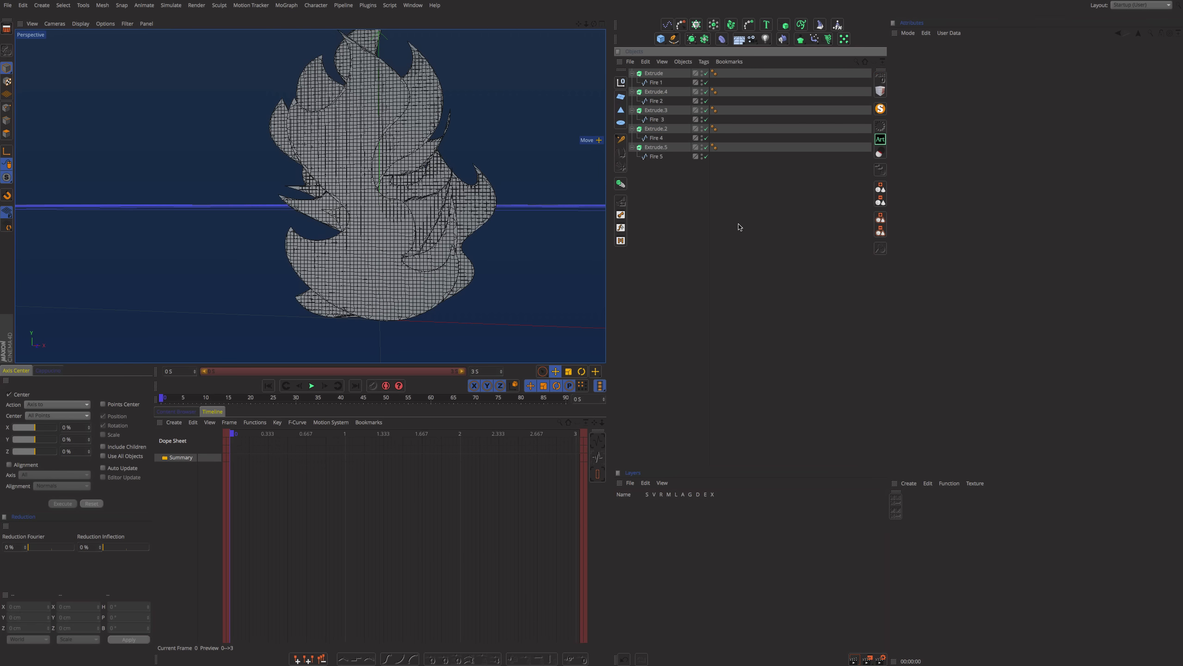
pyautogui.keyDown('alt'); pyautogui.moveTo(309, 196); pyautogui.dragTo(484, 135); pyautogui.keyUp('alt')
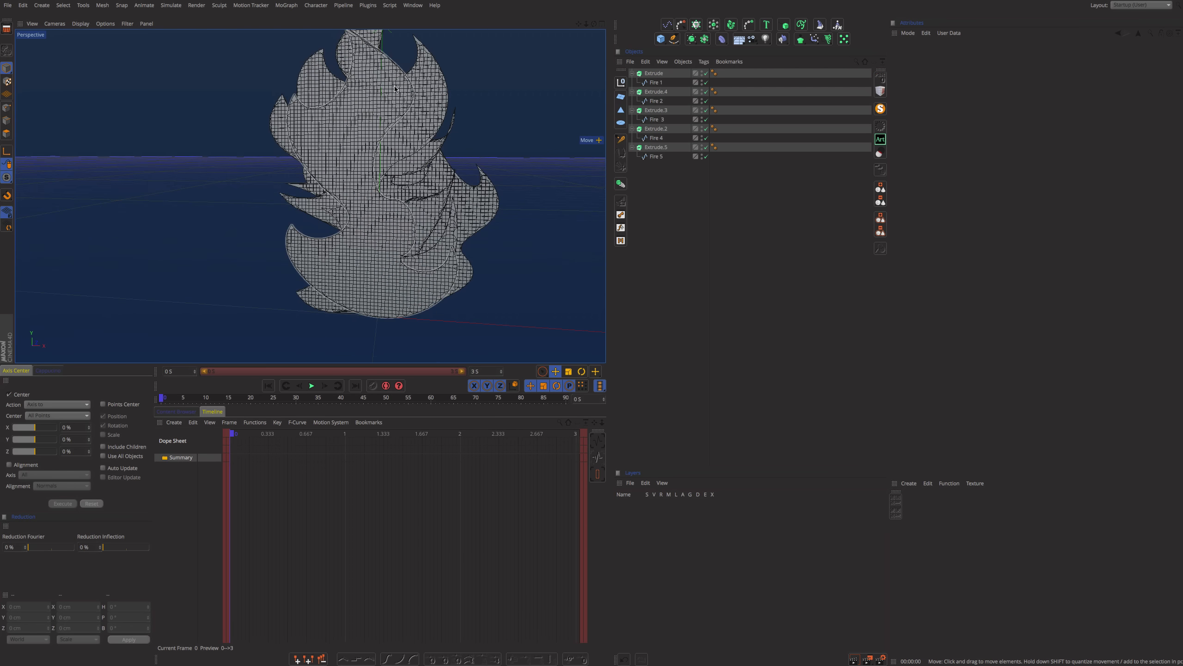
pyautogui.keyDown('alt'); pyautogui.moveTo(394, 87); pyautogui.dragTo(492, 81, button='right'); pyautogui.keyUp('alt')
pyautogui.keyDown('alt'); pyautogui.moveTo(439, 125); pyautogui.dragTo(486, 114); pyautogui.keyUp('alt')
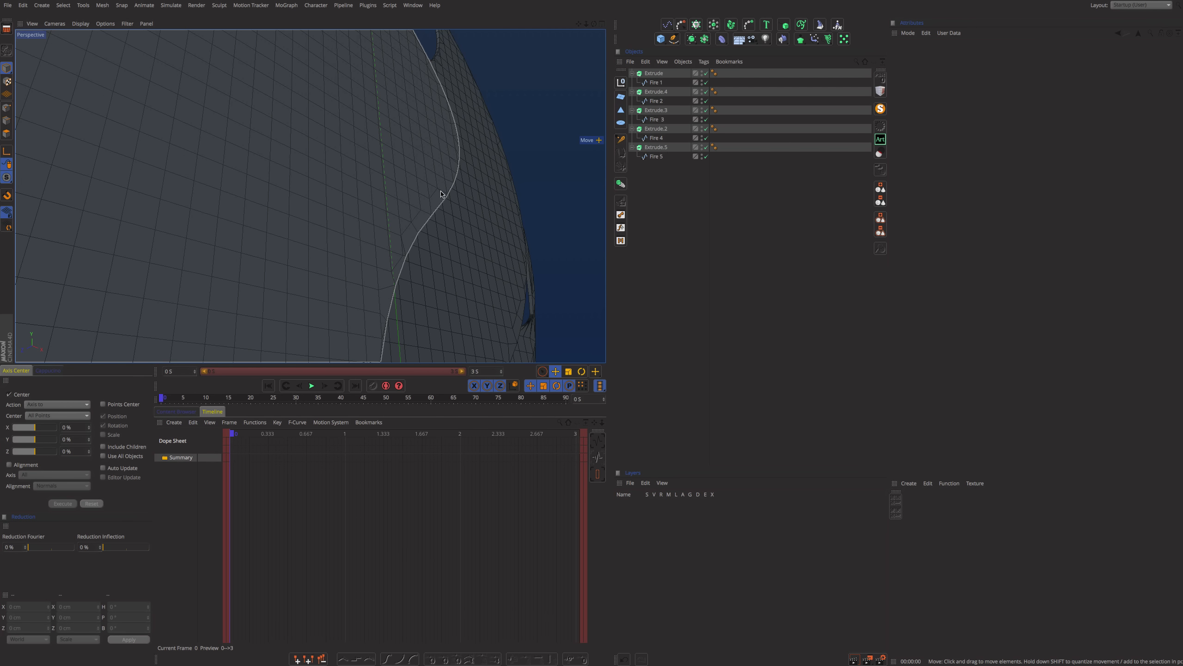
# Step: Try a much coarser cap grid width on all five Extrude generators, and restore the width to 4 cm
pyautogui.click(655, 75)
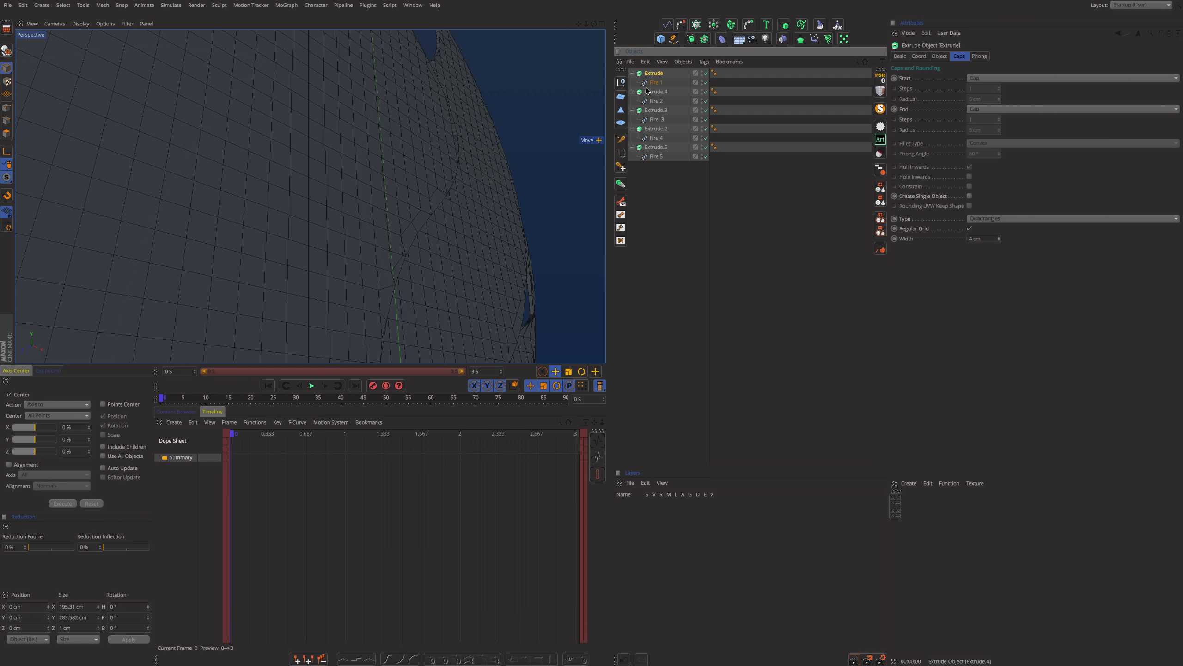
pyautogui.keyDown('ctrl'); pyautogui.click(654, 93); pyautogui.keyUp('ctrl')
pyautogui.keyDown('ctrl'); pyautogui.click(655, 111); pyautogui.keyUp('ctrl')
pyautogui.keyDown('ctrl'); pyautogui.click(655, 130); pyautogui.keyUp('ctrl')
pyautogui.keyDown('ctrl'); pyautogui.click(655, 148); pyautogui.keyUp('ctrl')
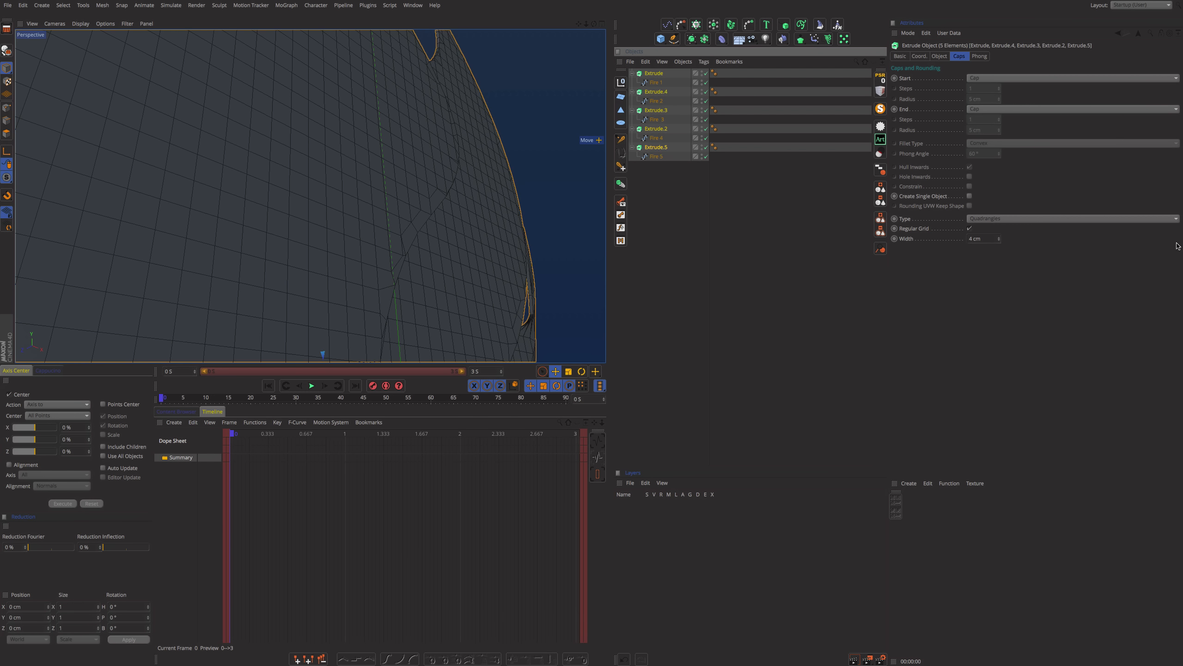
pyautogui.moveTo(1000, 239); pyautogui.dragTo(1001, 219)
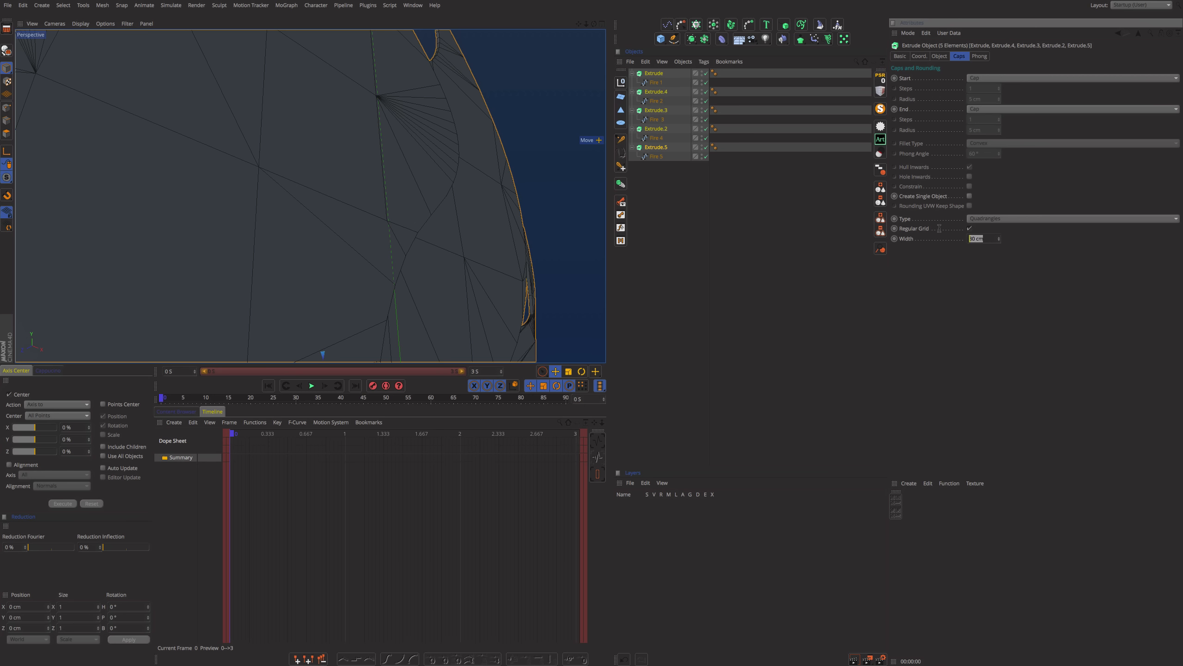
pyautogui.write('4')
pyautogui.press('Return')
pyautogui.click(801, 262)
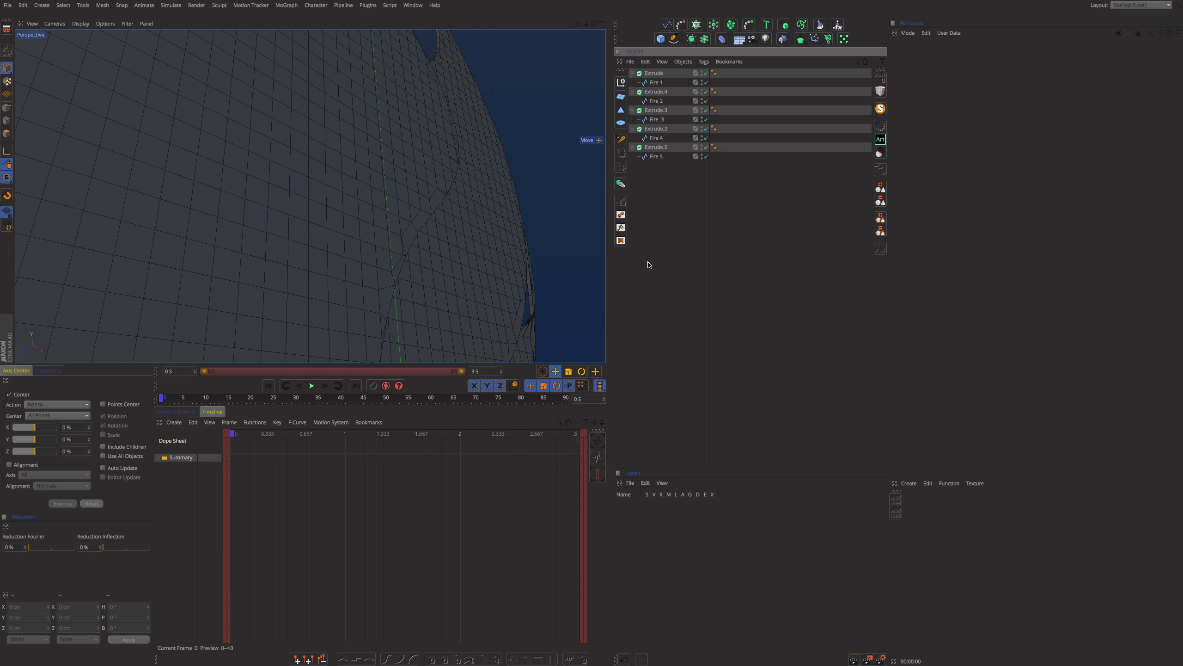
# Step: Select all five Extrude generators together with their child splines, make them editable and deselect them
pyautogui.keyDown('alt'); pyautogui.moveTo(504, 217); pyautogui.dragTo(441, 251); pyautogui.keyUp('alt')
pyautogui.keyDown('alt'); pyautogui.moveTo(441, 251); pyautogui.dragTo(340, 273, button='right'); pyautogui.keyUp('alt')
pyautogui.keyDown('alt'); pyautogui.moveTo(375, 292); pyautogui.dragTo(372, 247); pyautogui.keyUp('alt')
pyautogui.keyDown('alt'); pyautogui.moveTo(398, 280); pyautogui.dragTo(308, 196, button='right'); pyautogui.keyUp('alt')
pyautogui.keyDown('alt'); pyautogui.moveTo(393, 268); pyautogui.dragTo(368, 205, button='middle'); pyautogui.keyUp('alt')
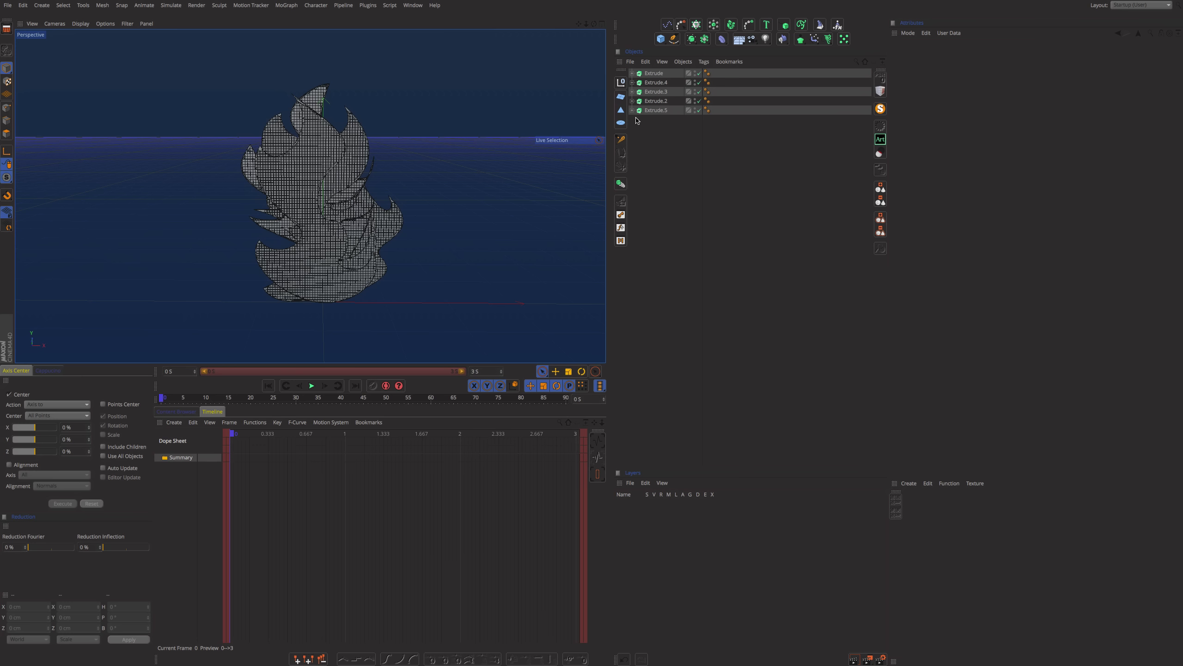
pyautogui.click(632, 110)
pyautogui.click(651, 110)
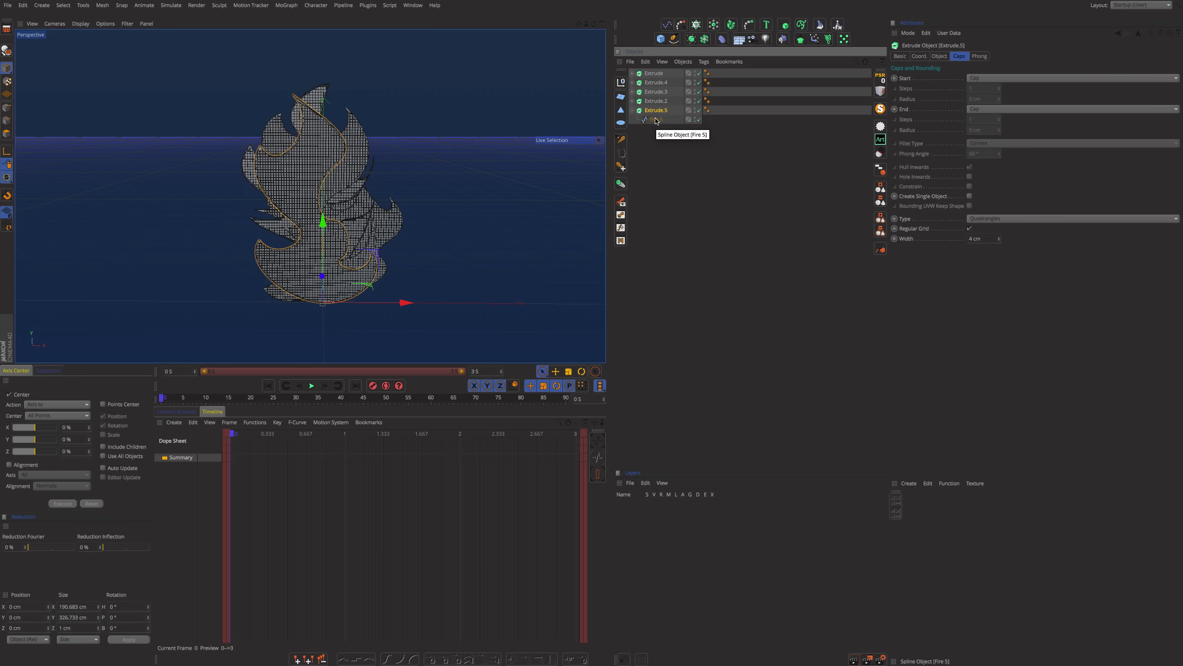
pyautogui.moveTo(667, 146); pyautogui.dragTo(651, 73)
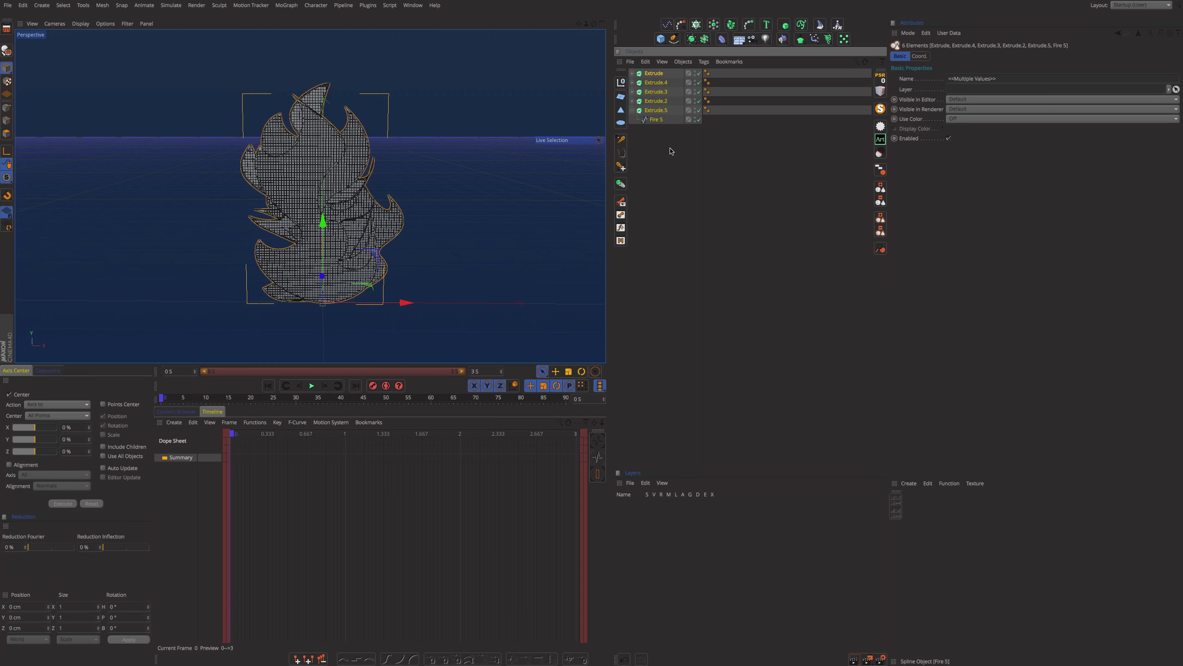
pyautogui.rightClick(656, 103)
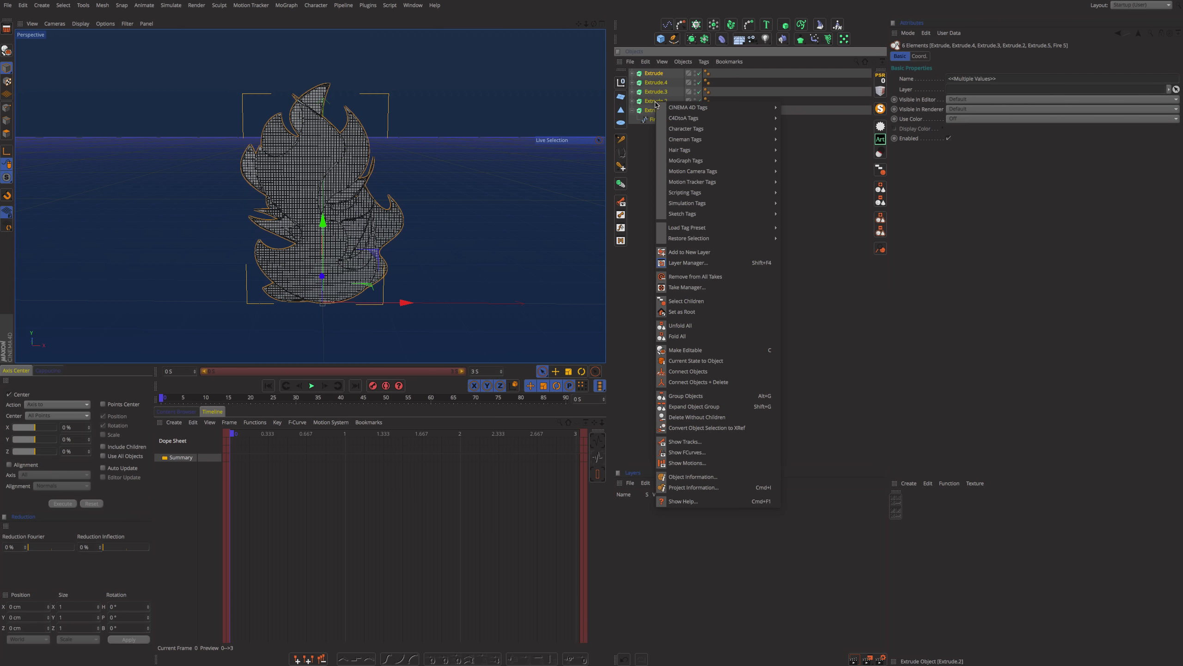
pyautogui.click(685, 300)
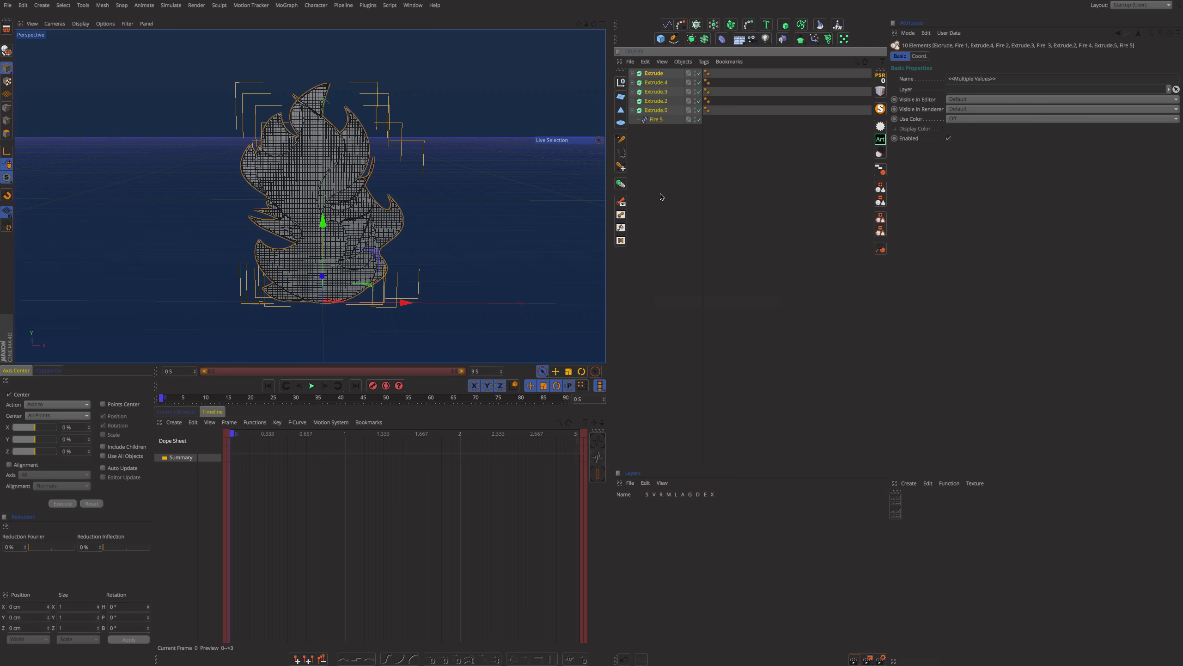
pyautogui.press('c')
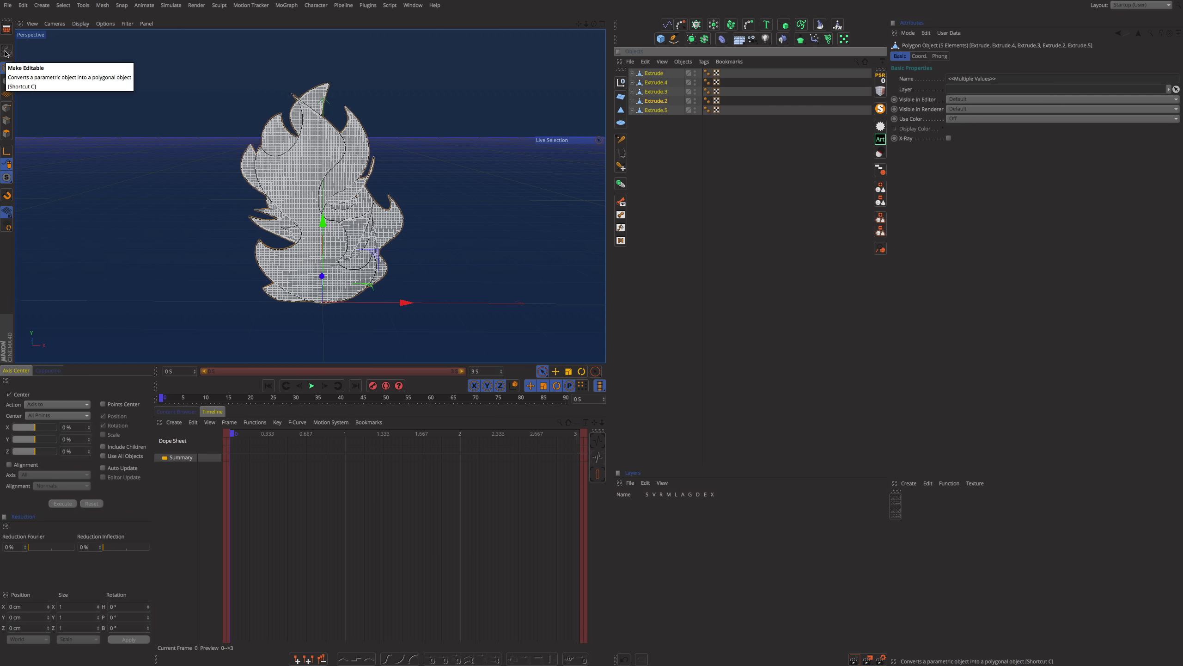
pyautogui.click(659, 151)
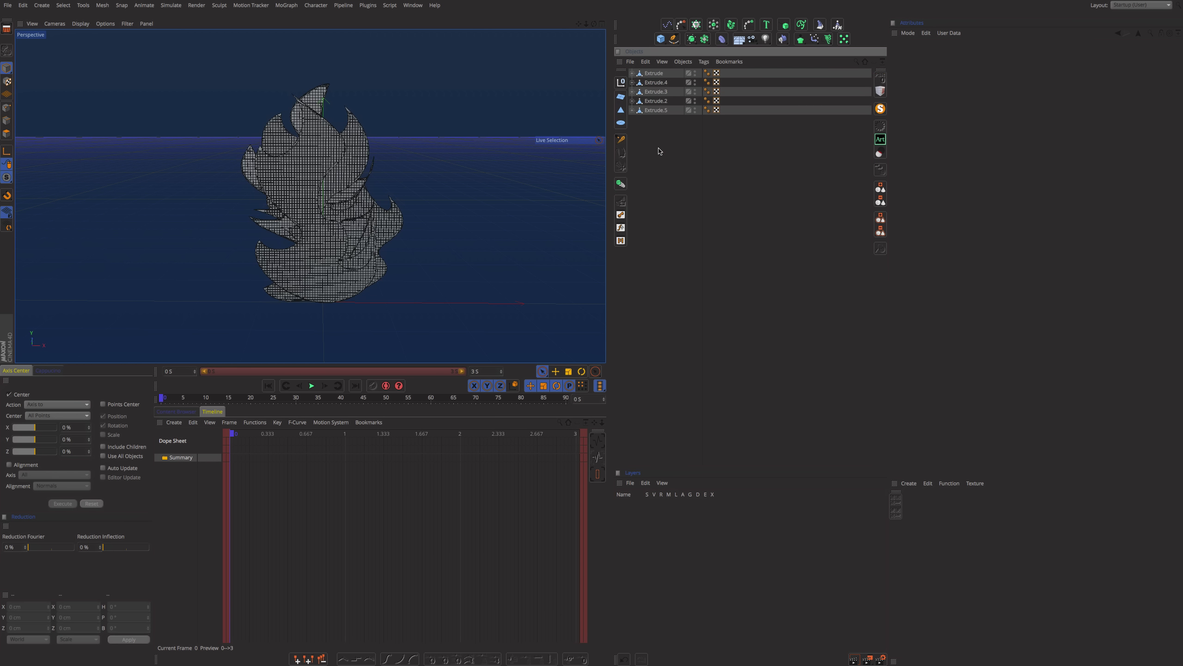
# Step: Try moving the front flame Extrude.5 about 192 cm forward along Z, away from the other layers
pyautogui.click(632, 110)
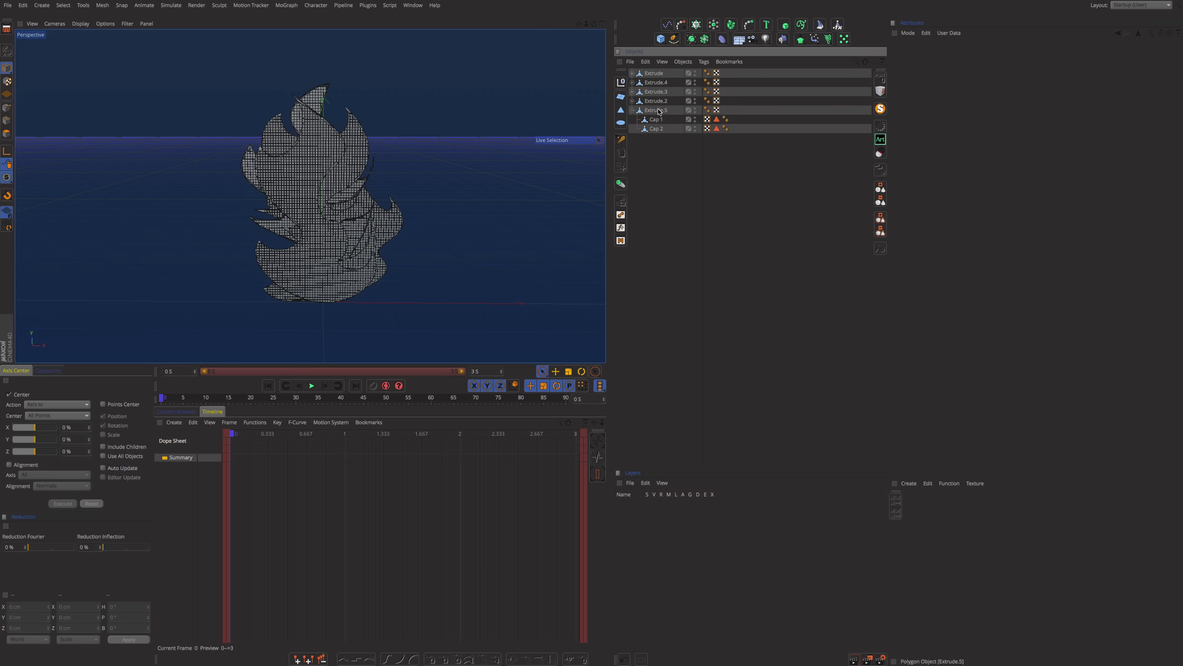
pyautogui.click(659, 111)
pyautogui.keyDown('alt'); pyautogui.moveTo(476, 284); pyautogui.dragTo(369, 263); pyautogui.keyUp('alt')
pyautogui.press('e')
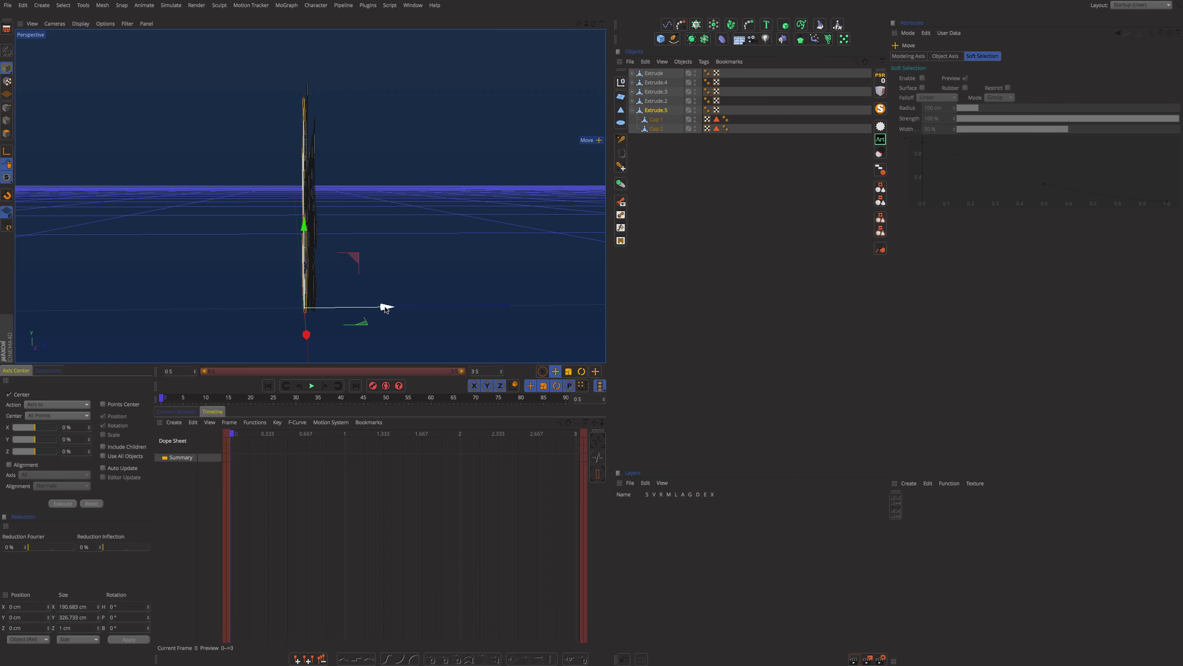
pyautogui.moveTo(386, 305); pyautogui.dragTo(256, 308)
pyautogui.keyDown('alt'); pyautogui.moveTo(178, 266); pyautogui.dragTo(276, 233, button='middle'); pyautogui.keyUp('alt')
pyautogui.keyDown('alt'); pyautogui.moveTo(277, 233); pyautogui.dragTo(372, 247); pyautogui.keyUp('alt')
pyautogui.click(684, 151)
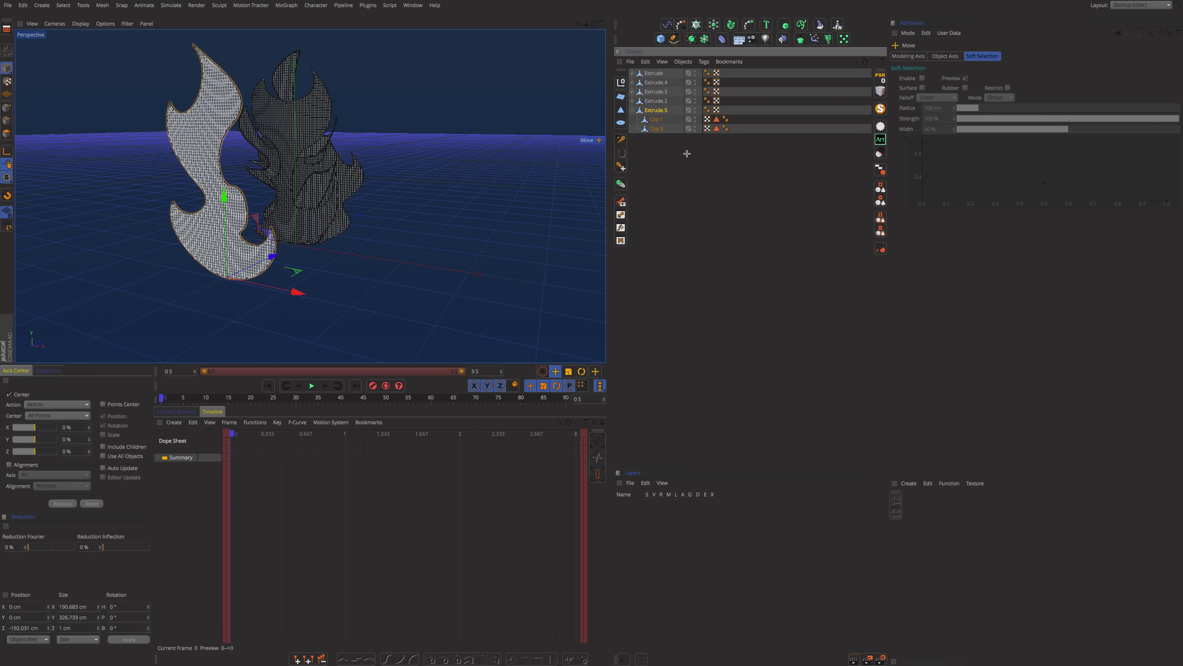
# Step: Try pulling Cap 2 about 40 cm along Z off the Extrude.5 body and examine the separated rim
pyautogui.click(660, 112)
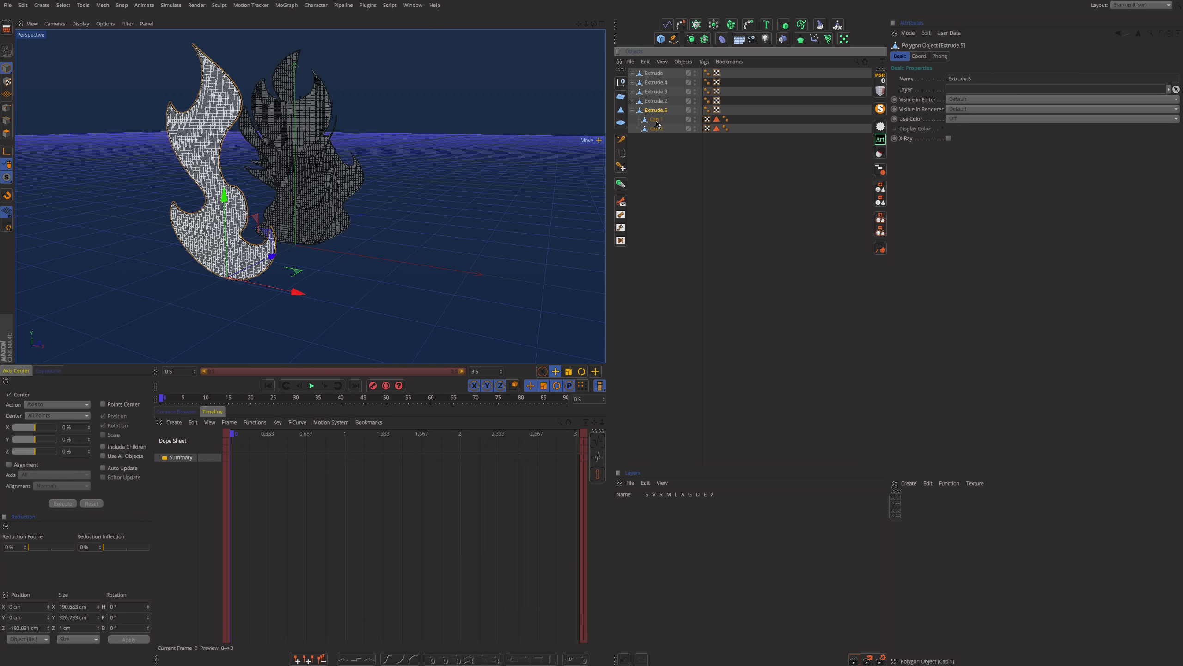
pyautogui.click(656, 121)
pyautogui.click(657, 130)
pyautogui.keyDown('alt'); pyautogui.moveTo(401, 235); pyautogui.dragTo(306, 223); pyautogui.keyUp('alt')
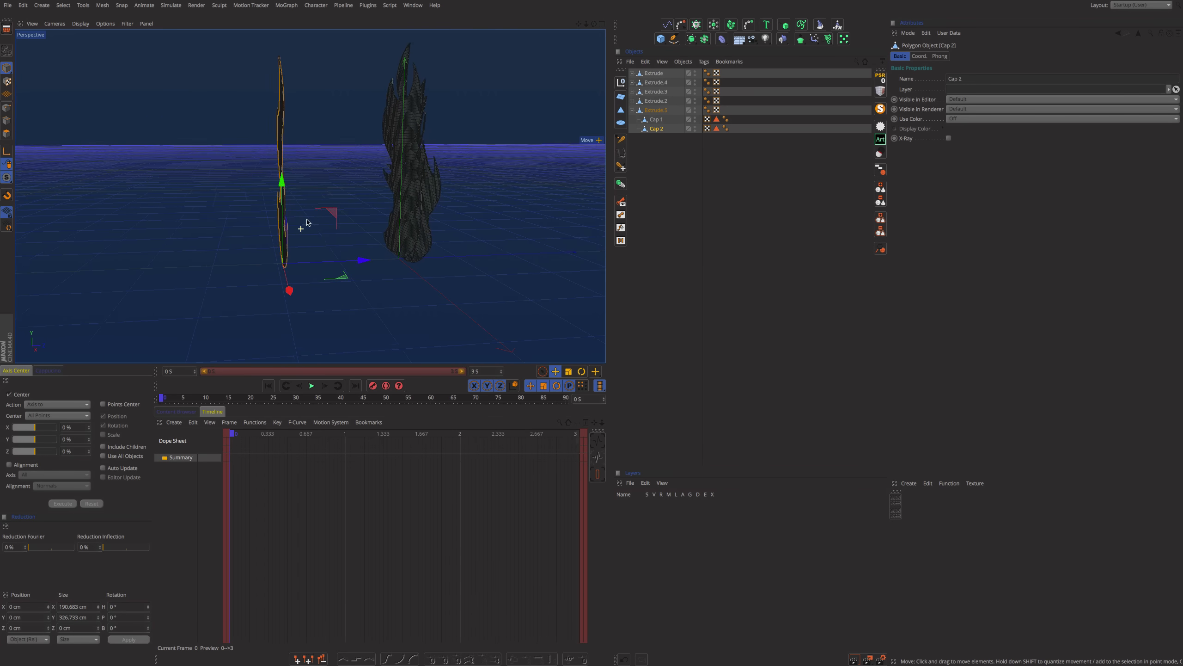
pyautogui.moveTo(307, 223)
pyautogui.keyDown('alt'); pyautogui.mouseDown(button='right')
pyautogui.moveTo(347, 209)
pyautogui.moveTo(307, 239)
pyautogui.mouseUp(button='right'); pyautogui.keyUp('alt')
pyautogui.keyDown('alt'); pyautogui.moveTo(307, 239); pyautogui.dragTo(357, 202, button='middle'); pyautogui.keyUp('alt')
pyautogui.moveTo(362, 262); pyautogui.dragTo(361, 191)
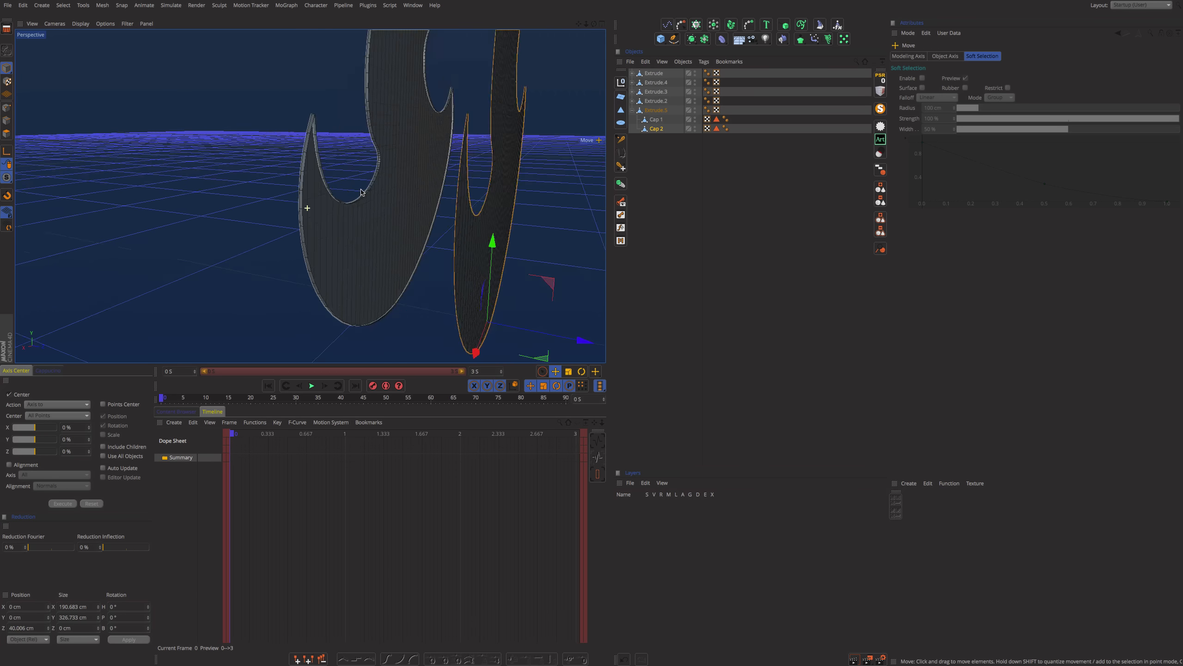
pyautogui.keyDown('alt'); pyautogui.moveTo(361, 189); pyautogui.dragTo(379, 180, button='right'); pyautogui.keyUp('alt')
pyautogui.keyDown('alt'); pyautogui.moveTo(335, 212); pyautogui.dragTo(356, 154); pyautogui.keyUp('alt')
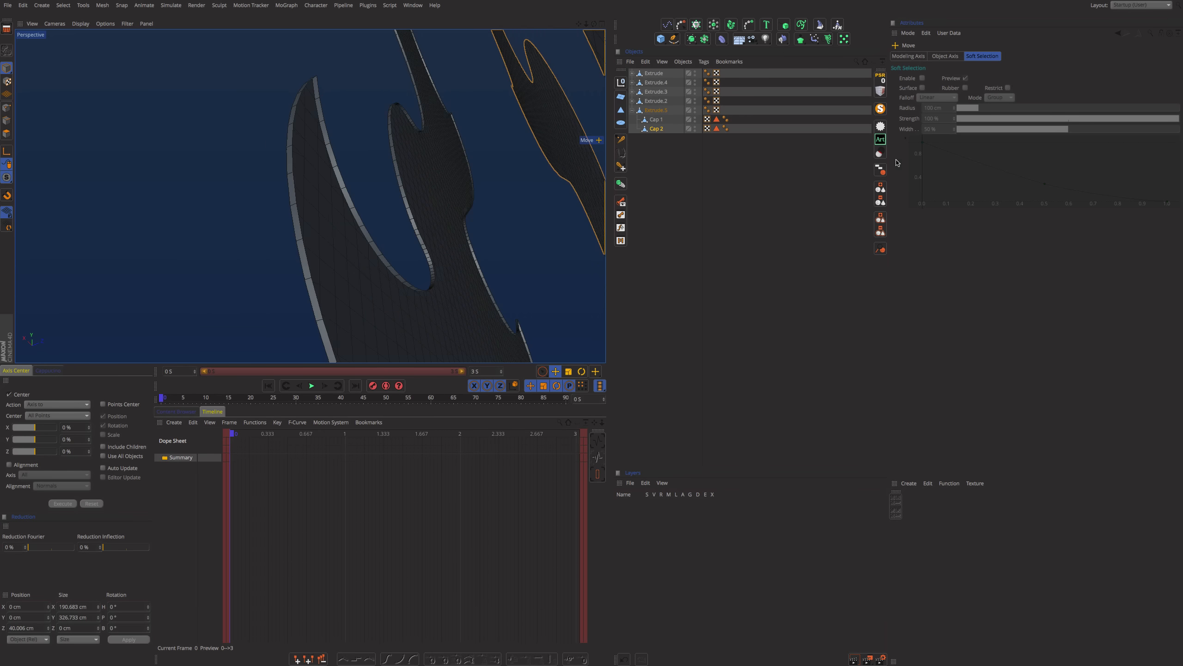
# Step: Try pulling Cap 1 off the other side of the Extrude.5 rim, to about -28 cm in Z
pyautogui.click(657, 119)
pyautogui.moveTo(443, 323); pyautogui.dragTo(194, 172)
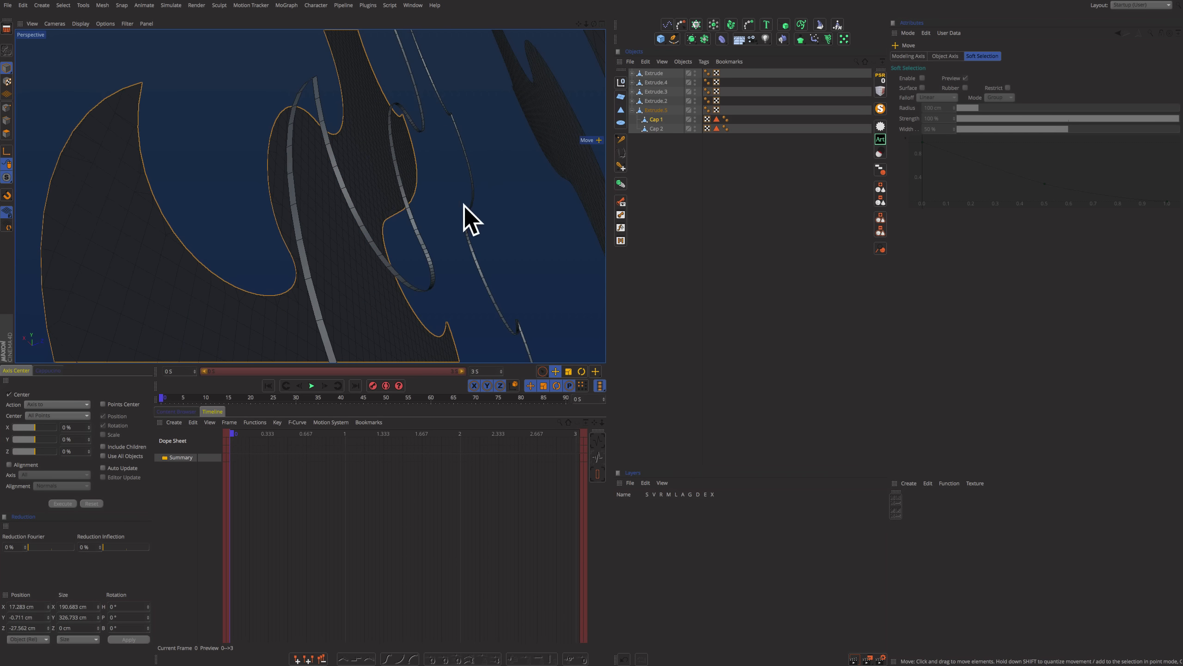
pyautogui.keyDown('alt'); pyautogui.moveTo(465, 222); pyautogui.dragTo(494, 252); pyautogui.keyUp('alt')
# Step: Undo the cap moves and the shift of Extrude.5 along Z, leaving the flame with its caps selected
pyautogui.hotkey('ctrl', 'z')
pyautogui.hotkey('ctrl', 'z')
pyautogui.hotkey('ctrl', 'z')
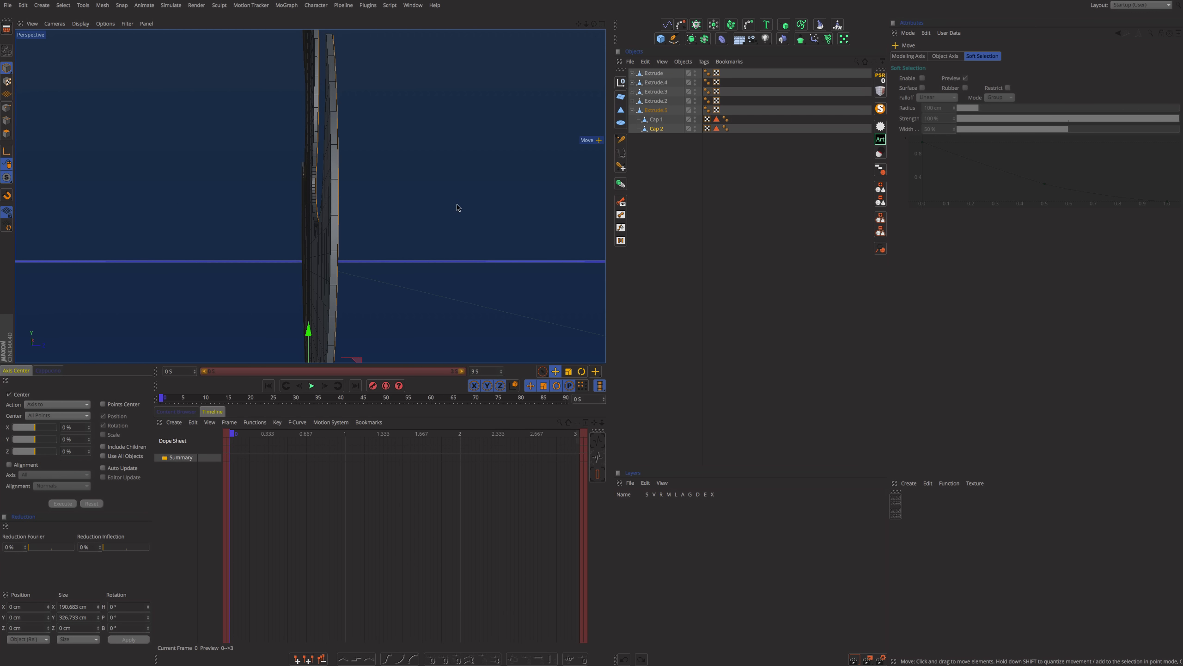
pyautogui.keyDown('alt'); pyautogui.moveTo(458, 208); pyautogui.dragTo(364, 236); pyautogui.keyUp('alt')
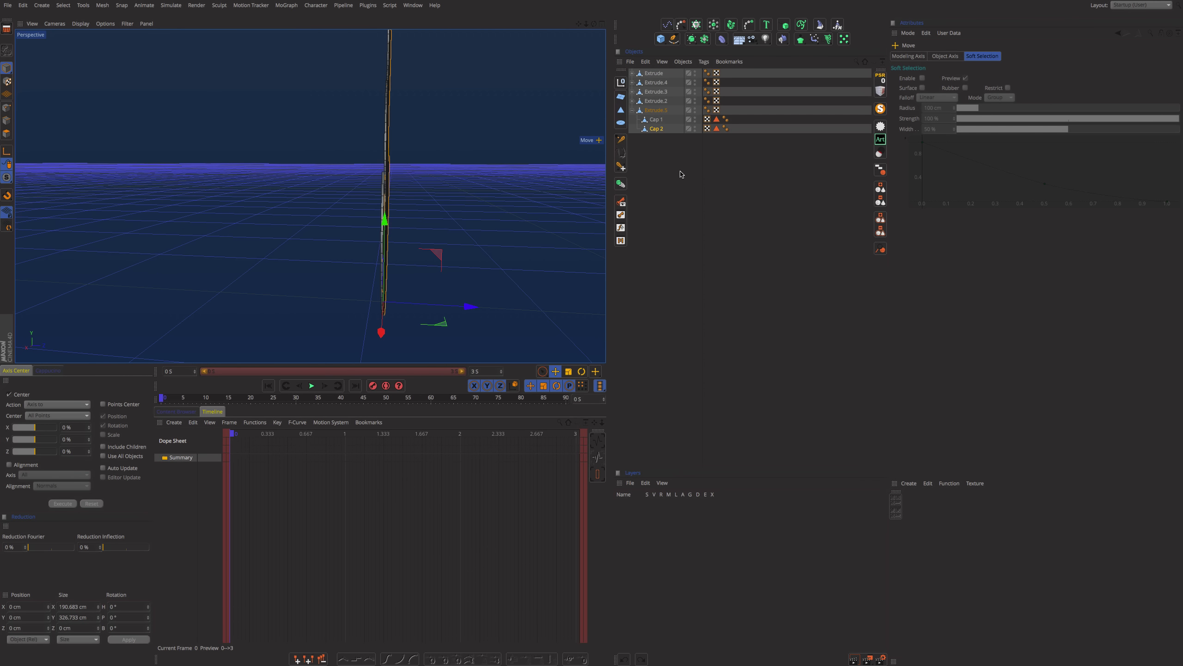
pyautogui.click(514, 219)
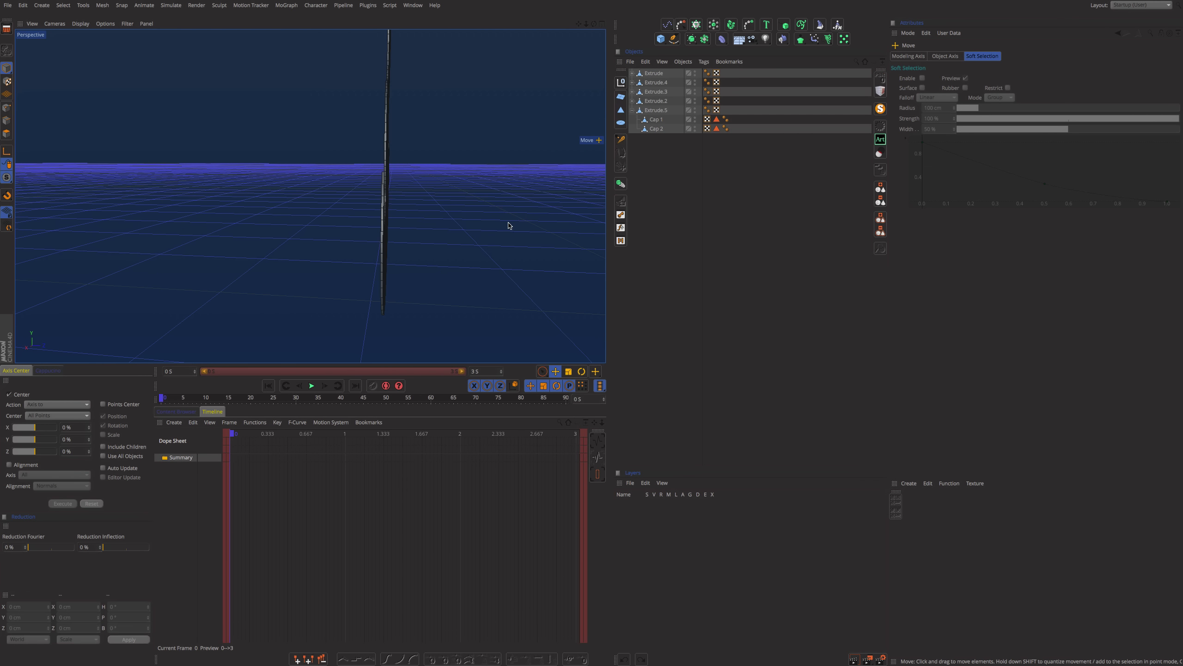
pyautogui.hotkey('ctrl', 'z')
pyautogui.hotkey('ctrl', 'z')
# Step: Merge Extrude.5 with its Cap 1 and Cap 2 into a single mesh using Connect Objects + Delete
pyautogui.keyDown('alt'); pyautogui.moveTo(504, 232); pyautogui.dragTo(171, 193, button='middle'); pyautogui.keyUp('alt')
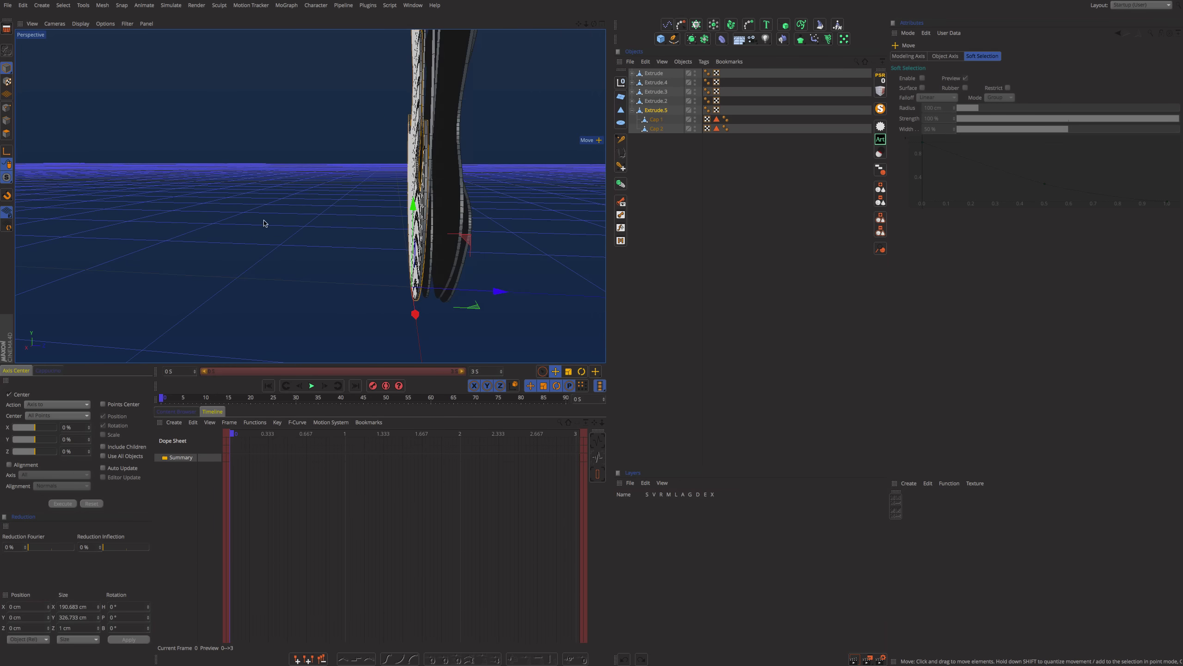
pyautogui.keyDown('alt'); pyautogui.moveTo(316, 231); pyautogui.dragTo(587, 183); pyautogui.keyUp('alt')
pyautogui.moveTo(670, 152); pyautogui.dragTo(652, 110)
pyautogui.rightClick(652, 111)
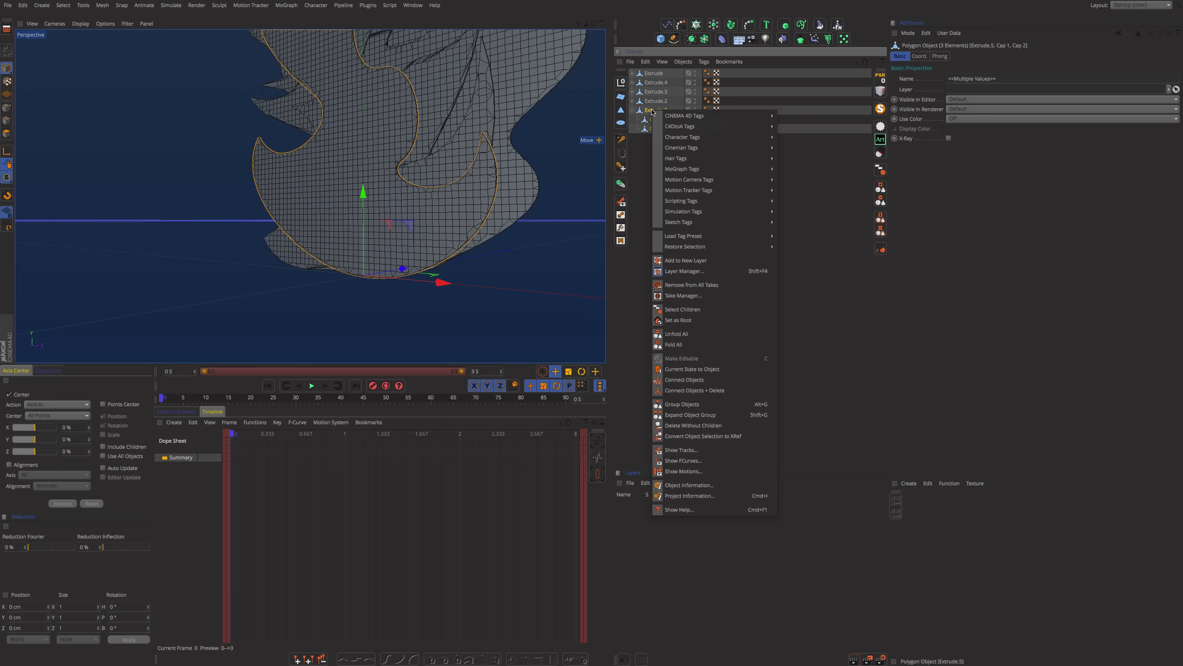
pyautogui.click(701, 391)
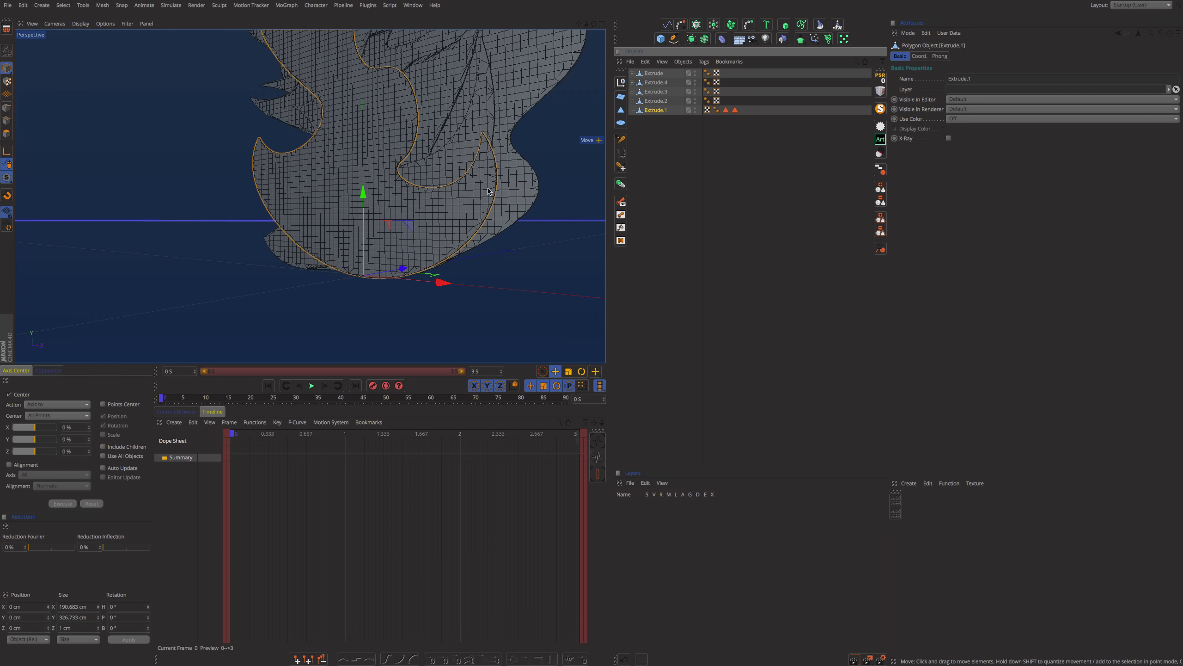
# Step: Try moving the merged front flame about 117 cm forward along Z and examine its edge up close
pyautogui.keyDown('alt'); pyautogui.moveTo(484, 209); pyautogui.dragTo(419, 235); pyautogui.keyUp('alt')
pyautogui.moveTo(547, 275); pyautogui.dragTo(382, 270)
pyautogui.keyDown('alt'); pyautogui.moveTo(309, 196); pyautogui.dragTo(373, 233); pyautogui.keyUp('alt')
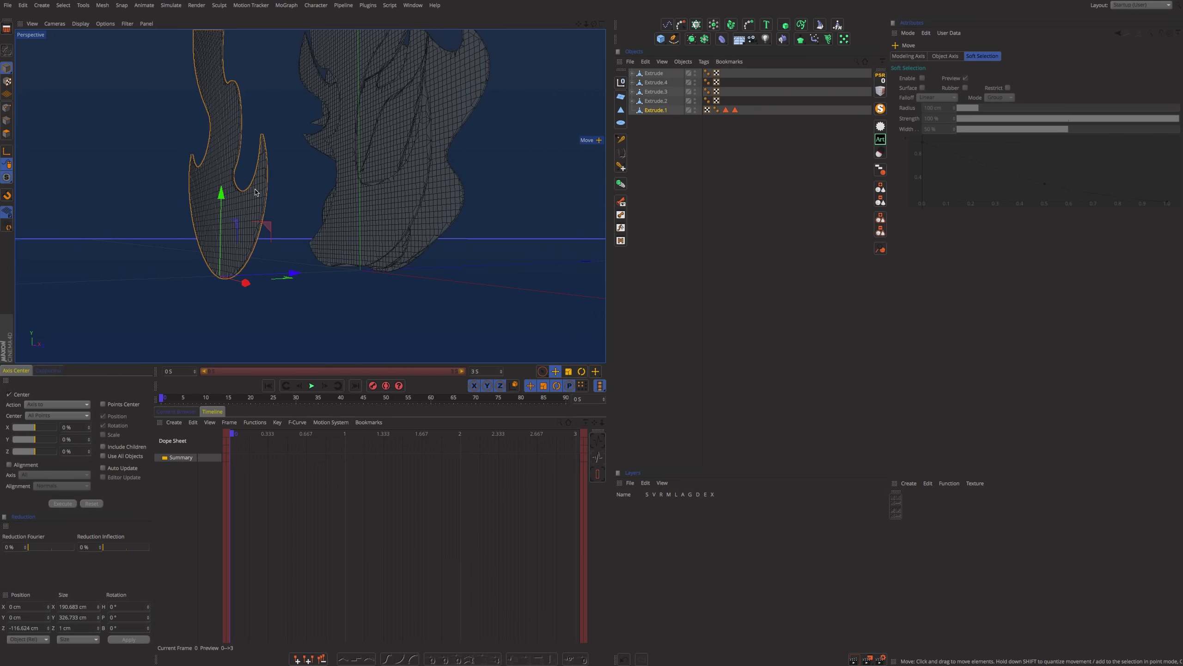
pyautogui.keyDown('alt'); pyautogui.moveTo(255, 191); pyautogui.dragTo(361, 154, button='right'); pyautogui.keyUp('alt')
pyautogui.keyDown('alt'); pyautogui.moveTo(332, 181); pyautogui.dragTo(81, 147); pyautogui.keyUp('alt')
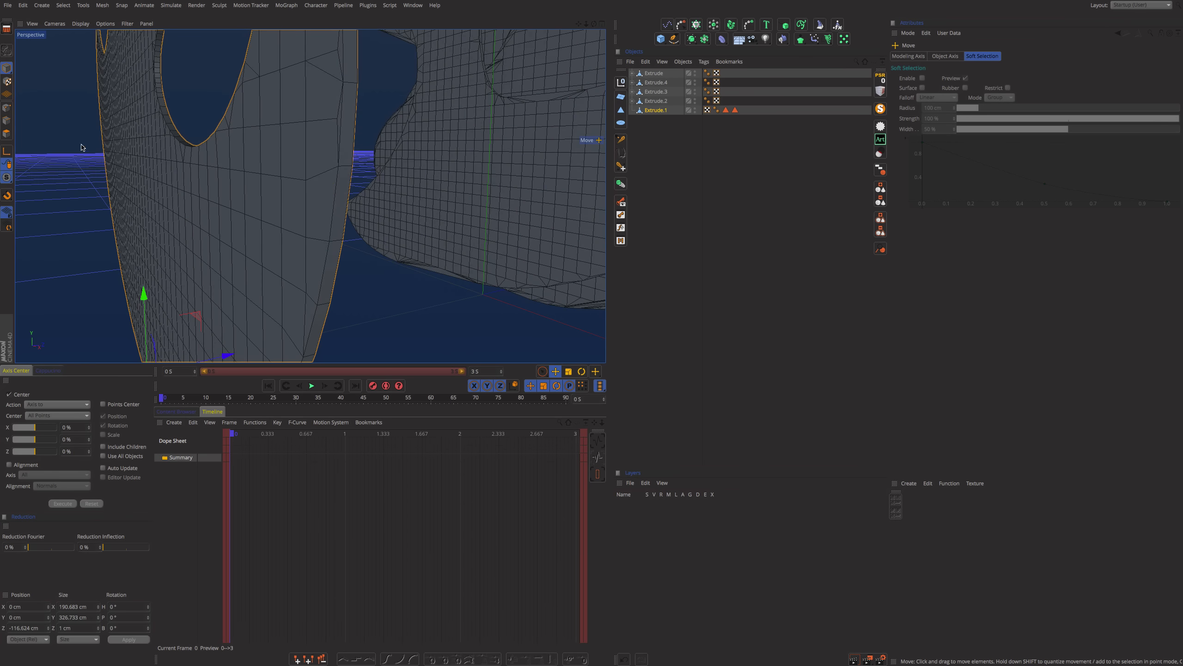
# Step: Try pulling a single edge polygon about 7 cm out of the merged flame's cap, and undo the changes
pyautogui.click(7, 134)
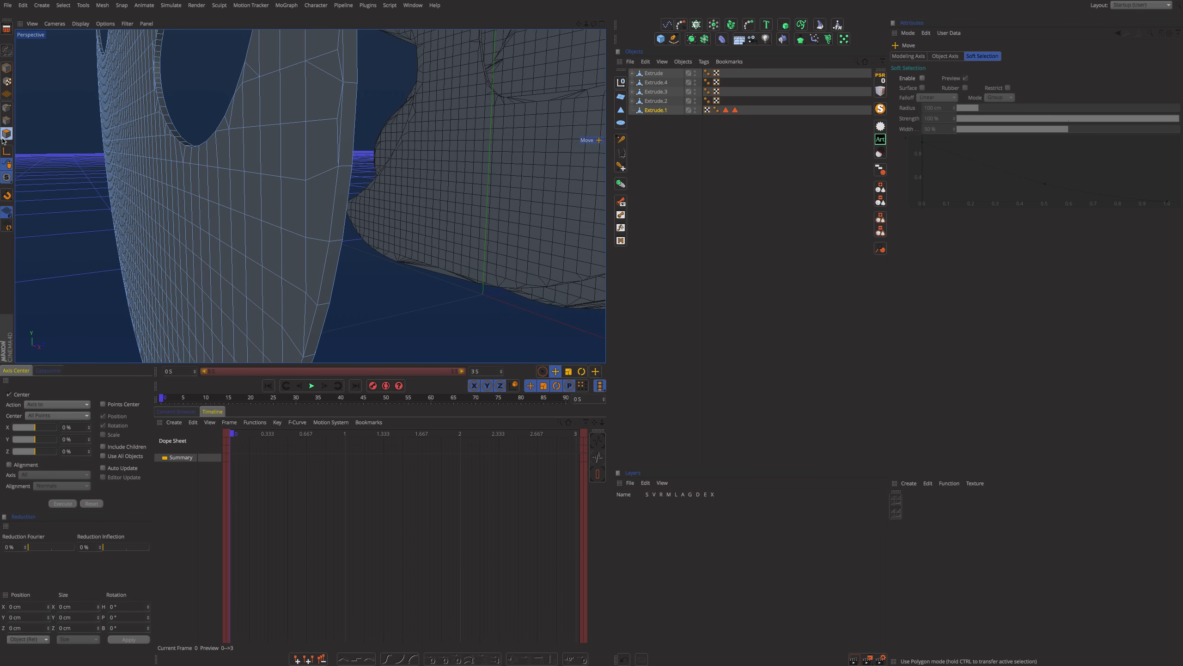
pyautogui.click(314, 157)
pyautogui.keyDown('alt'); pyautogui.moveTo(338, 196); pyautogui.dragTo(402, 182); pyautogui.keyUp('alt')
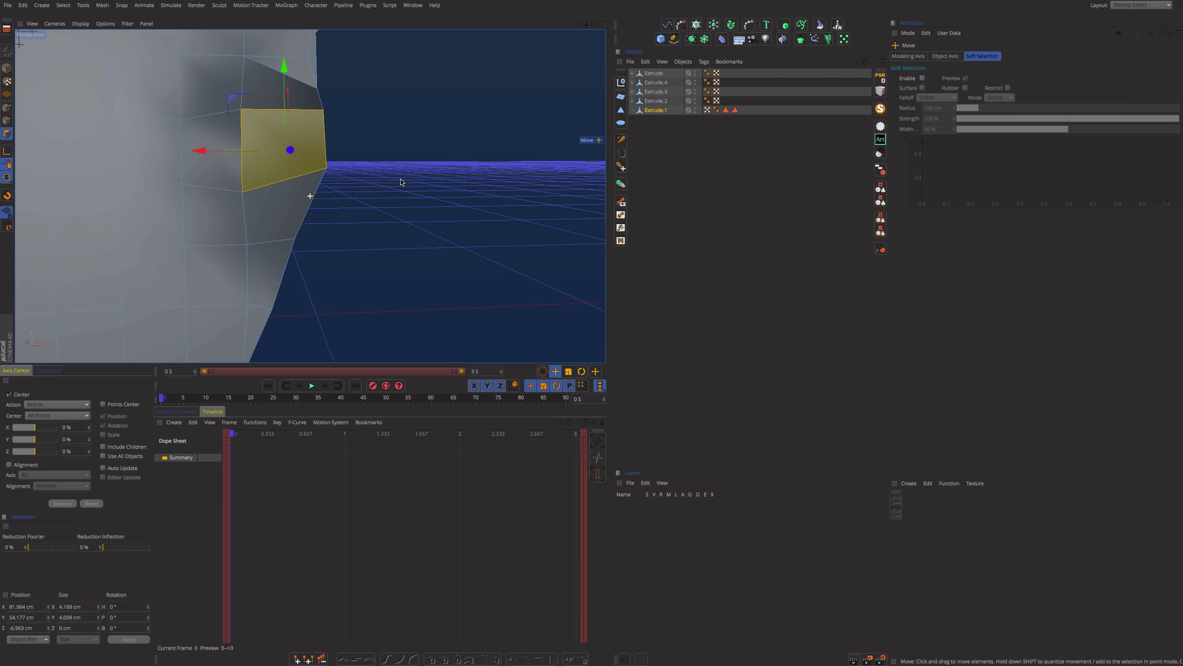
pyautogui.keyDown('alt'); pyautogui.moveTo(402, 182); pyautogui.dragTo(327, 163, button='right'); pyautogui.keyUp('alt')
pyautogui.keyDown('alt'); pyautogui.moveTo(325, 160); pyautogui.dragTo(292, 118); pyautogui.keyUp('alt')
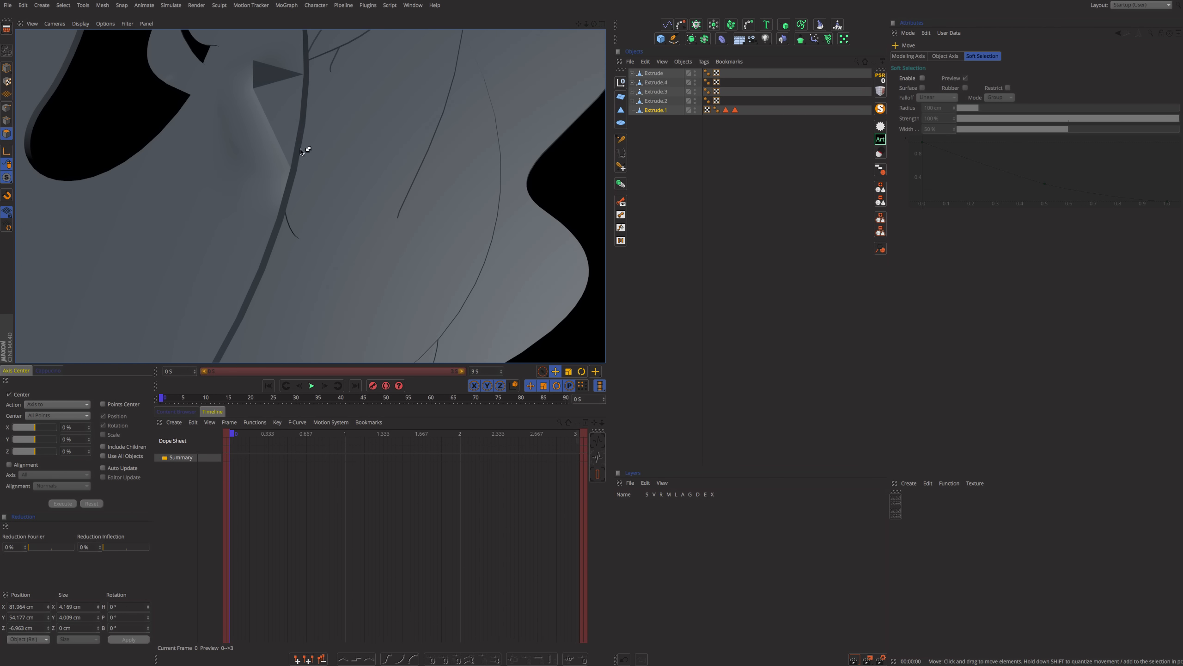
pyautogui.hotkey('ctrl', 'z')
pyautogui.keyDown('alt'); pyautogui.moveTo(312, 131); pyautogui.dragTo(345, 188); pyautogui.keyUp('alt')
pyautogui.hotkey('ctrl', 'z')
pyautogui.hotkey('ctrl', 'z')
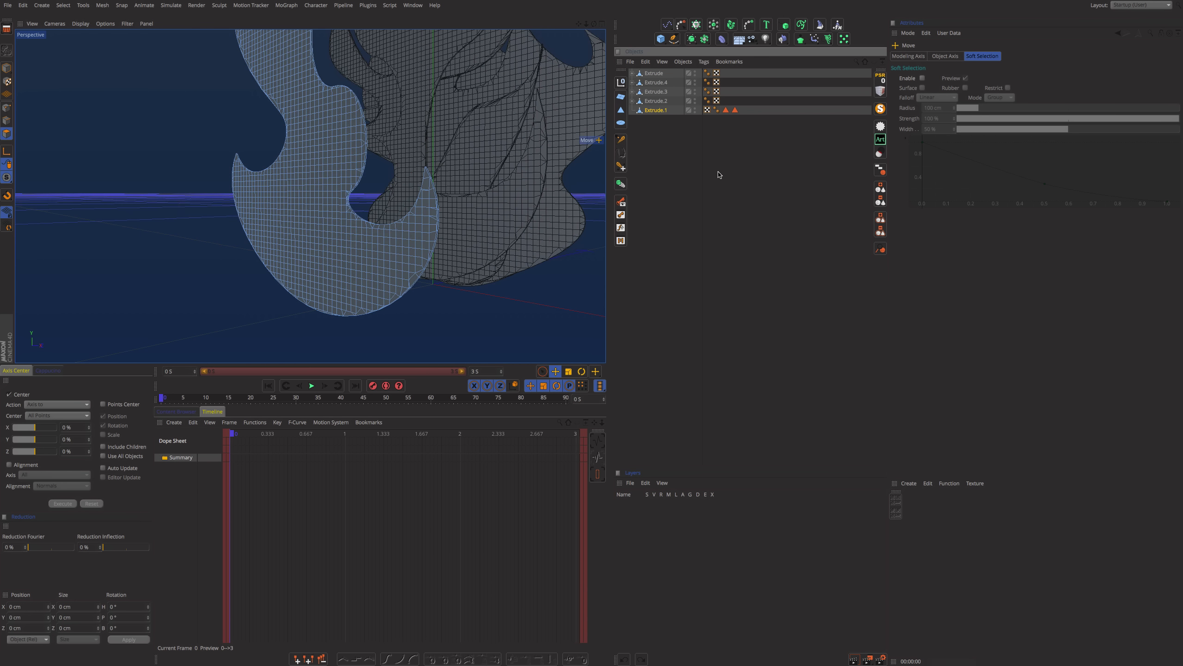
# Step: Optimize all points of the merged front flame and examine the welded seam between caps and rim
pyautogui.click(5, 111)
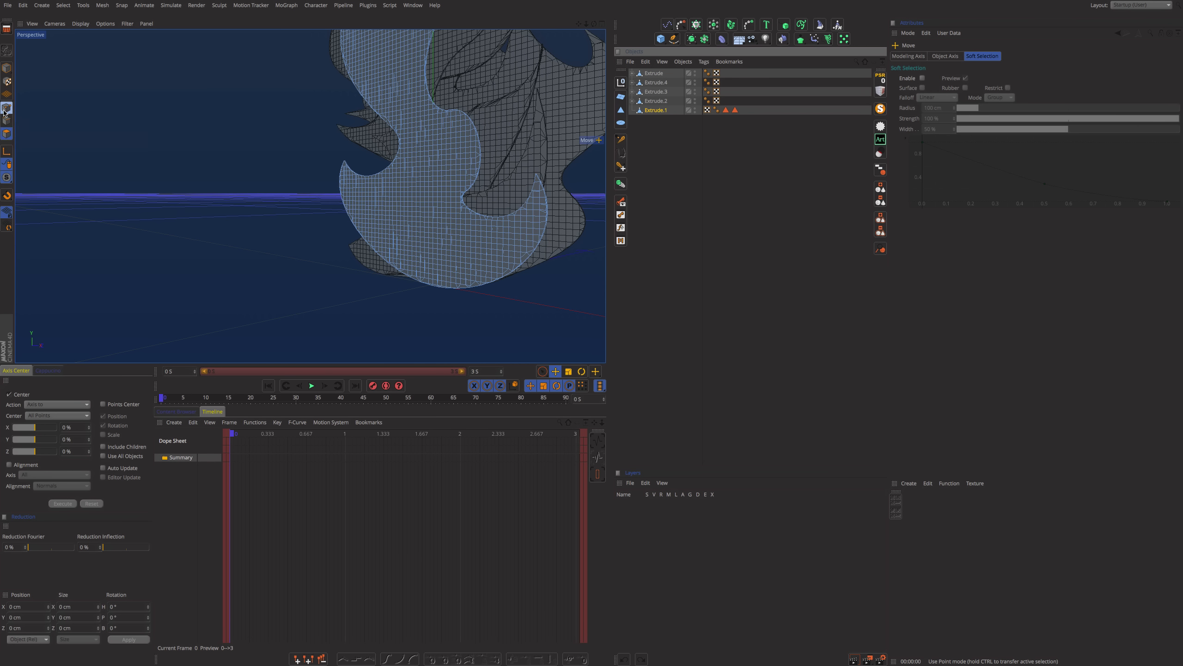
pyautogui.hotkey('ctrl', 'a')
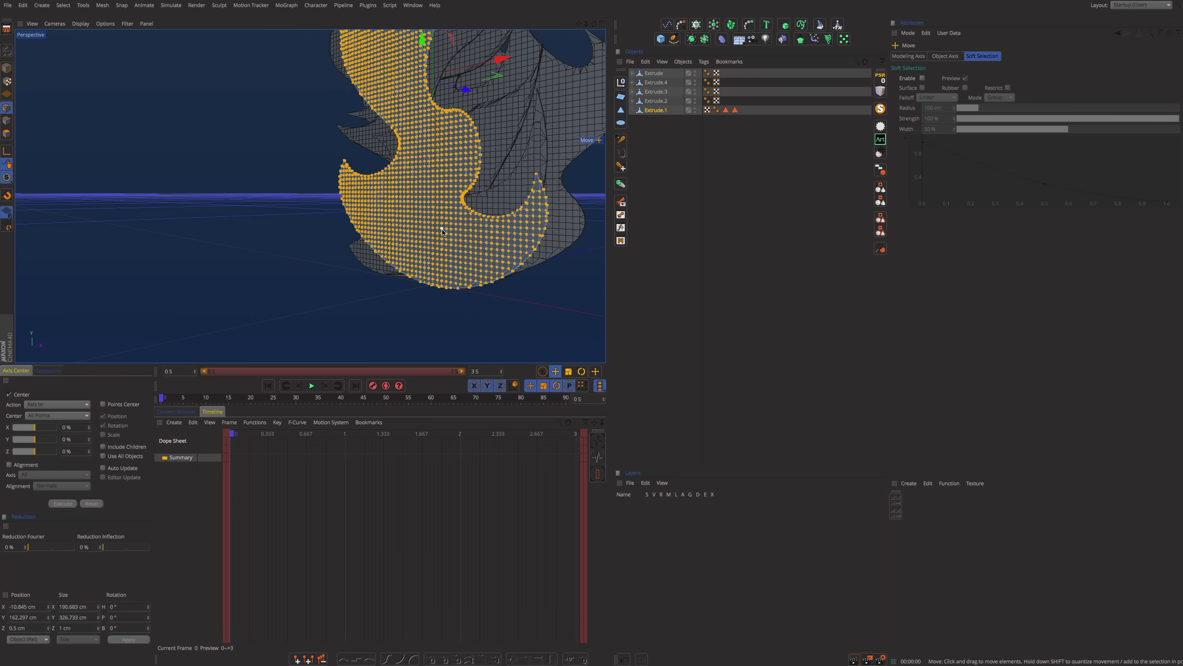
pyautogui.moveTo(531, 235)
pyautogui.keyDown('alt'); pyautogui.mouseDown()
pyautogui.moveTo(406, 234)
pyautogui.moveTo(550, 225)
pyautogui.mouseUp(); pyautogui.keyUp('alt')
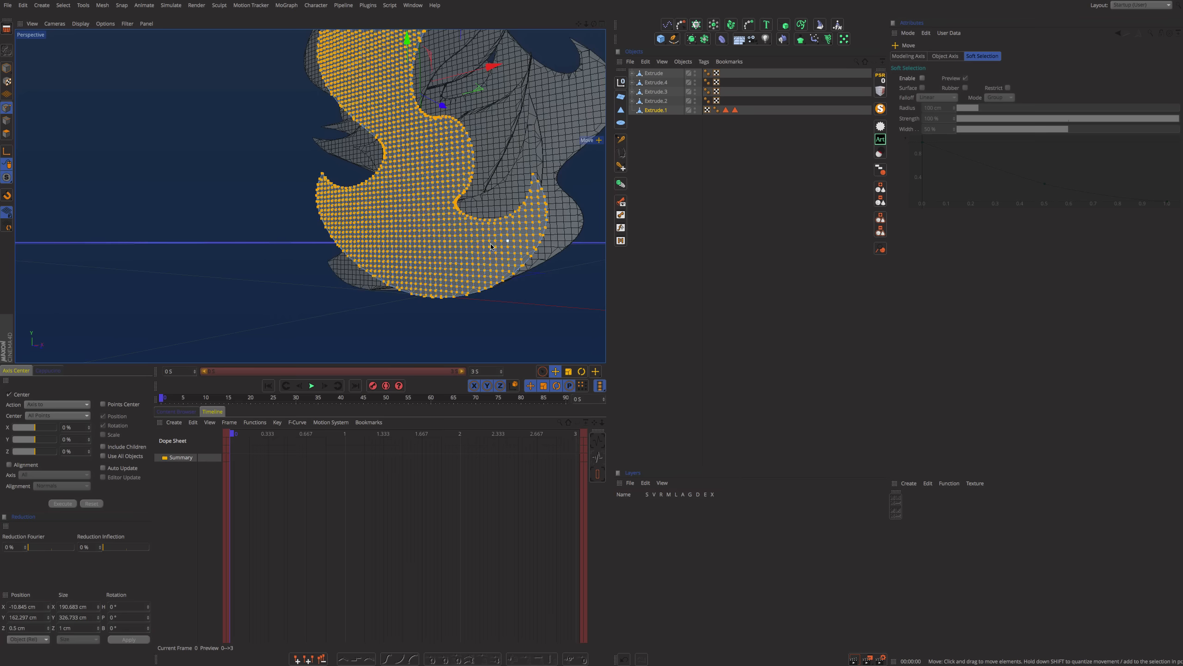
pyautogui.rightClick(481, 245)
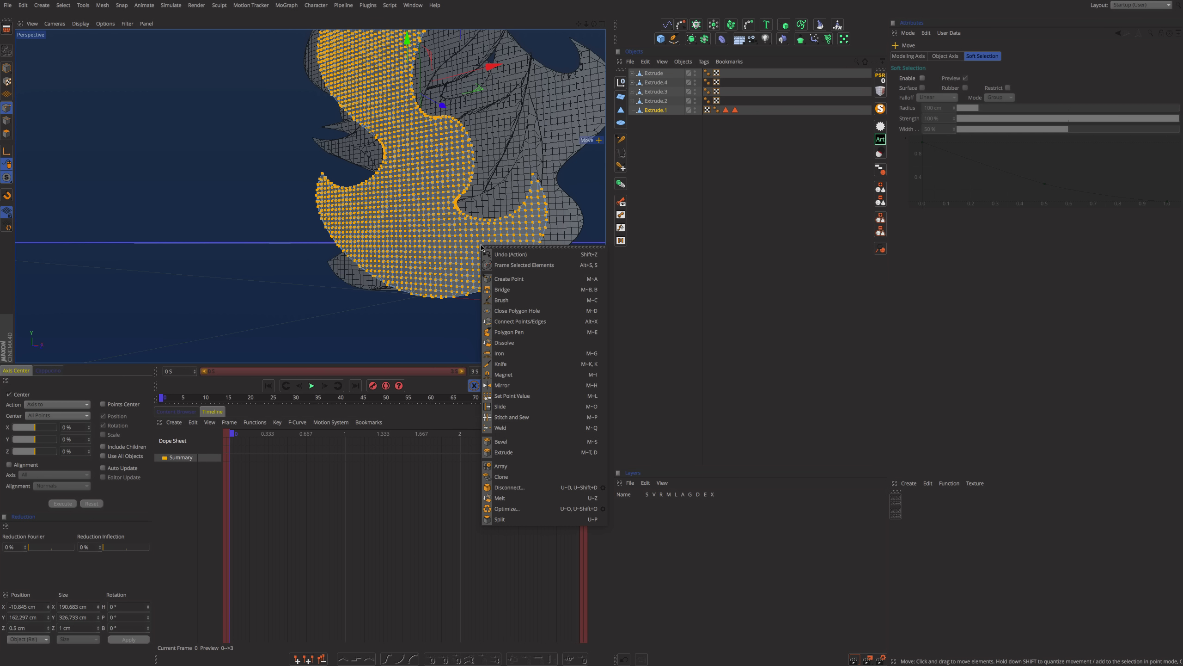
pyautogui.click(517, 511)
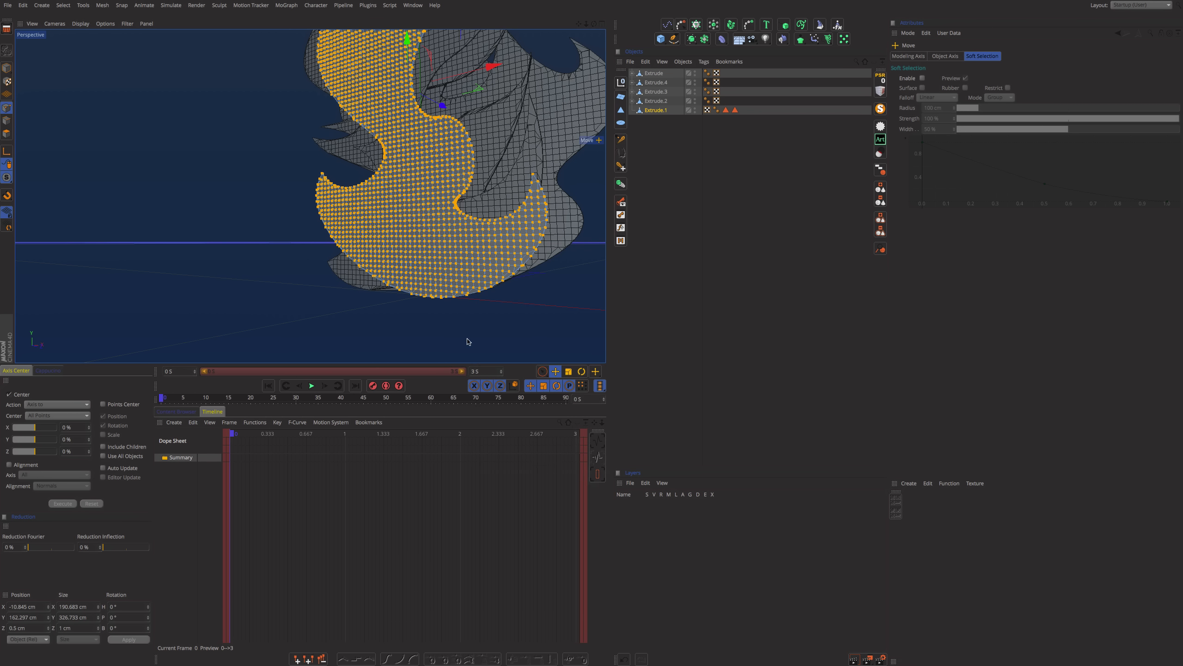
pyautogui.keyDown('alt'); pyautogui.moveTo(547, 195); pyautogui.dragTo(405, 205); pyautogui.keyUp('alt')
pyautogui.scroll(5, 526, 209)
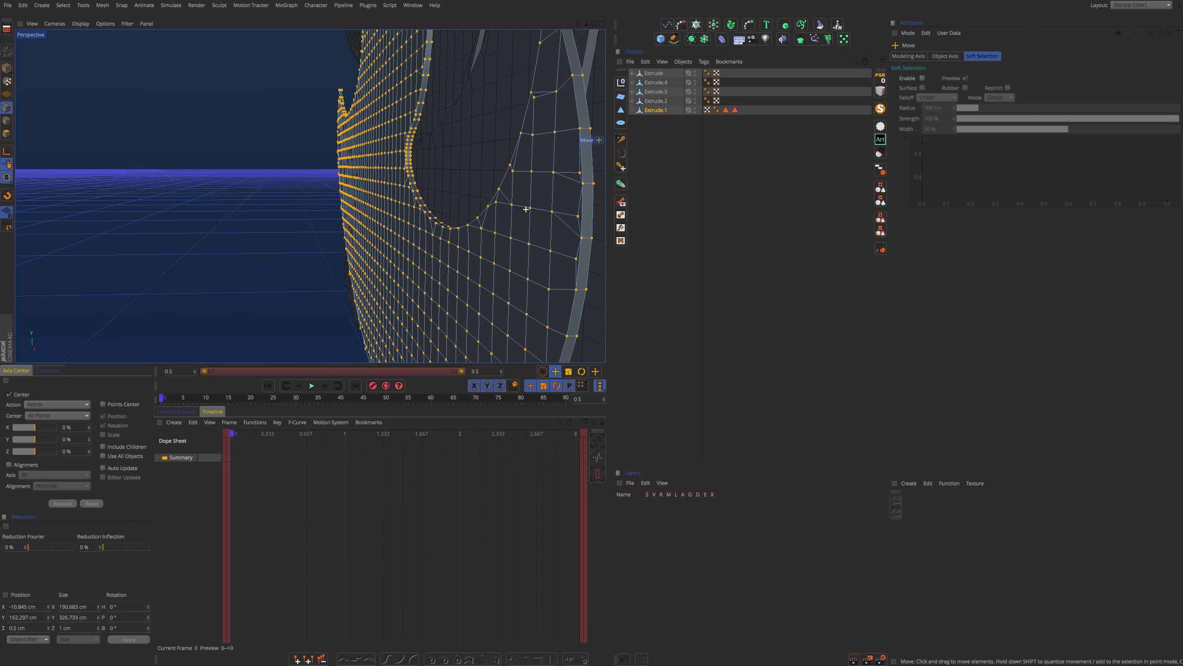
pyautogui.keyDown('alt'); pyautogui.moveTo(510, 215); pyautogui.dragTo(445, 215); pyautogui.keyUp('alt')
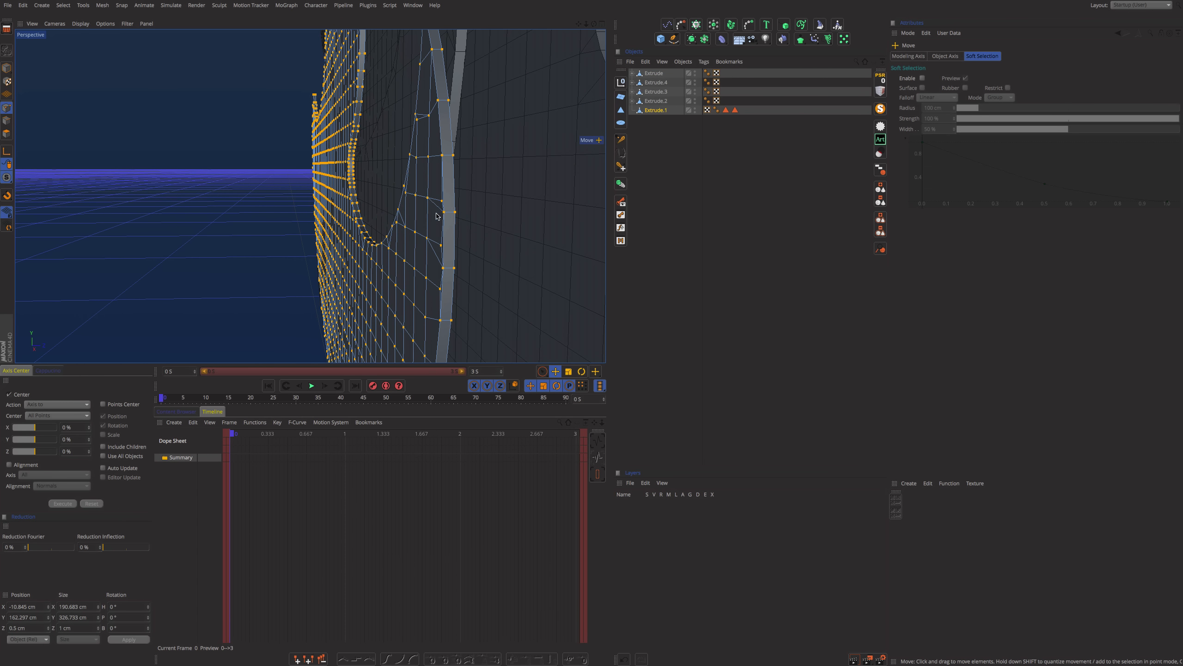
pyautogui.keyDown('alt'); pyautogui.moveTo(421, 219); pyautogui.dragTo(542, 223); pyautogui.keyUp('alt')
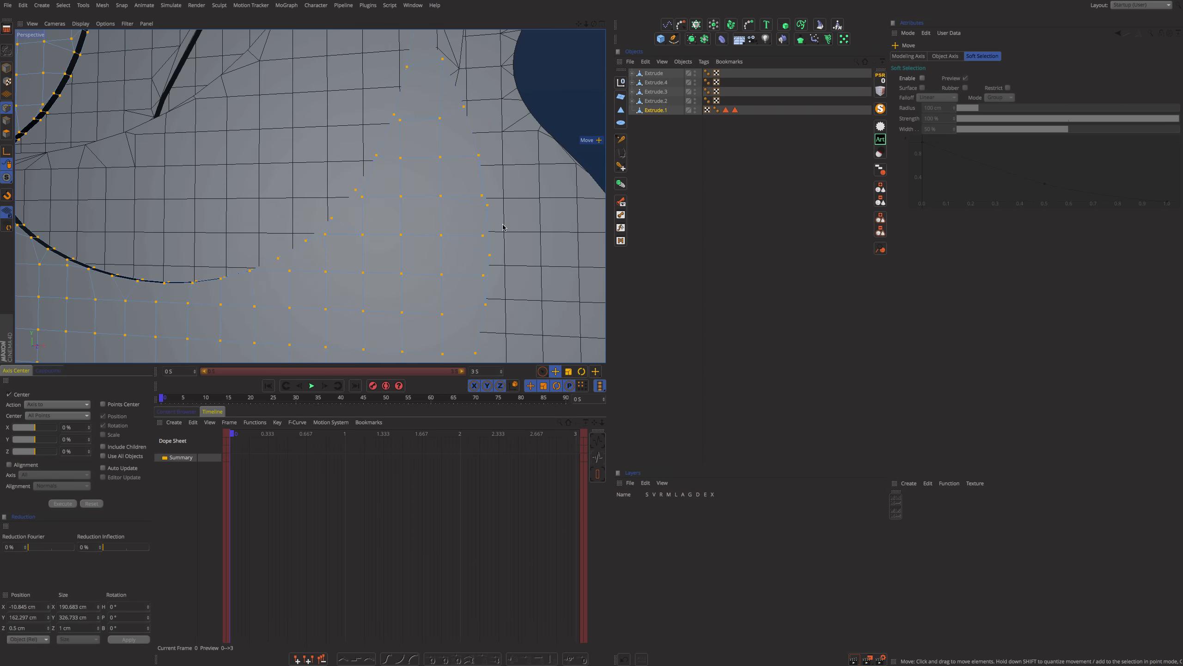
pyautogui.keyDown('alt'); pyautogui.moveTo(463, 245); pyautogui.dragTo(375, 270, button='right'); pyautogui.keyUp('alt')
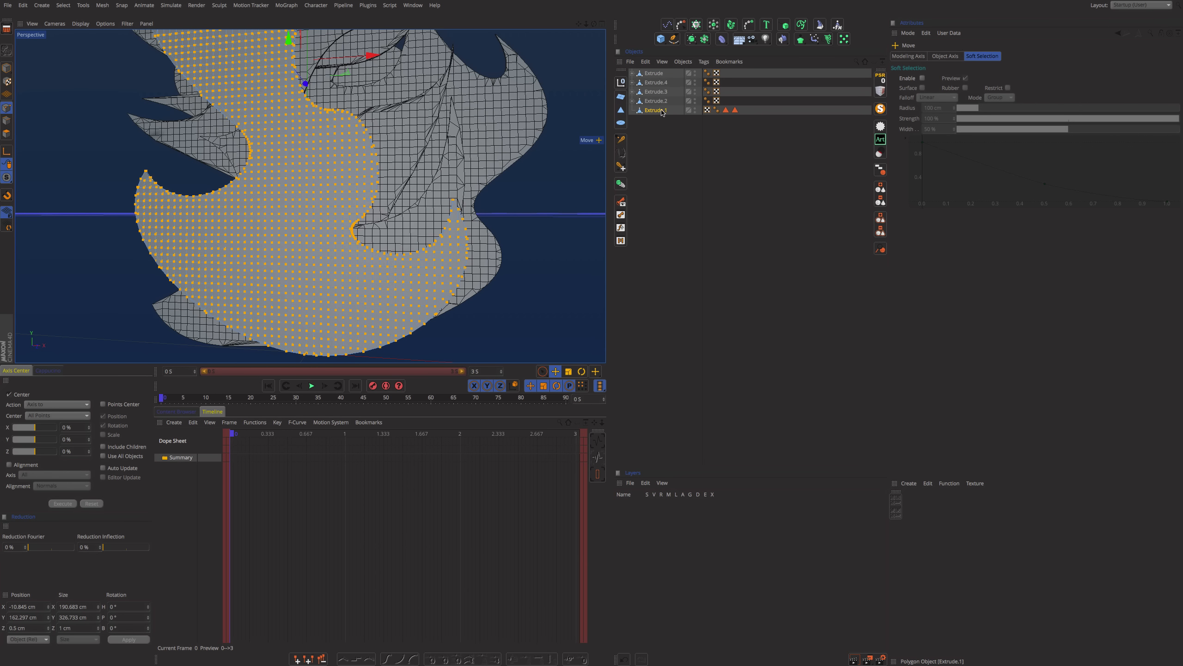
# Step: Hide the merged front flame and combine Extrude.2 with its Cap 1 and Cap 2 using Connect Objects + Delete
pyautogui.click(695, 110)
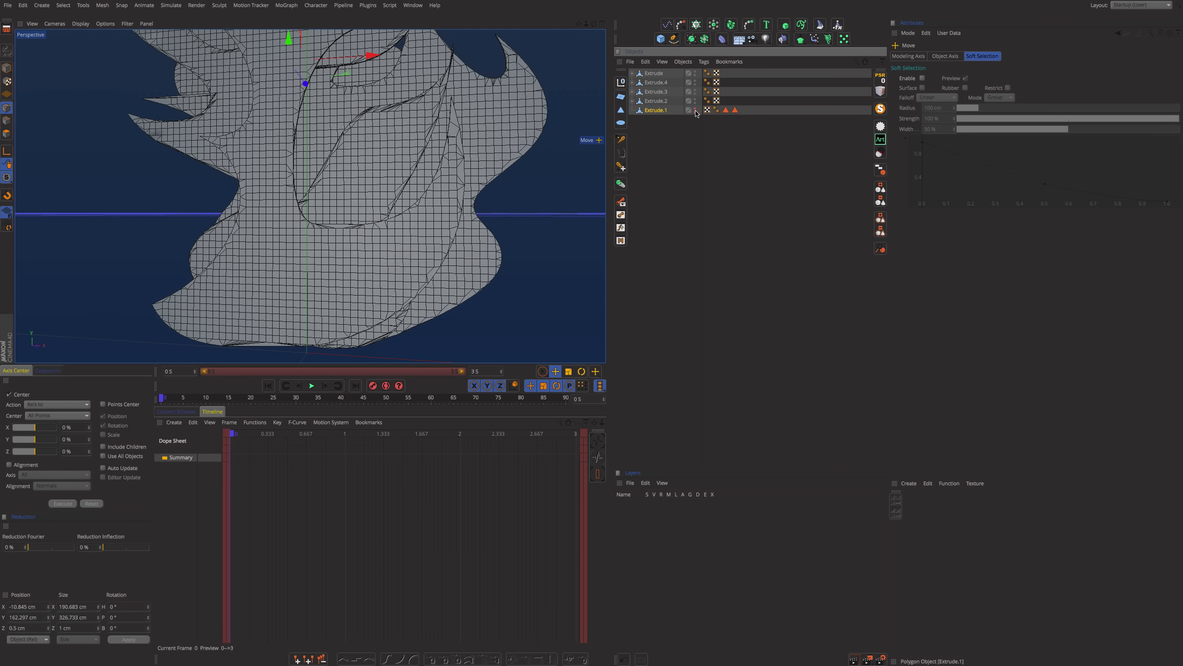
pyautogui.click(662, 103)
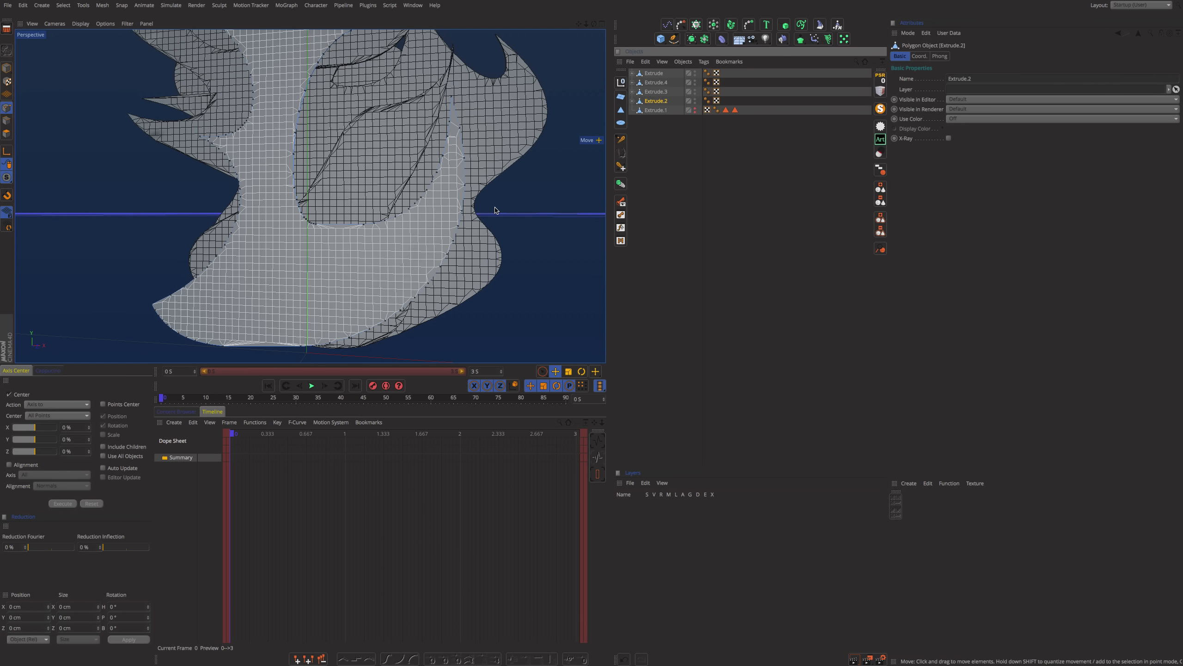
pyautogui.keyDown('alt'); pyautogui.moveTo(481, 205); pyautogui.dragTo(280, 191); pyautogui.keyUp('alt')
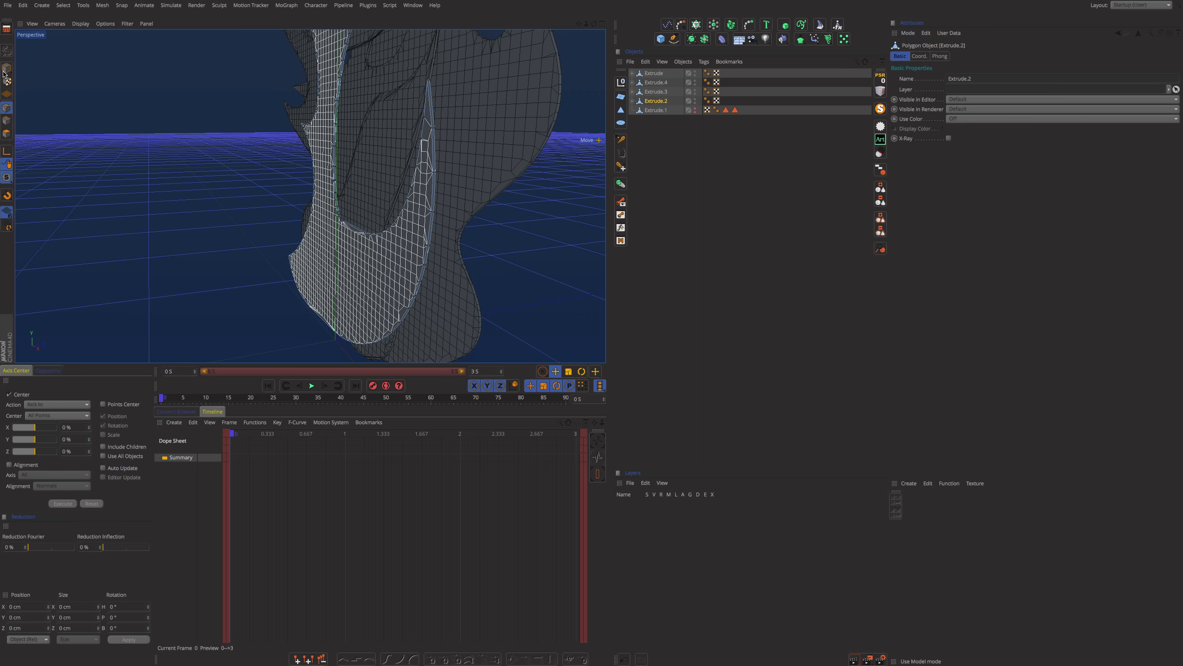
pyautogui.click(632, 101)
pyautogui.click(654, 119)
pyautogui.keyDown('shift'); pyautogui.click(659, 104); pyautogui.keyUp('shift')
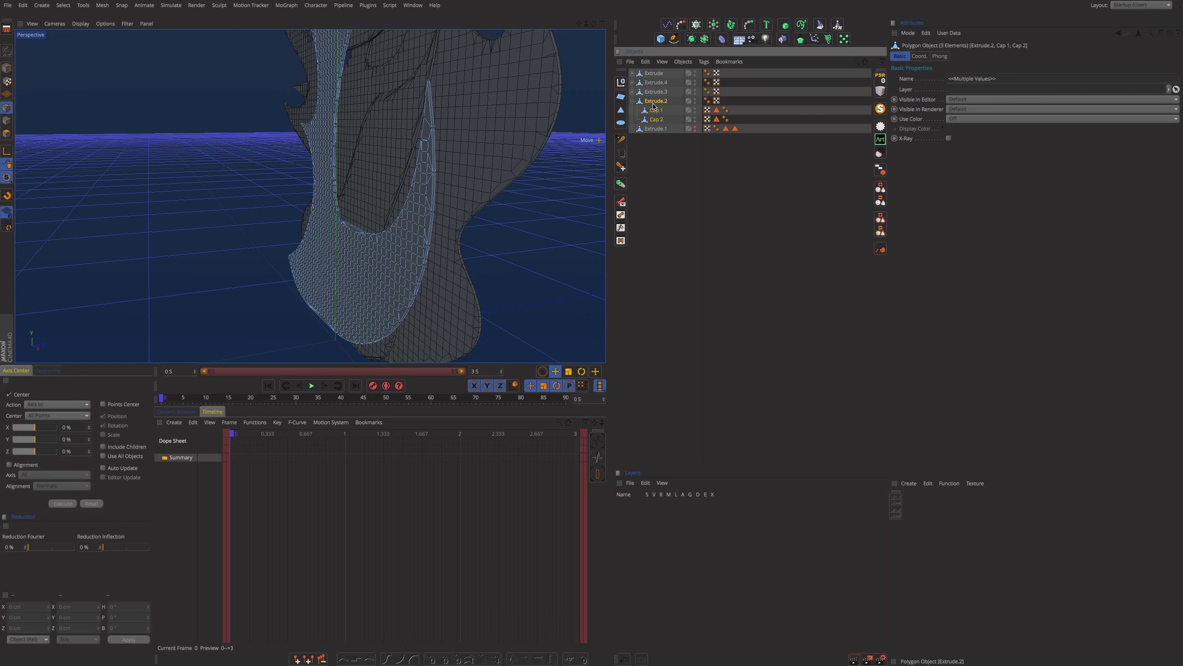
pyautogui.rightClick(657, 104)
pyautogui.click(695, 384)
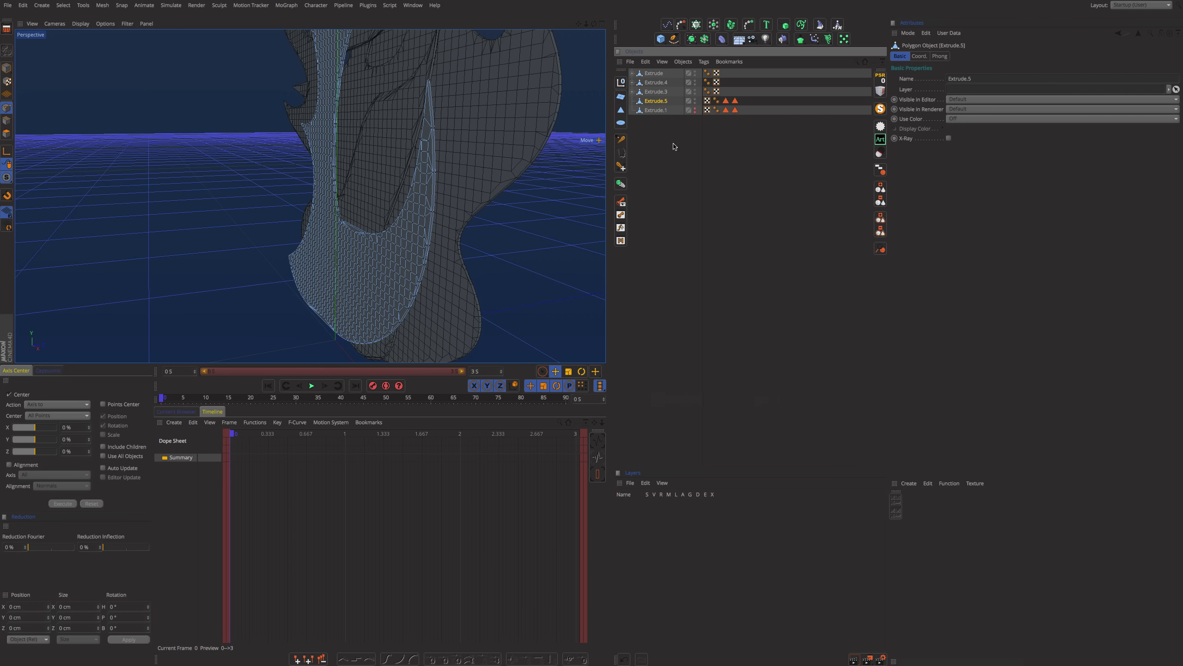
# Step: Optimize all points of the merged flame Extrude.5 and clear the object selection
pyautogui.click(7, 109)
pyautogui.rightClick(395, 282)
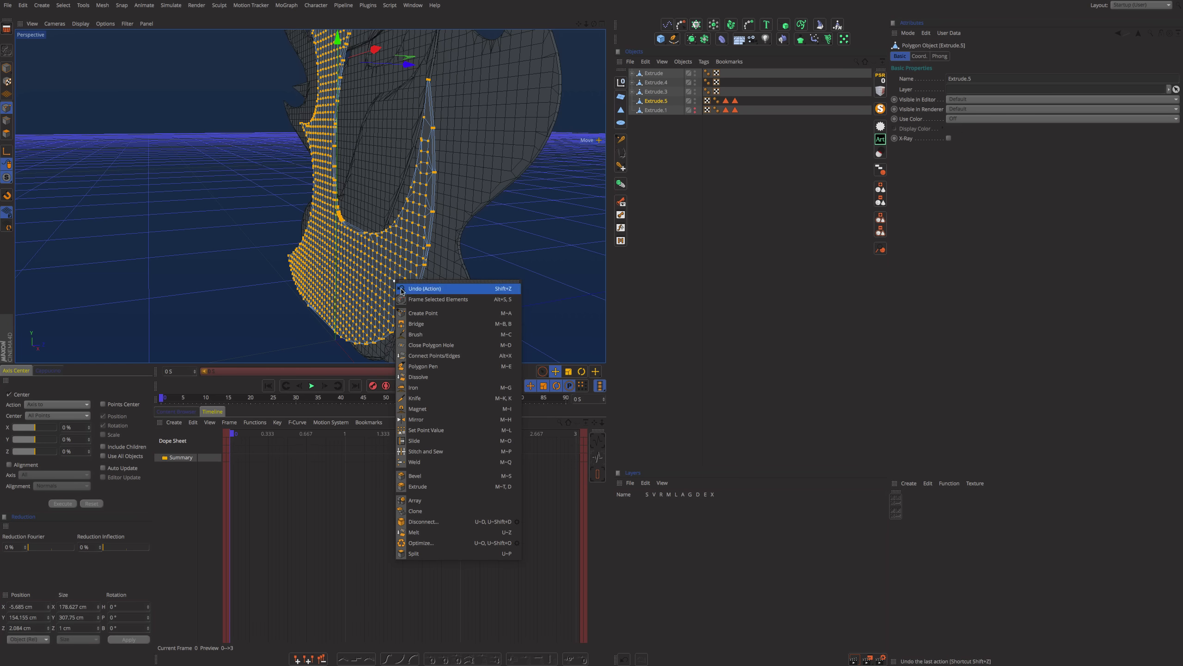
pyautogui.click(431, 542)
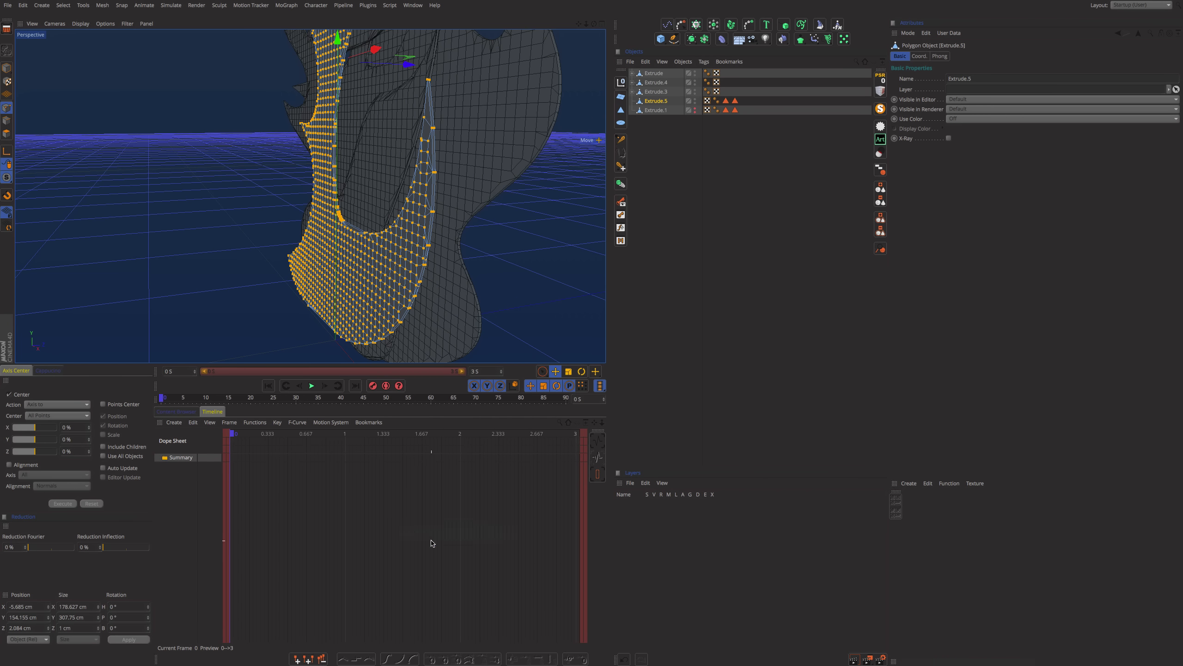
pyautogui.click(664, 198)
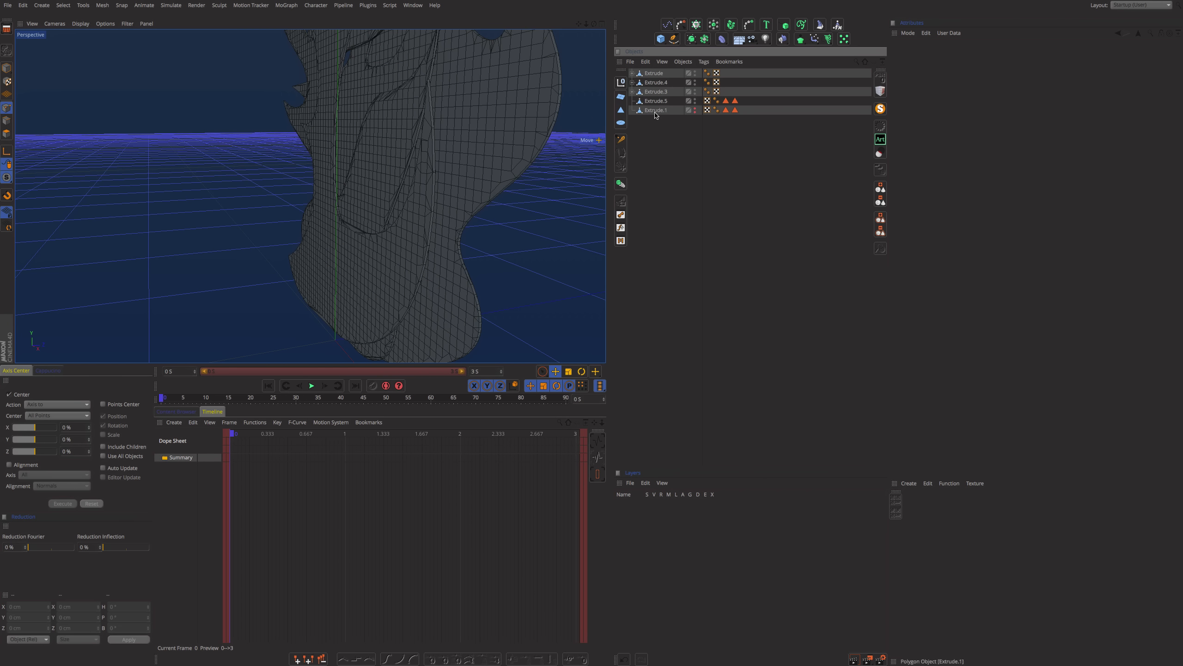
# Step: Combine Extrude.3 with its Cap 1 and Cap 2 using Connect Objects + Delete, and optimize all its points
pyautogui.middleClick(656, 92)
pyautogui.rightClick(656, 92)
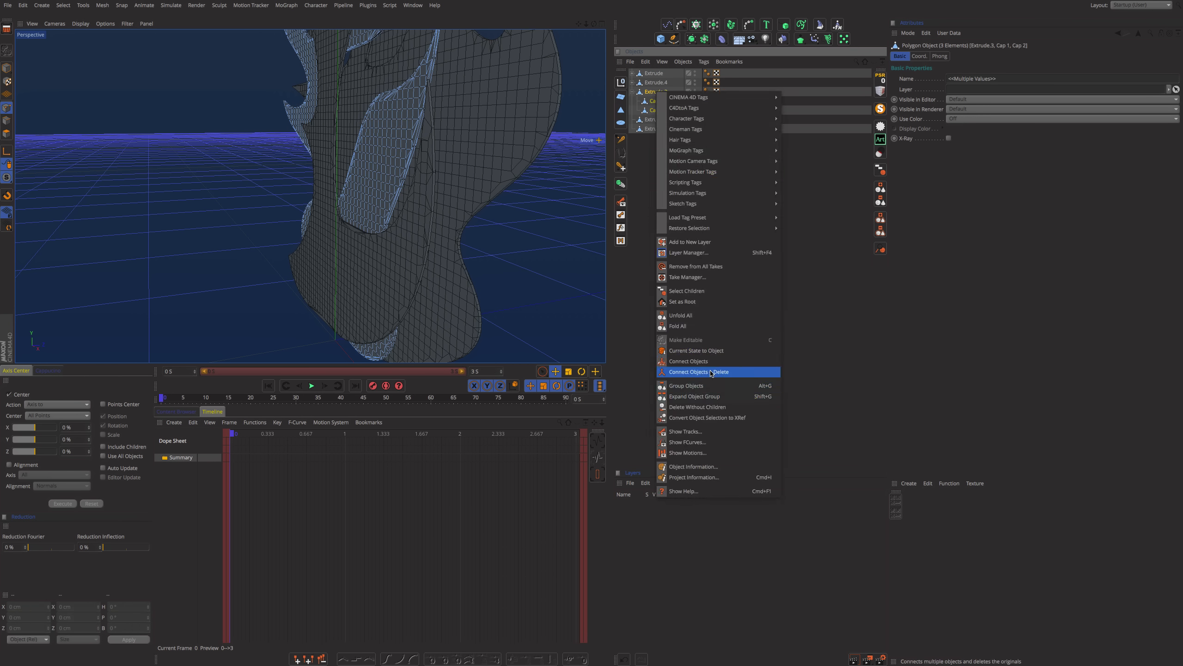
pyautogui.click(711, 373)
pyautogui.press('super+a')
pyautogui.rightClick(383, 195)
pyautogui.click(418, 460)
# Step: Combine Extrude.4 with its caps using Connect Objects + Delete, and optimize all points of the merged mesh
pyautogui.middleClick(656, 82)
pyautogui.rightClick(653, 84)
pyautogui.rightClick(656, 91)
pyautogui.click(710, 371)
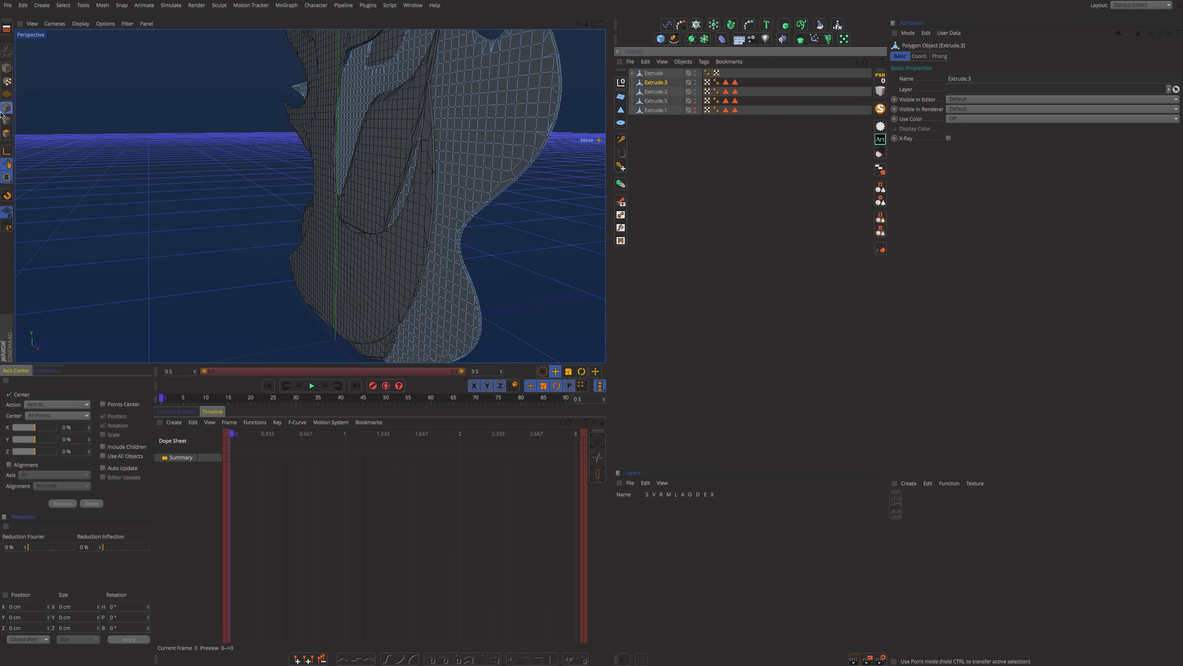
pyautogui.press('super+a')
pyautogui.rightClick(489, 158)
pyautogui.click(523, 422)
# Step: Combine the remaining flame, Extrude, with its caps using Connect Objects + Delete, and optimize all its points
pyautogui.middleClick(655, 73)
pyautogui.rightClick(655, 75)
pyautogui.click(710, 355)
pyautogui.press('super+a')
pyautogui.rightClick(386, 53)
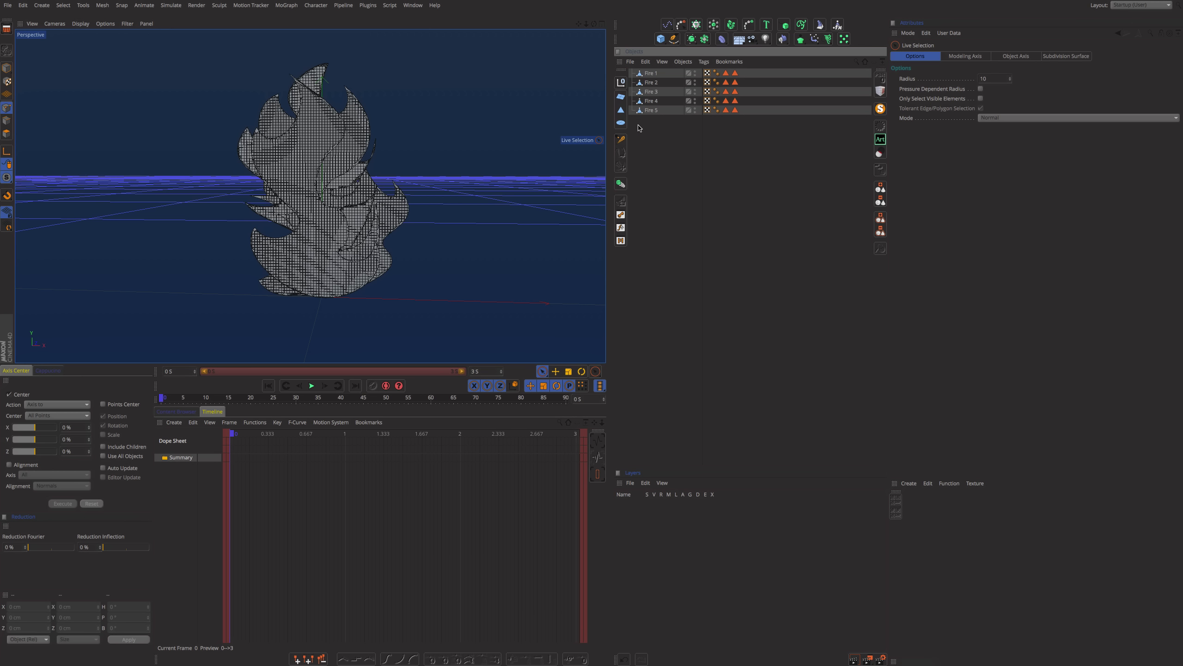
# Step: Group Fire 1 through Fire 4 under a null and hide the group in the editor
pyautogui.moveTo(647, 103); pyautogui.dragTo(650, 75)
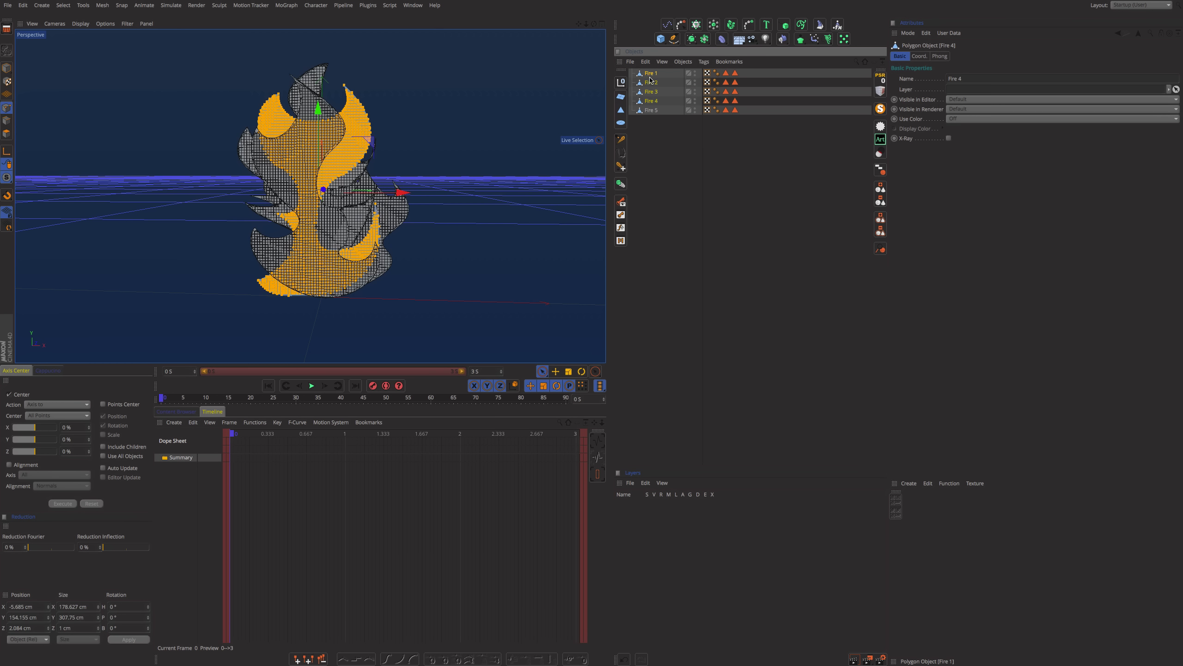
pyautogui.hotkey('alt', 'g')
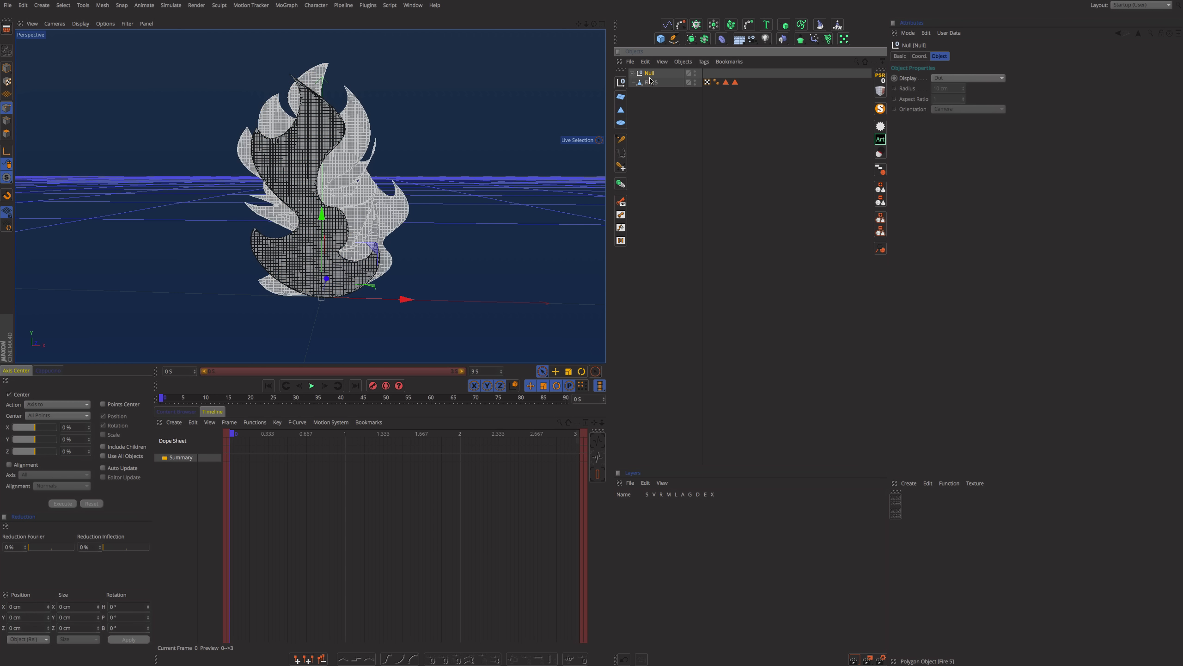
pyautogui.click(695, 73)
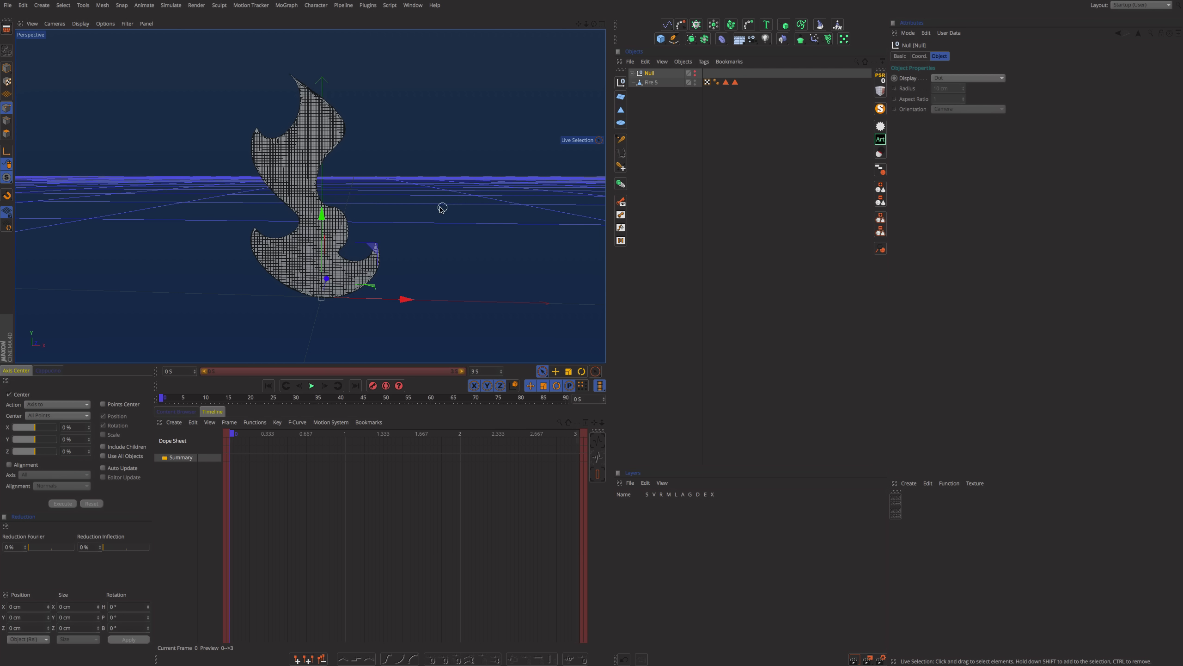
# Step: With Only Select Visible Elements off, use Live Selection in the front view to select Fire 5's points along its curved bottom edge
pyautogui.keyDown('alt'); pyautogui.moveTo(441, 206); pyautogui.dragTo(401, 206); pyautogui.keyUp('alt')
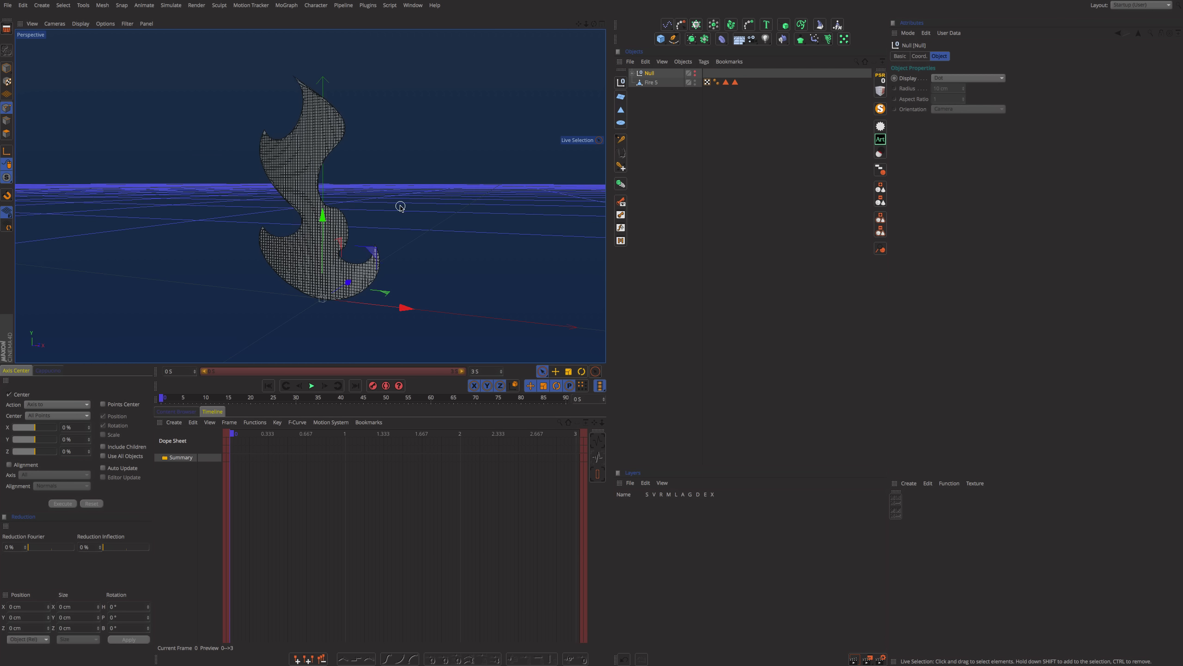
pyautogui.click(651, 84)
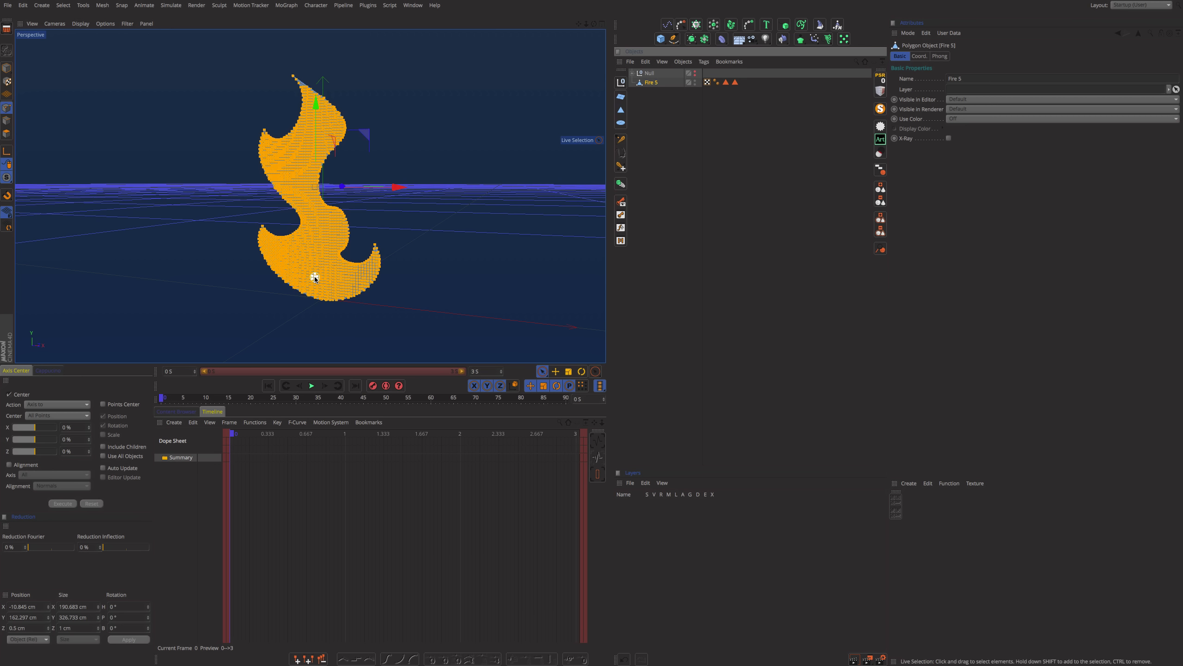
pyautogui.press('F4')
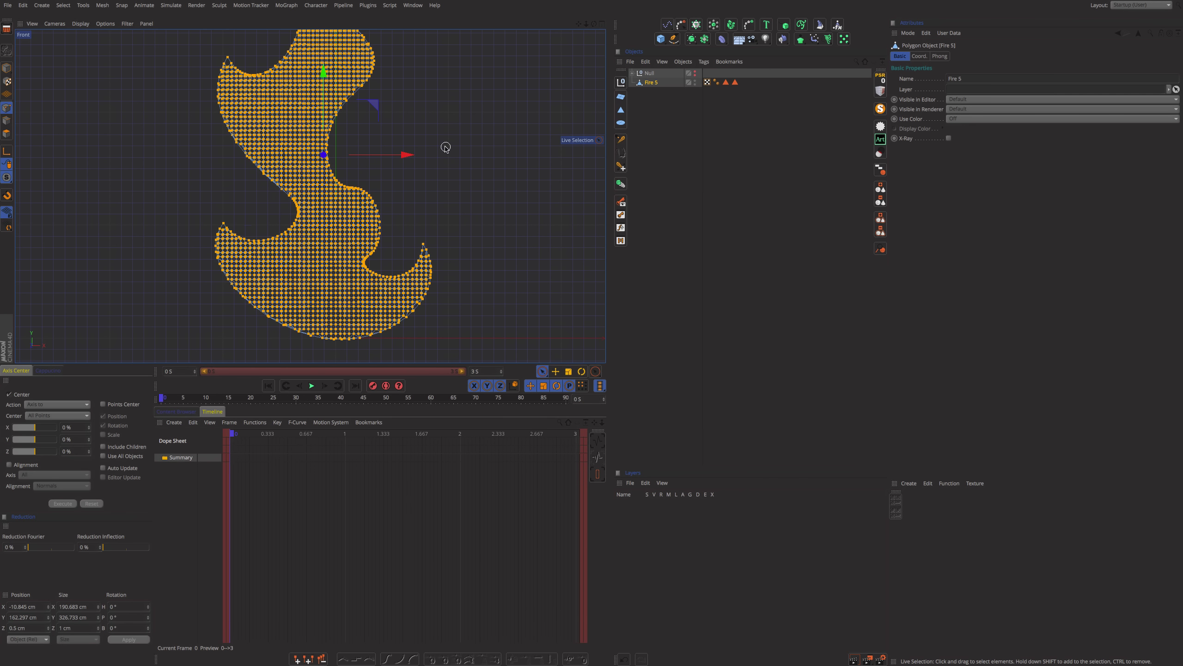
pyautogui.scroll(-4, 457, 204)
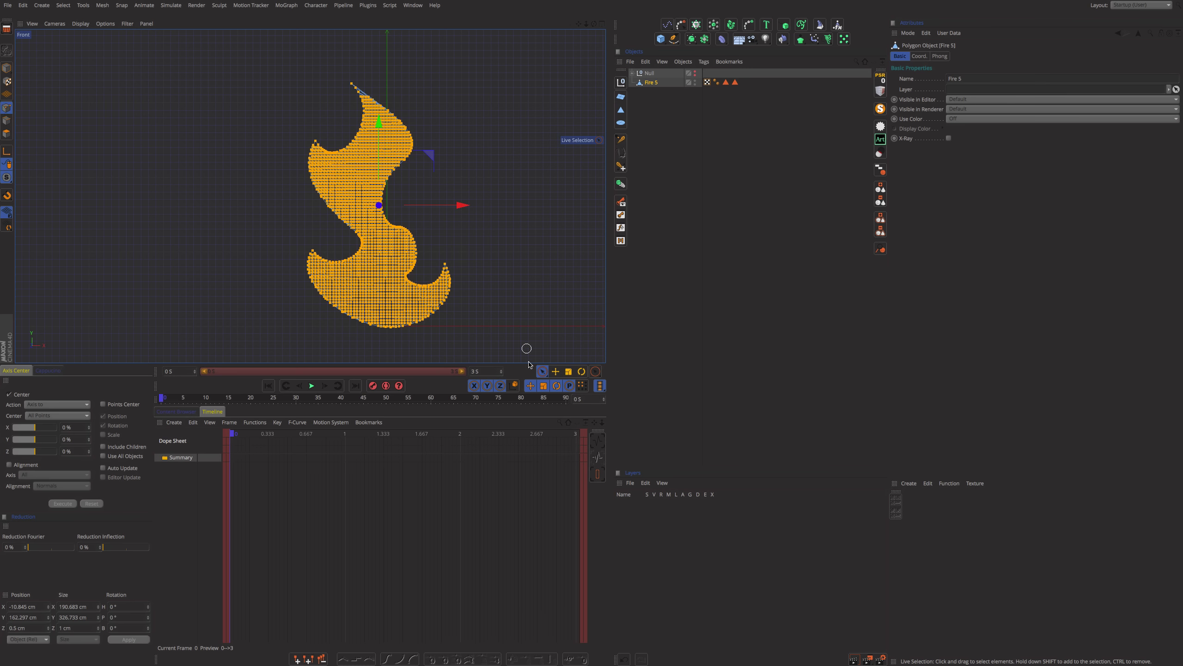
pyautogui.click(543, 371)
pyautogui.moveTo(425, 229)
pyautogui.mouseDown()
pyautogui.moveTo(386, 251)
pyautogui.moveTo(423, 279)
pyautogui.mouseUp()
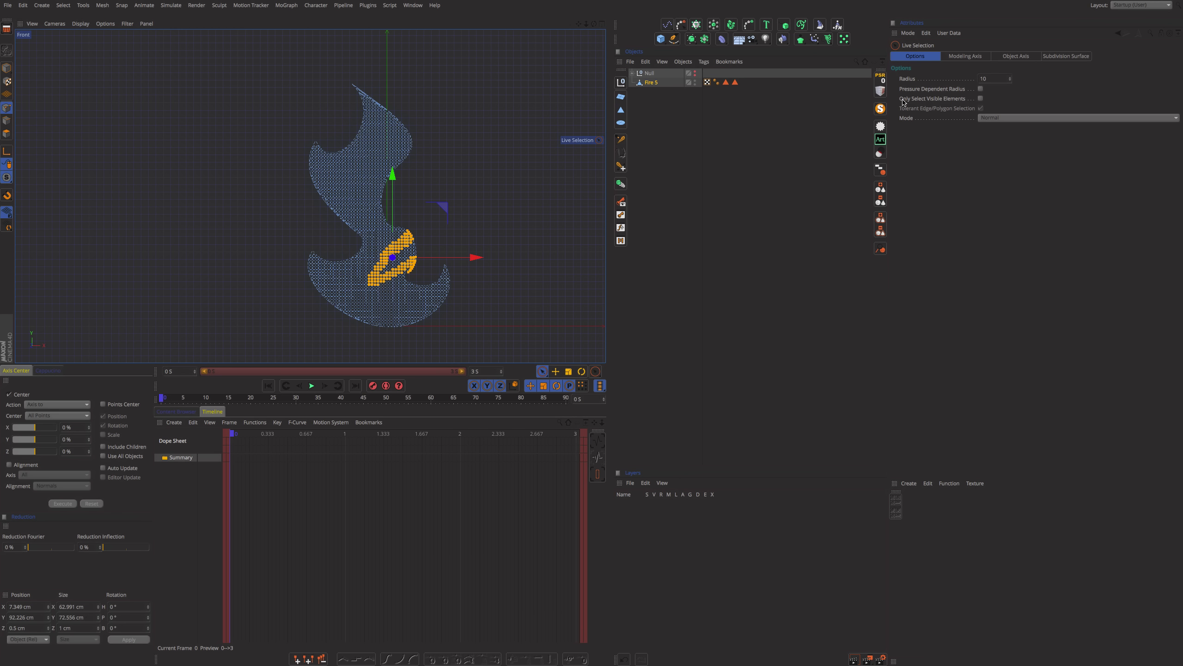
pyautogui.click(981, 99)
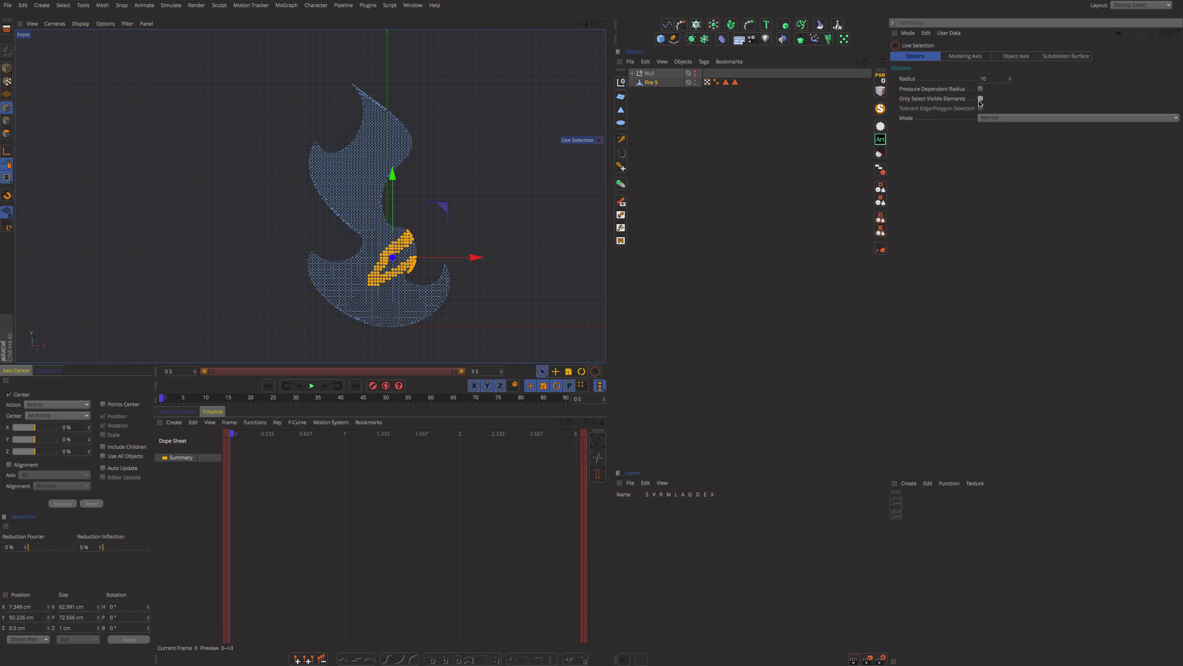
pyautogui.click(686, 119)
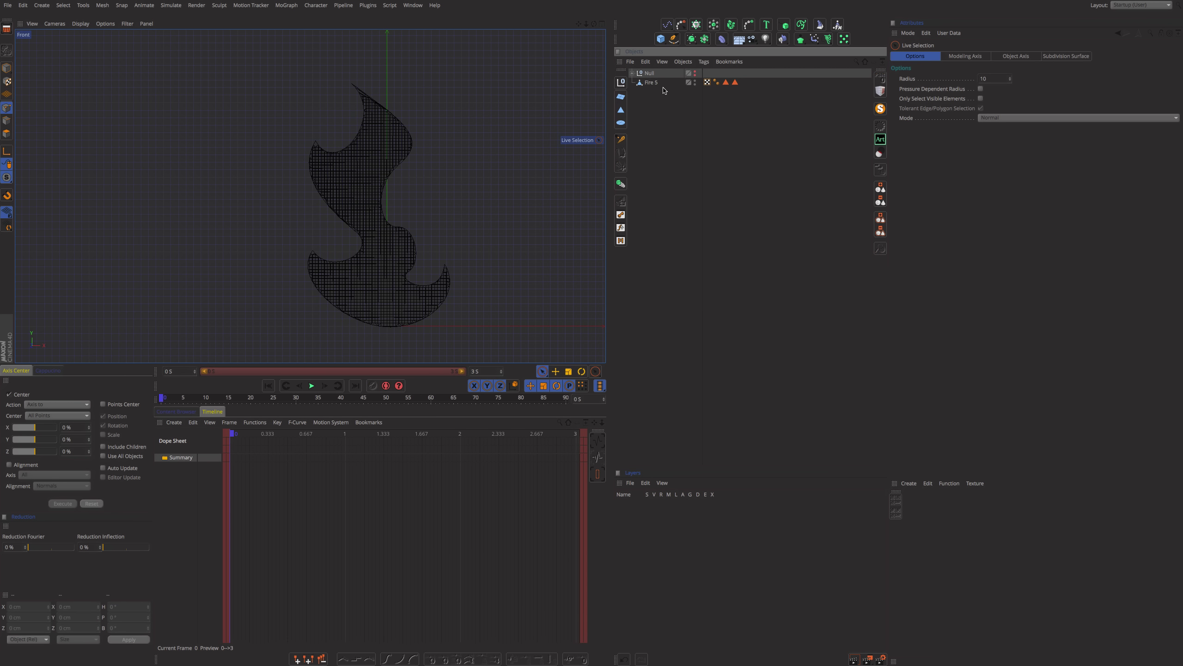
pyautogui.click(664, 85)
pyautogui.moveTo(301, 253)
pyautogui.mouseDown()
pyautogui.moveTo(332, 308)
pyautogui.moveTo(360, 323)
pyautogui.moveTo(431, 318)
pyautogui.moveTo(370, 323)
pyautogui.moveTo(380, 330)
pyautogui.moveTo(325, 304)
pyautogui.moveTo(431, 315)
pyautogui.moveTo(452, 302)
pyautogui.mouseUp()
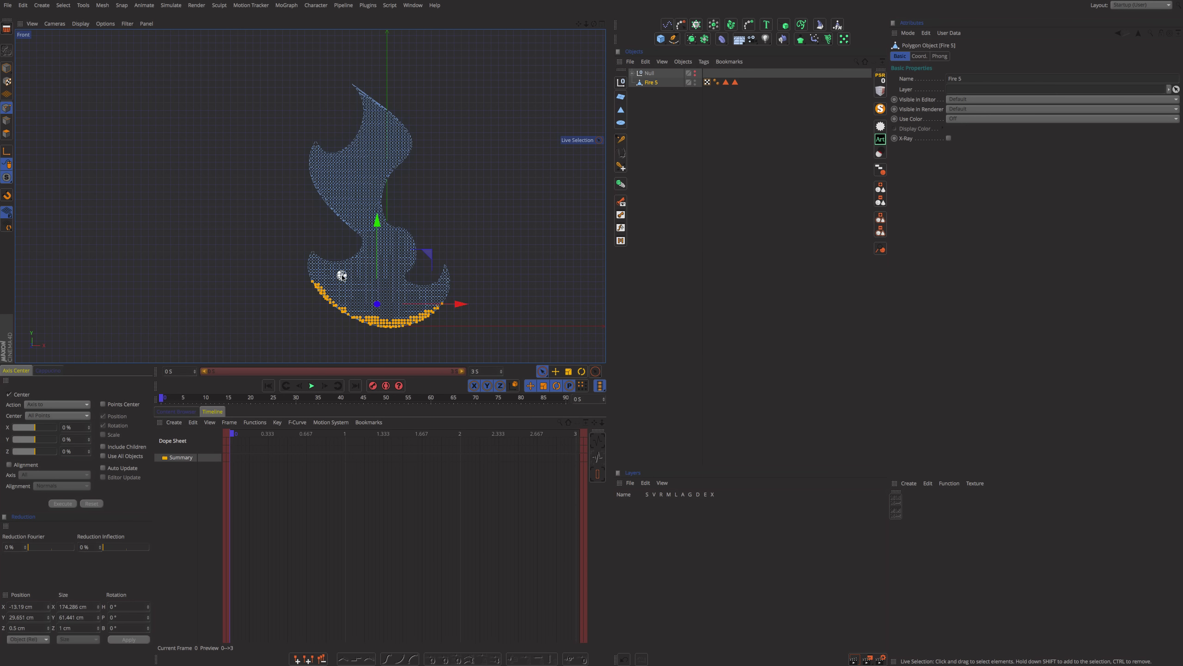
# Step: Examine the bottom point selection of Fire 5 from the back, side and front in the perspective view
pyautogui.press('F1')
pyautogui.keyDown('alt'); pyautogui.moveTo(458, 282); pyautogui.dragTo(554, 187); pyautogui.keyUp('alt')
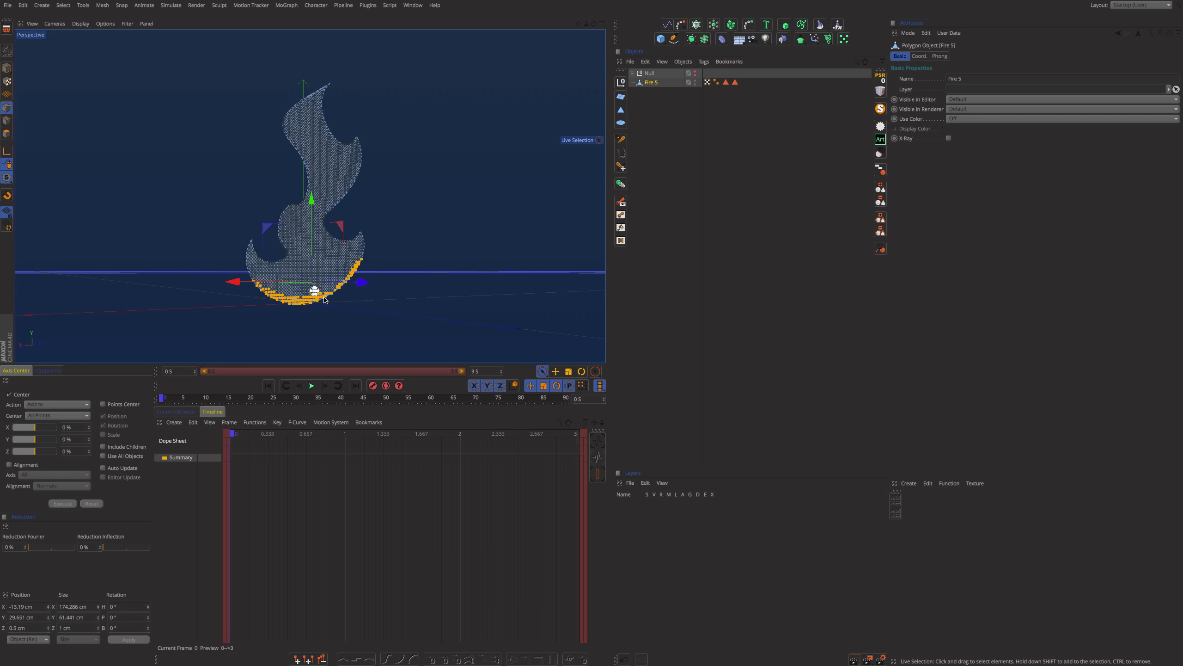
pyautogui.keyDown('alt'); pyautogui.moveTo(300, 313); pyautogui.dragTo(342, 324); pyautogui.keyUp('alt')
pyautogui.scroll(10, 291, 288)
pyautogui.keyDown('alt'); pyautogui.moveTo(354, 330); pyautogui.dragTo(411, 240, button='middle'); pyautogui.keyUp('alt')
pyautogui.keyDown('alt'); pyautogui.moveTo(412, 240); pyautogui.dragTo(309, 272, button='right'); pyautogui.keyUp('alt')
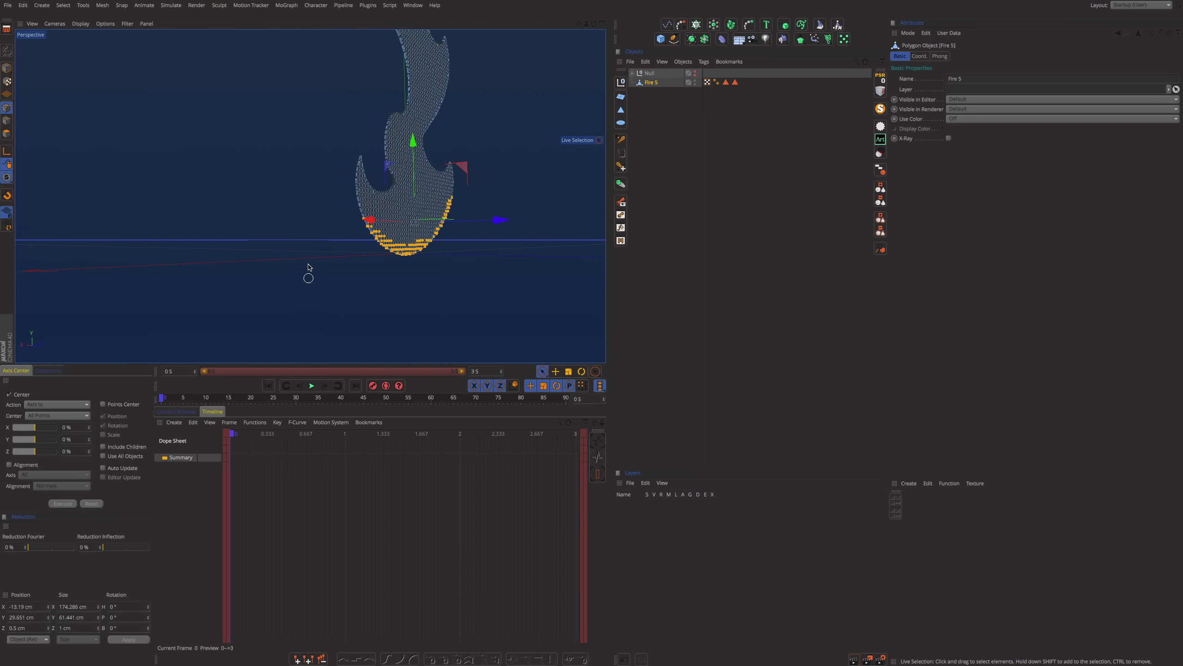
pyautogui.keyDown('alt'); pyautogui.moveTo(309, 272); pyautogui.dragTo(316, 205); pyautogui.keyUp('alt')
pyautogui.keyDown('alt'); pyautogui.moveTo(261, 140); pyautogui.dragTo(309, 242, button='middle'); pyautogui.keyUp('alt')
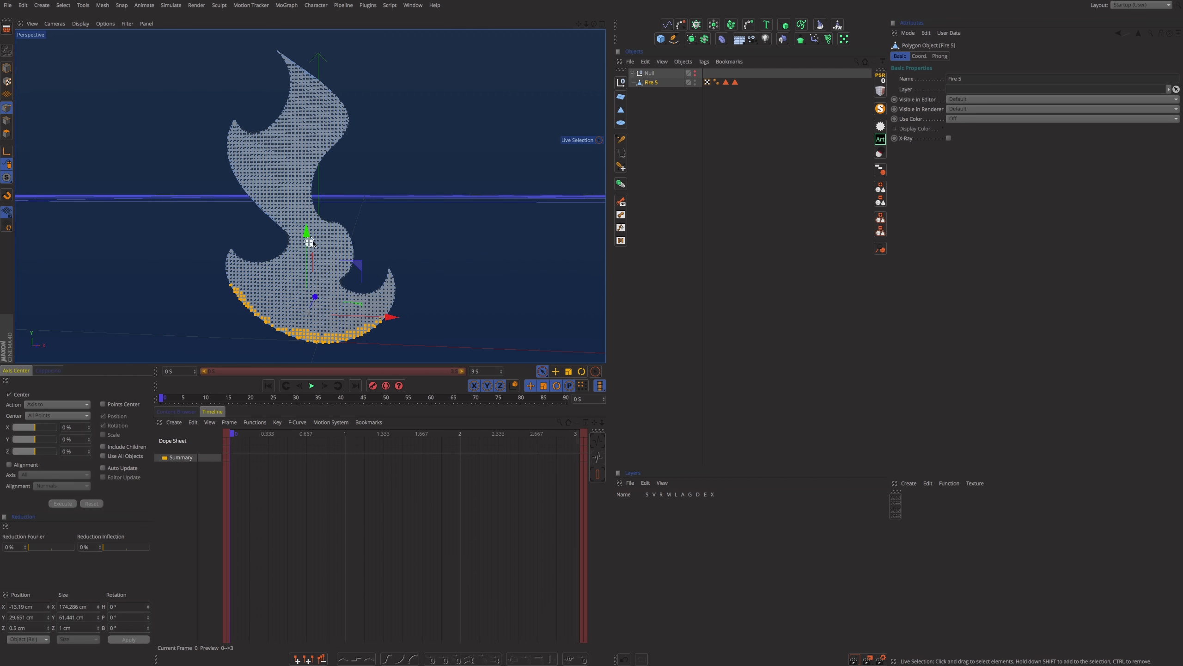
pyautogui.keyDown('alt'); pyautogui.moveTo(309, 242); pyautogui.dragTo(328, 238); pyautogui.keyUp('alt')
# Step: Add a Cloth simulation tag to Fire 5 and set the selected bottom points as its Fix Points
pyautogui.rightClick(650, 82)
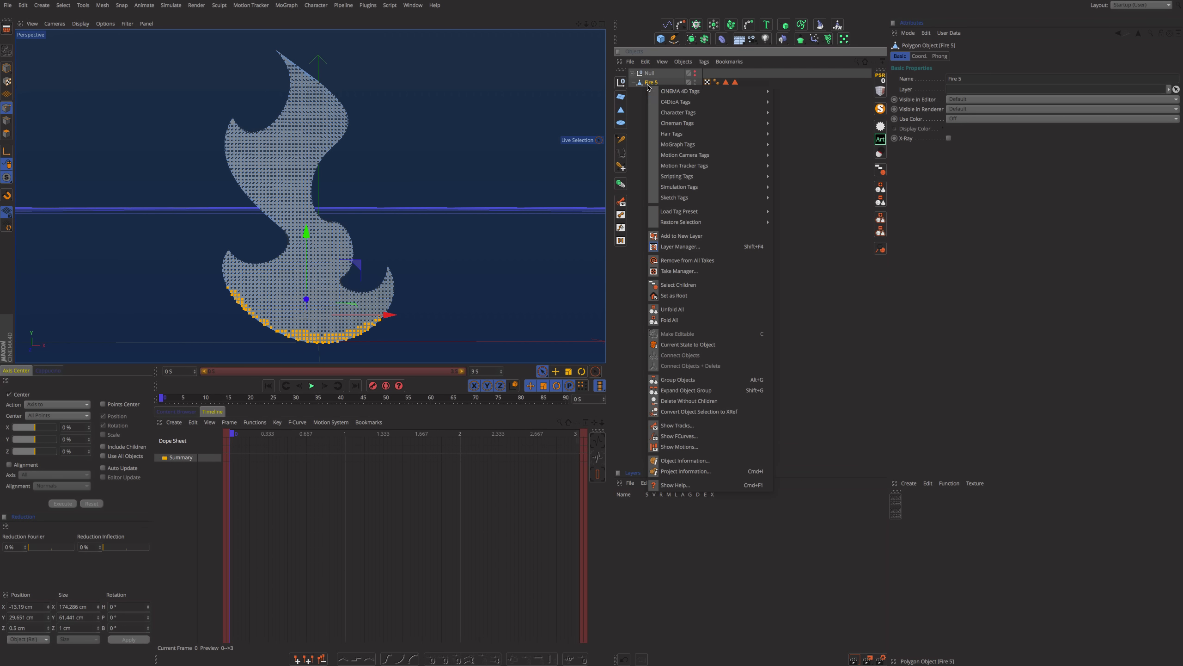
pyautogui.moveTo(685, 193)
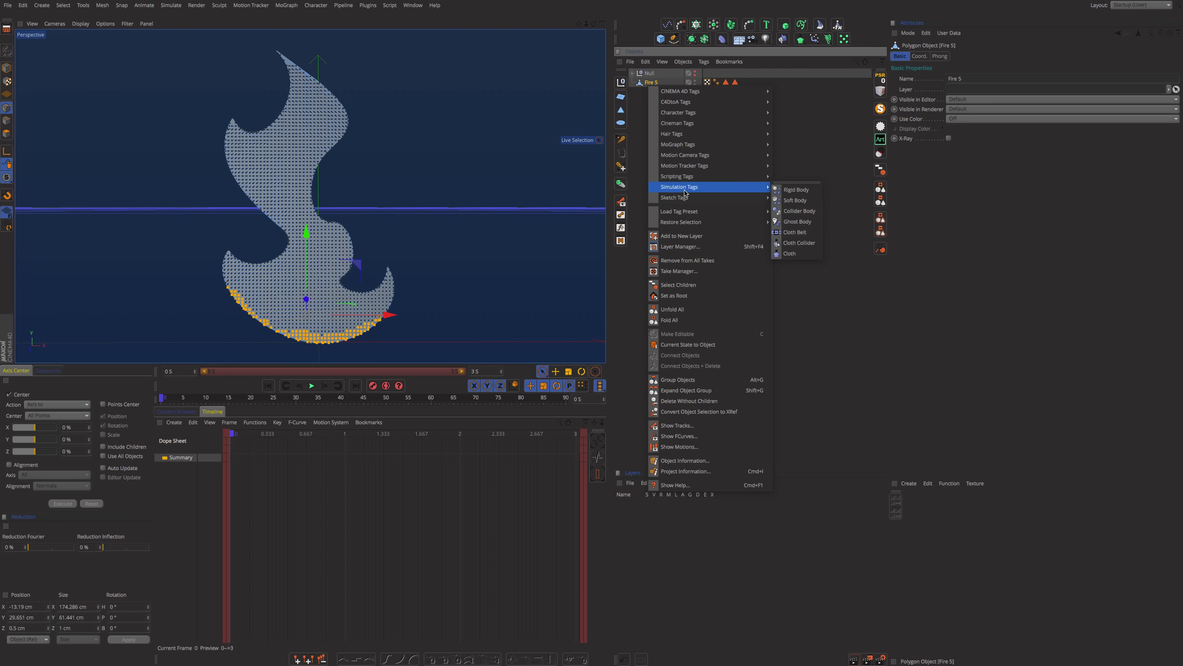
pyautogui.click(789, 255)
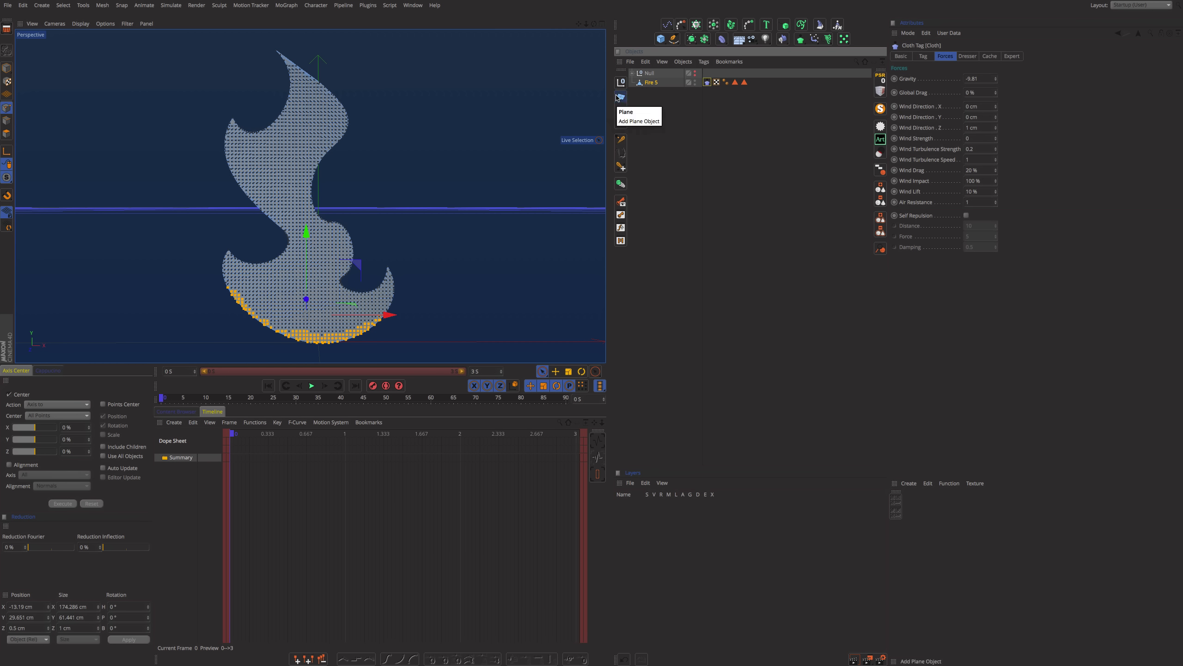
pyautogui.click(968, 56)
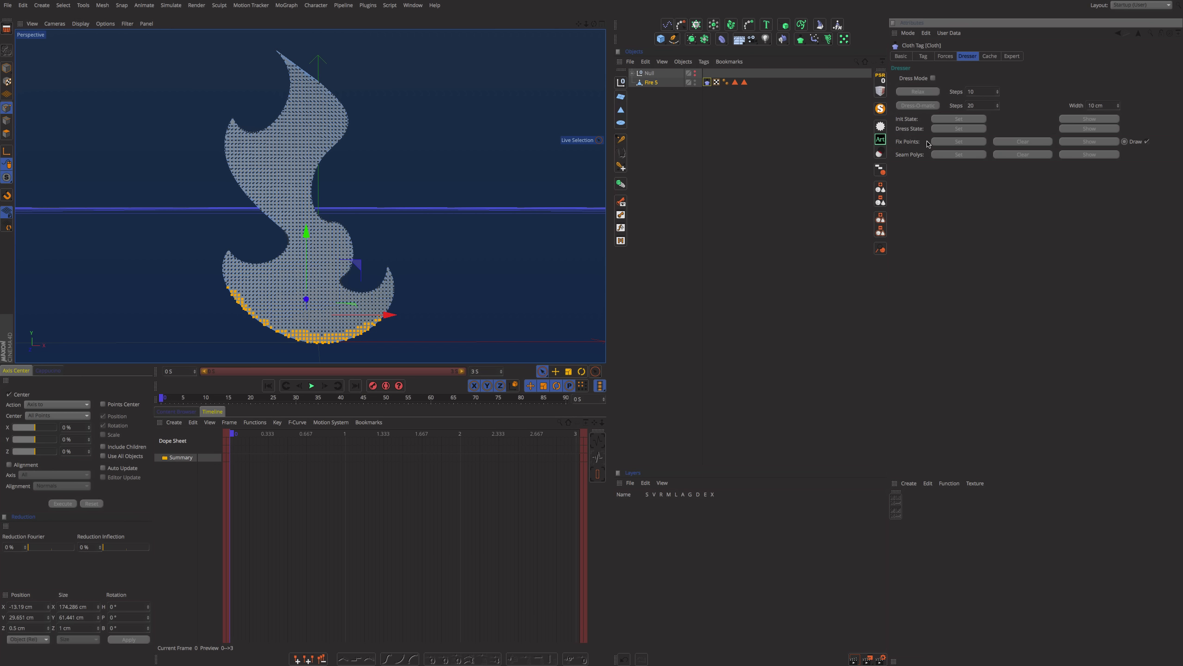
pyautogui.click(951, 144)
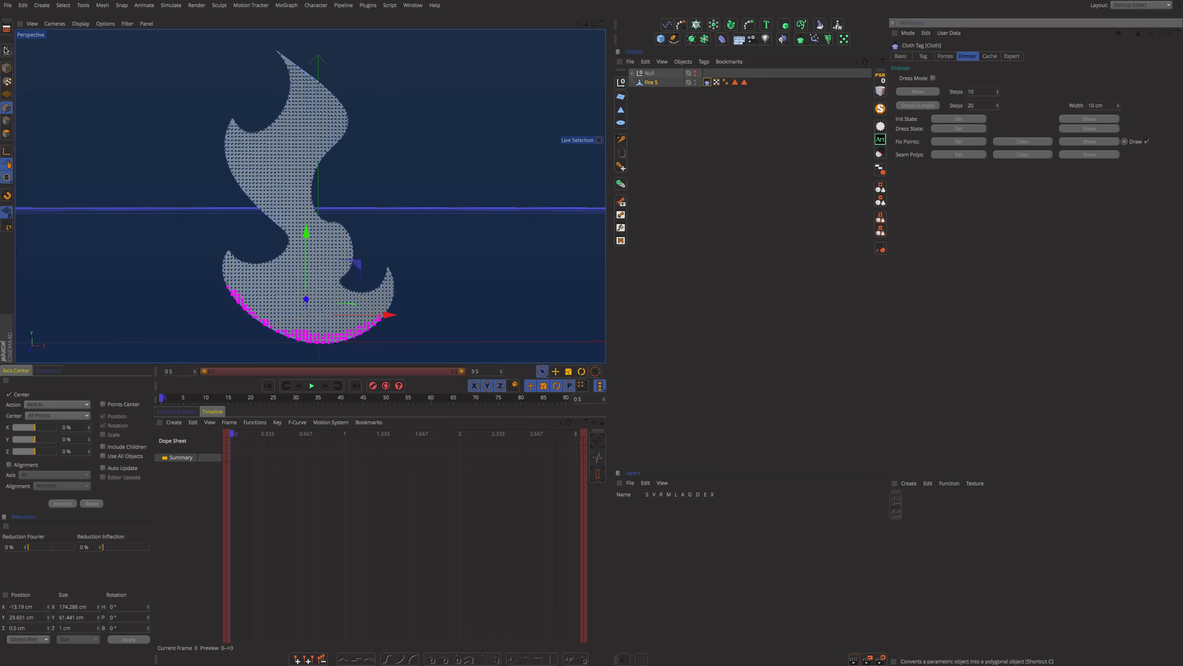
# Step: Switch to Model mode, deselect Fire 5 and play the cloth simulation while viewing it from different angles
pyautogui.click(7, 68)
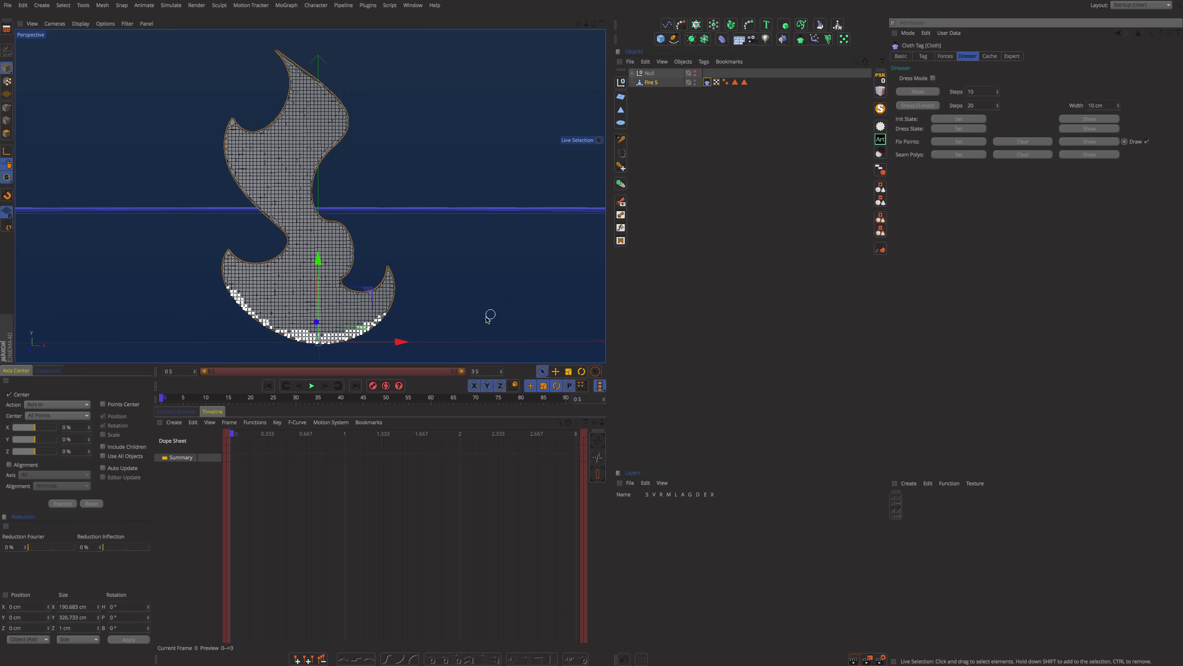
pyautogui.click(688, 115)
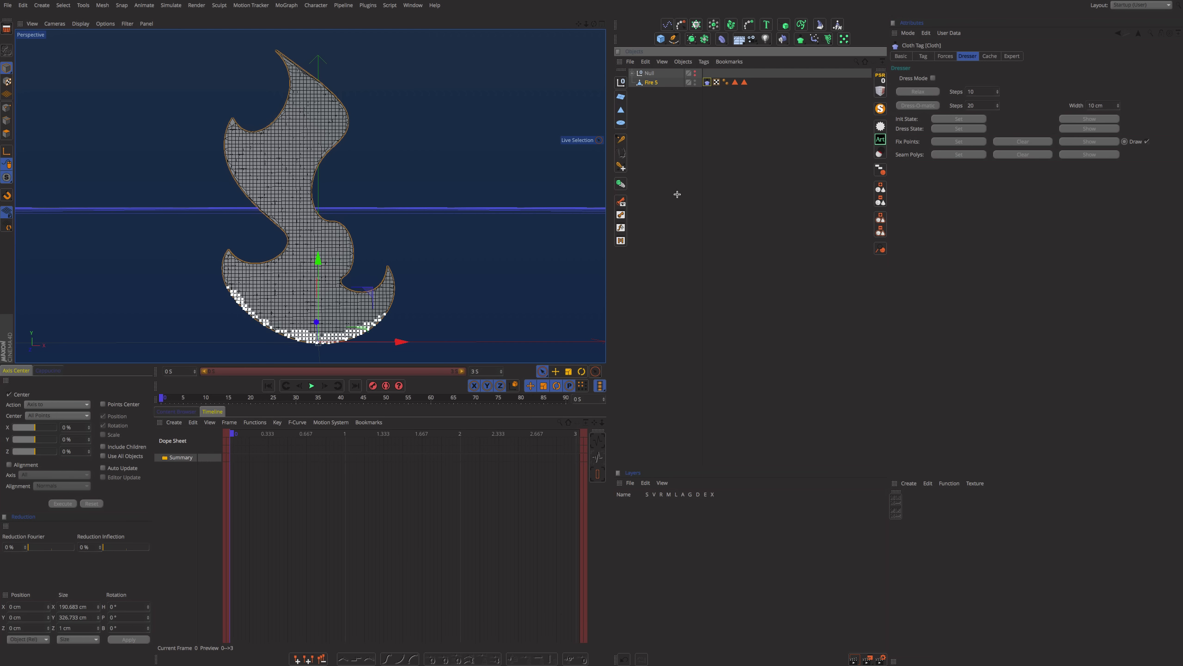
pyautogui.click(312, 386)
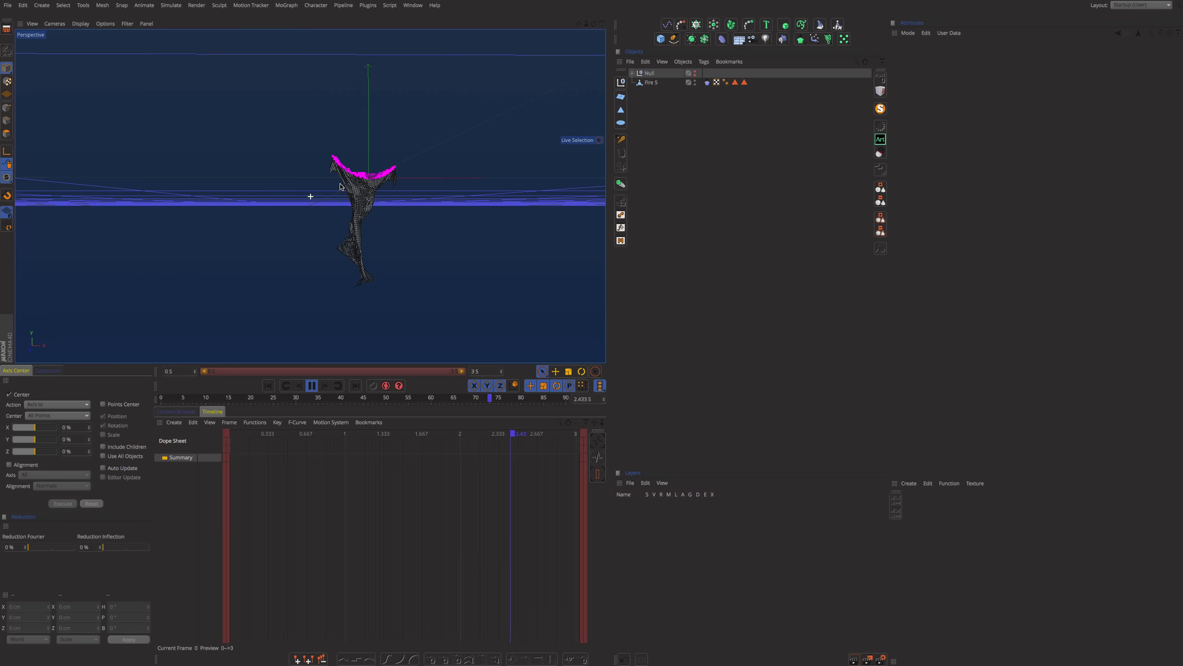
pyautogui.keyDown('alt'); pyautogui.moveTo(375, 191); pyautogui.dragTo(236, 195); pyautogui.keyUp('alt')
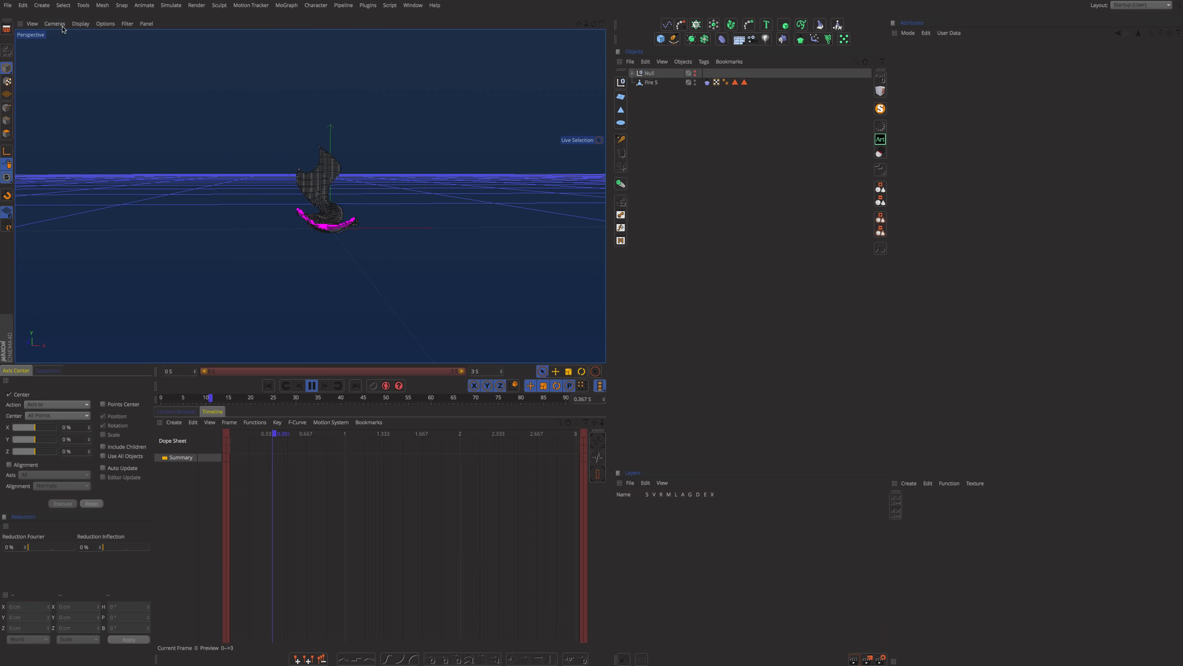
# Step: Display the viewport shaded without wireframe lines, stop the cloth simulation and return to the first frame
pyautogui.click(80, 24)
pyautogui.click(93, 38)
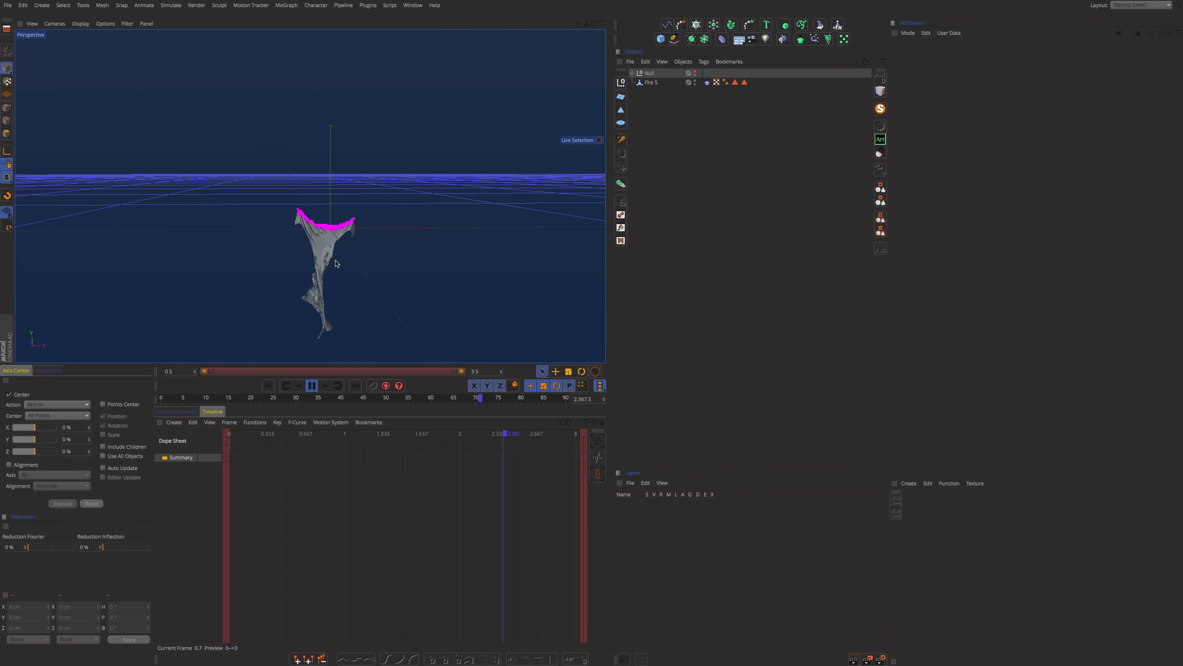
pyautogui.keyDown('alt'); pyautogui.moveTo(367, 252); pyautogui.dragTo(380, 266); pyautogui.keyUp('alt')
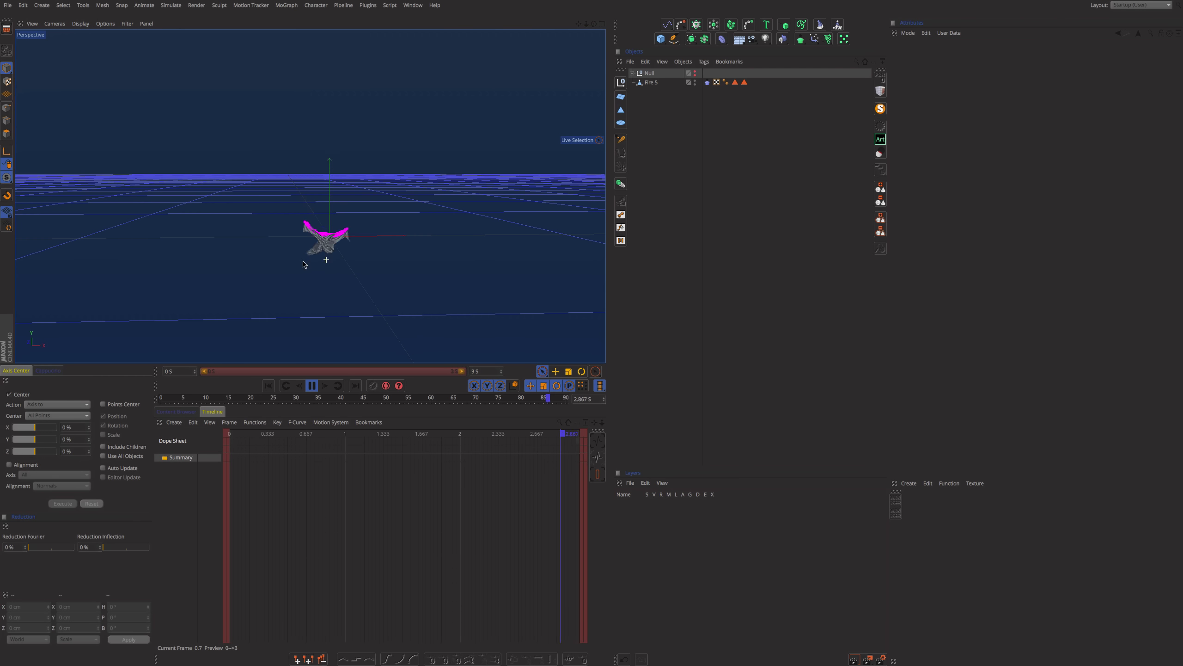
pyautogui.click(311, 386)
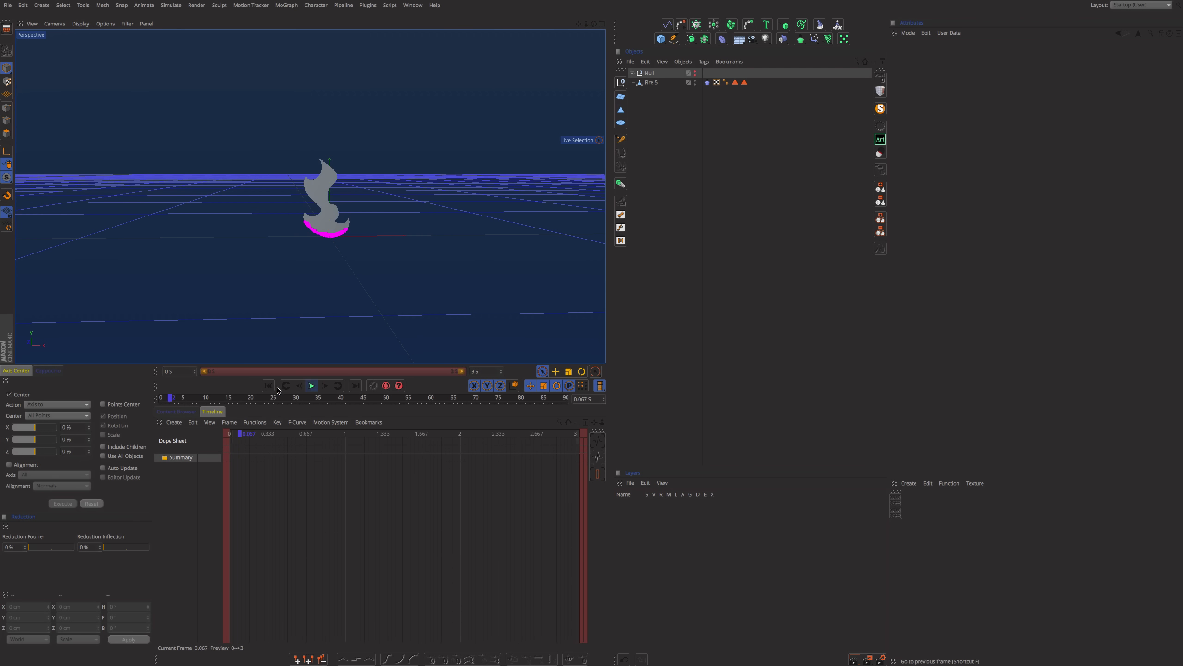
pyautogui.click(272, 386)
pyautogui.scroll(3, 327, 200)
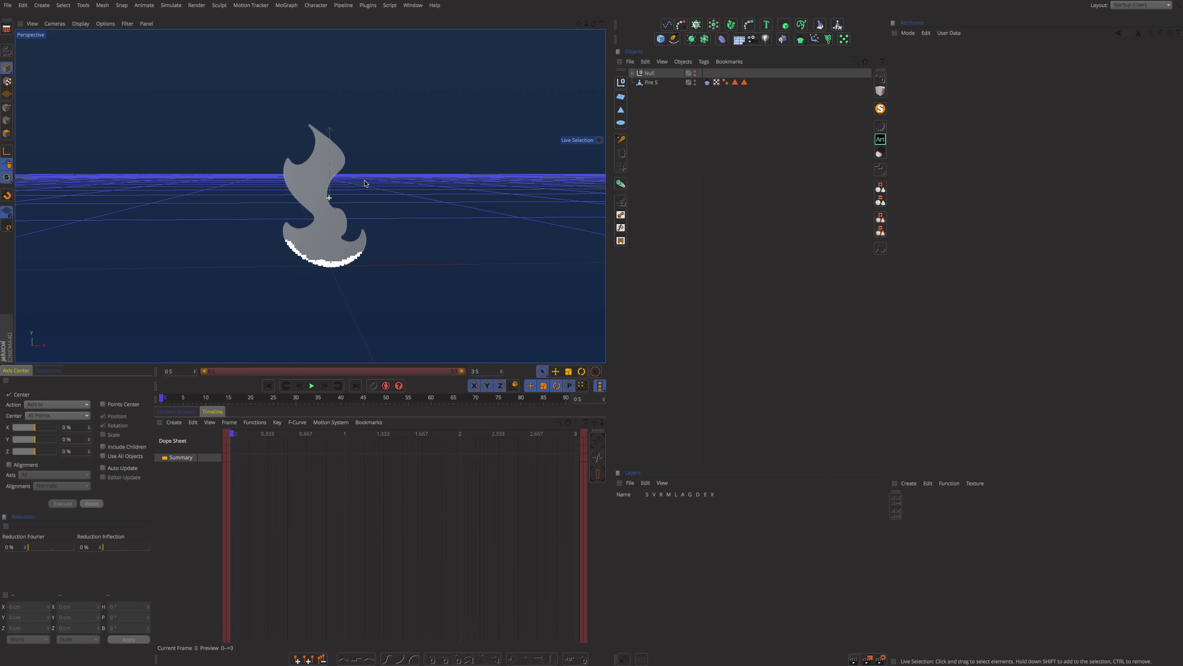
# Step: Set the Gravity force of Fire 5's Cloth tag to 2
pyautogui.click(707, 82)
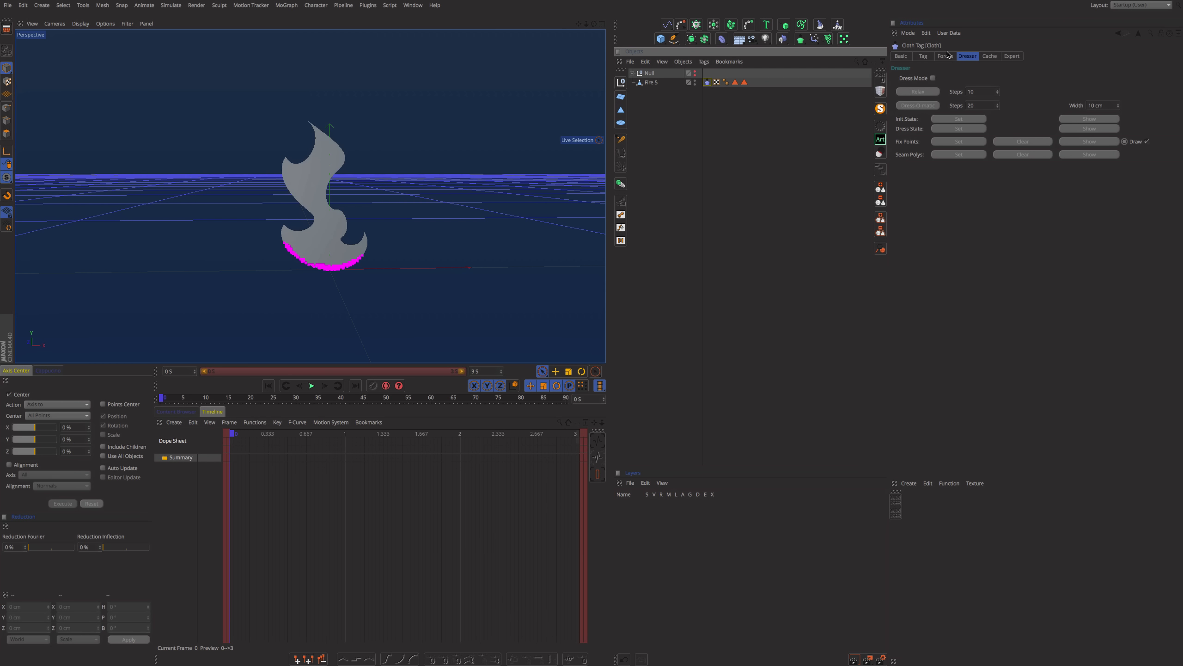
pyautogui.click(948, 56)
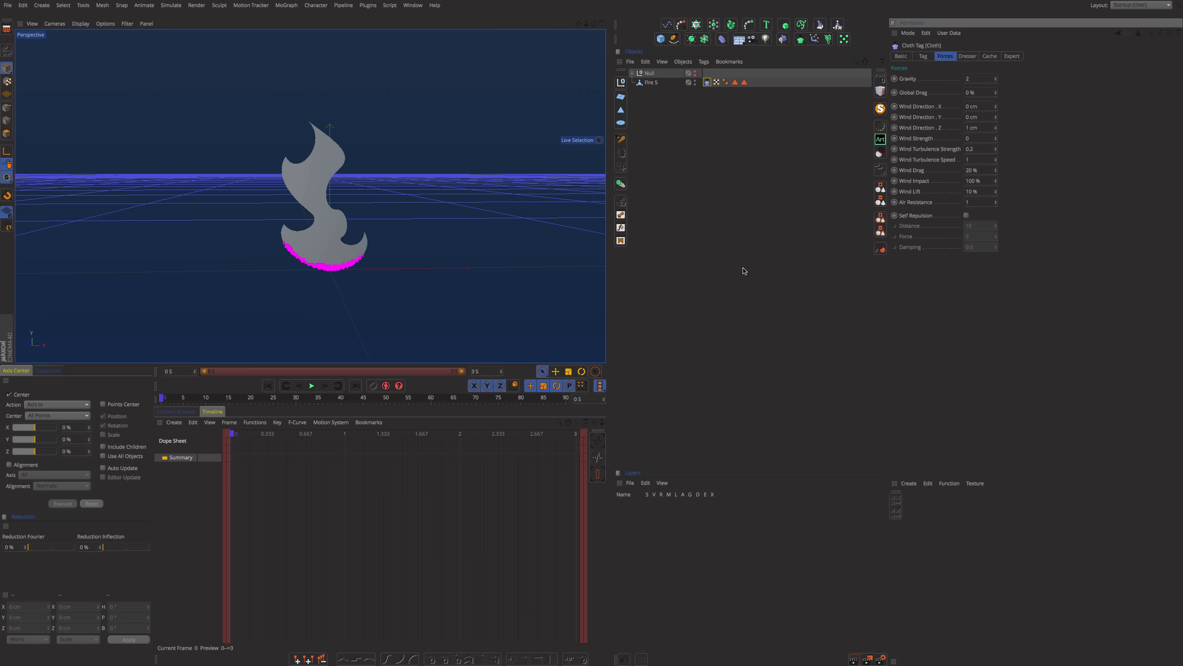
# Step: Play the simulation and try Wind Direction X, Y and Z values of 0.2 cm on Fire 5's Cloth tag
pyautogui.click(311, 386)
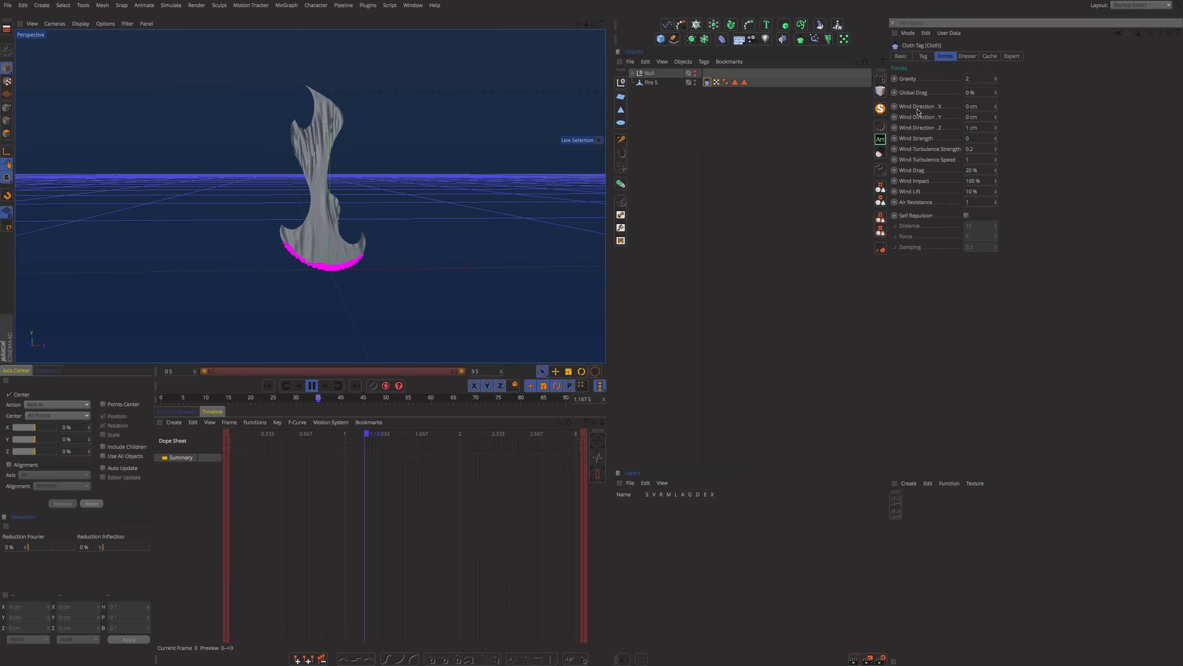
pyautogui.click(971, 107)
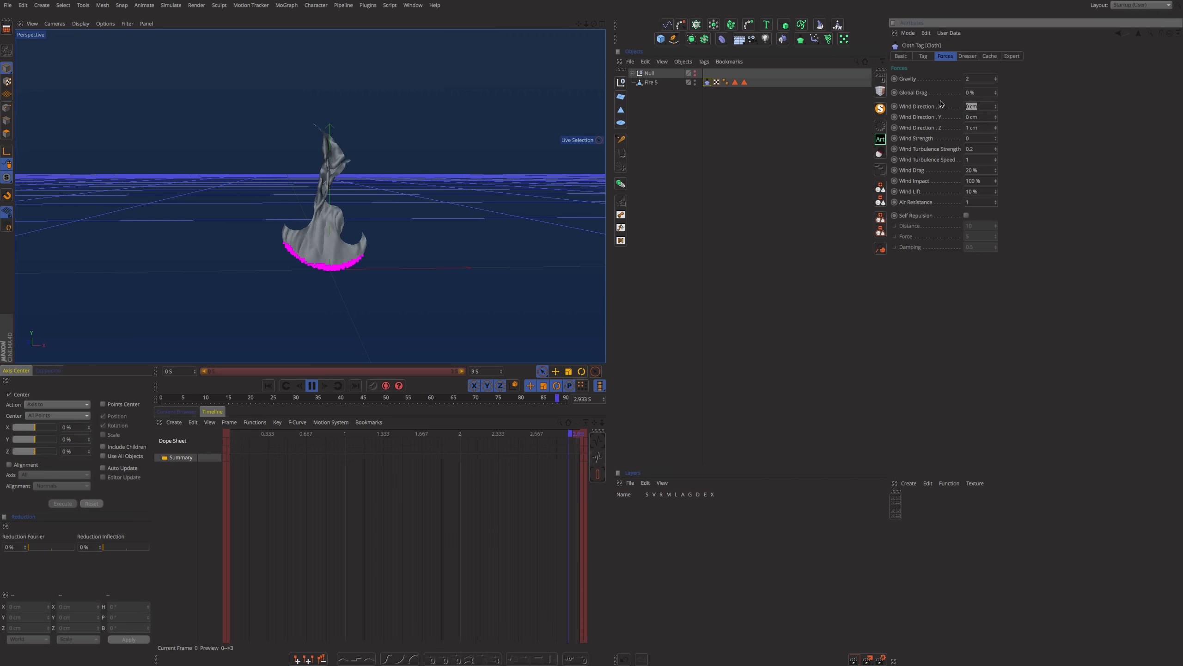
pyautogui.press('BackSpace')
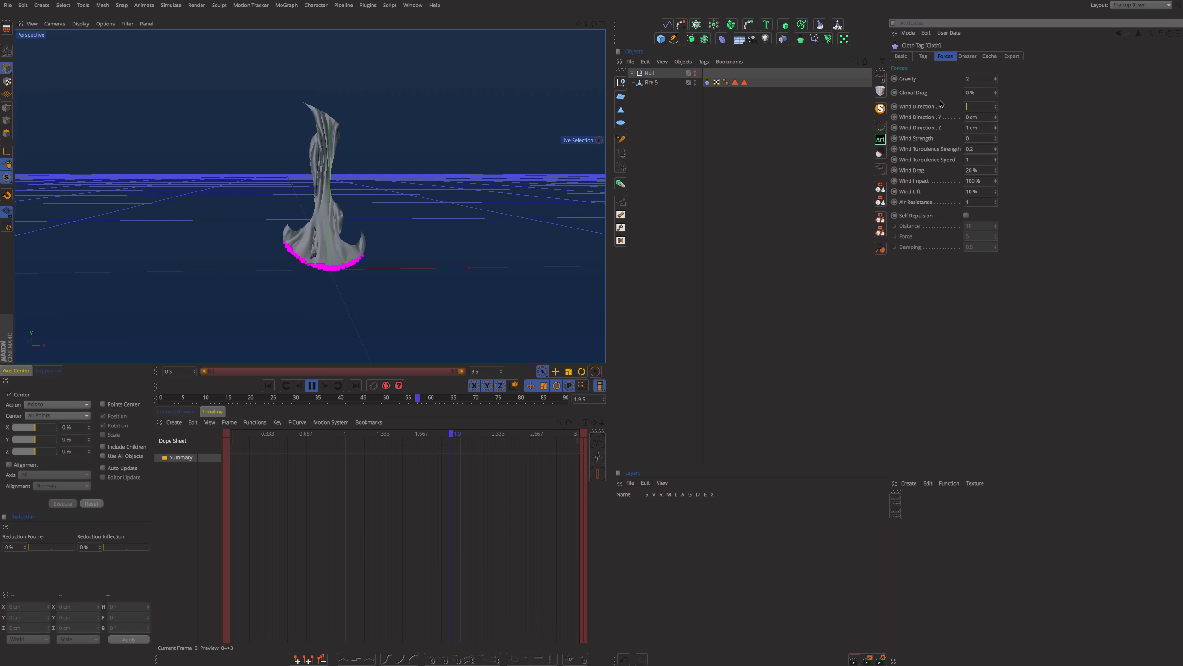
pyautogui.write('2')
pyautogui.write('0.2')
pyautogui.press('Tab')
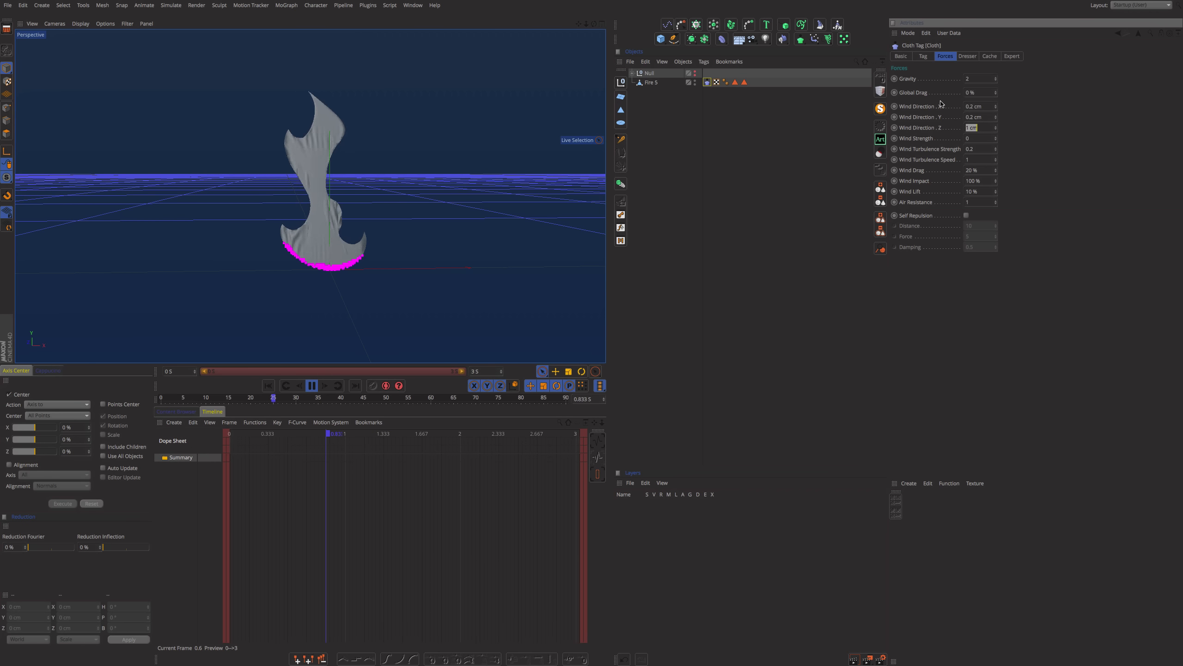
pyautogui.write('0.2')
pyautogui.press('Return')
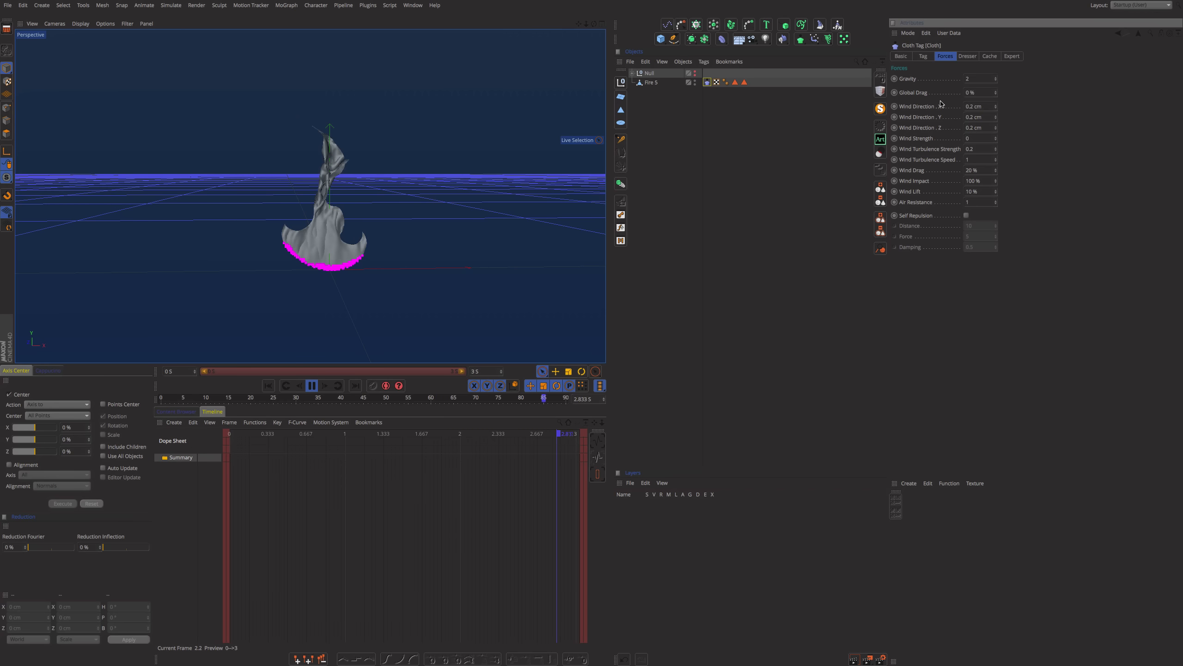
# Step: Try a Wind Strength of 0.6, Wind Turbulence Speed of 38 and Air Resistance of 4.2 on the cloth
pyautogui.press('Tab')
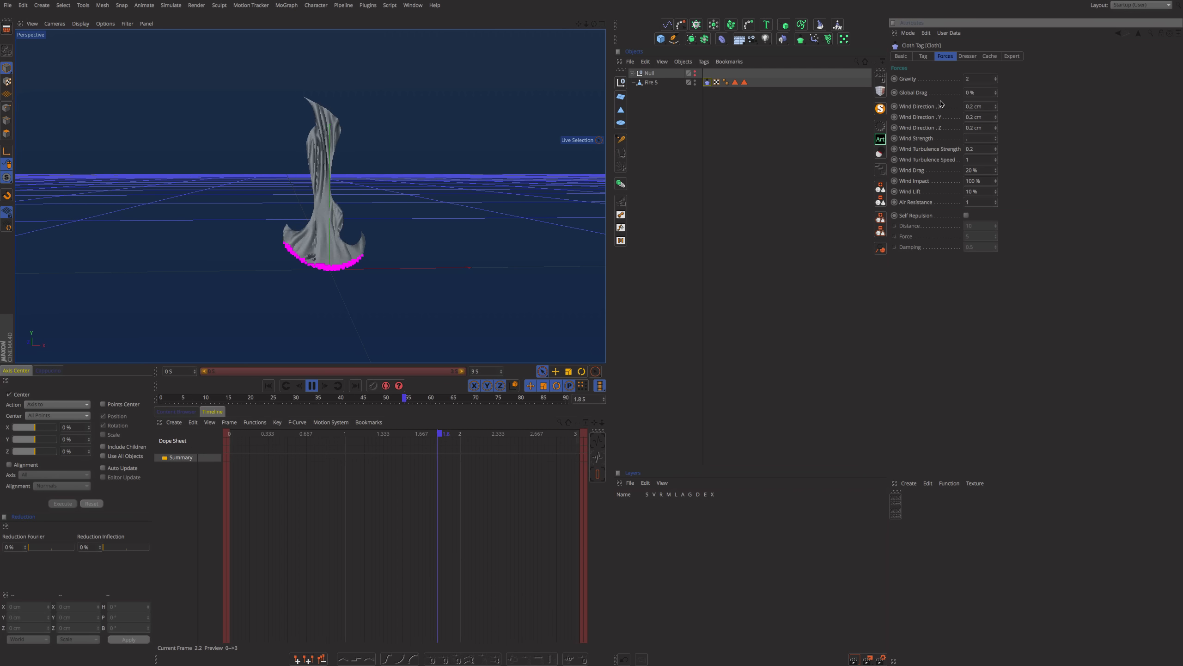
pyautogui.press('Tab')
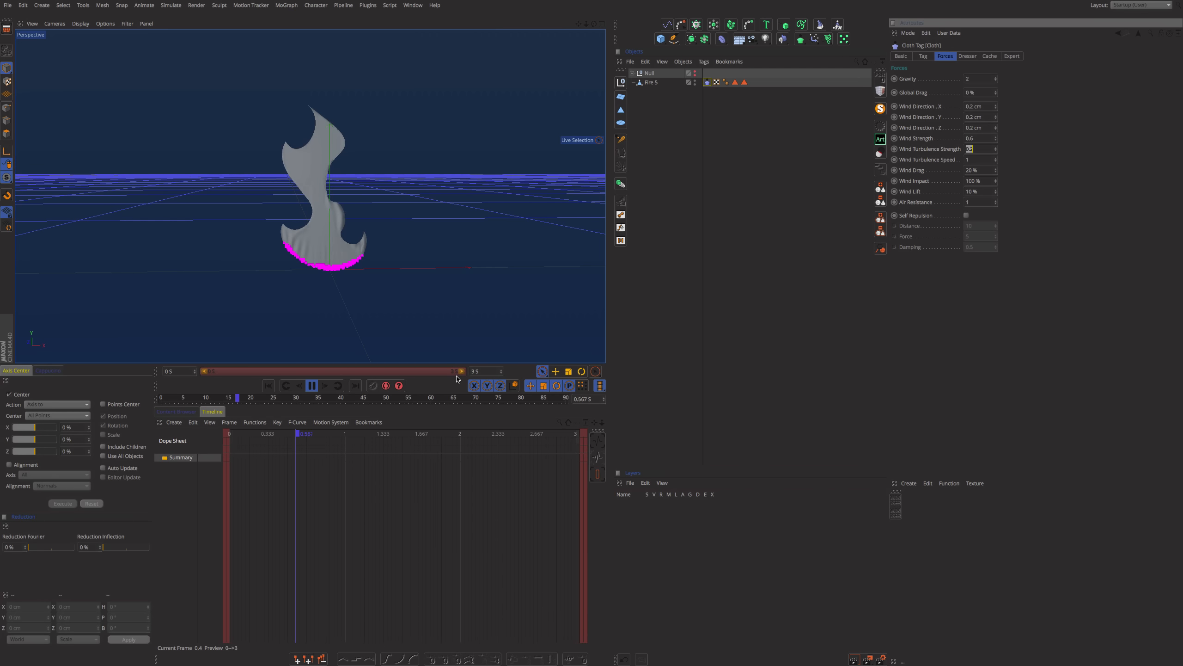
pyautogui.moveTo(461, 371)
pyautogui.mouseDown()
pyautogui.moveTo(305, 371)
pyautogui.moveTo(462, 371)
pyautogui.mouseUp()
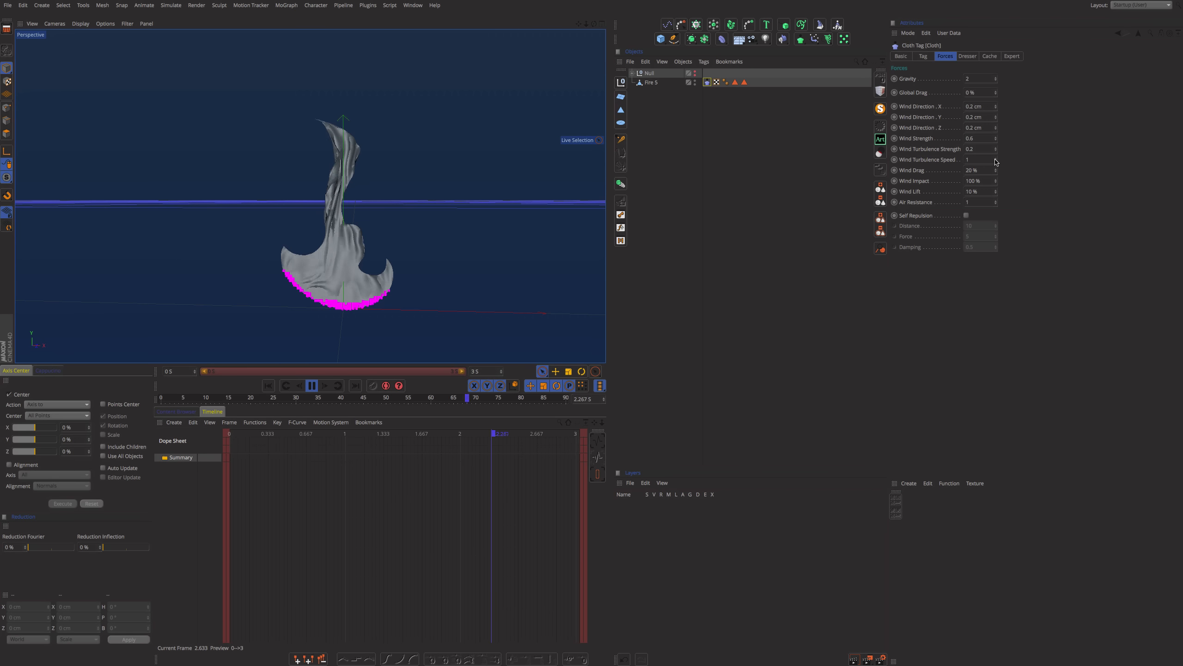
pyautogui.moveTo(995, 160); pyautogui.dragTo(995, 143)
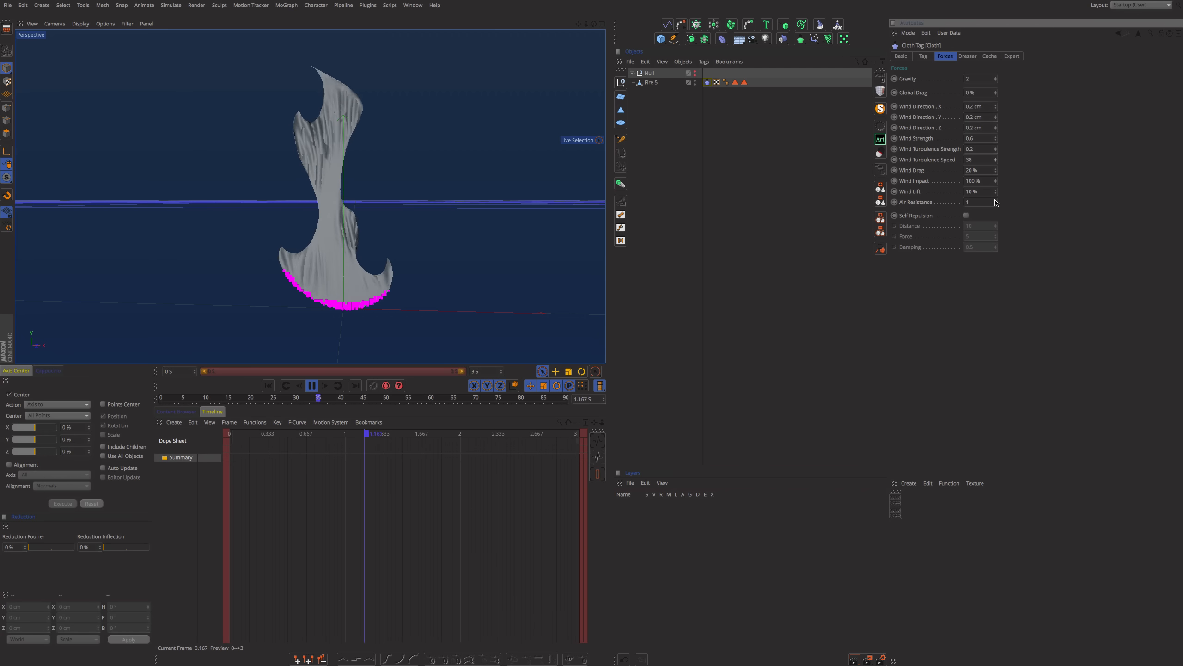
pyautogui.moveTo(995, 202); pyautogui.dragTo(996, 205)
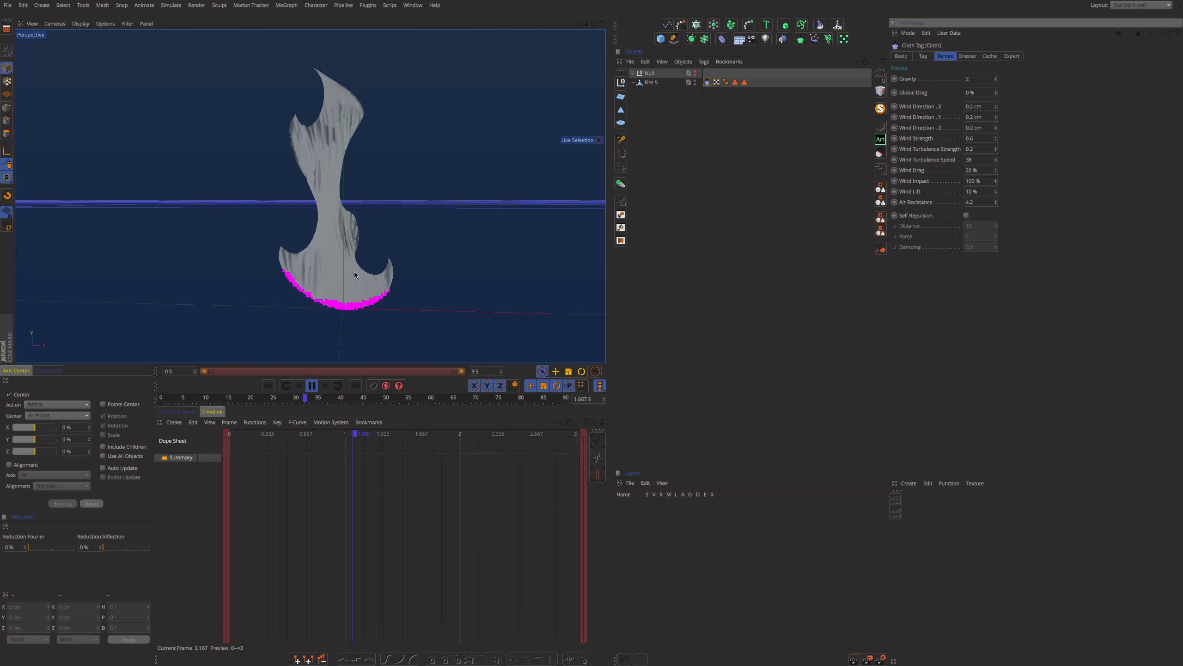
pyautogui.moveTo(397, 227)
pyautogui.keyDown('alt'); pyautogui.mouseDown()
pyautogui.moveTo(320, 244)
pyautogui.moveTo(392, 231)
pyautogui.mouseUp(); pyautogui.keyUp('alt')
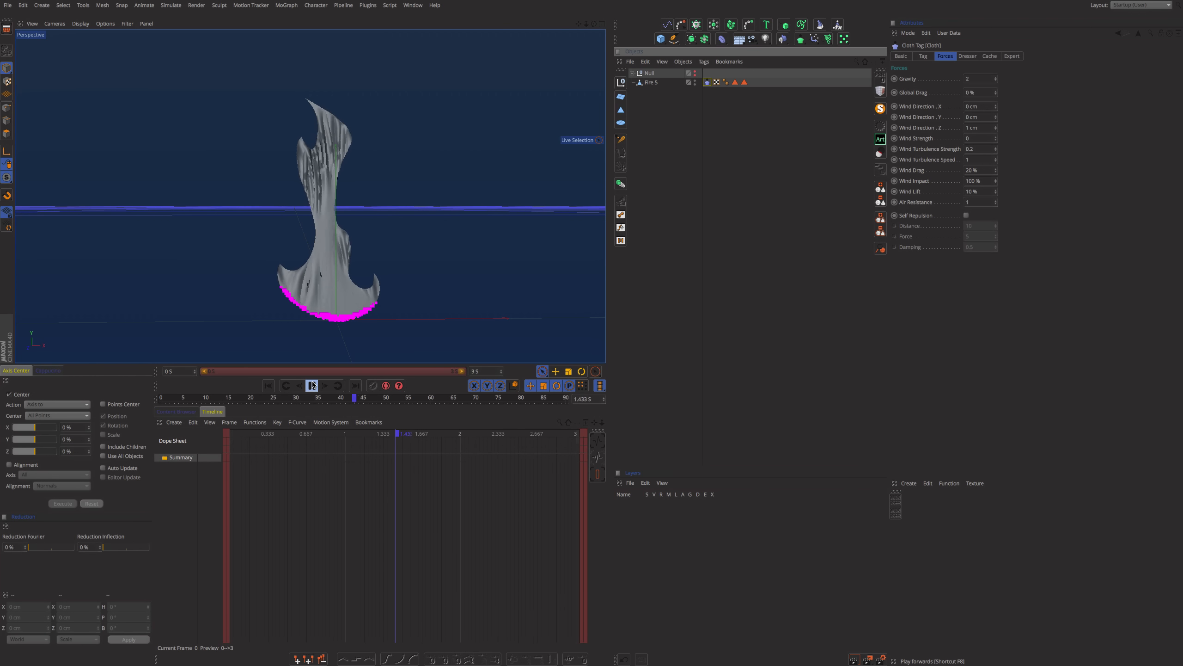
# Step: Pause the simulation, render a close-up of the flame in the viewport and inspect the cloth's creases
pyautogui.click(311, 386)
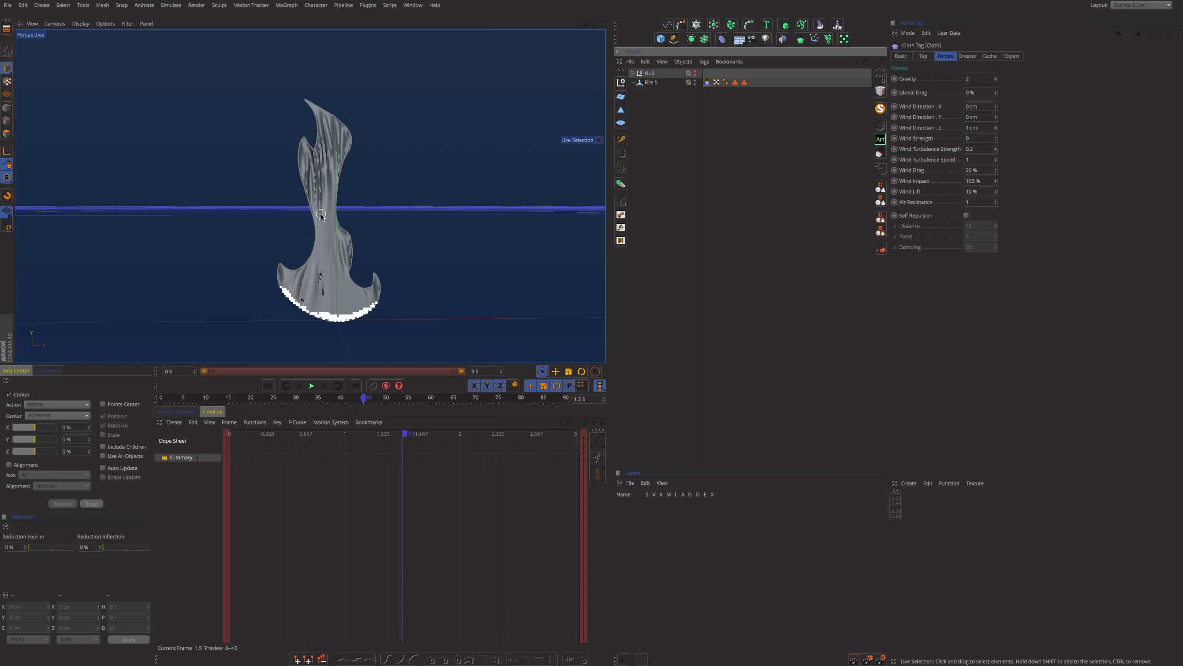
pyautogui.scroll(8, 317, 233)
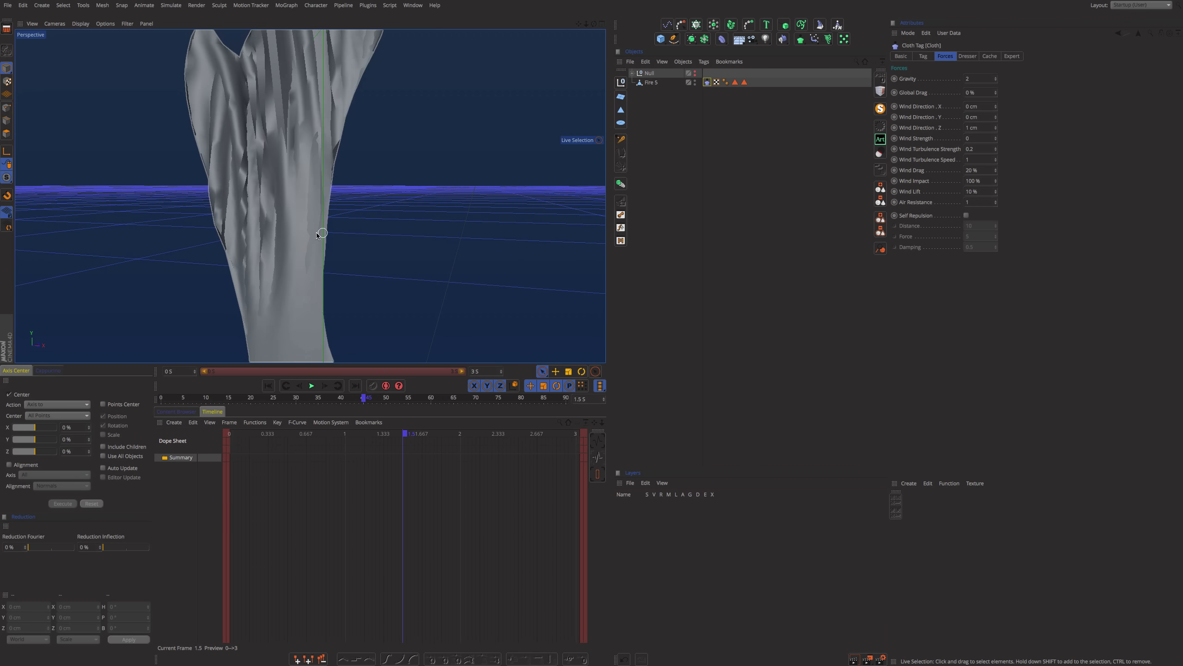
pyautogui.hotkey('ctrl', 'r')
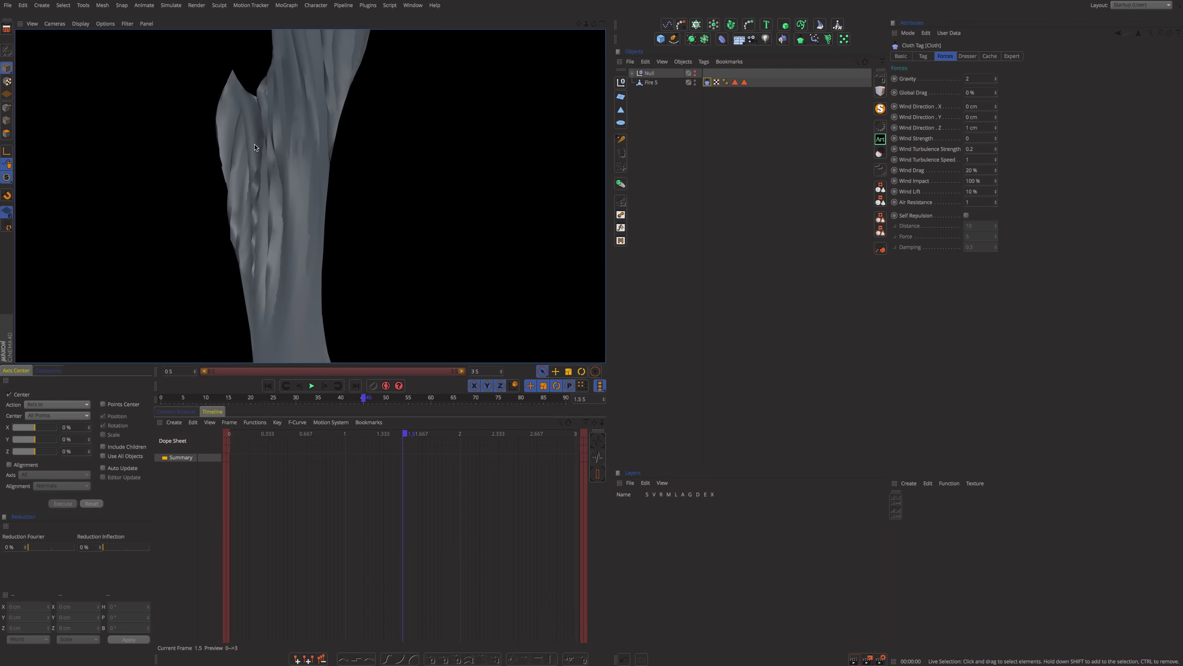
pyautogui.keyDown('alt'); pyautogui.moveTo(410, 230); pyautogui.dragTo(333, 227, button='right'); pyautogui.keyUp('alt')
pyautogui.keyDown('alt'); pyautogui.moveTo(333, 252); pyautogui.dragTo(332, 302); pyautogui.keyUp('alt')
pyautogui.keyDown('alt'); pyautogui.moveTo(461, 323); pyautogui.dragTo(407, 323, button='right'); pyautogui.keyUp('alt')
pyautogui.keyDown('alt'); pyautogui.moveTo(473, 298); pyautogui.dragTo(410, 249, button='middle'); pyautogui.keyUp('alt')
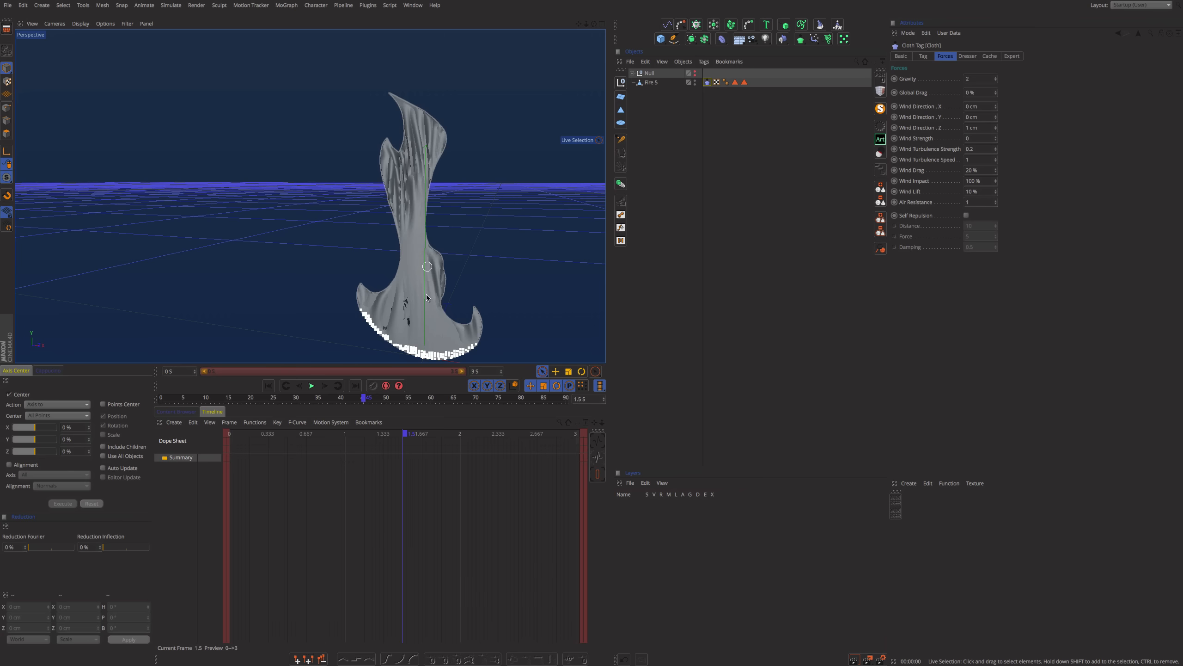
pyautogui.keyDown('alt'); pyautogui.moveTo(429, 302); pyautogui.dragTo(457, 288); pyautogui.keyUp('alt')
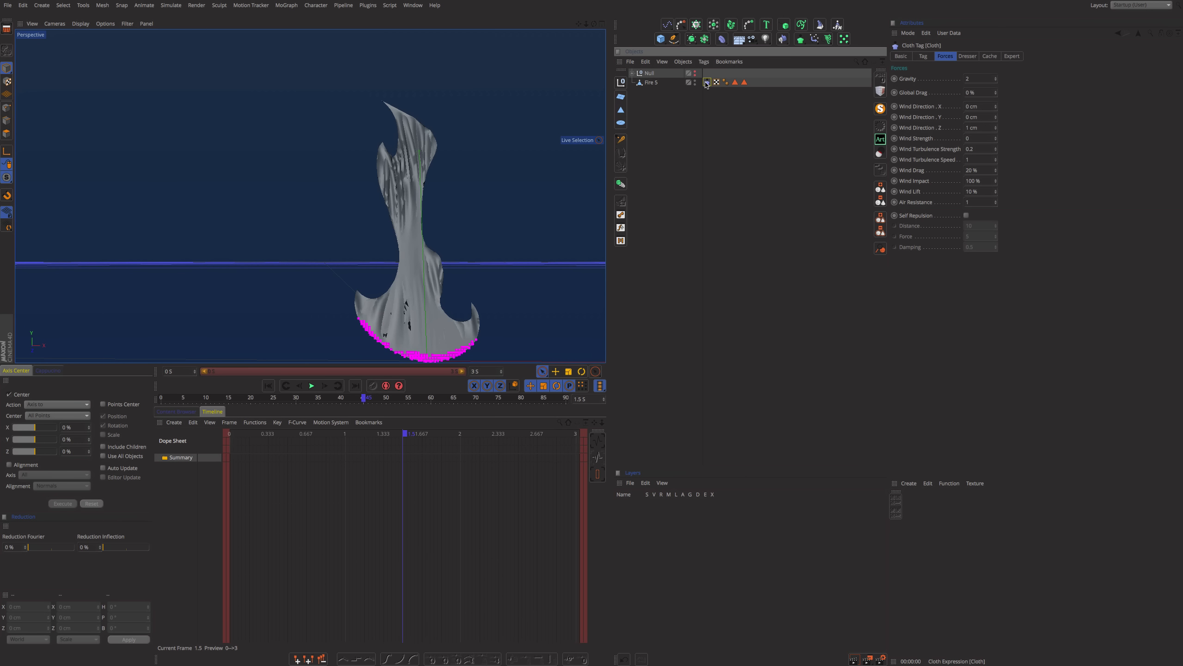
# Step: Set the Cloth tag's Flexion to 75% and replay the simulation from the first frame
pyautogui.click(923, 56)
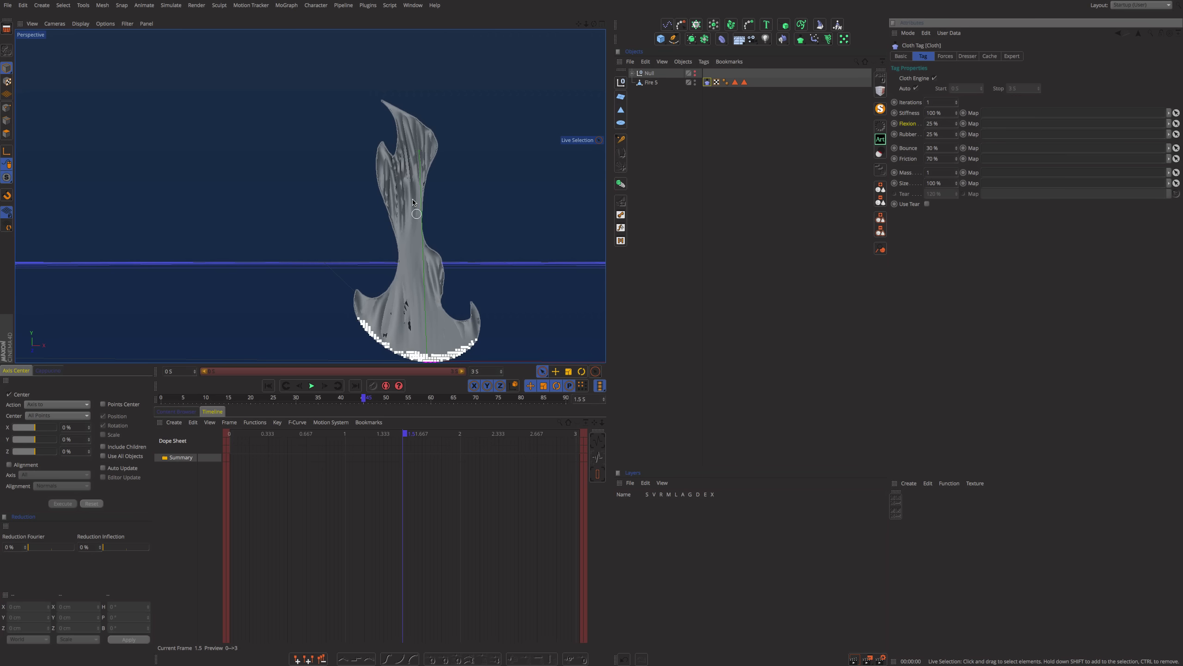
pyautogui.click(272, 386)
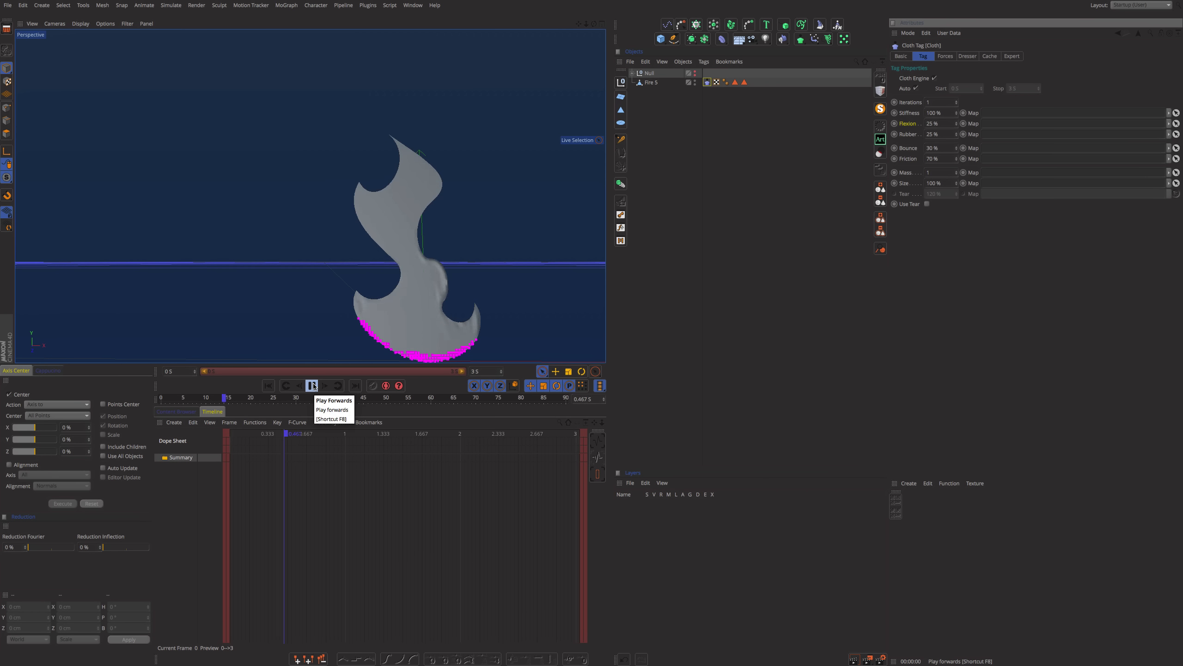
pyautogui.click(312, 386)
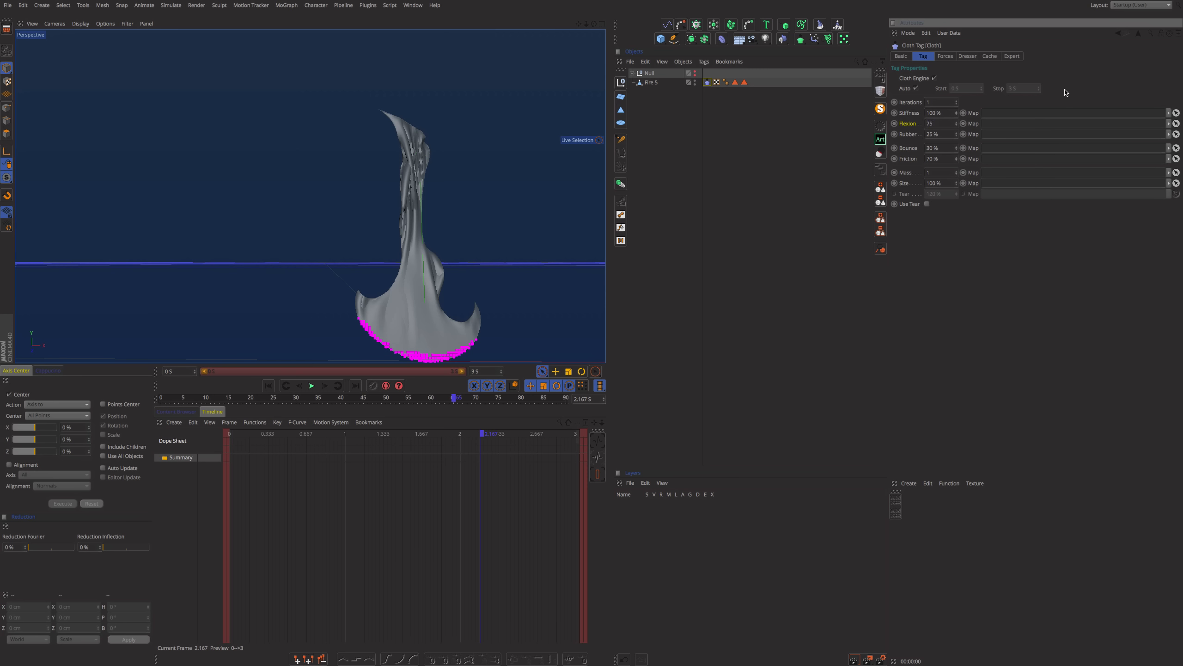
pyautogui.click(752, 241)
pyautogui.click(270, 387)
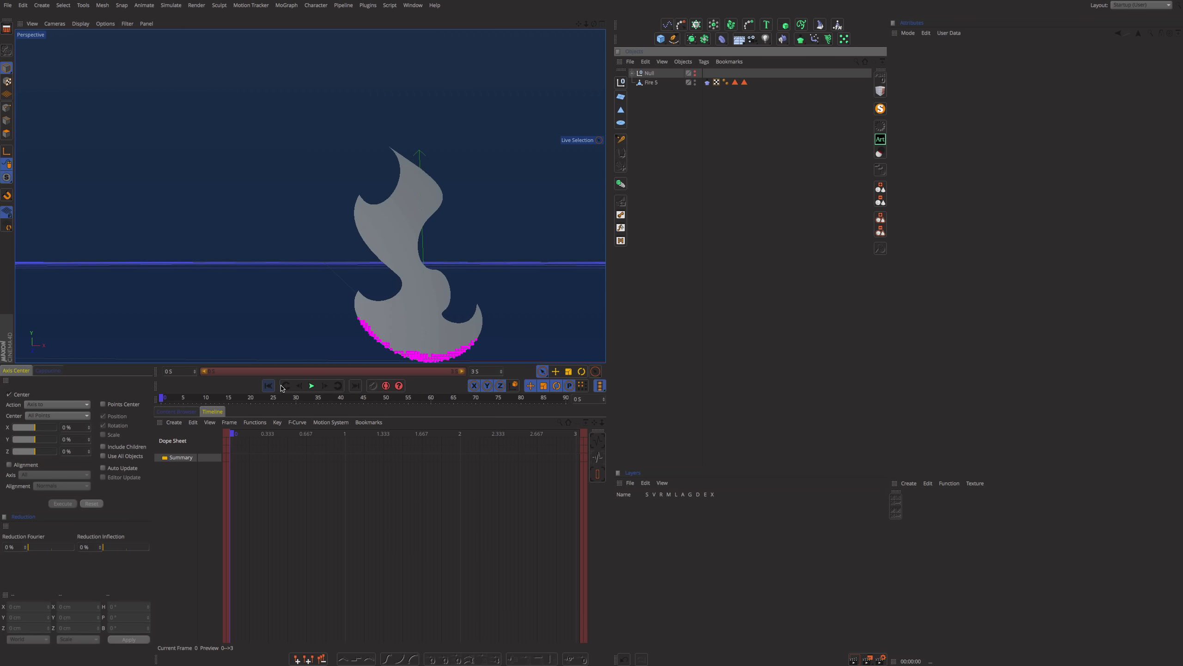
pyautogui.click(312, 386)
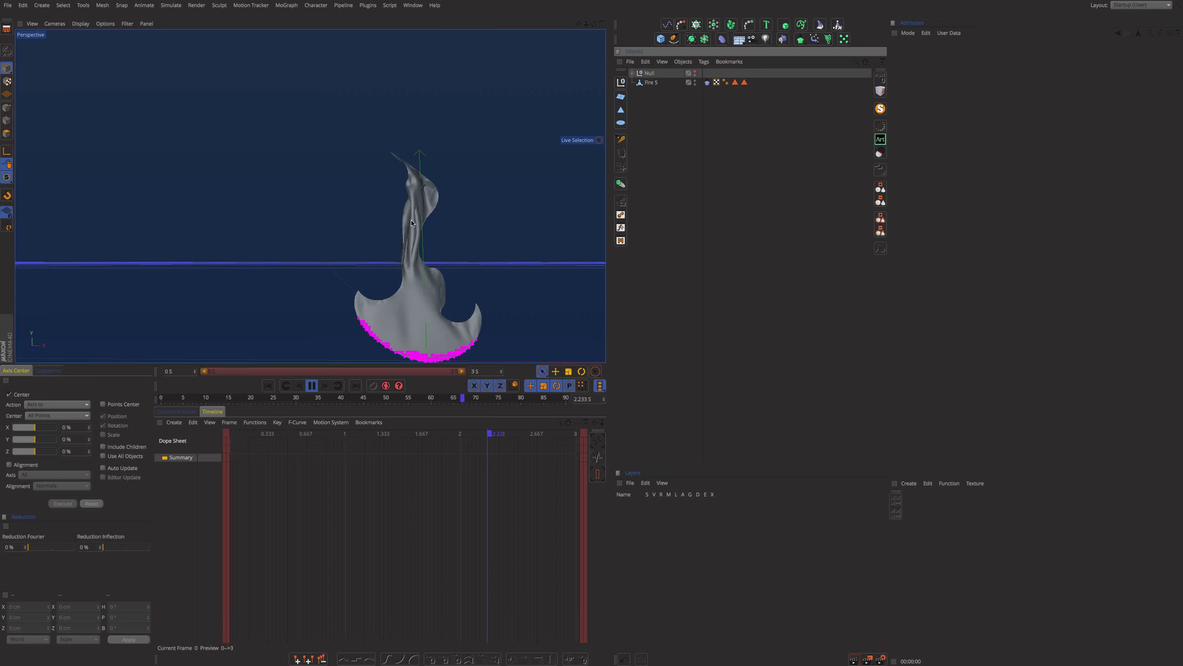
# Step: Set Fire 5's Cloth tag to 82% Flexion and 0% Bounce while the simulation plays
pyautogui.click(707, 82)
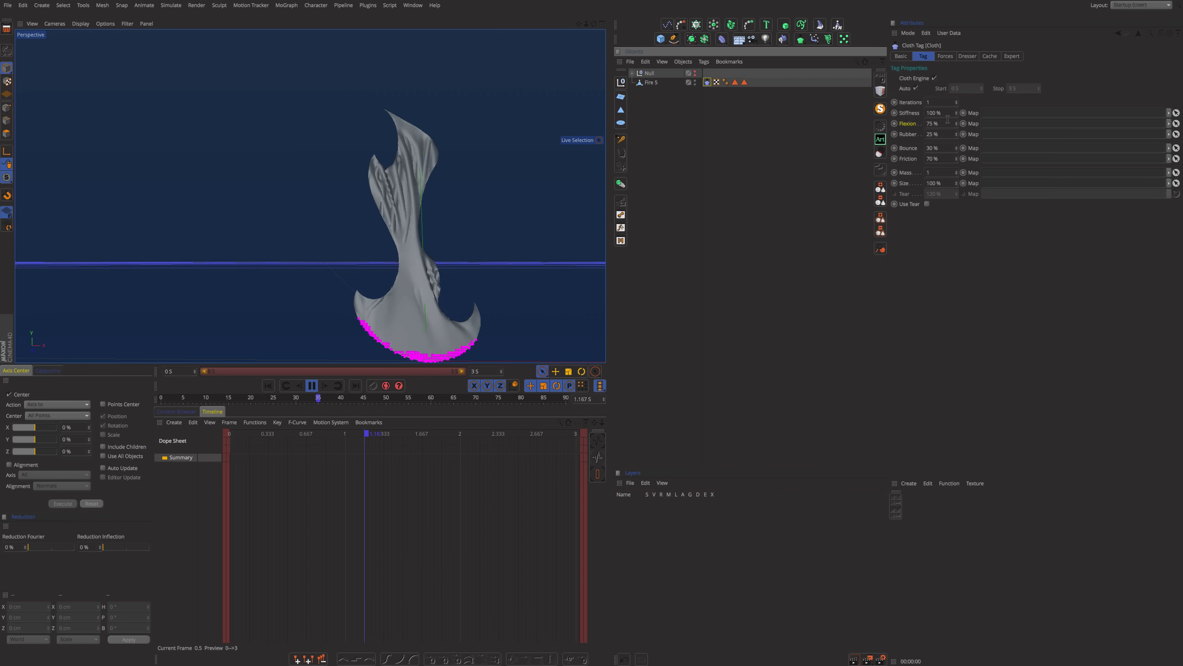
pyautogui.moveTo(956, 123); pyautogui.dragTo(957, 126)
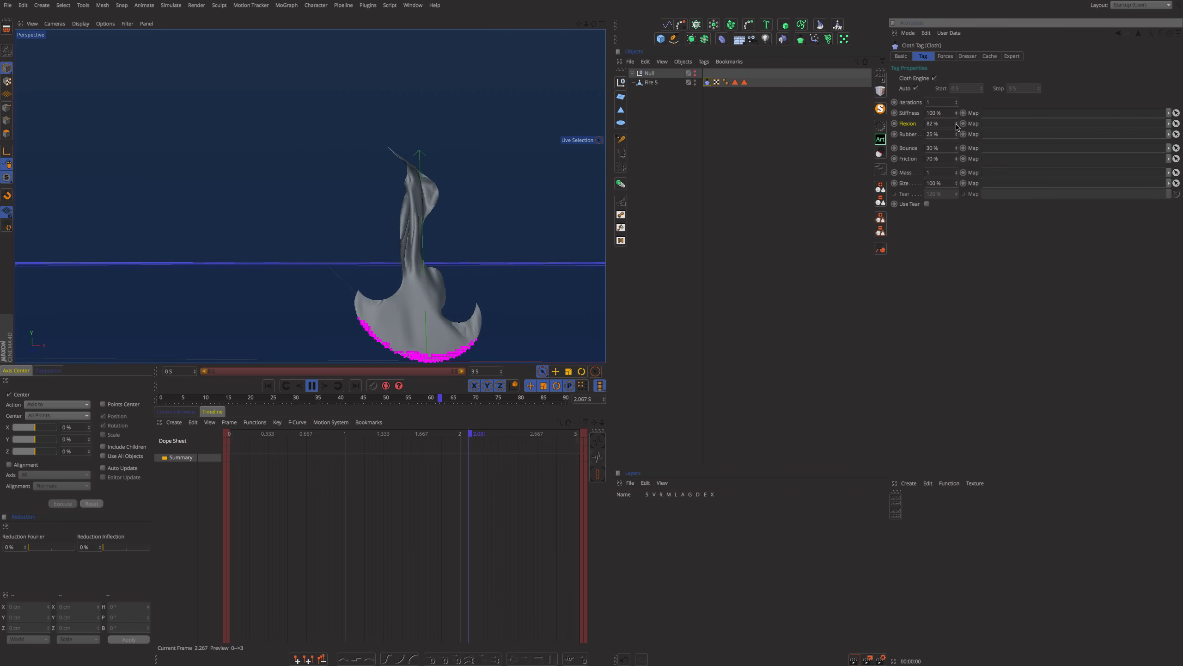
pyautogui.click(934, 148)
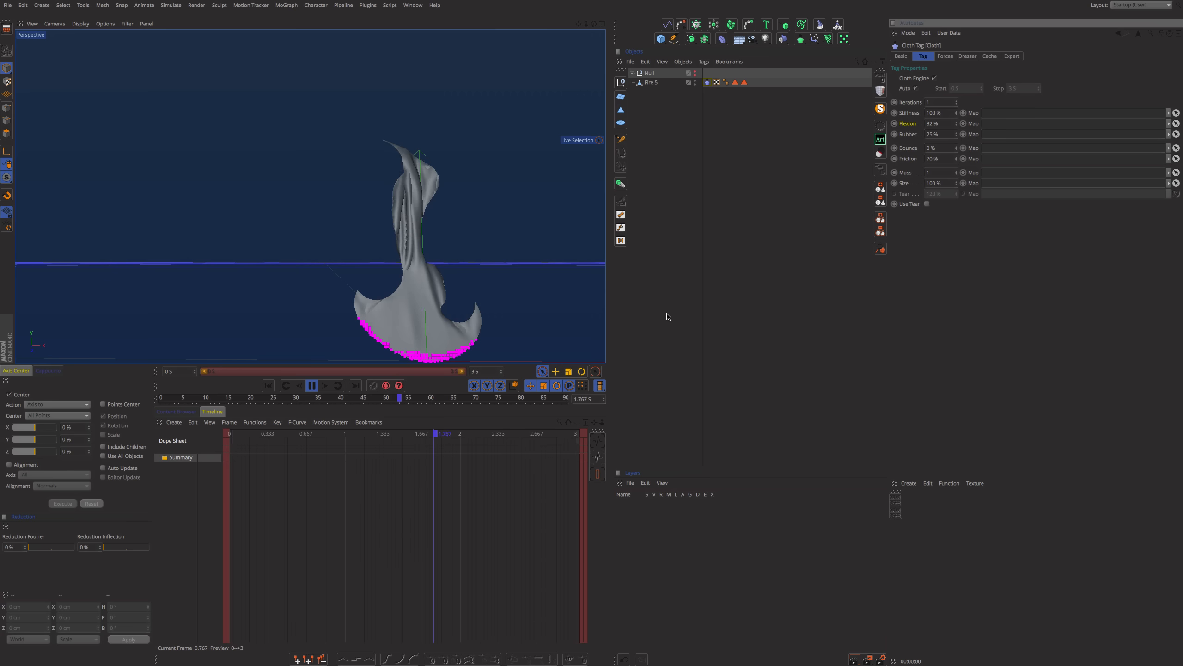
pyautogui.click(685, 320)
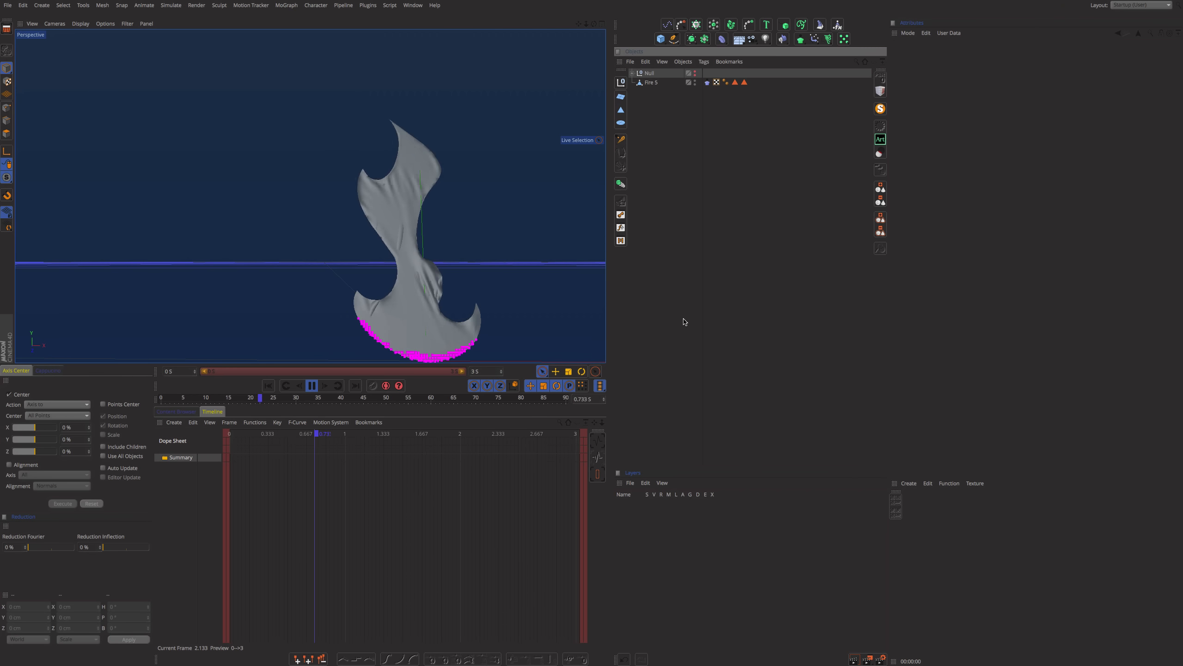
# Step: Set the Cloth tag's Gravity force to 0 and Global Drag to 1%
pyautogui.click(707, 81)
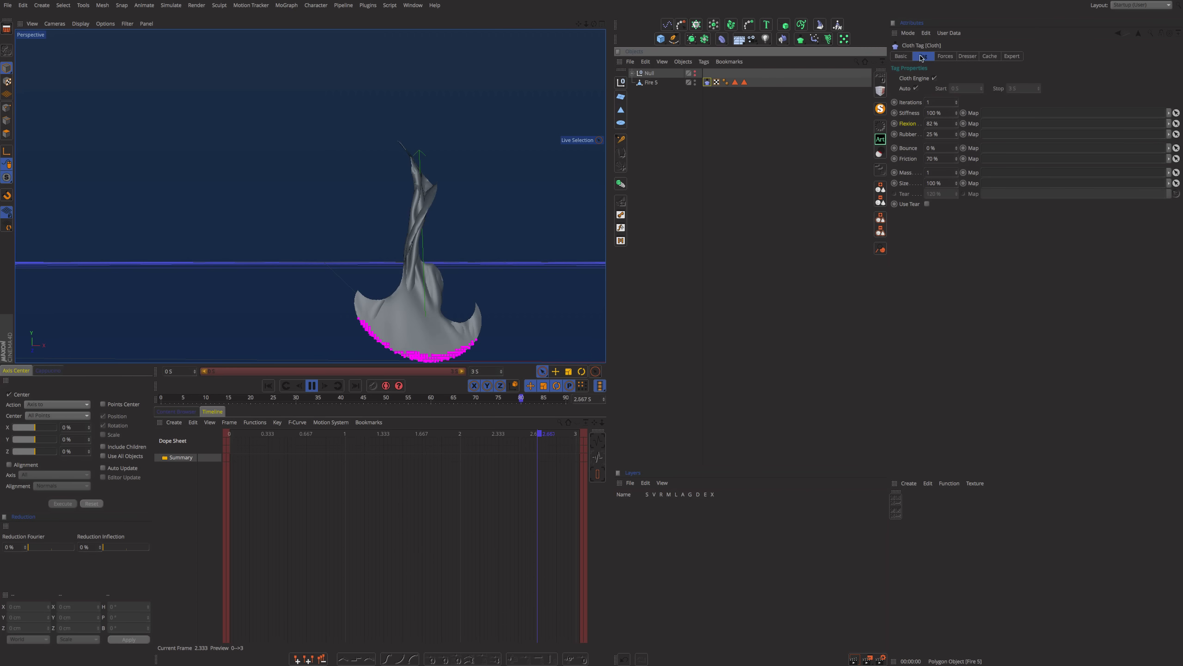
pyautogui.click(946, 56)
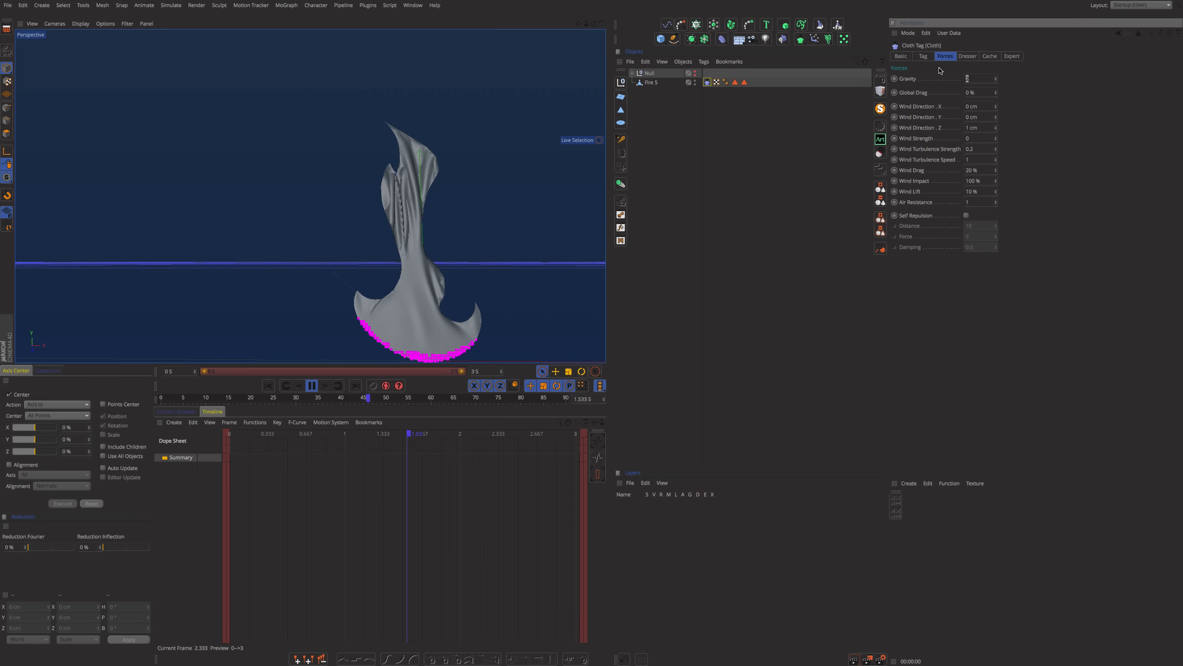
pyautogui.click(994, 93)
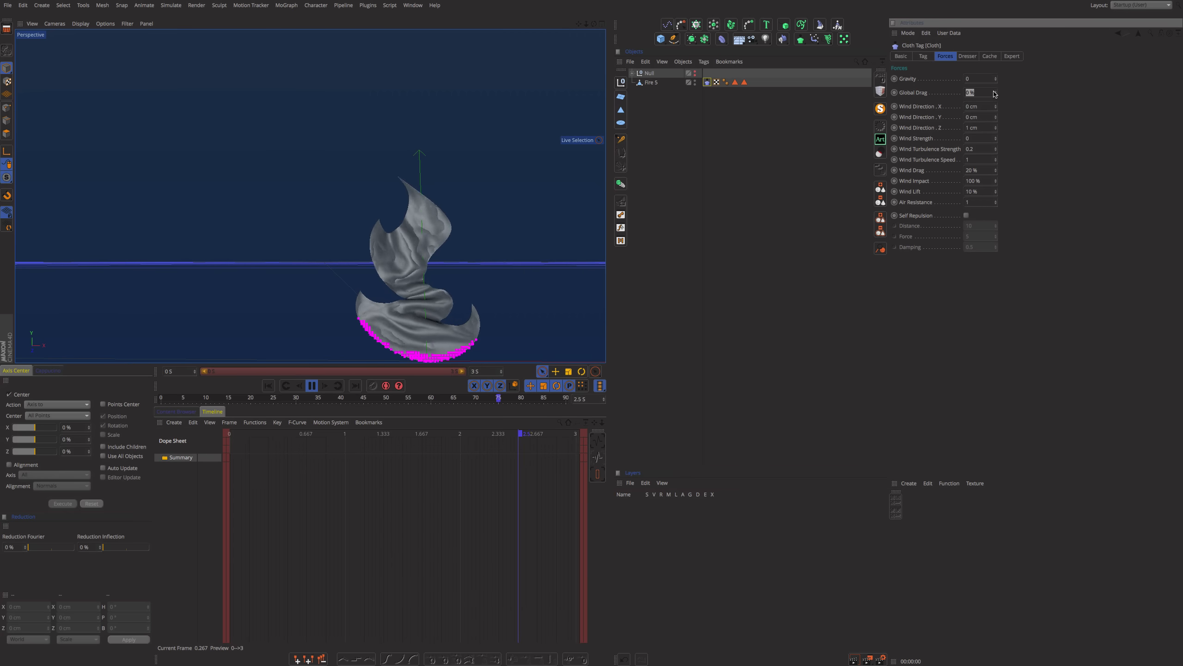
pyautogui.write('1')
pyautogui.press('Return')
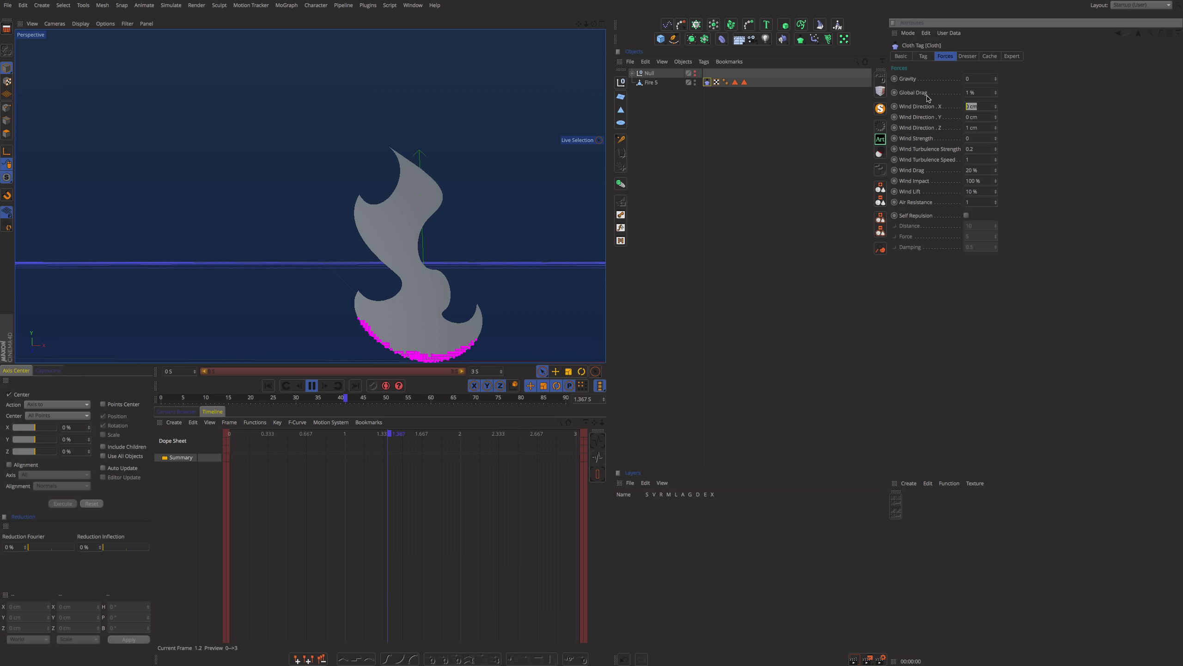
# Step: Set the cloth's Wind Direction to 0.1 cm in X, 4 cm in Y and -0.4 cm in Z
pyautogui.press('BackSpace')
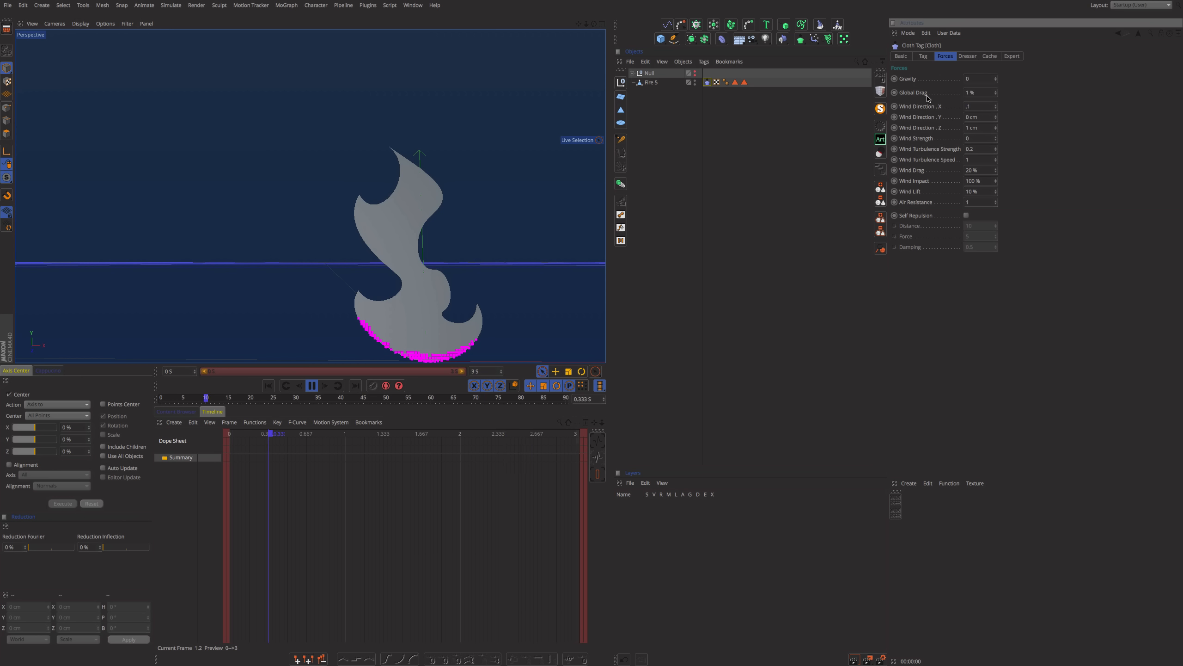
pyautogui.press('Tab')
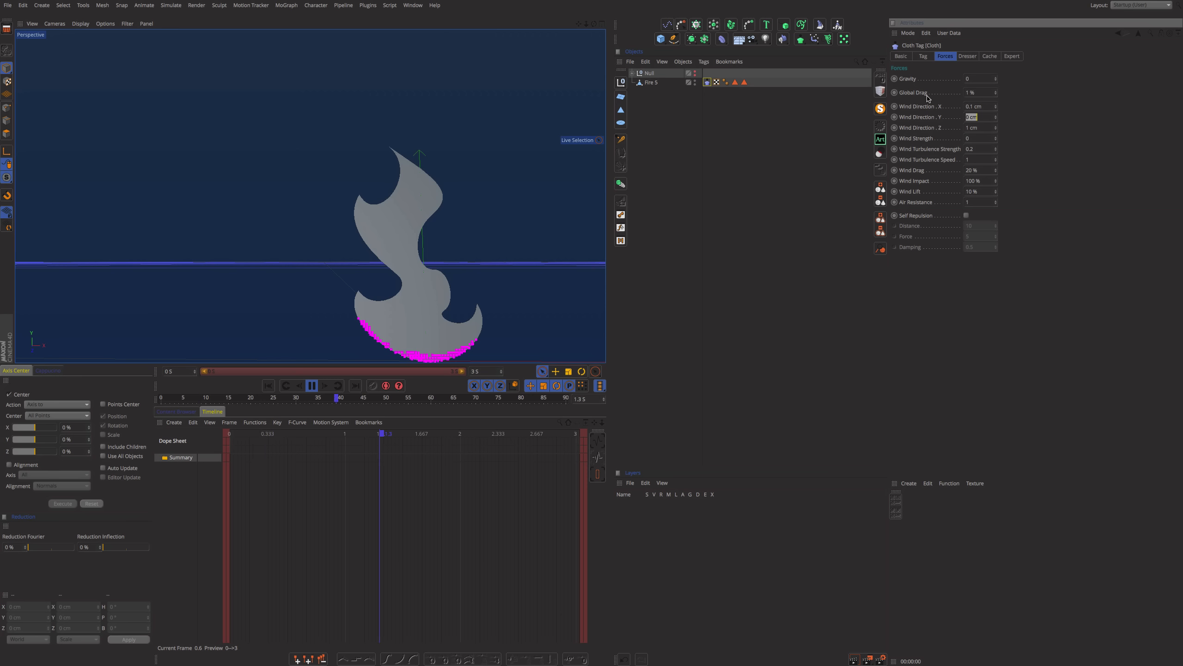
pyautogui.press('BackSpace')
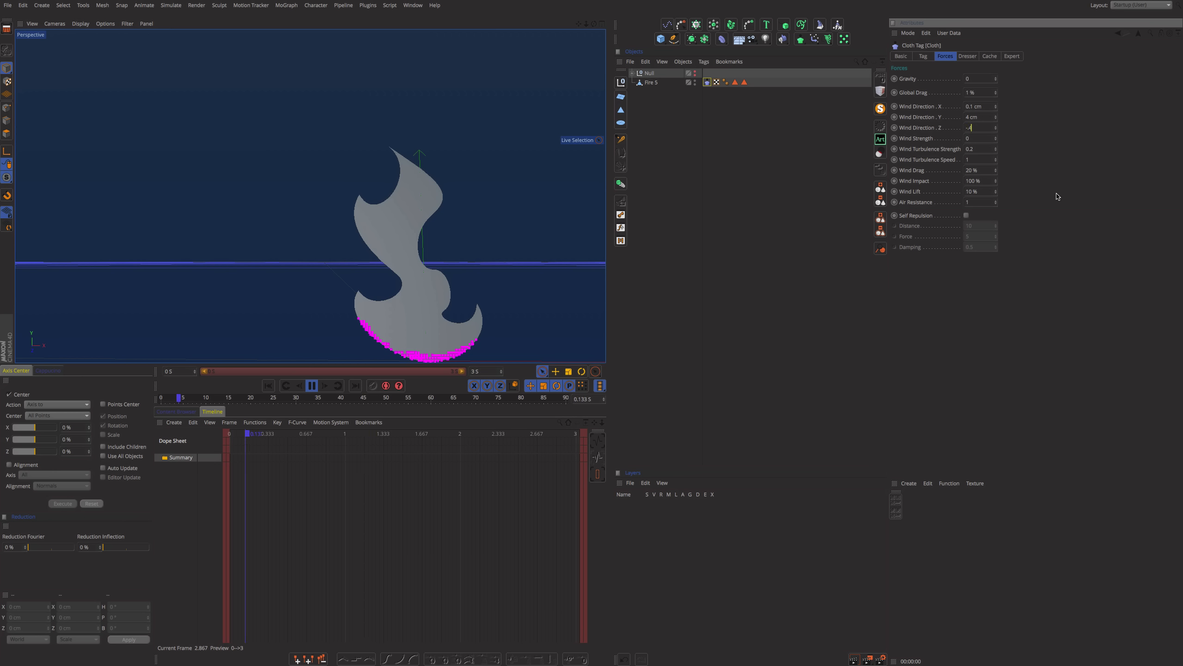
pyautogui.write('-.4')
pyautogui.press('Tab')
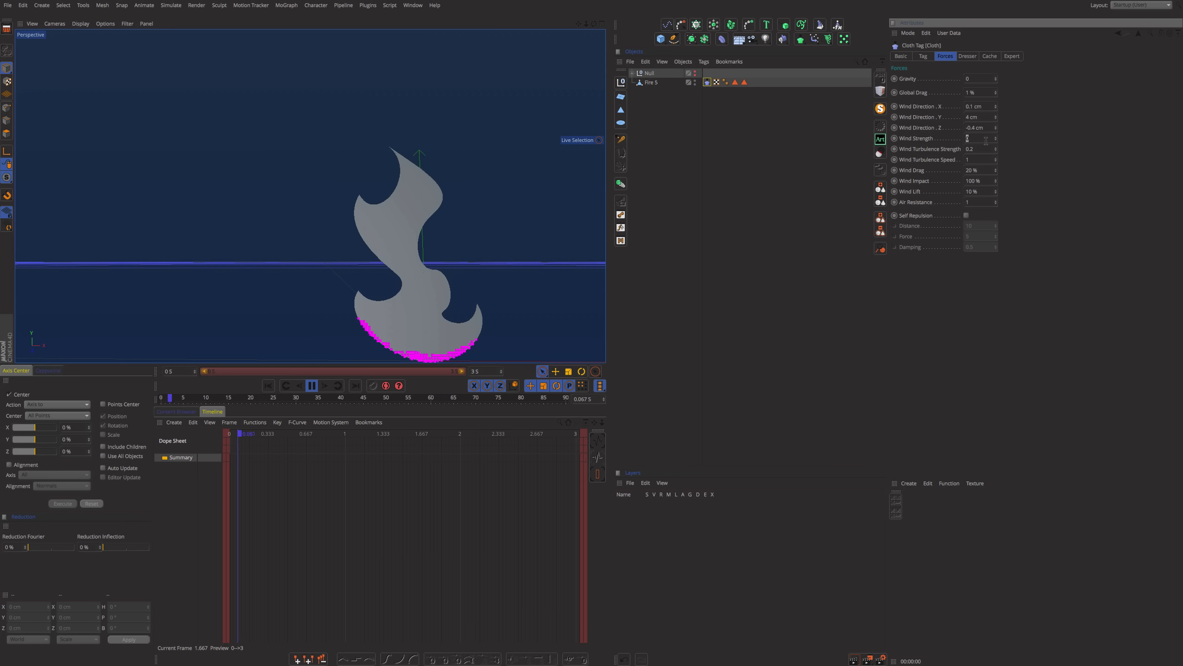
# Step: Set the Cloth tag's Wind Strength to 0.6
pyautogui.write('.')
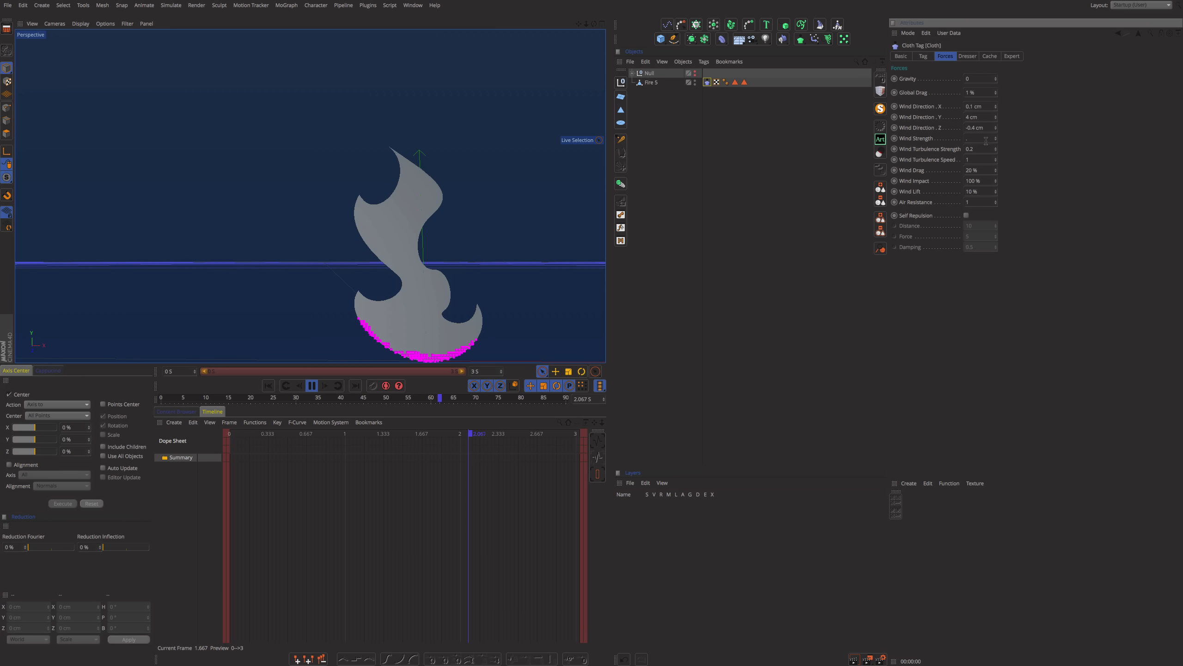
pyautogui.write('6')
pyautogui.press('Return')
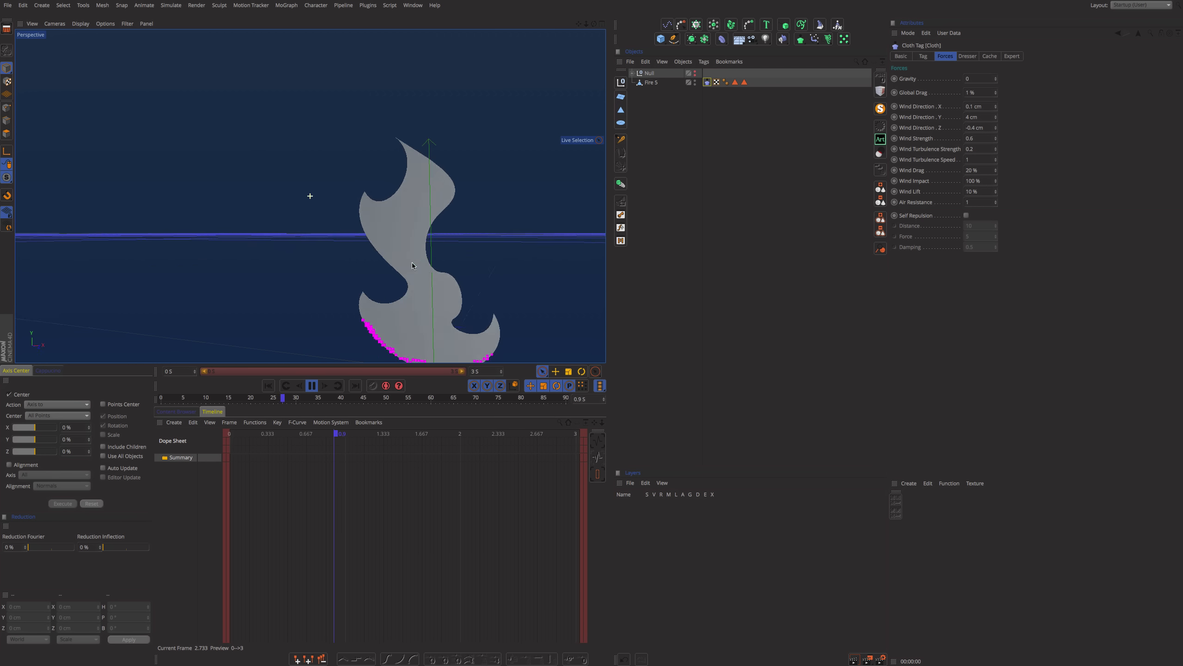
# Step: Set the Cloth tag's Wind Turbulence Strength to 26.2 and Wind Turbulence Speed to 26 while the simulation plays
pyautogui.keyDown('alt'); pyautogui.moveTo(310, 196); pyautogui.dragTo(376, 244); pyautogui.keyUp('alt')
pyautogui.keyDown('alt'); pyautogui.moveTo(377, 243); pyautogui.dragTo(354, 185, button='middle'); pyautogui.keyUp('alt')
pyautogui.keyDown('alt'); pyautogui.moveTo(354, 185); pyautogui.dragTo(361, 164); pyautogui.keyUp('alt')
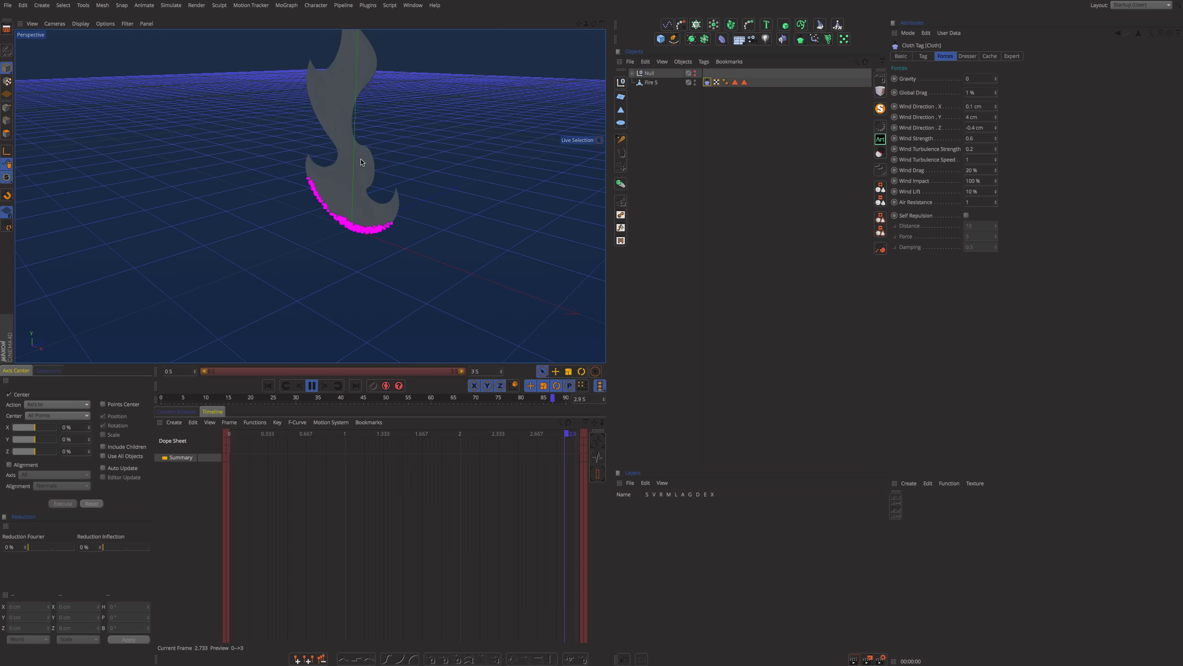
pyautogui.keyDown('alt'); pyautogui.moveTo(361, 164); pyautogui.dragTo(384, 188, button='right'); pyautogui.keyUp('alt')
pyautogui.keyDown('alt'); pyautogui.moveTo(383, 188); pyautogui.dragTo(389, 149); pyautogui.keyUp('alt')
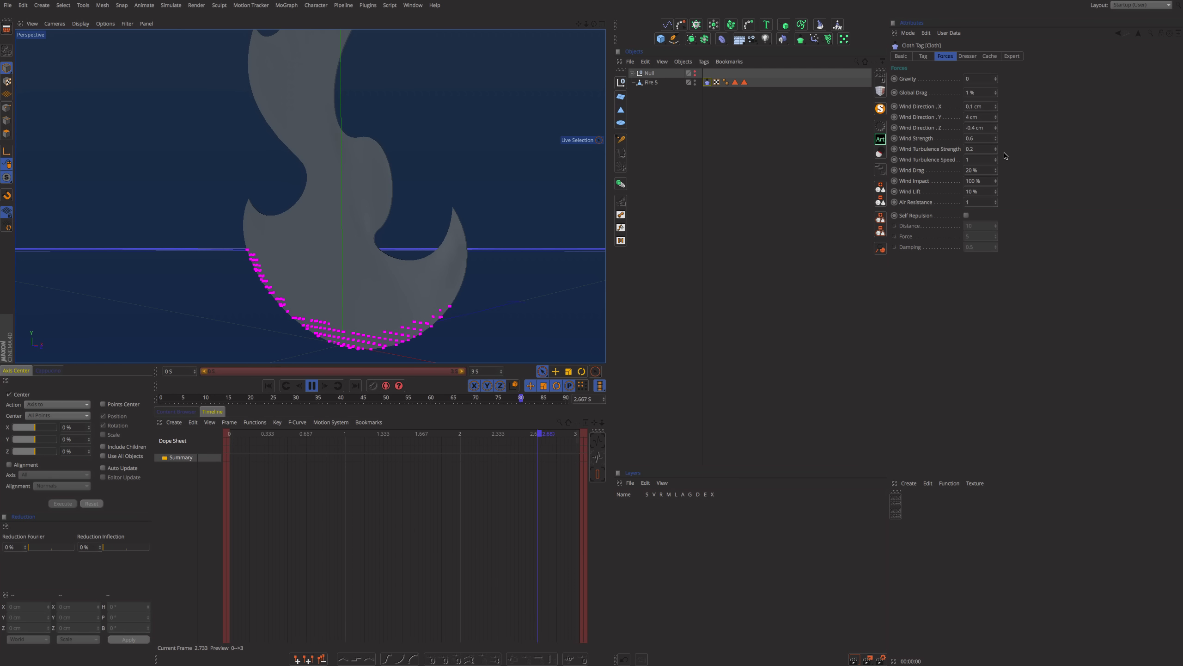
pyautogui.moveTo(994, 148); pyautogui.dragTo(996, 155)
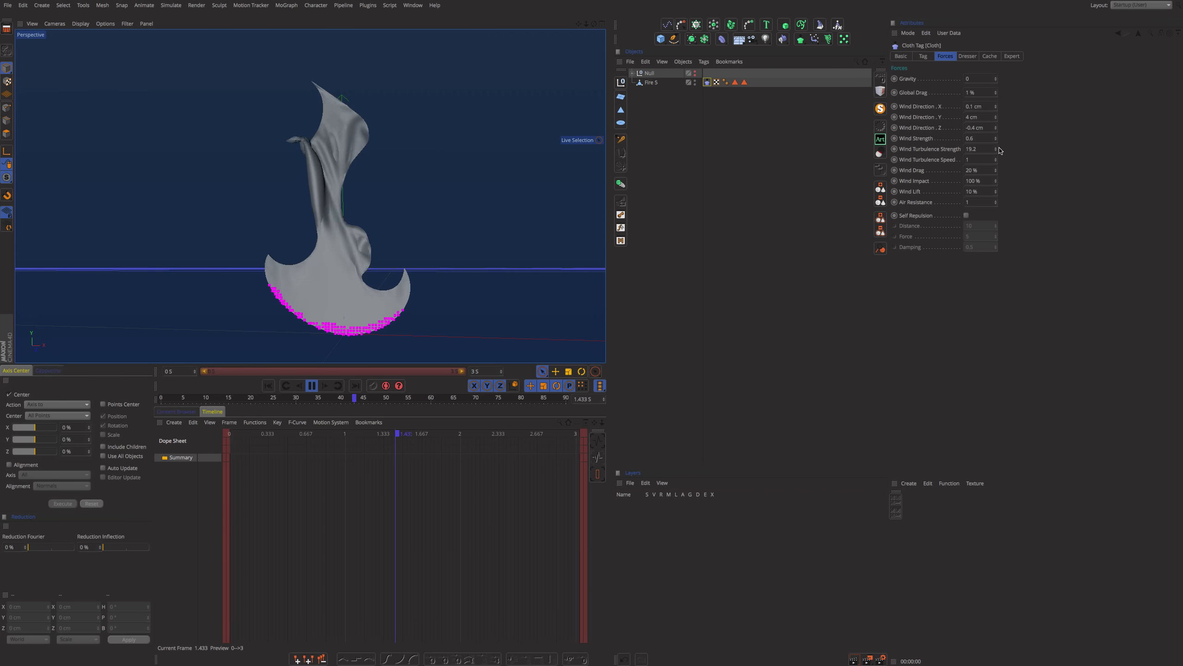
pyautogui.moveTo(995, 150); pyautogui.dragTo(995, 118)
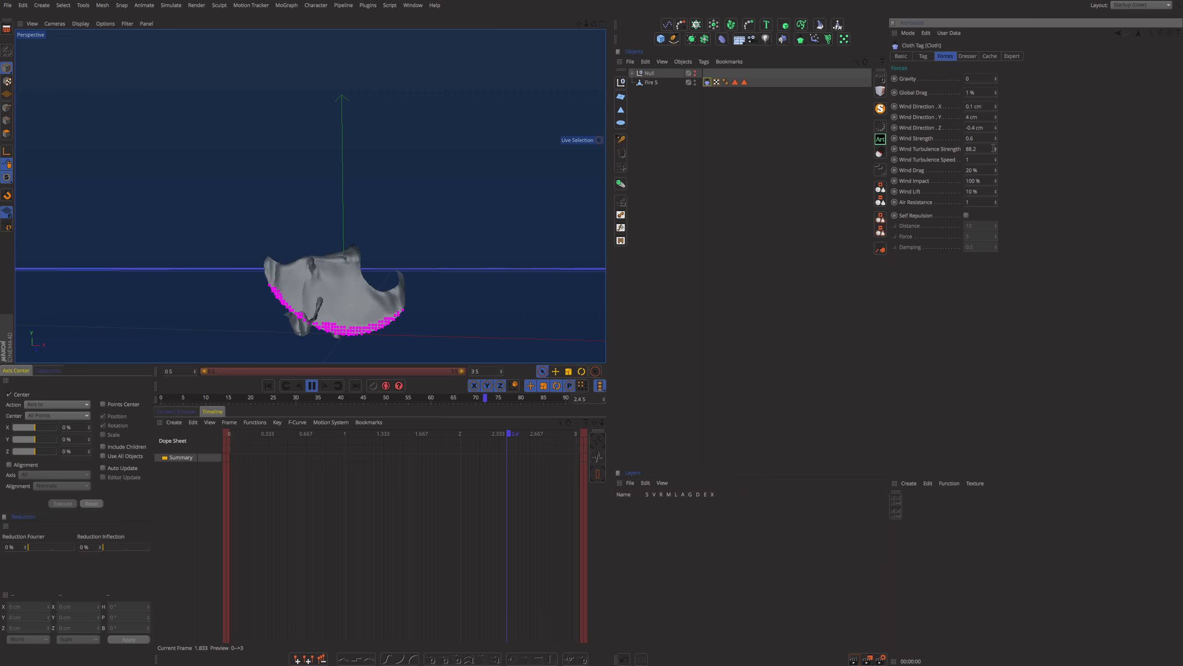
pyautogui.moveTo(995, 149); pyautogui.dragTo(996, 160)
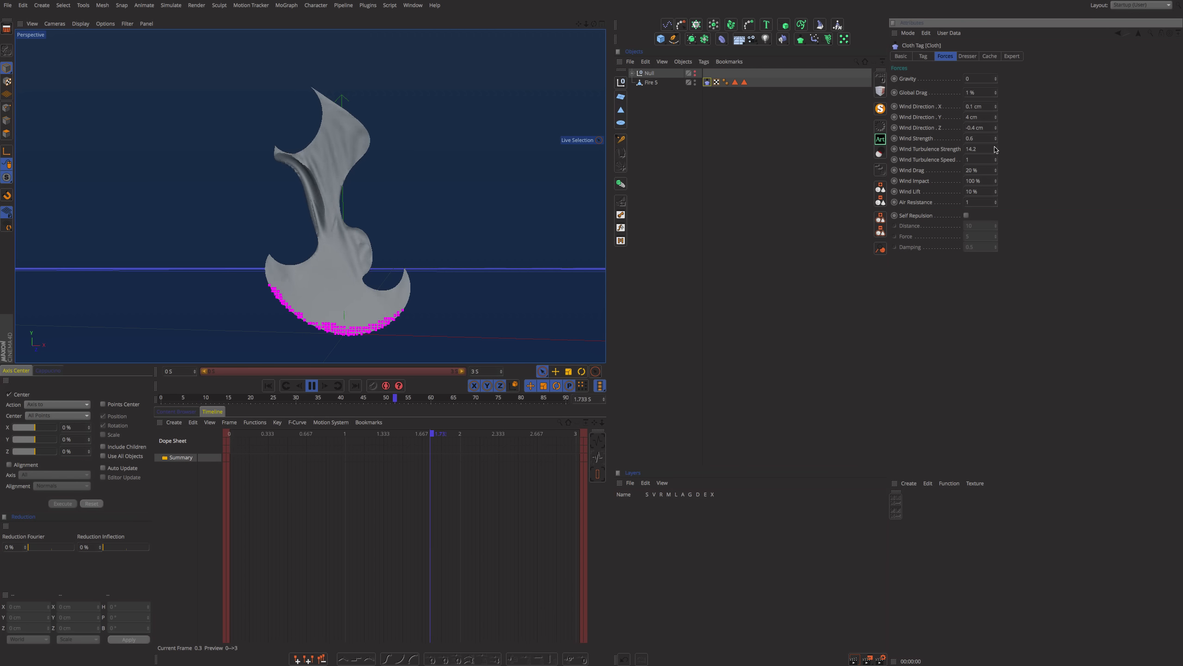
pyautogui.click(996, 148)
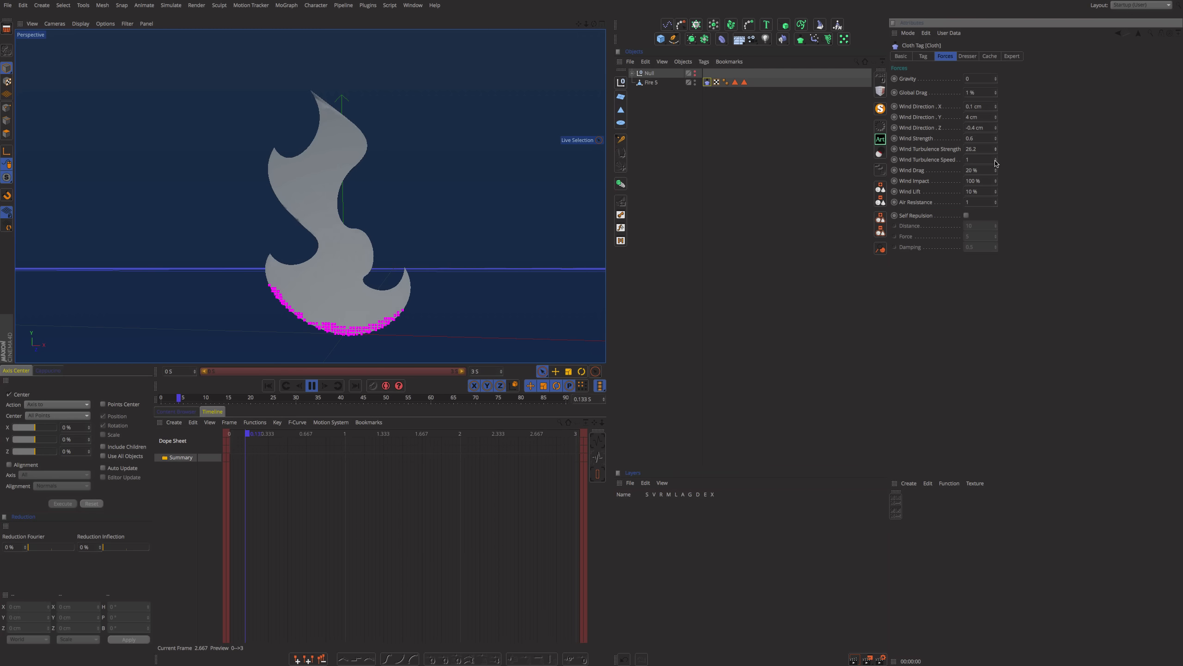
pyautogui.moveTo(995, 160); pyautogui.dragTo(997, 160)
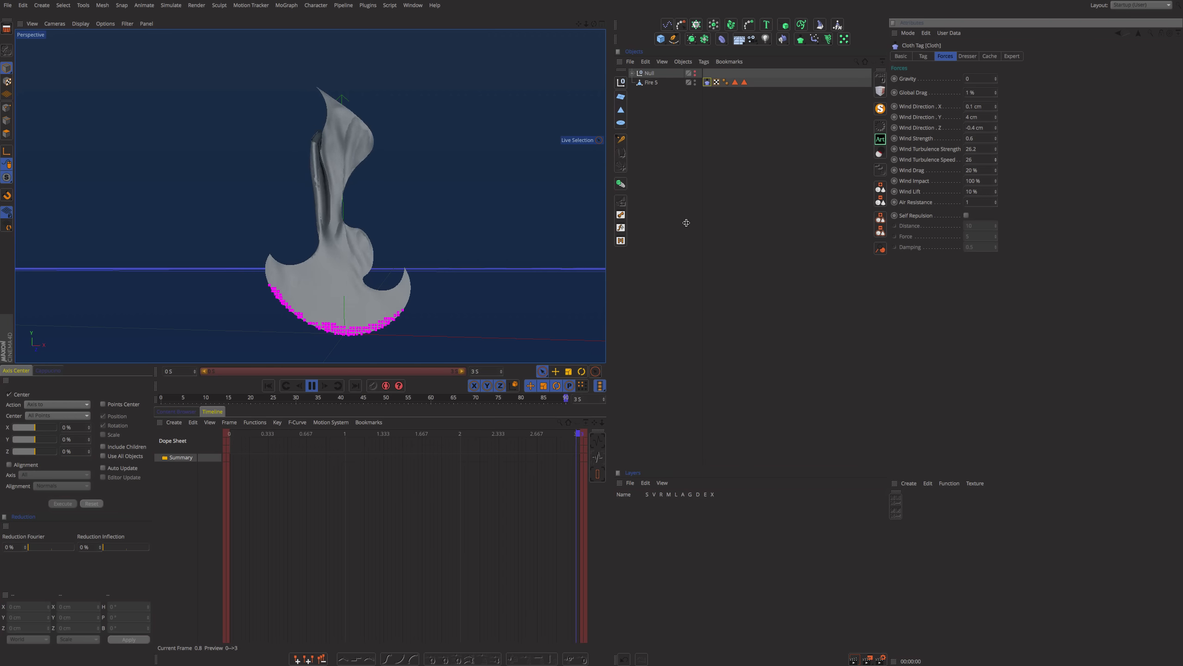
# Step: Set the Cloth tag's Wind Turbulence Strength to 35.2 and Air Resistance to 4.4
pyautogui.keyDown('alt'); pyautogui.moveTo(408, 265); pyautogui.dragTo(320, 191); pyautogui.keyUp('alt')
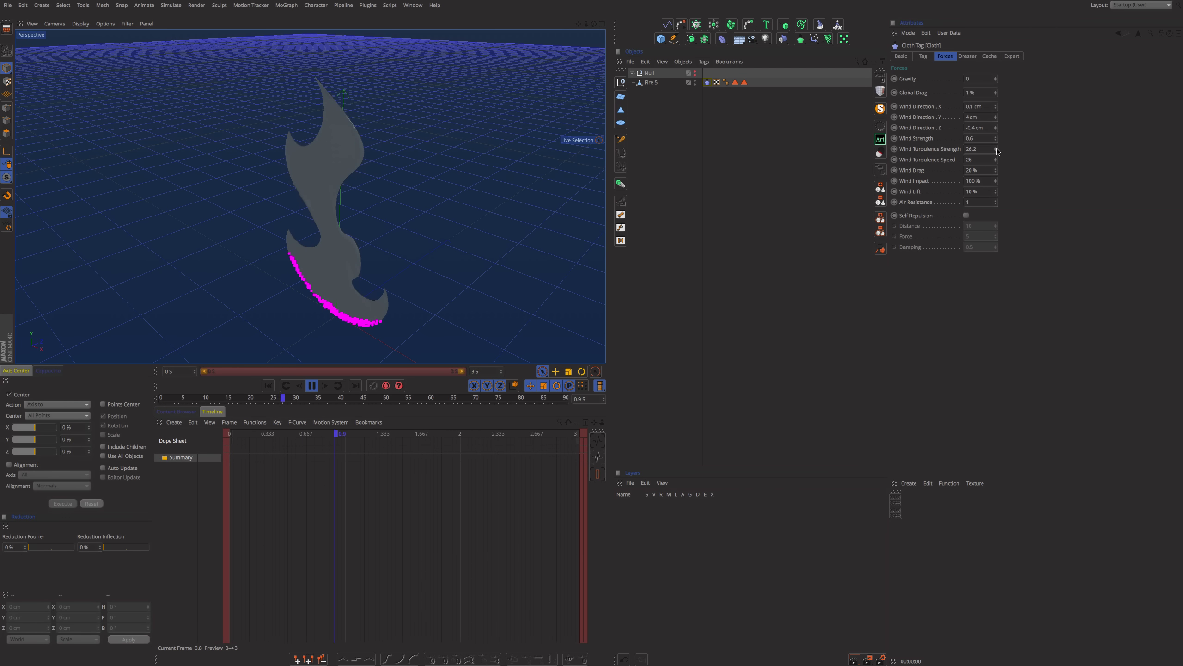
pyautogui.moveTo(996, 152); pyautogui.dragTo(997, 151)
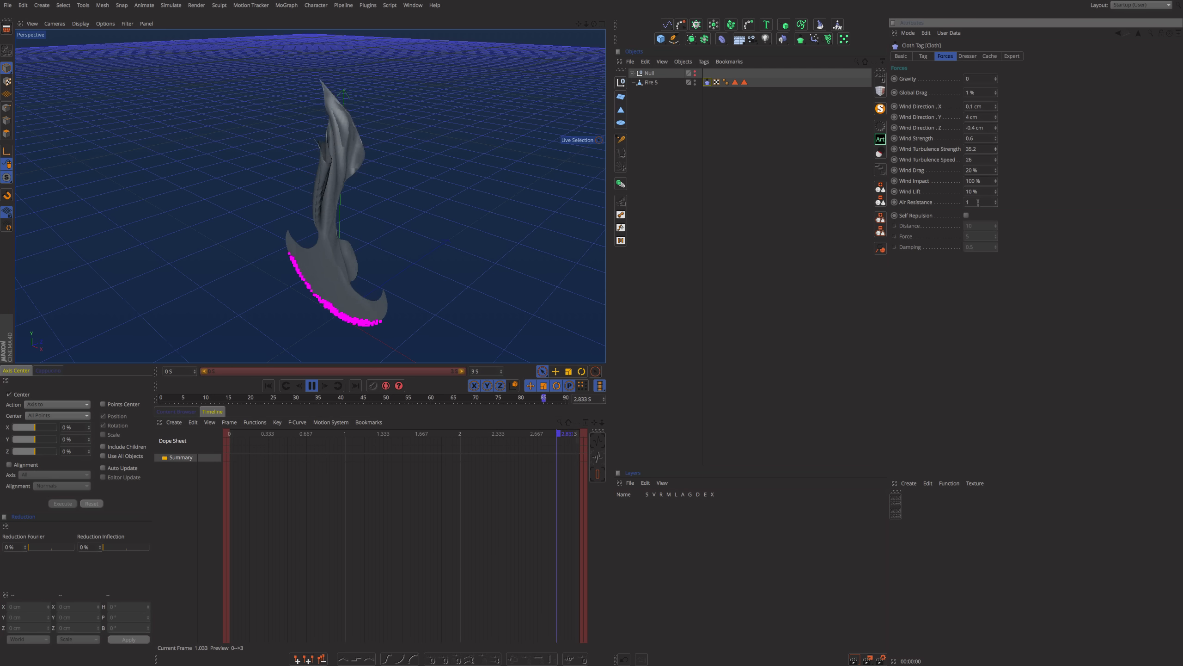
pyautogui.moveTo(995, 204); pyautogui.dragTo(1001, 196)
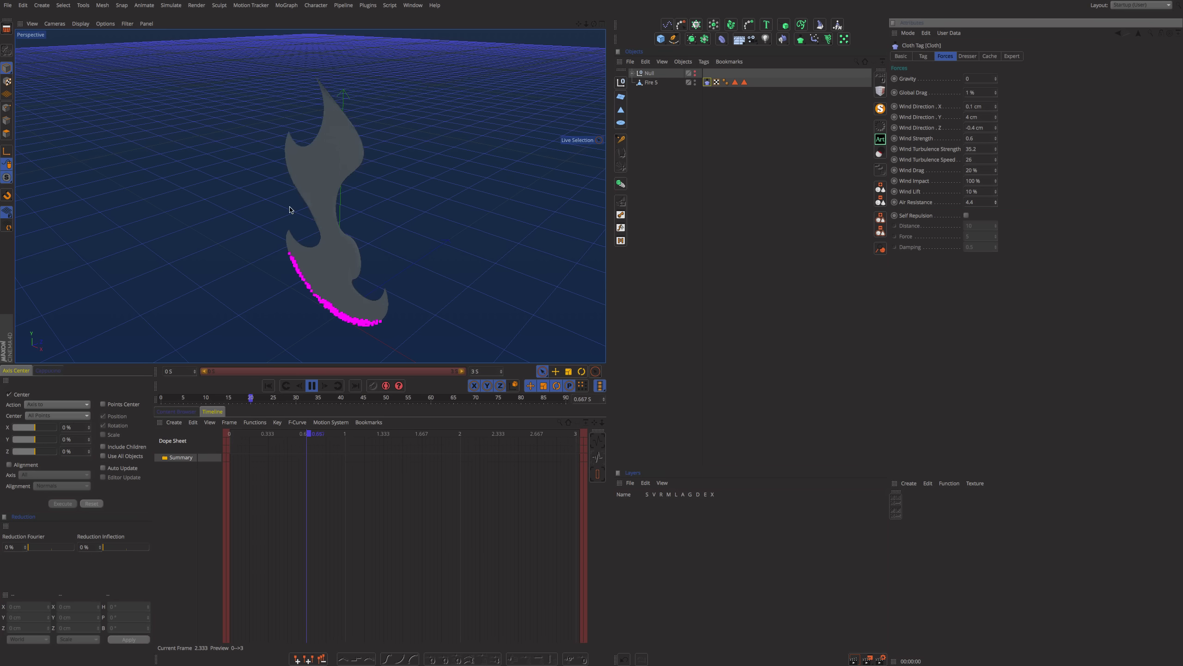
# Step: Set the Cloth tag's Wind Turbulence Strength to 51.2 and watch the flame's movement from several angles
pyautogui.keyDown('alt'); pyautogui.moveTo(309, 196); pyautogui.dragTo(339, 195); pyautogui.keyUp('alt')
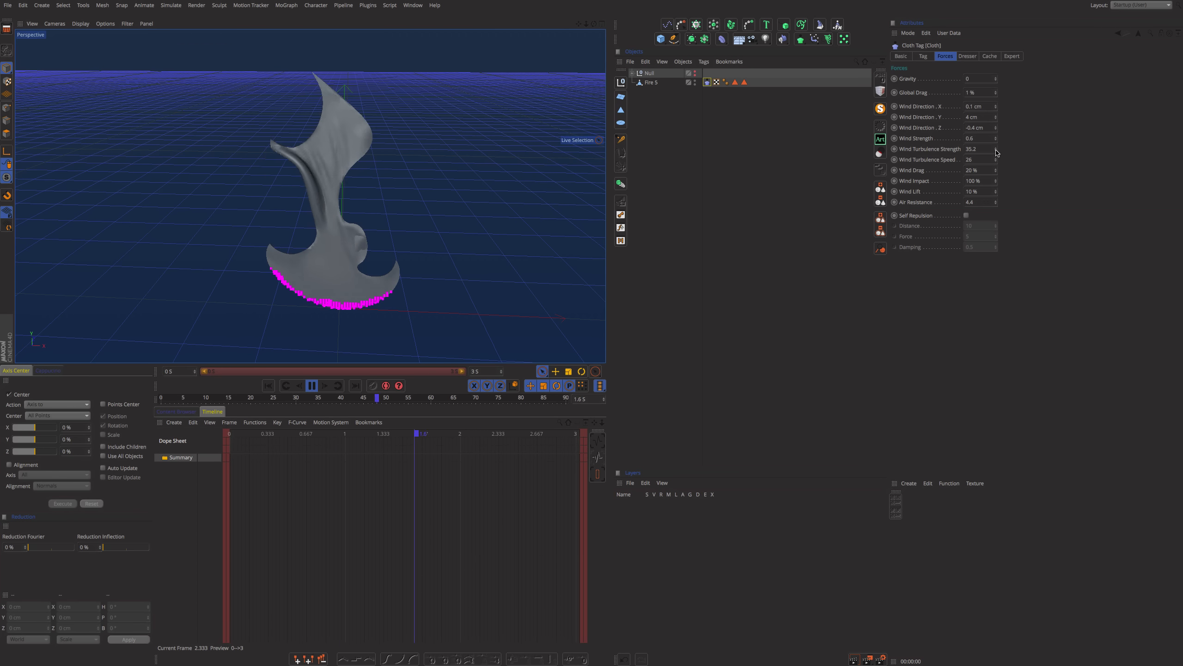
pyautogui.moveTo(997, 153); pyautogui.dragTo(998, 152)
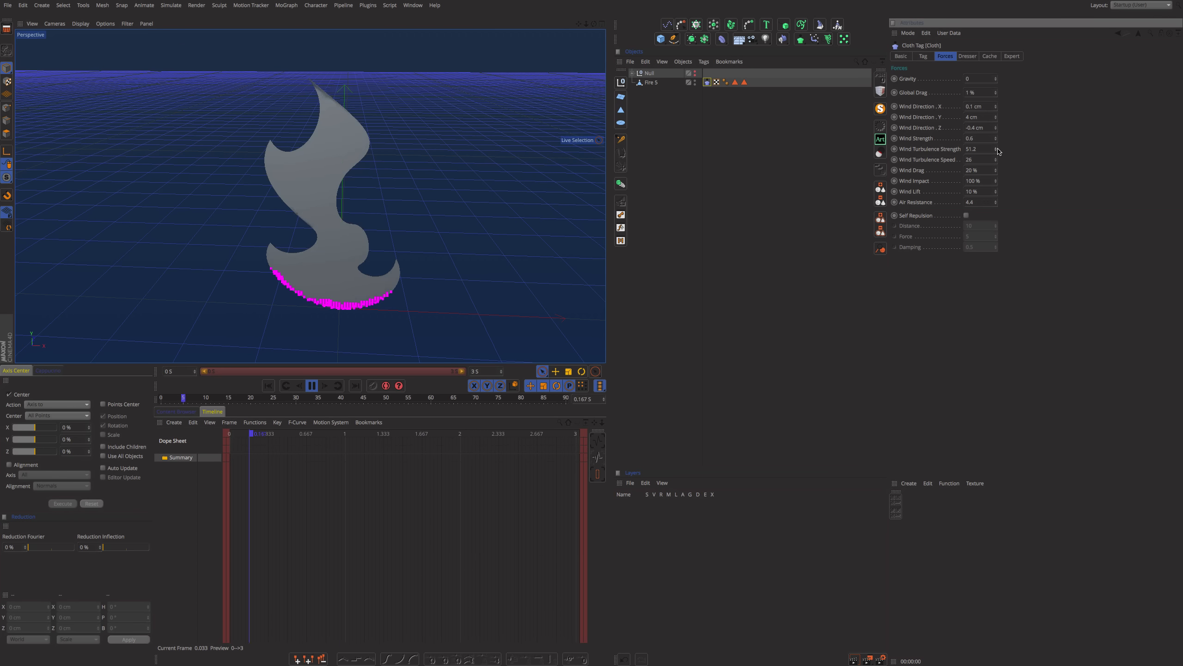
pyautogui.keyDown('alt'); pyautogui.moveTo(382, 207); pyautogui.dragTo(366, 192, button='right'); pyautogui.keyUp('alt')
pyautogui.keyDown('alt'); pyautogui.moveTo(366, 195); pyautogui.dragTo(346, 151); pyautogui.keyUp('alt')
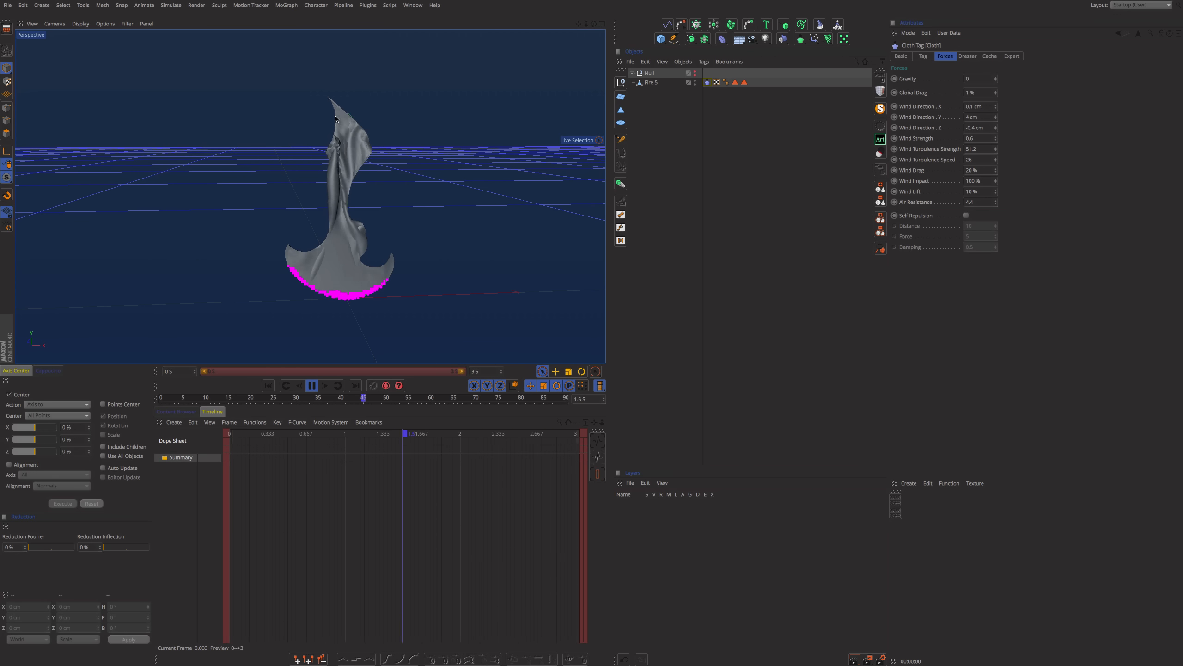
pyautogui.keyDown('alt'); pyautogui.moveTo(364, 222); pyautogui.dragTo(334, 226); pyautogui.keyUp('alt')
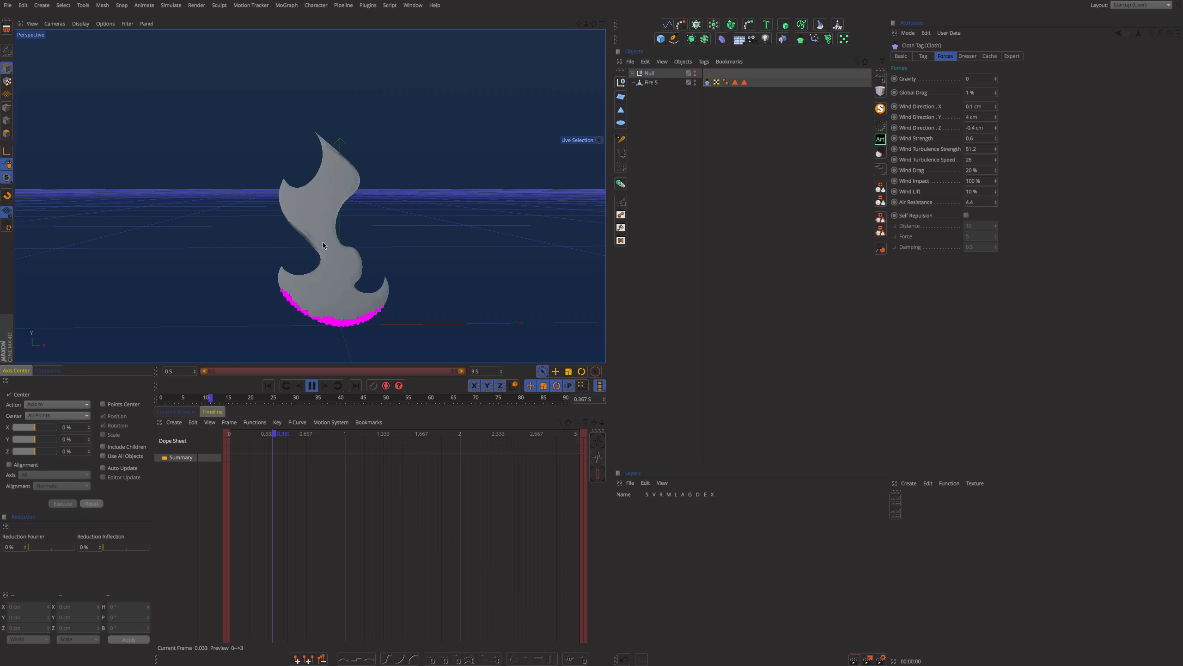
# Step: Stop the playback and render the current flame frame in the viewport
pyautogui.press('F8')
pyautogui.hotkey('ctrl', 'r')
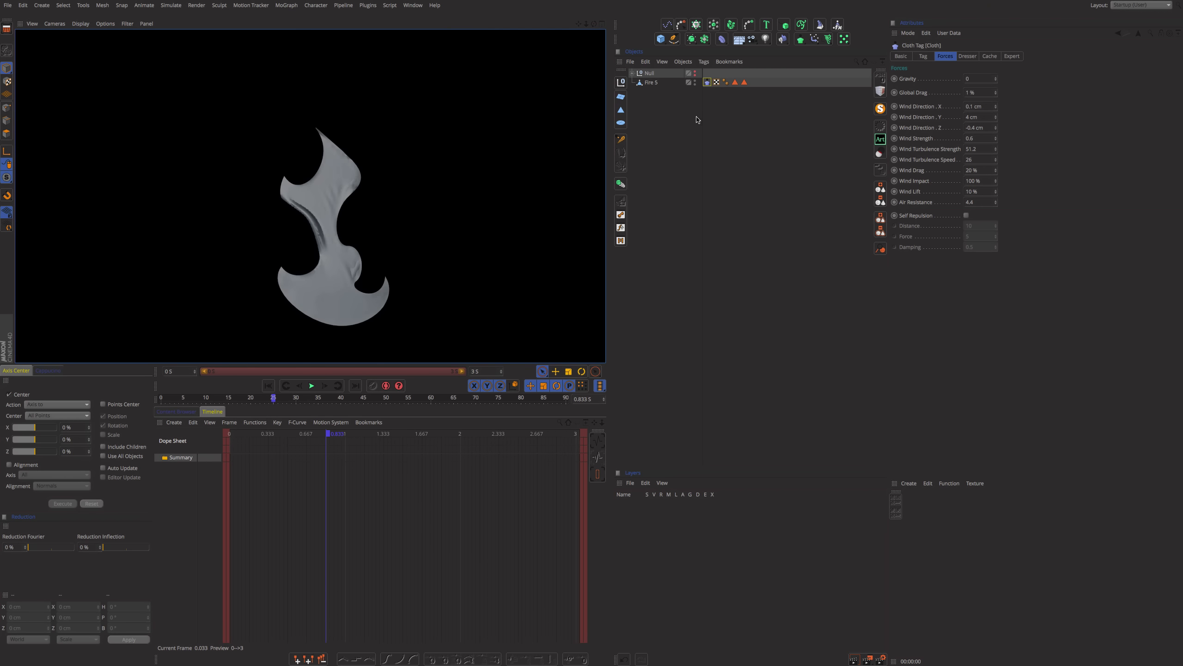
pyautogui.click(696, 119)
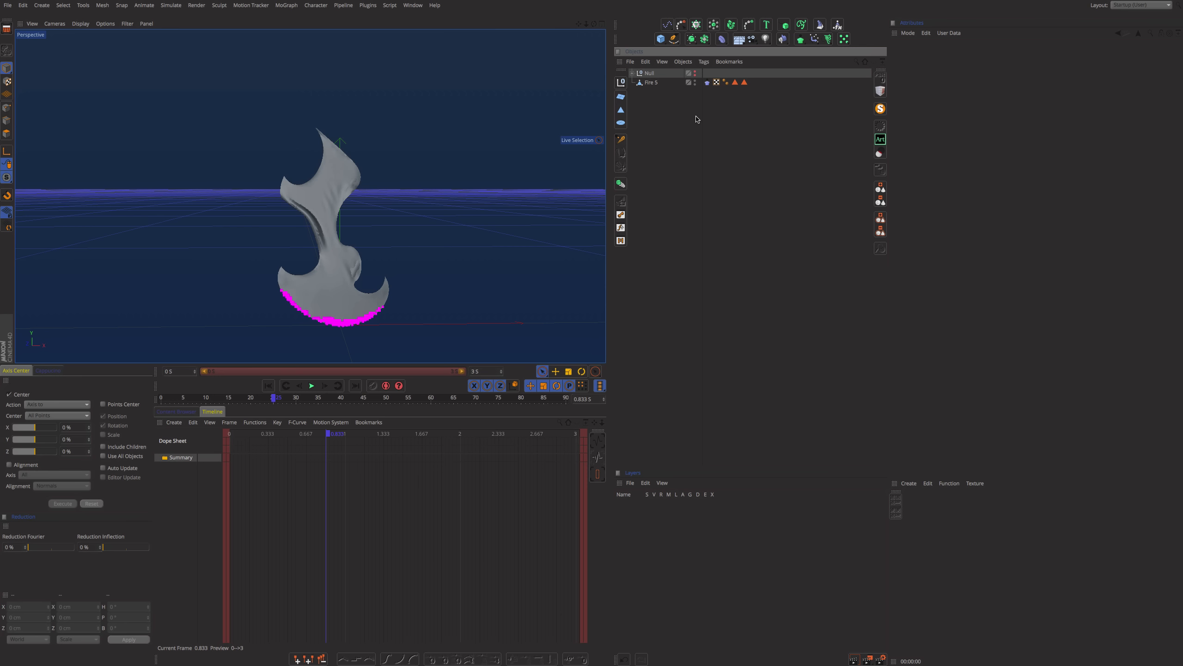
# Step: Add a Cloth Surface object and make Fire 5 its child
pyautogui.hotkey('shift', 'c')
pyautogui.write('cloth')
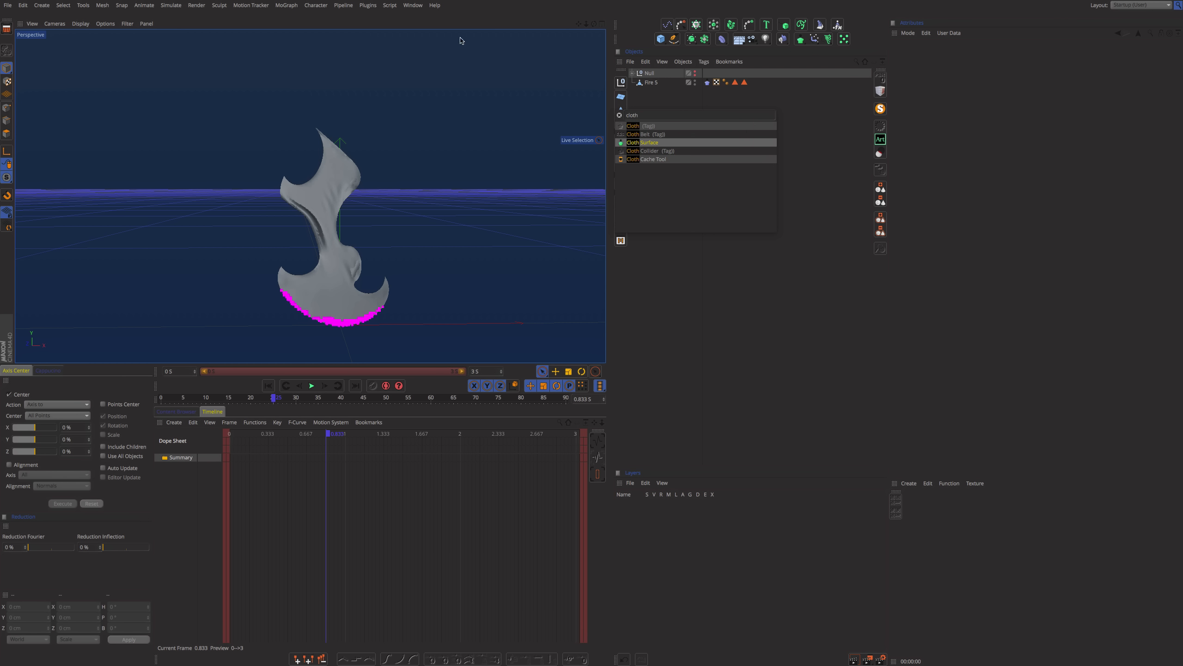
pyautogui.click(650, 143)
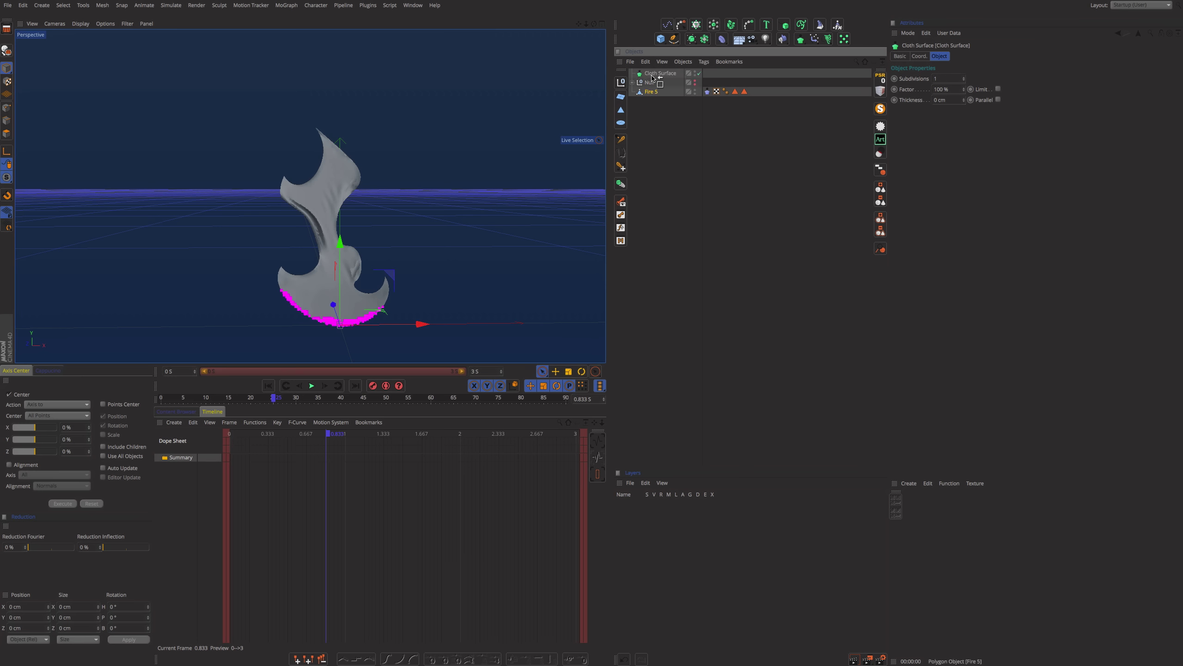
pyautogui.moveTo(653, 73); pyautogui.dragTo(654, 73)
pyautogui.click(669, 195)
# Step: Render the smoothed flame in the viewport and examine its folds up close
pyautogui.moveTo(310, 196)
pyautogui.keyDown('alt'); pyautogui.mouseDown()
pyautogui.moveTo(362, 222)
pyautogui.moveTo(305, 310)
pyautogui.moveTo(406, 202)
pyautogui.mouseUp(); pyautogui.keyUp('alt')
pyautogui.hotkey('ctrl', 'r')
pyautogui.keyDown('alt'); pyautogui.moveTo(406, 202); pyautogui.dragTo(388, 169, button='right'); pyautogui.keyUp('alt')
pyautogui.moveTo(388, 169)
pyautogui.keyDown('alt'); pyautogui.mouseDown()
pyautogui.moveTo(361, 177)
pyautogui.moveTo(393, 170)
pyautogui.mouseUp(); pyautogui.keyUp('alt')
# Step: Try a different Thickness on the Cloth Surface and undo it
pyautogui.click(708, 82)
pyautogui.click(662, 73)
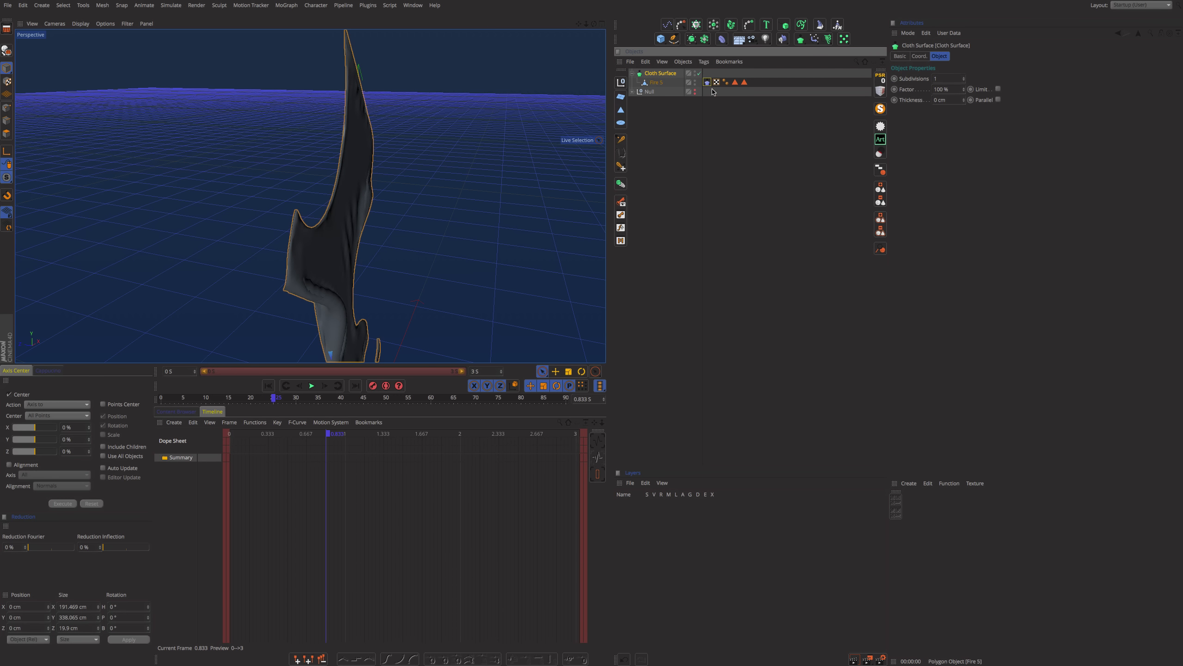
pyautogui.moveTo(962, 102); pyautogui.dragTo(962, 88)
pyautogui.keyDown('alt'); pyautogui.moveTo(419, 201); pyautogui.dragTo(297, 205); pyautogui.keyUp('alt')
pyautogui.hotkey('ctrl', 'z')
# Step: Render the whole flame from the front and play the cloth simulation with the Cloth Surface applied
pyautogui.moveTo(349, 235)
pyautogui.keyDown('alt'); pyautogui.mouseDown()
pyautogui.moveTo(308, 196)
pyautogui.moveTo(343, 227)
pyautogui.mouseUp(); pyautogui.keyUp('alt')
pyautogui.keyDown('alt'); pyautogui.moveTo(343, 227); pyautogui.dragTo(297, 270, button='right'); pyautogui.keyUp('alt')
pyautogui.keyDown('alt'); pyautogui.moveTo(316, 283); pyautogui.dragTo(359, 273); pyautogui.keyUp('alt')
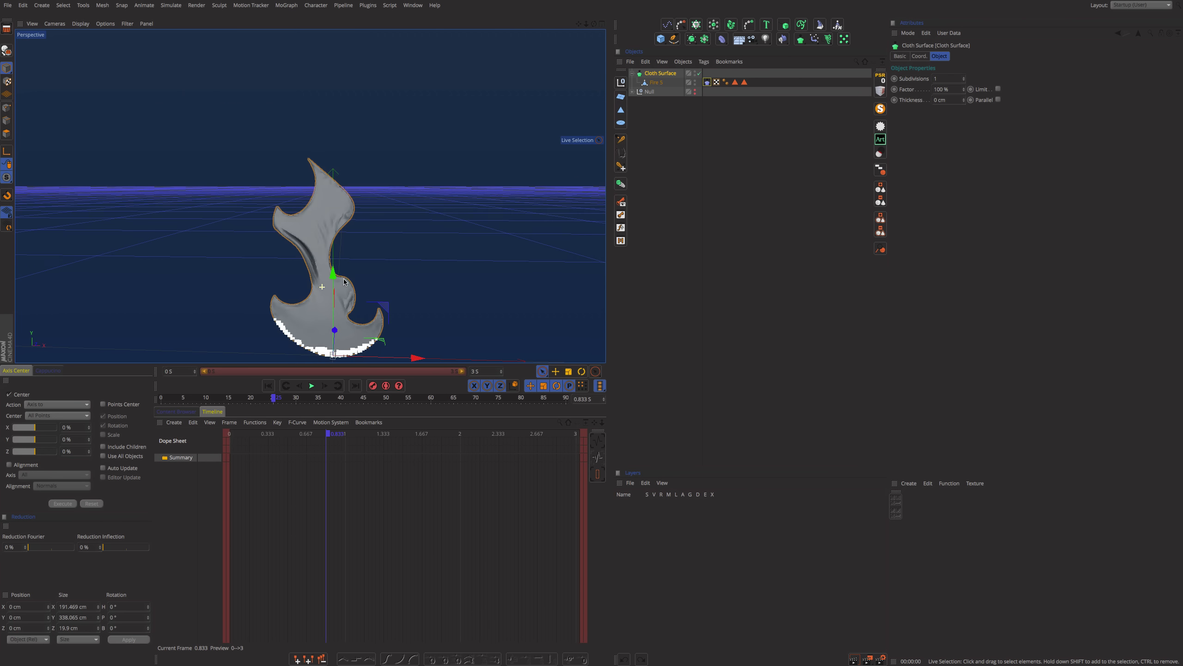
pyautogui.hotkey('ctrl', 'r')
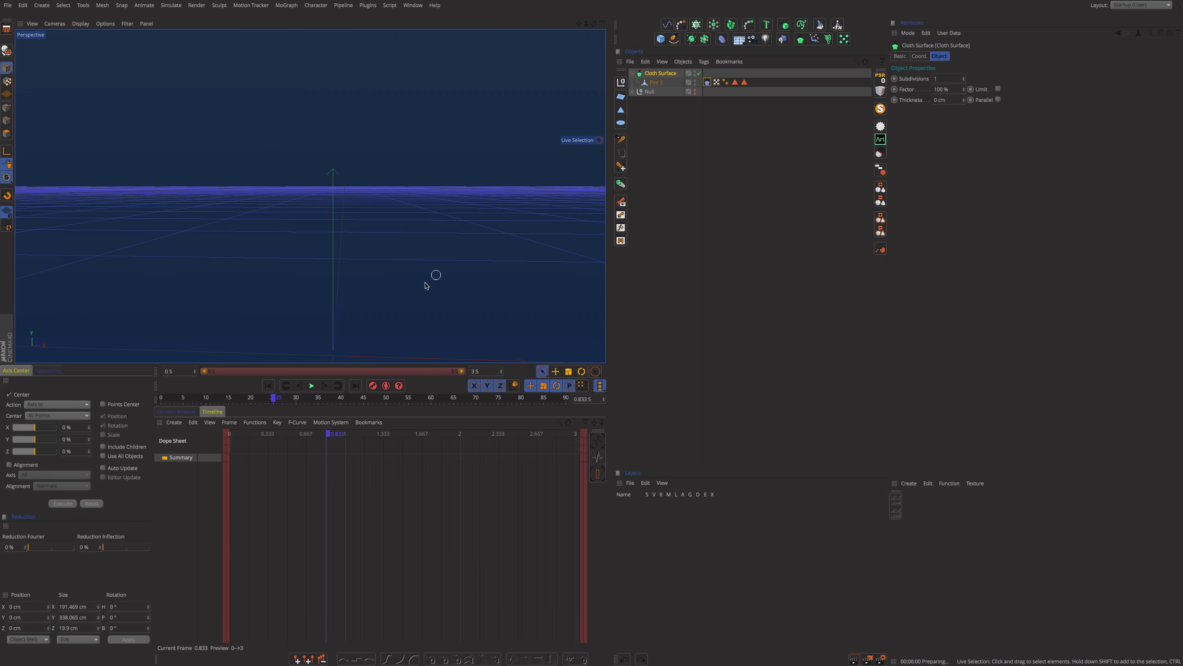
pyautogui.keyDown('alt'); pyautogui.moveTo(323, 299); pyautogui.dragTo(335, 259, button='middle'); pyautogui.keyUp('alt')
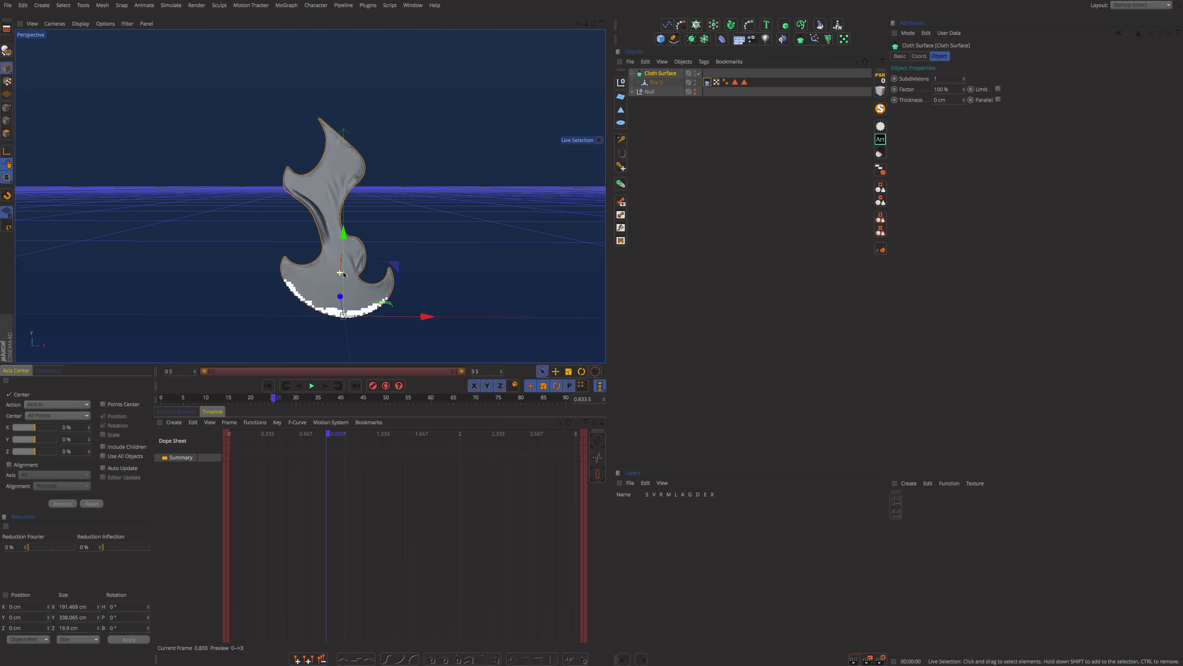
pyautogui.click(312, 386)
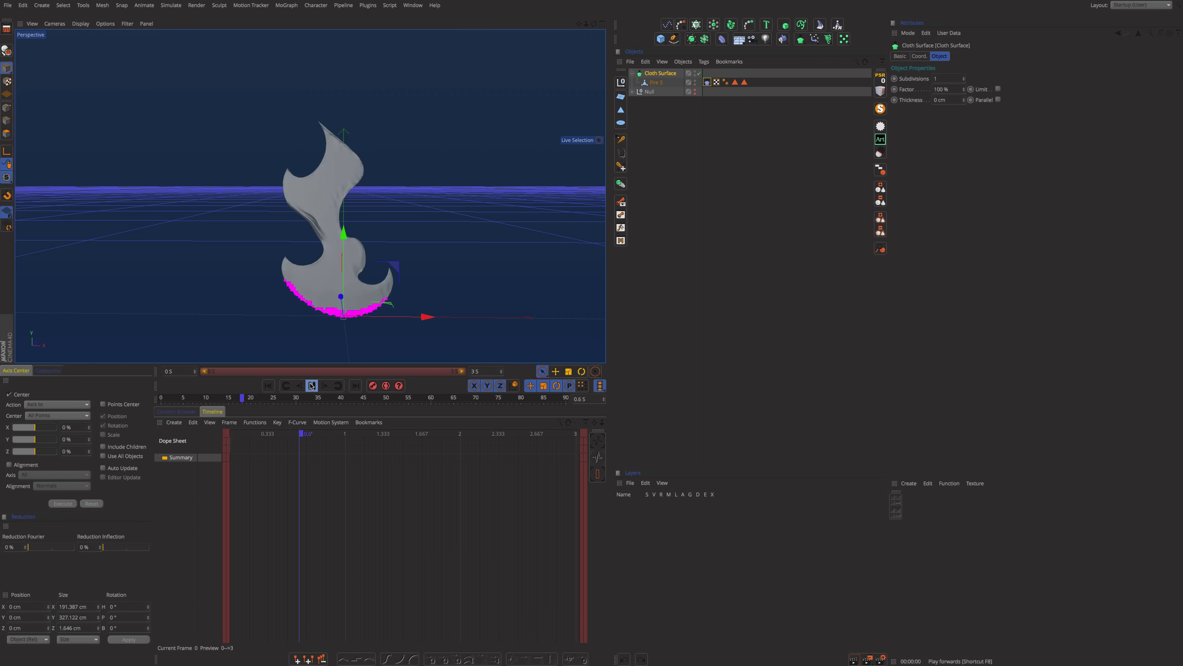
pyautogui.click(312, 385)
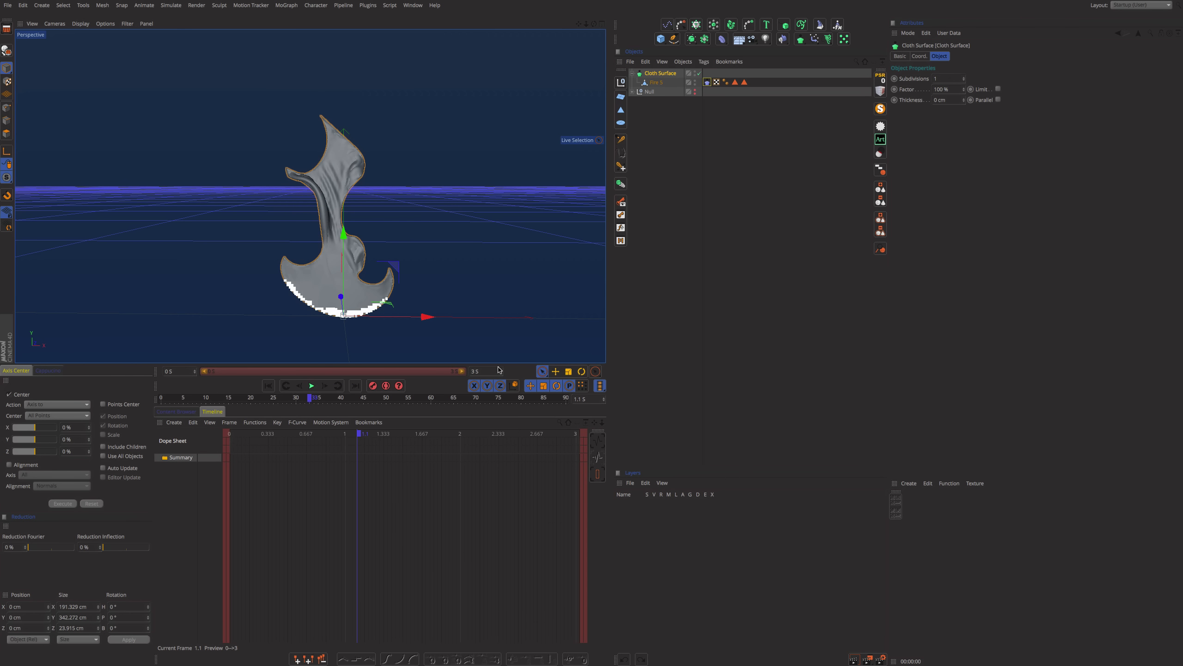
# Step: Set the project's end time to 12 seconds and extend the preview range to about 8.1 seconds
pyautogui.write('12')
pyautogui.press('Return')
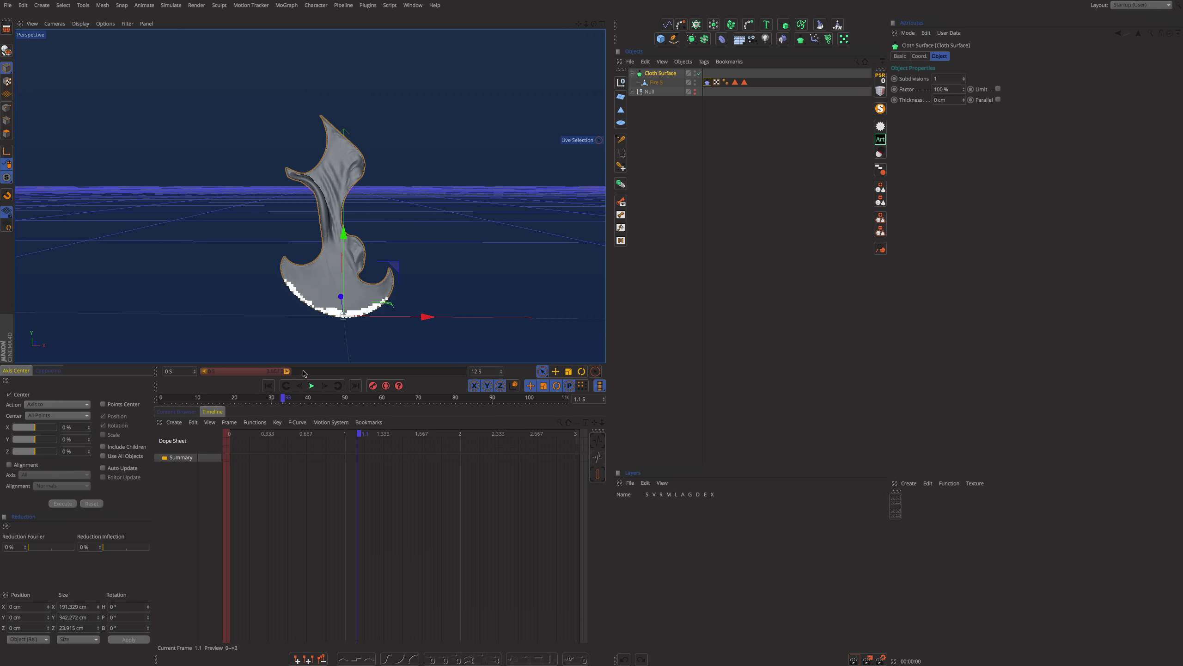
pyautogui.moveTo(287, 371); pyautogui.dragTo(379, 365)
# Step: Replay the cloth simulation from the first frame over the longer range and stop it
pyautogui.click(270, 386)
pyautogui.click(312, 386)
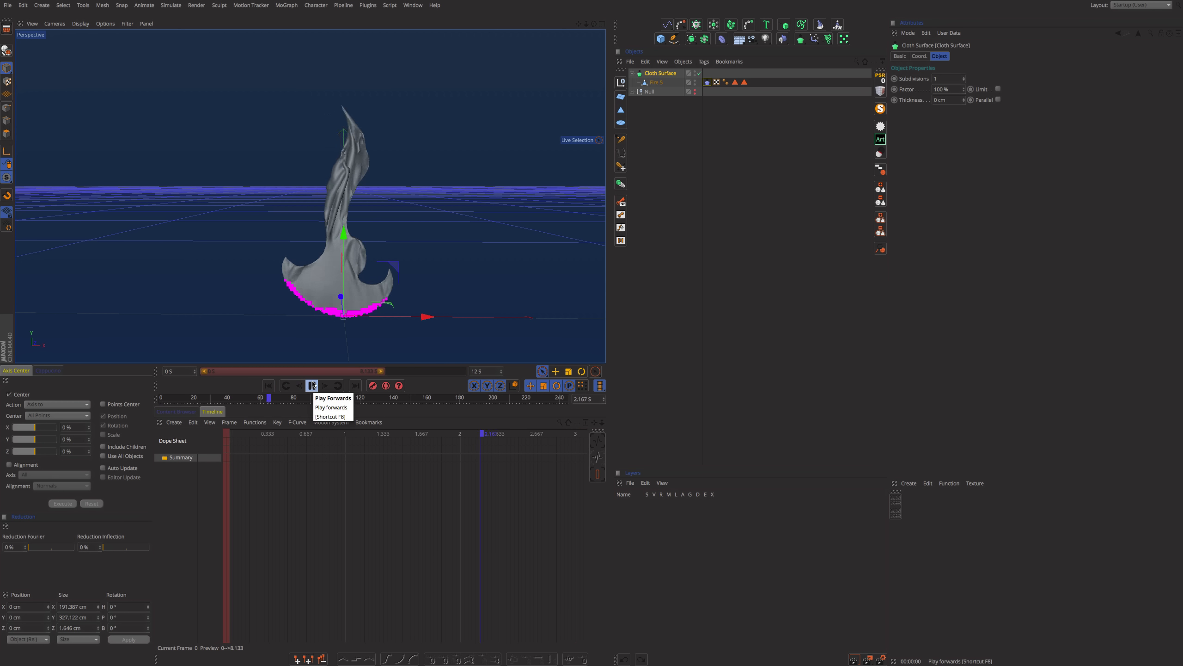
pyautogui.click(311, 385)
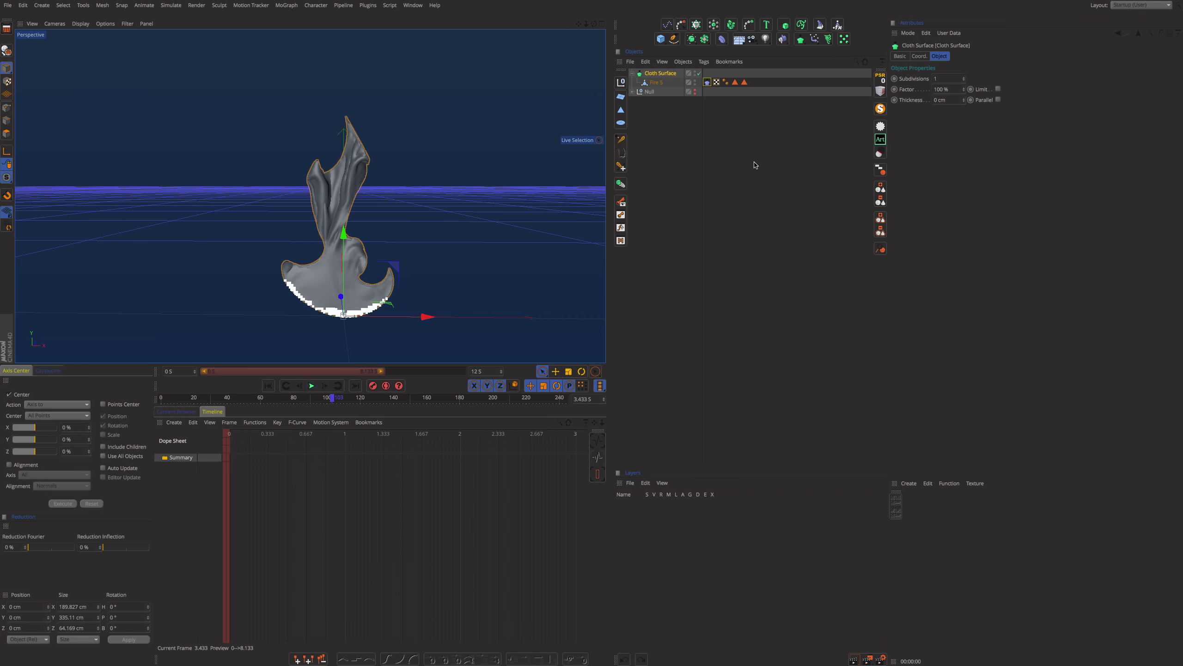
# Step: Try Use Tear on Fire 5's Cloth tag in a playback from the start, then rewind and disable it
pyautogui.click(707, 83)
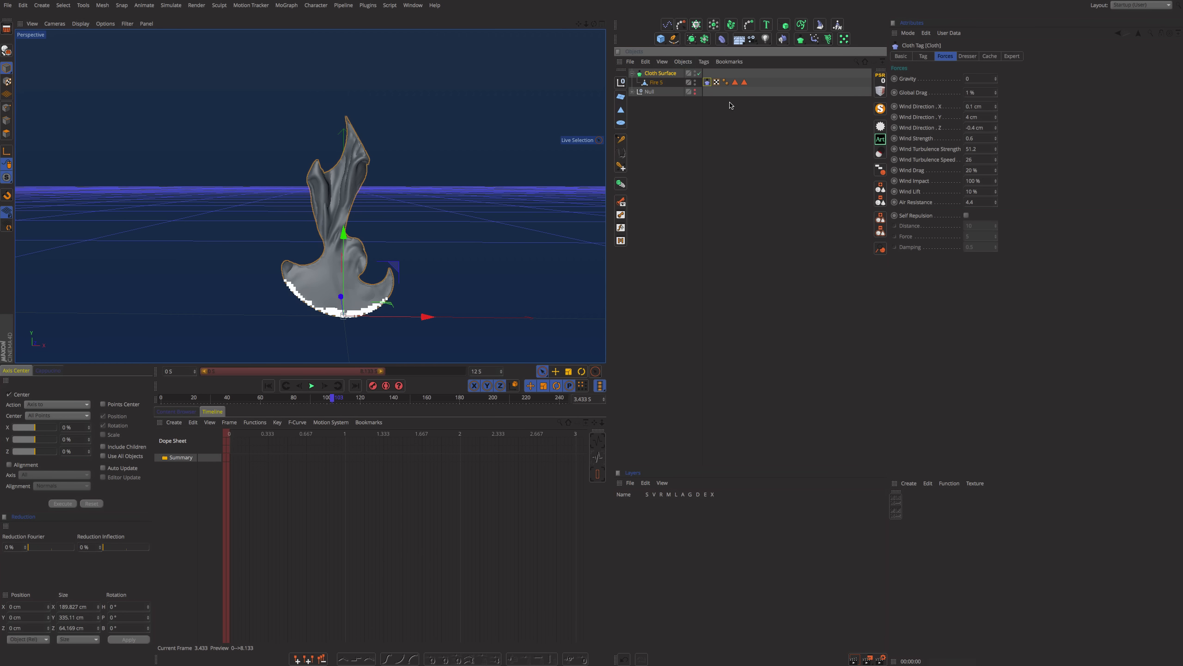
pyautogui.click(921, 56)
pyautogui.click(927, 204)
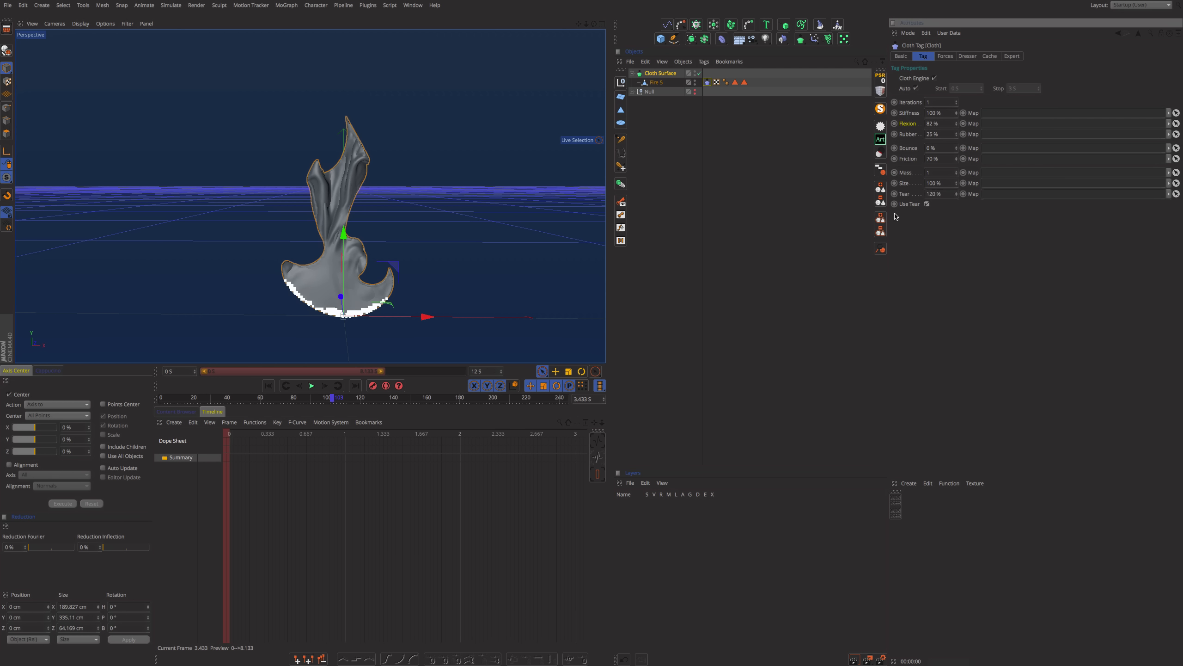
pyautogui.click(268, 389)
pyautogui.click(312, 386)
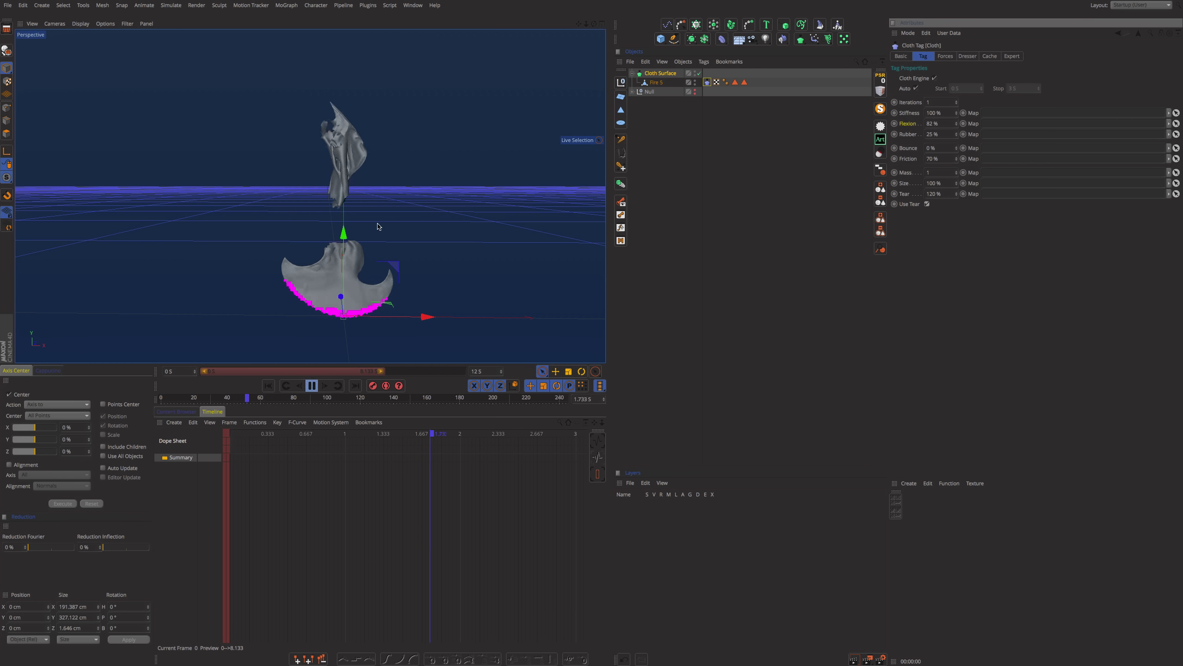
pyautogui.click(311, 385)
pyautogui.click(270, 386)
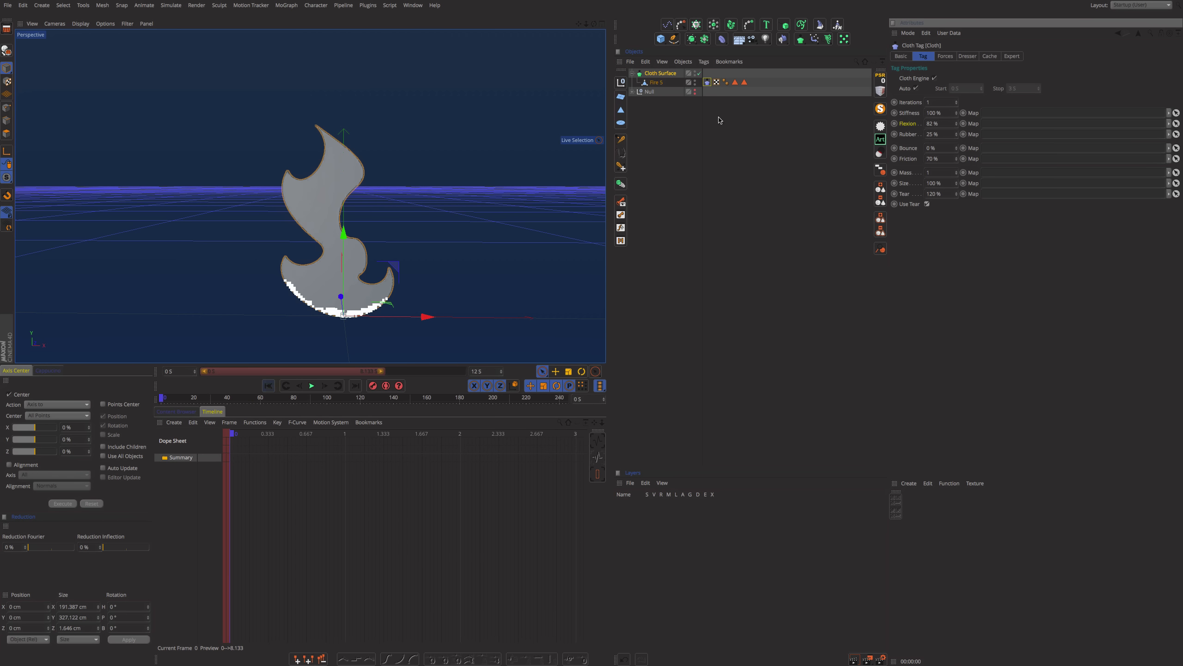
pyautogui.click(927, 204)
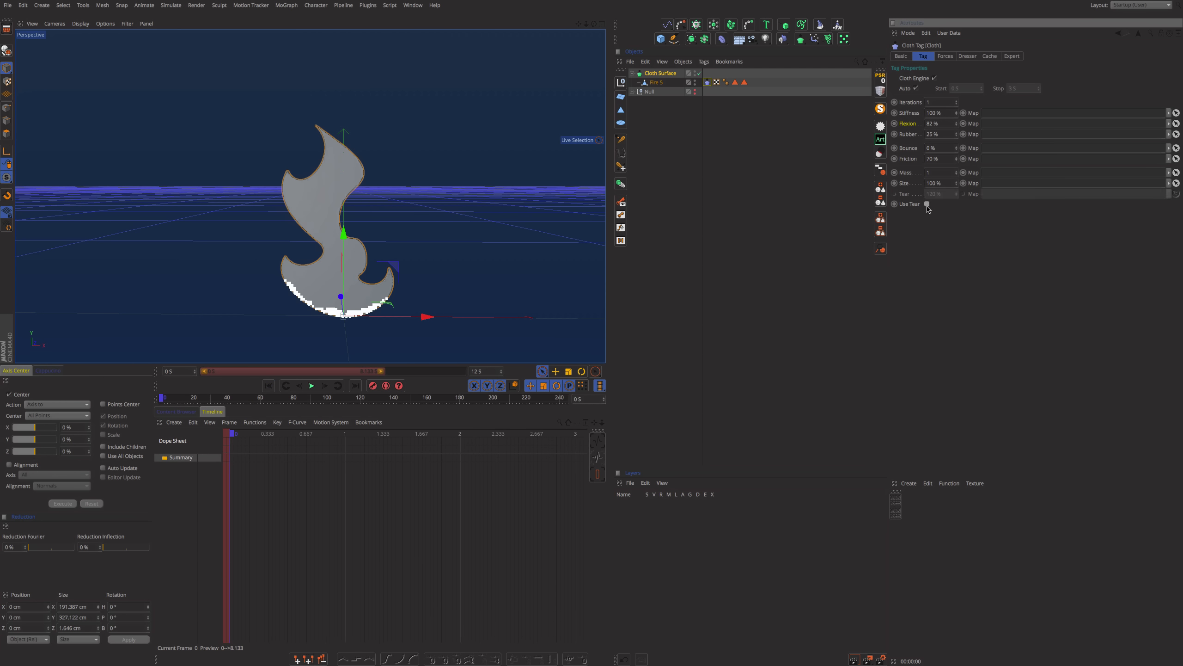
pyautogui.click(693, 147)
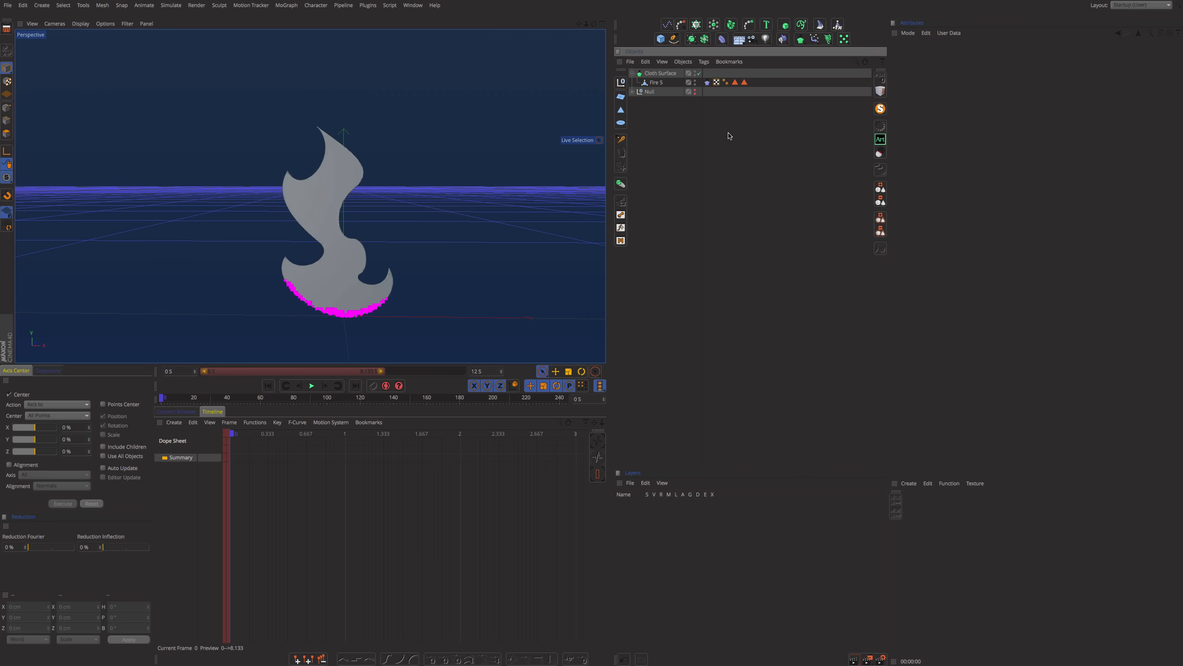
# Step: Duplicate the Cloth Surface with its Fire 5 child below the expanded Null group and select the copied Fire 5
pyautogui.click(633, 92)
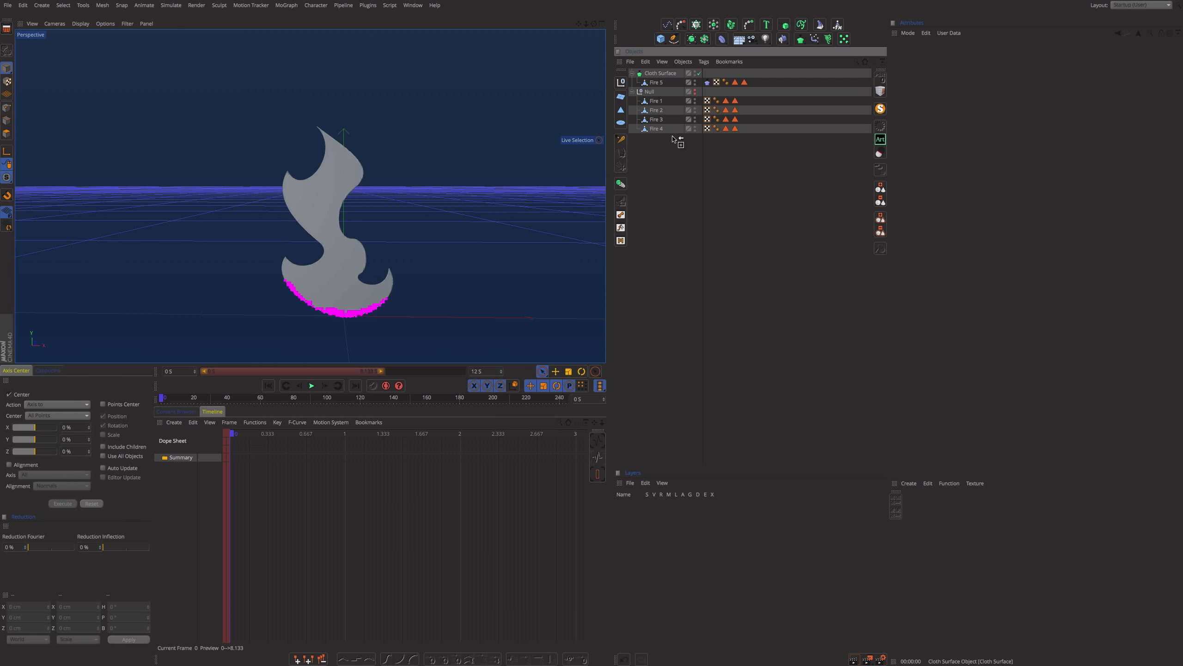
pyautogui.keyDown('ctrl'); pyautogui.moveTo(672, 138); pyautogui.dragTo(672, 163); pyautogui.keyUp('ctrl')
pyautogui.click(665, 172)
pyautogui.click(656, 147)
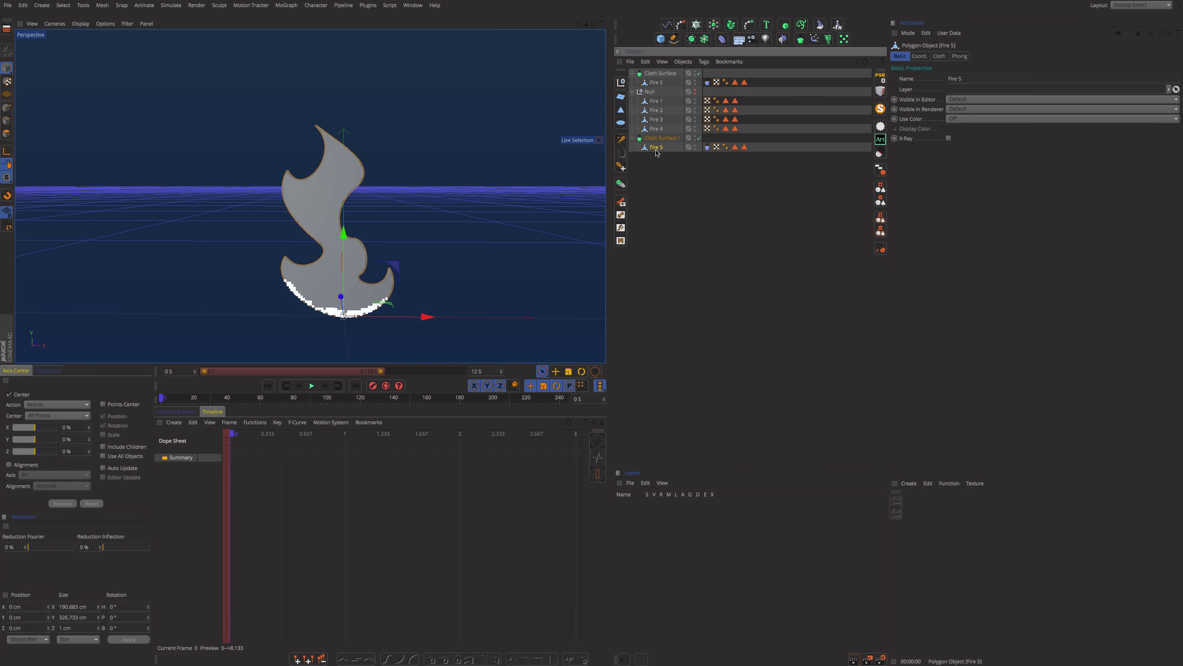
# Step: Replace the copied Fire 5 with Fire 4 under the duplicated Cloth Surface and copy Fire 5's Cloth tag onto it
pyautogui.press('Delete')
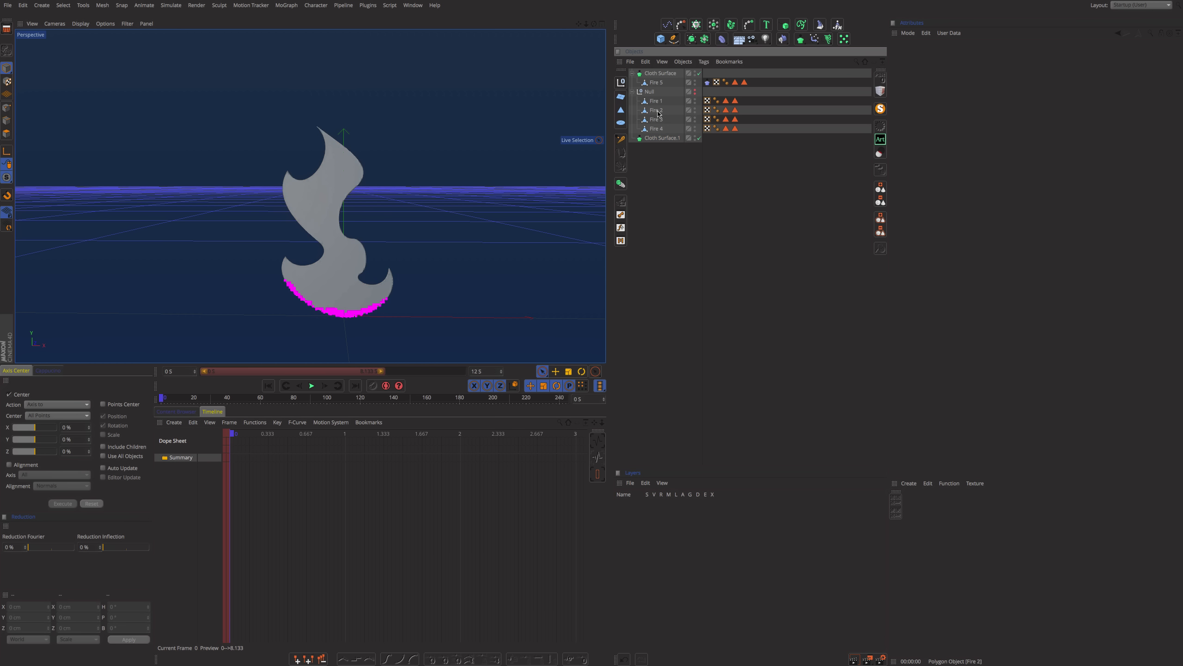
pyautogui.moveTo(665, 139); pyautogui.dragTo(667, 138)
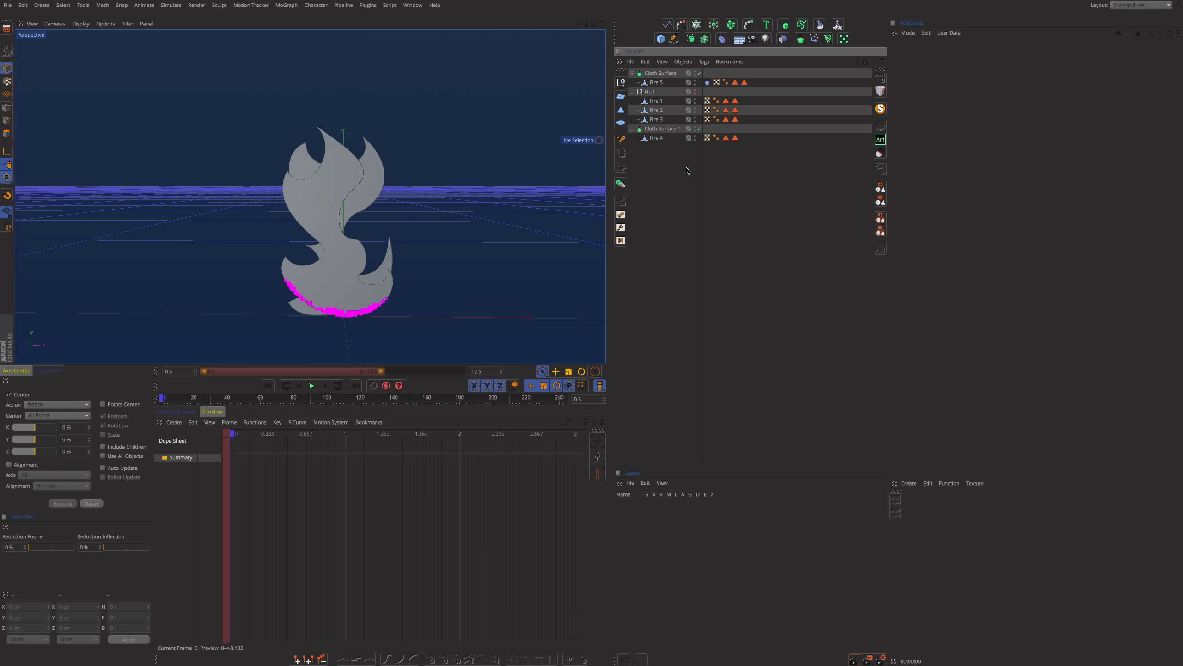
pyautogui.click(708, 82)
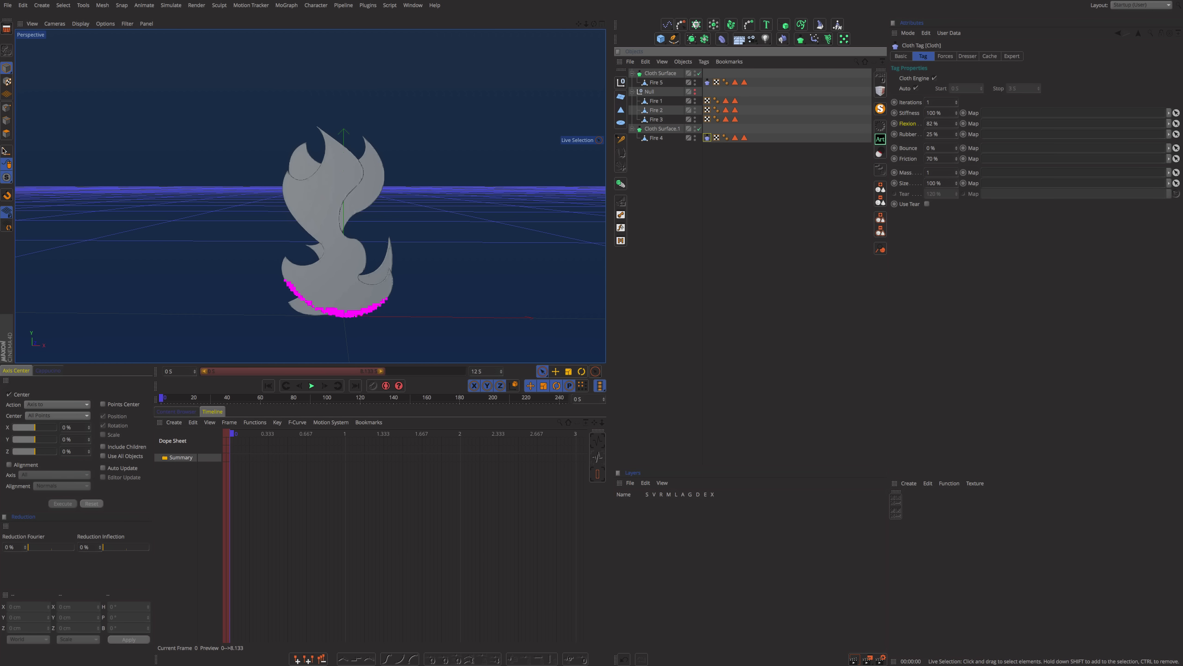
# Step: Select the points along Fire 4's lower edge in the front view and set them as its Cloth tag's fix points
pyautogui.click(6, 111)
pyautogui.click(657, 137)
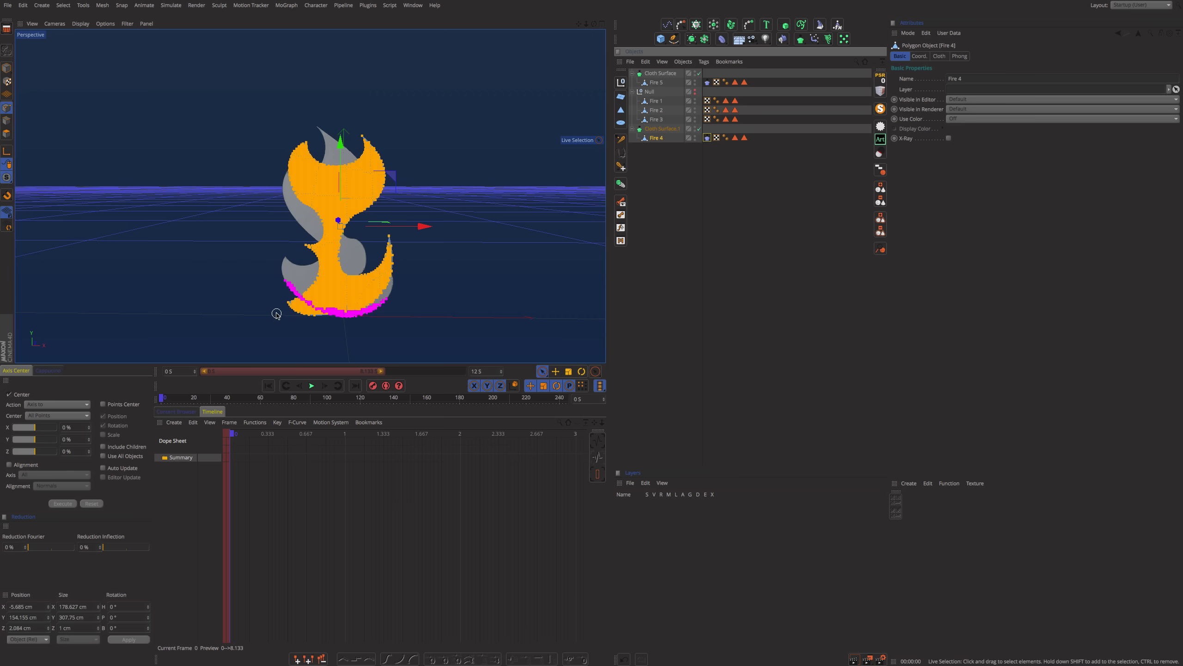
pyautogui.press('F4')
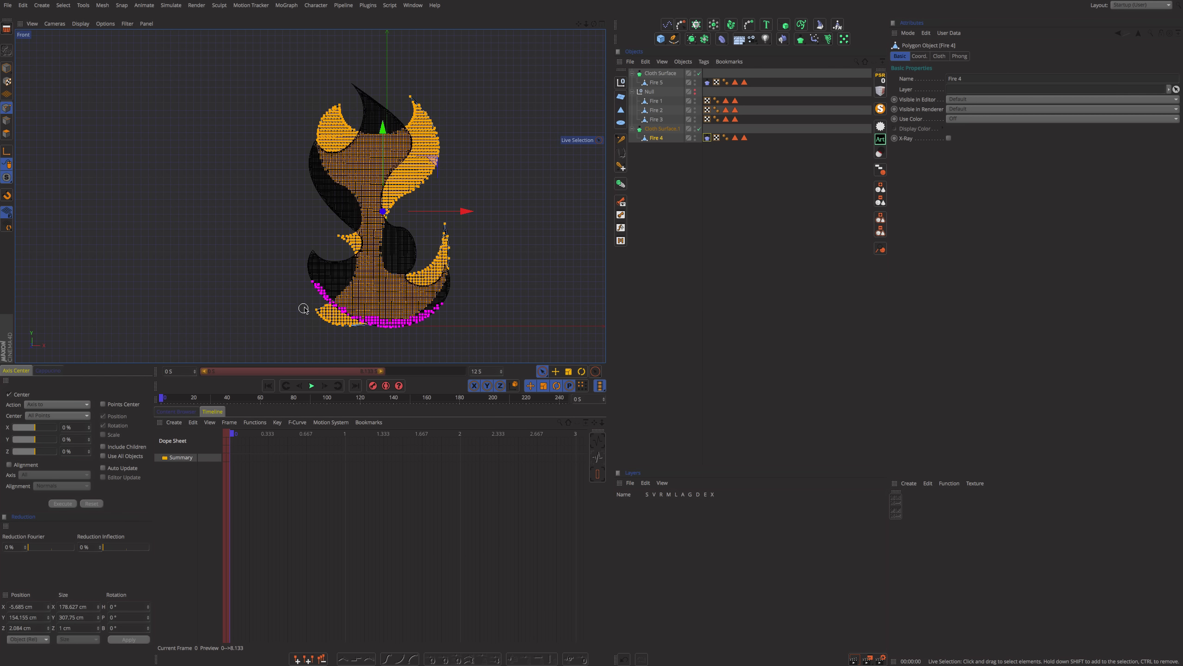
pyautogui.click(540, 372)
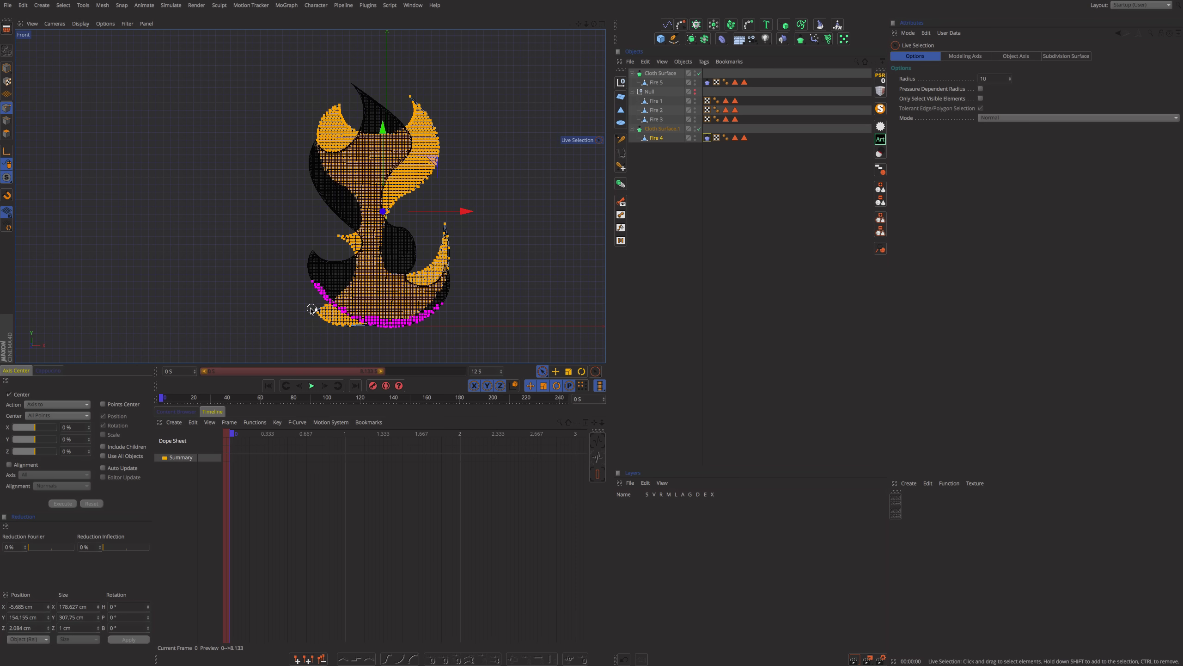
pyautogui.moveTo(312, 310); pyautogui.dragTo(326, 321)
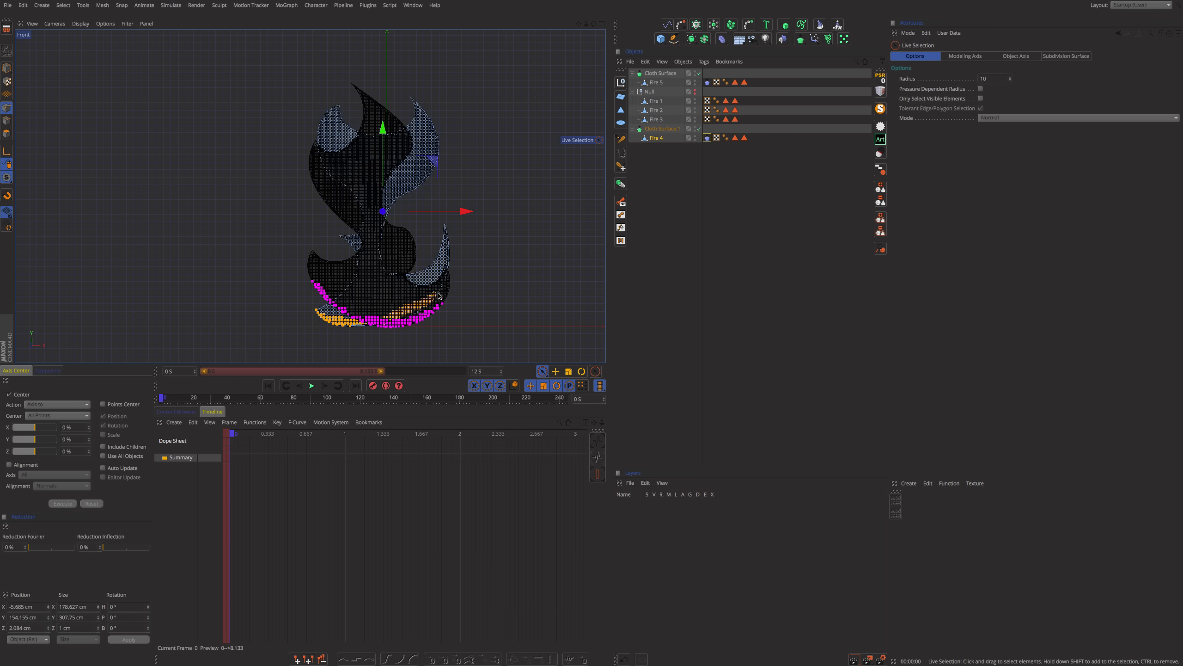
pyautogui.moveTo(452, 255); pyautogui.dragTo(447, 287)
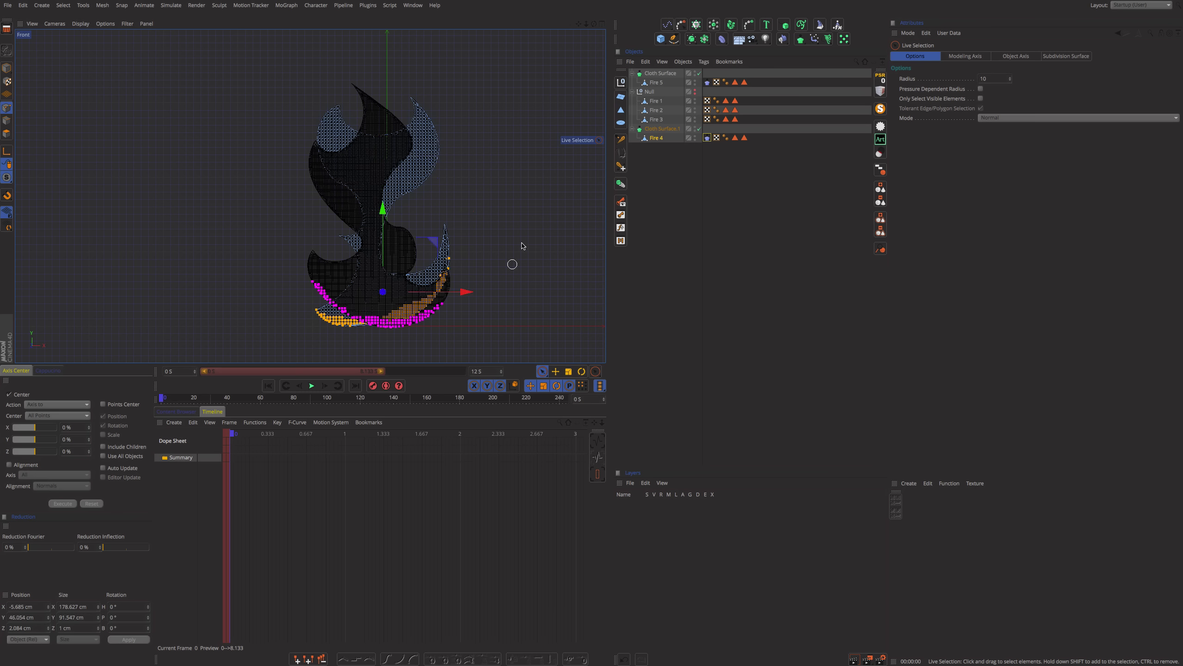
pyautogui.click(707, 138)
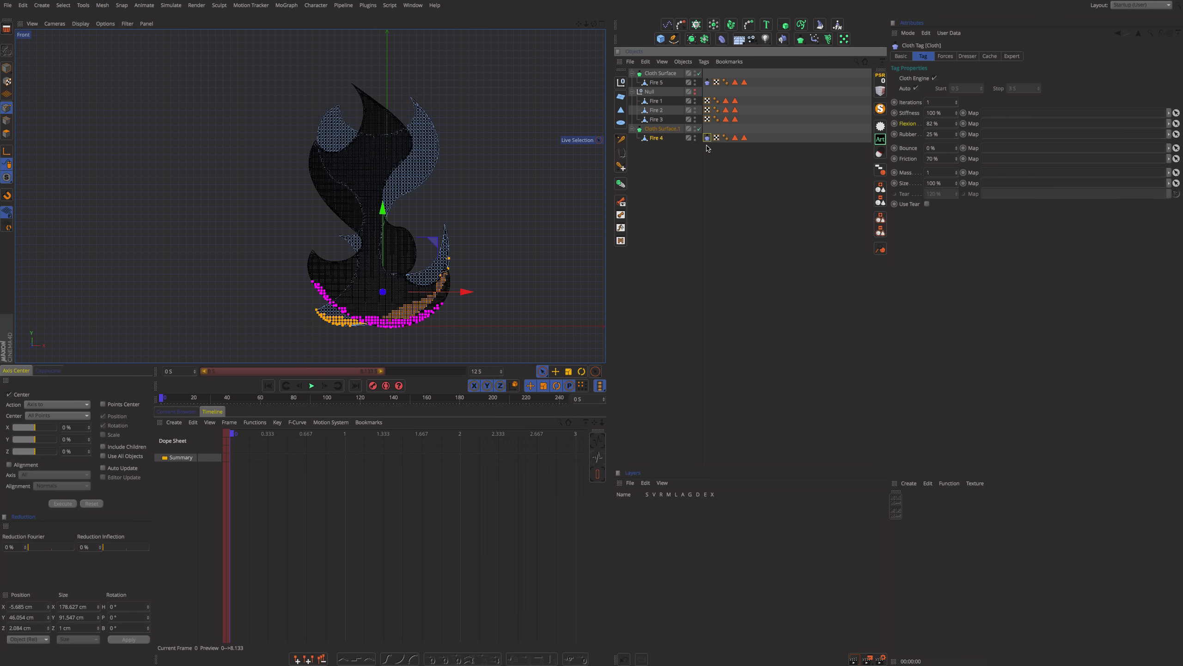
pyautogui.click(968, 57)
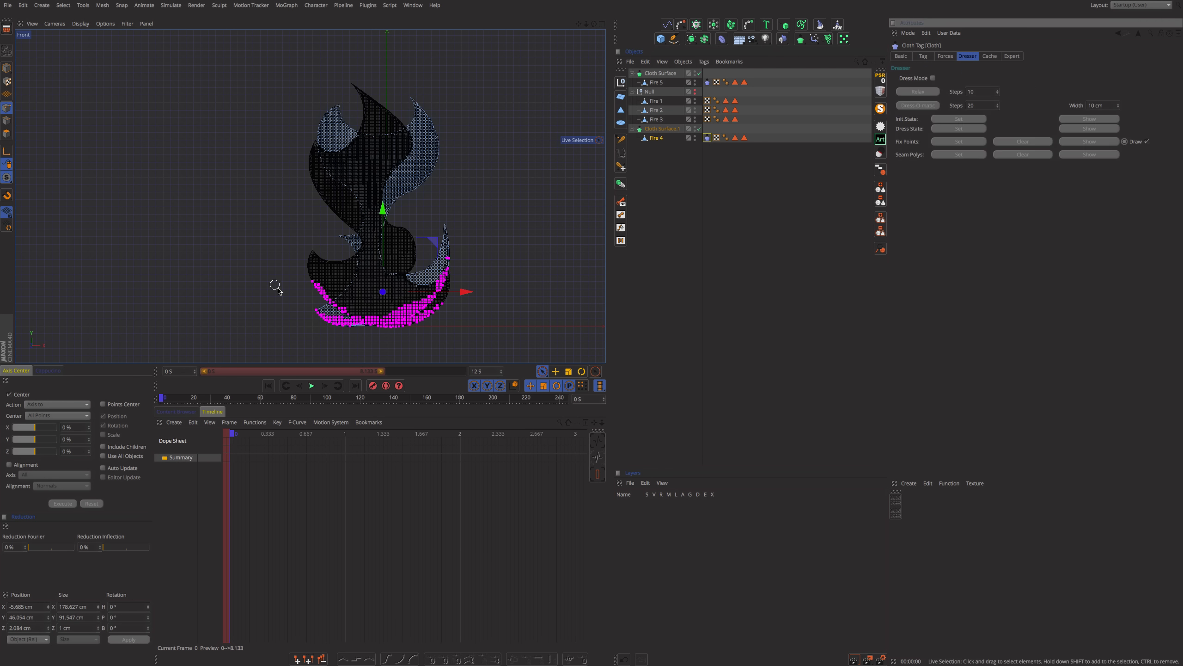
pyautogui.click(638, 213)
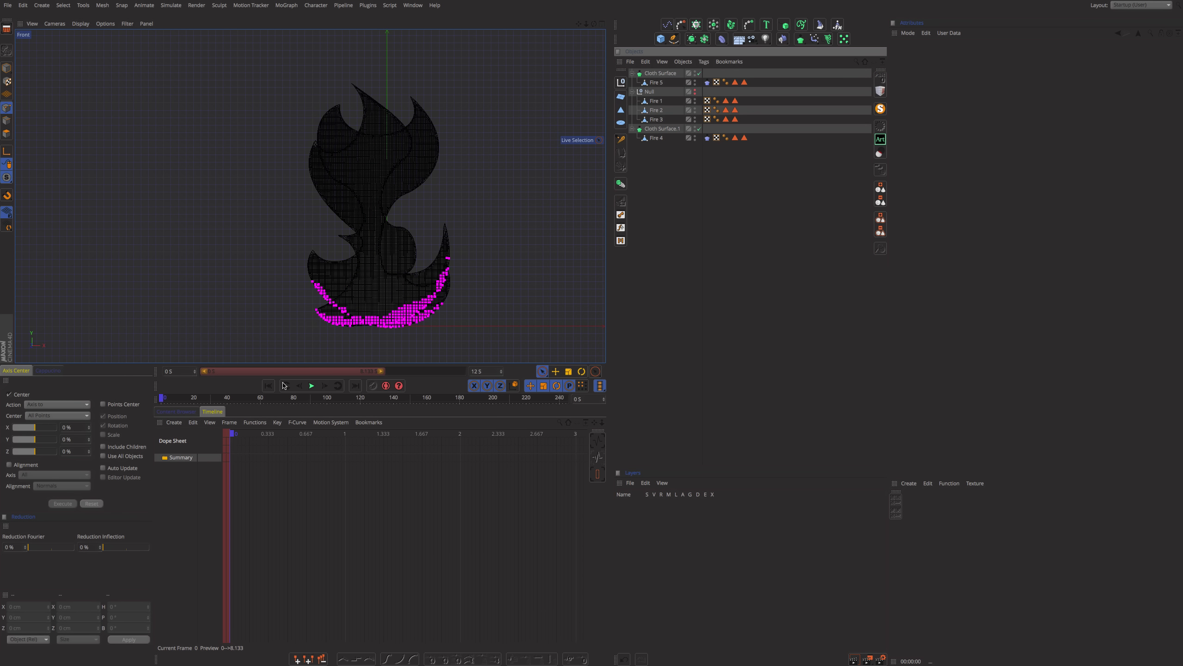
# Step: Play the Fire 4 and Fire 5 cloth simulation in perspective, render the view, and return to the first frame
pyautogui.press('F1')
pyautogui.click(310, 386)
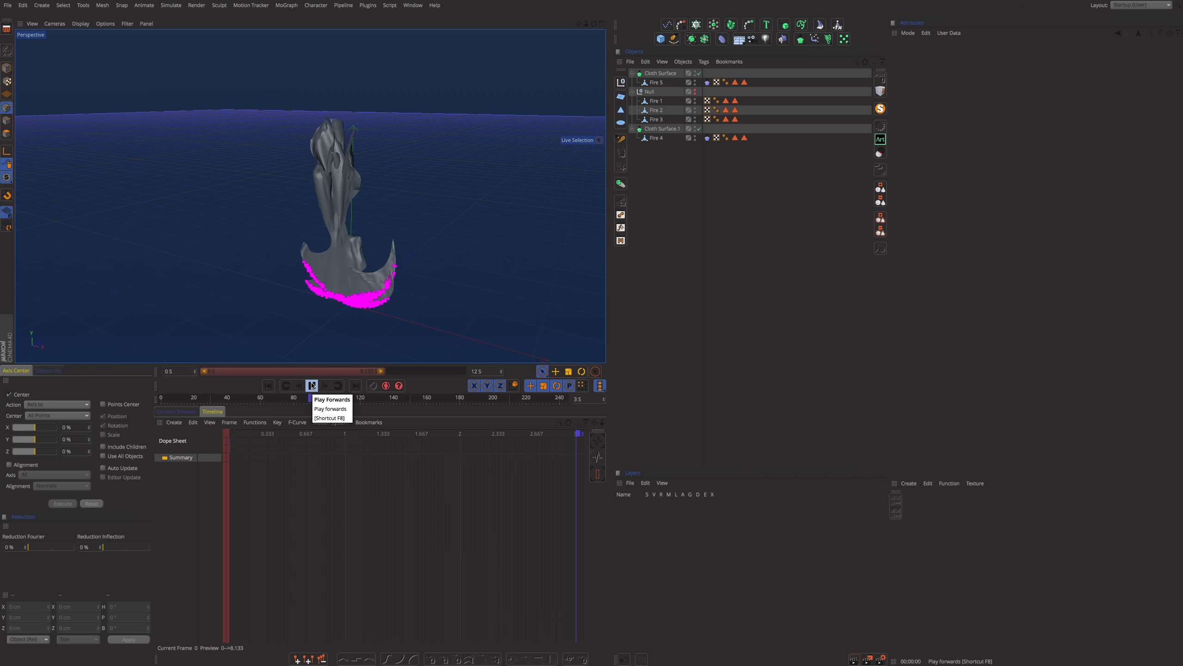
pyautogui.click(311, 385)
pyautogui.hotkey('ctrl', 'r')
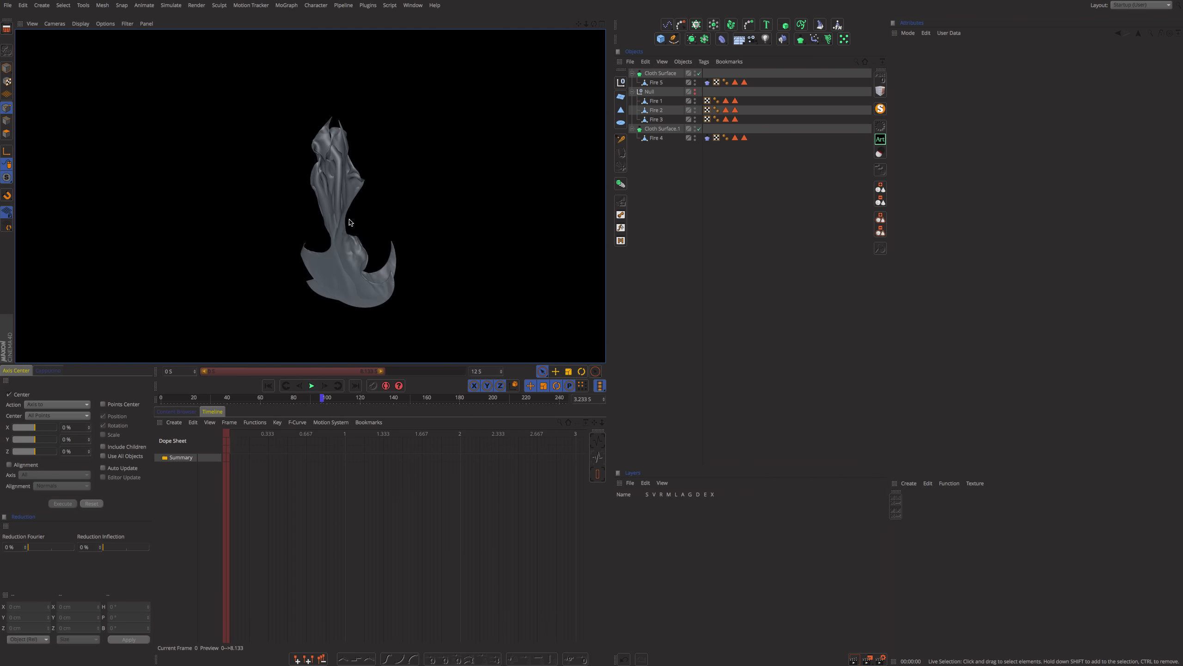
pyautogui.click(761, 204)
pyautogui.click(269, 386)
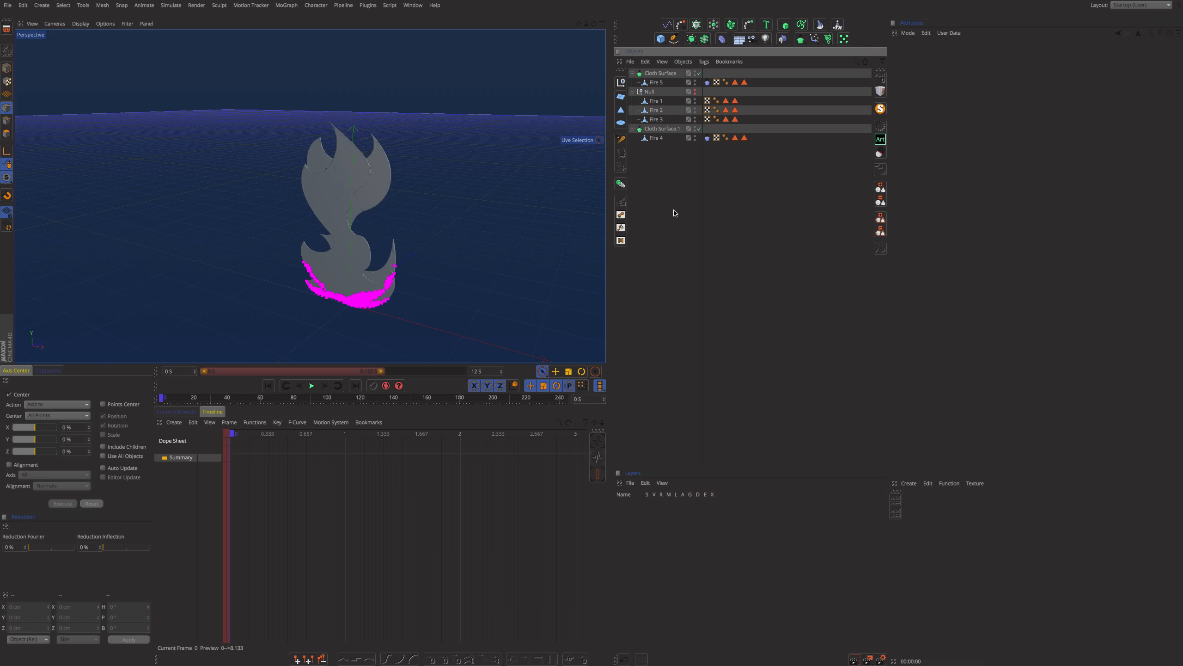
# Step: Place Fire 3, Fire 2 and Fire 1 each under its own Cloth Surface copy and copy the Cloth tag onto them
pyautogui.click(889, 5)
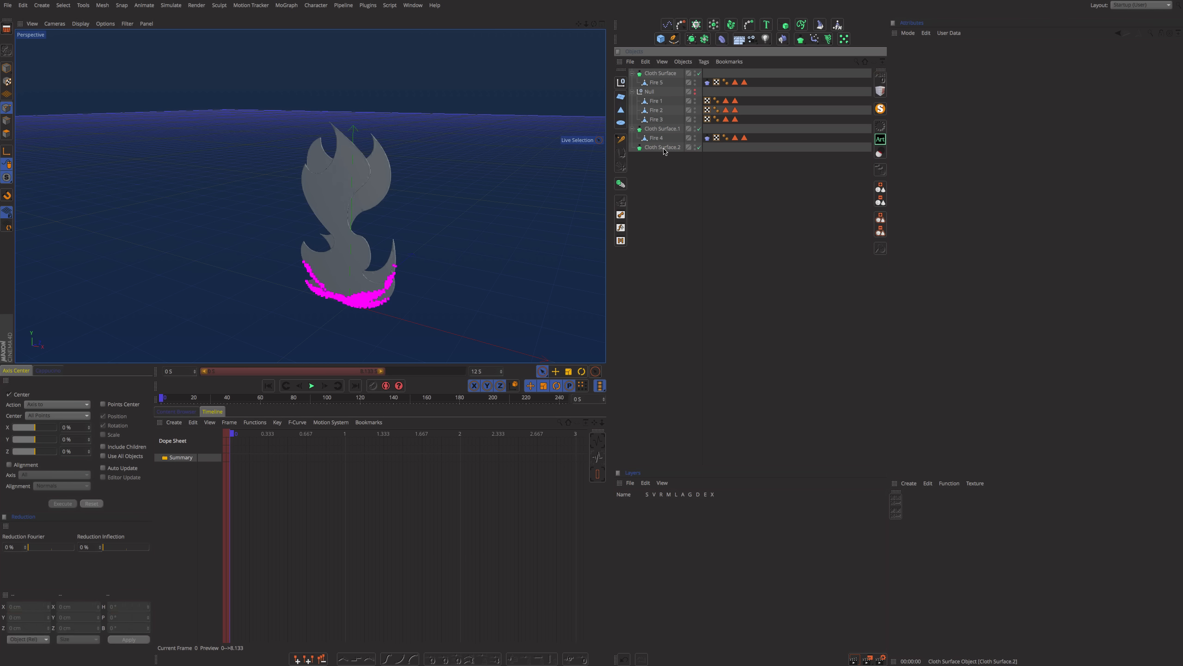
pyautogui.moveTo(657, 156); pyautogui.dragTo(667, 142)
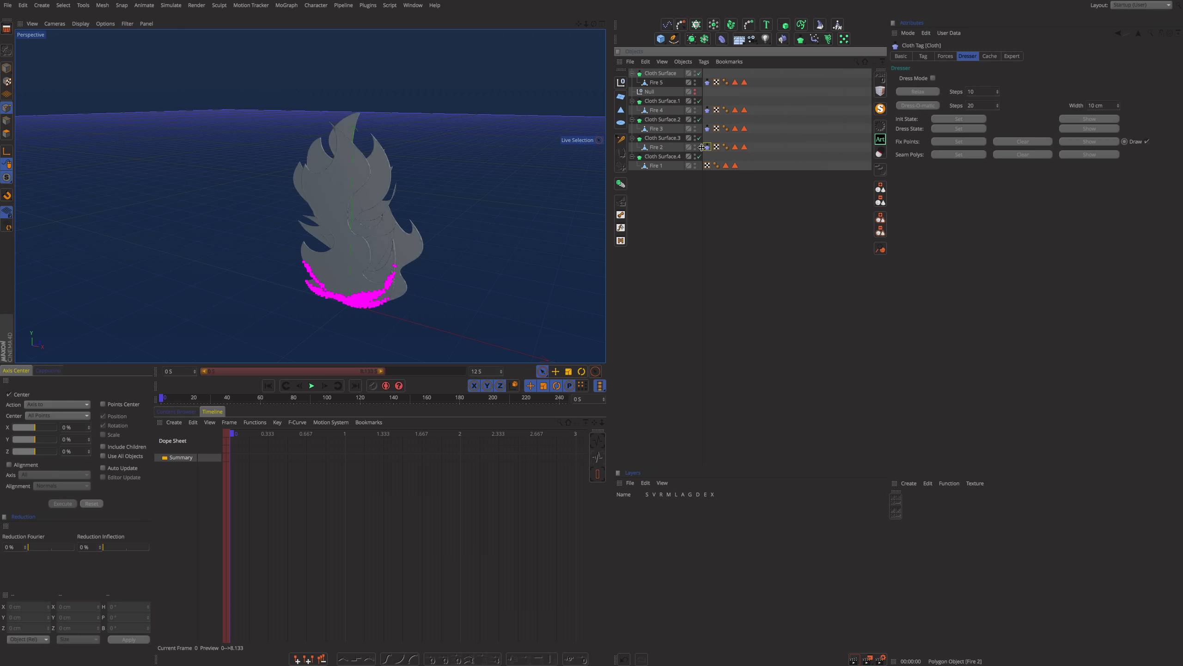
# Step: Select Fire 1's lower-edge points in the front view and set them as fix points
pyautogui.press('F4')
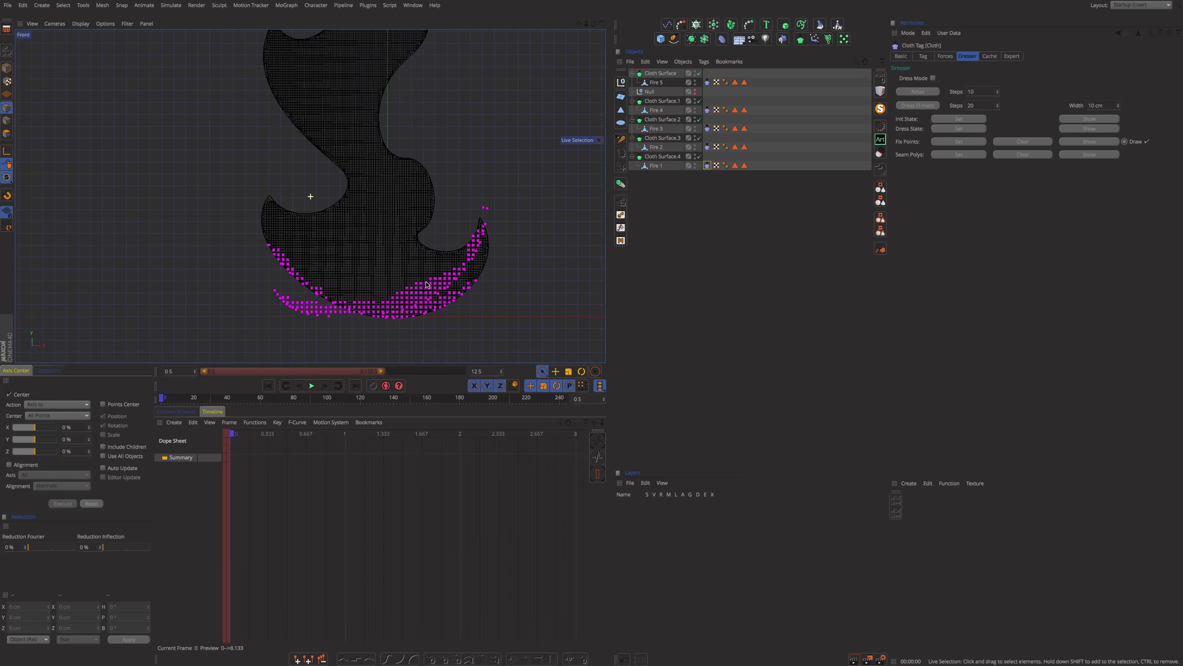
pyautogui.moveTo(509, 236); pyautogui.dragTo(508, 236)
pyautogui.click(707, 165)
pyautogui.click(959, 141)
# Step: Select Fire 2's lower-edge points and set them as fix points in its Cloth tag
pyautogui.click(656, 147)
pyautogui.moveTo(317, 232)
pyautogui.mouseDown()
pyautogui.moveTo(501, 238)
pyautogui.moveTo(507, 228)
pyautogui.mouseUp()
pyautogui.click(707, 147)
pyautogui.click(955, 143)
# Step: Select Fire 3's lower-edge points and set them as fix points in its Cloth tag
pyautogui.click(656, 128)
pyautogui.moveTo(311, 256); pyautogui.dragTo(441, 287)
pyautogui.click(707, 128)
pyautogui.click(958, 142)
pyautogui.click(755, 185)
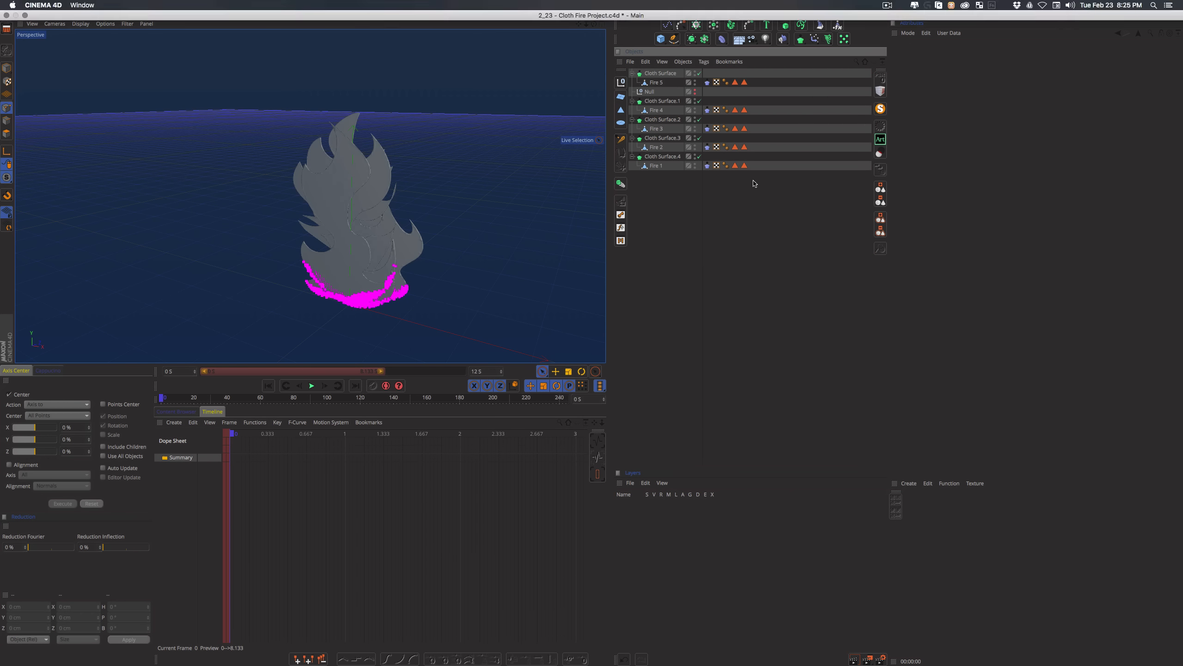
# Step: Delete the empty Null group and play the combined cloth simulation of all five flames, stopping at about 3.6 seconds
pyautogui.click(651, 92)
pyautogui.press('Delete')
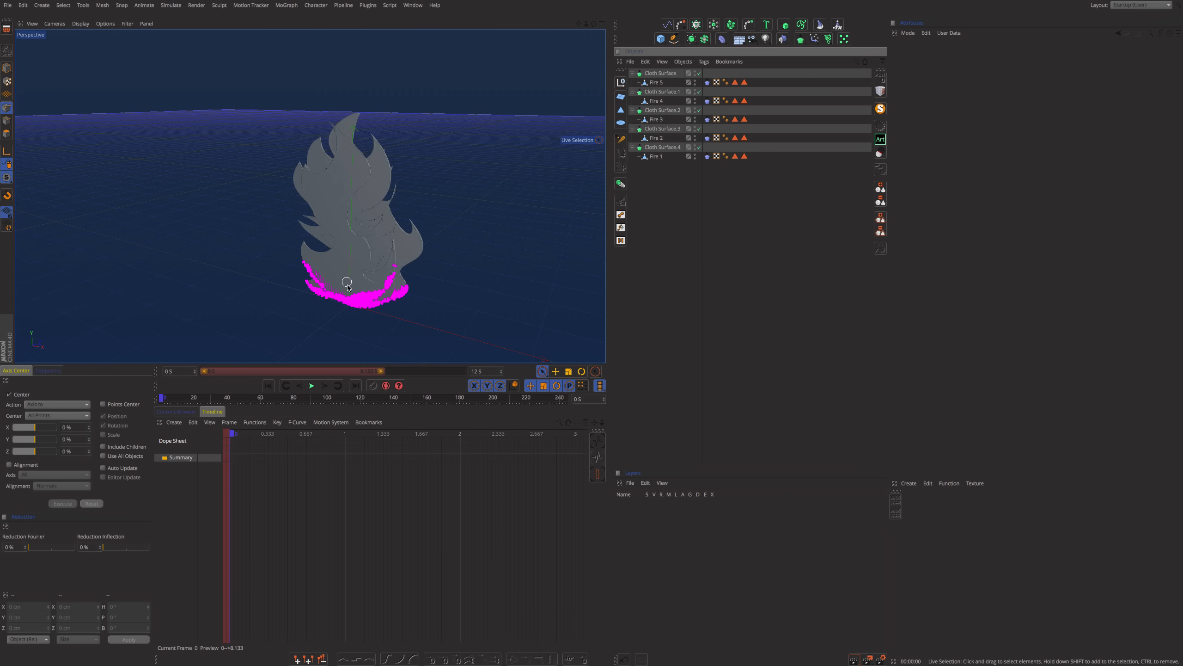
pyautogui.moveTo(347, 282)
pyautogui.keyDown('alt'); pyautogui.mouseDown()
pyautogui.moveTo(391, 223)
pyautogui.moveTo(401, 88)
pyautogui.moveTo(338, 211)
pyautogui.moveTo(351, 268)
pyautogui.mouseUp(); pyautogui.keyUp('alt')
pyautogui.click(312, 385)
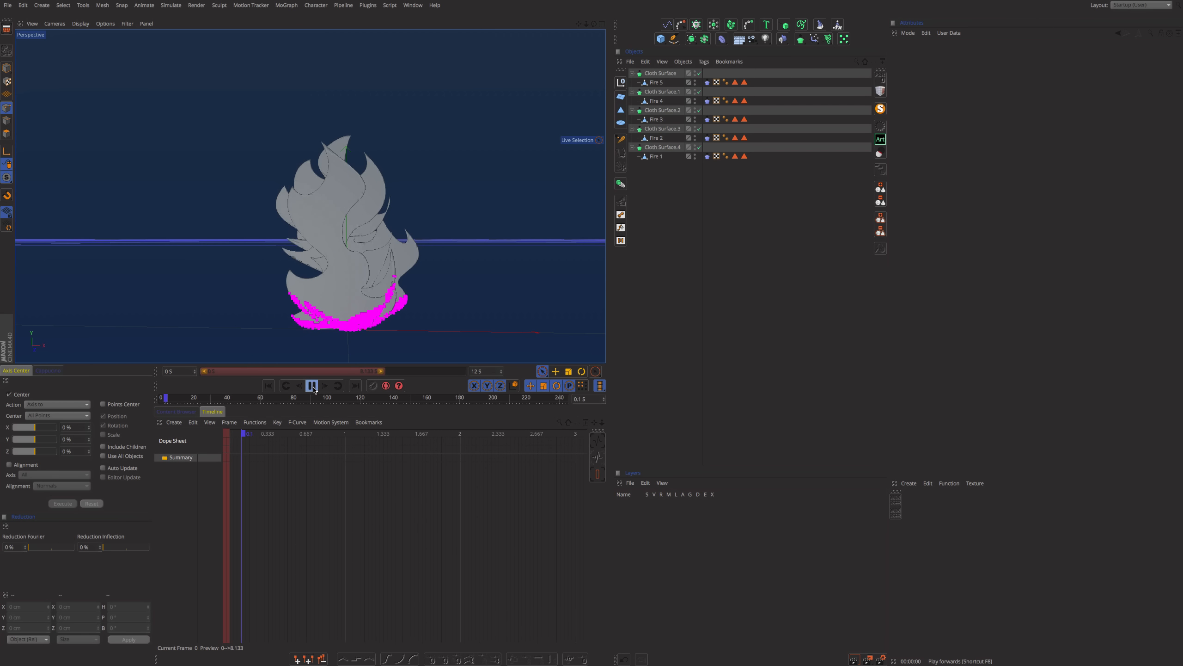
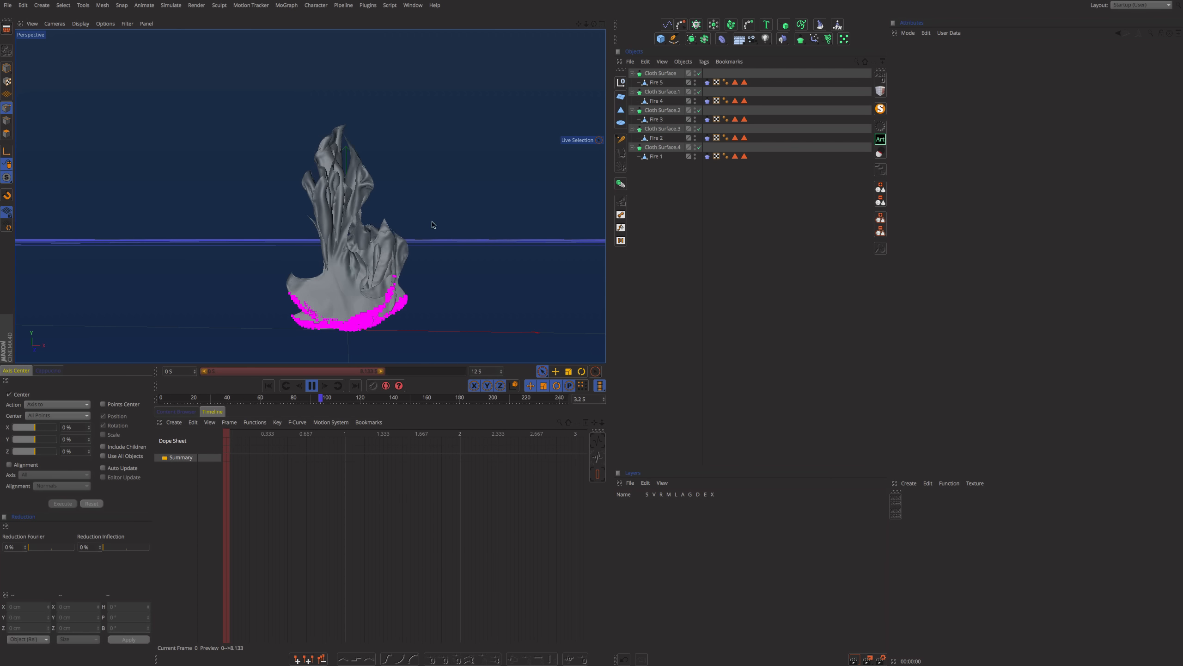
pyautogui.press('F8')
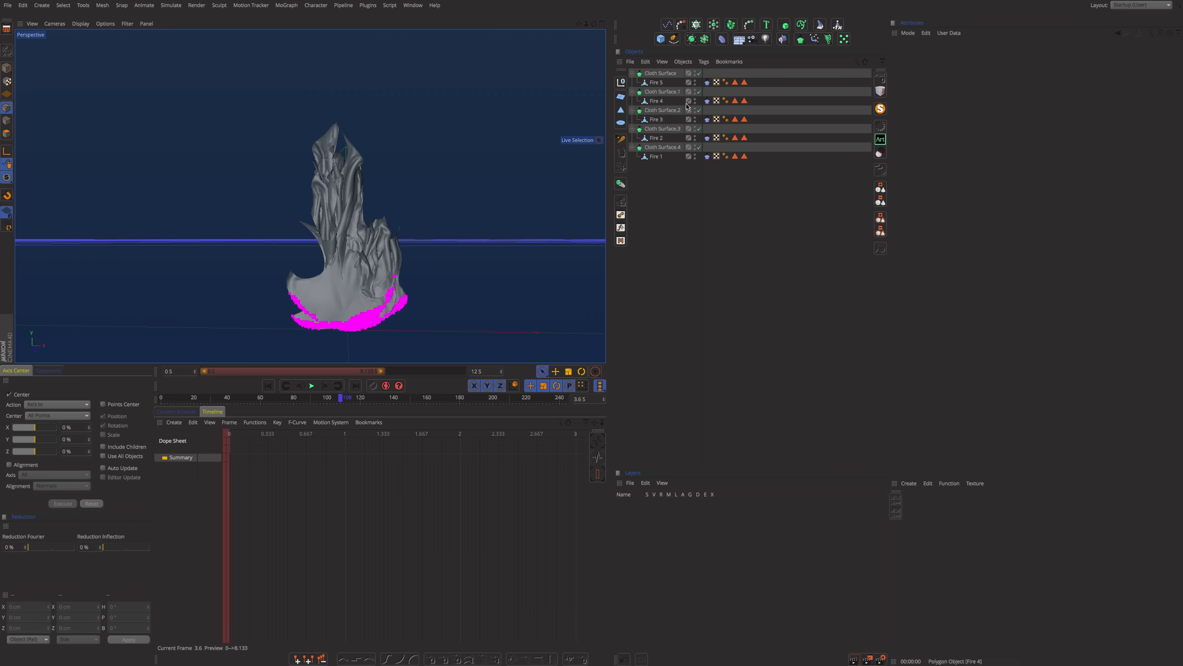
# Step: Set the wind direction in Fire 4's Cloth tag to X -0.1 cm, Y 5.4 cm and Z 0.6 cm
pyautogui.click(708, 101)
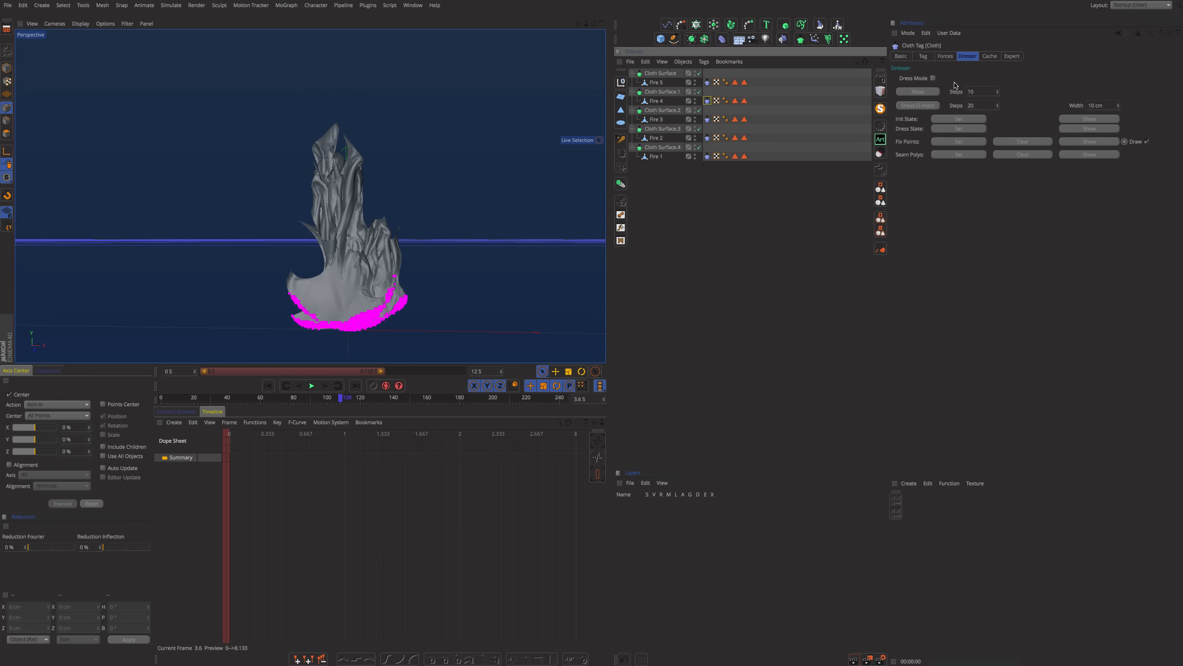
pyautogui.click(945, 56)
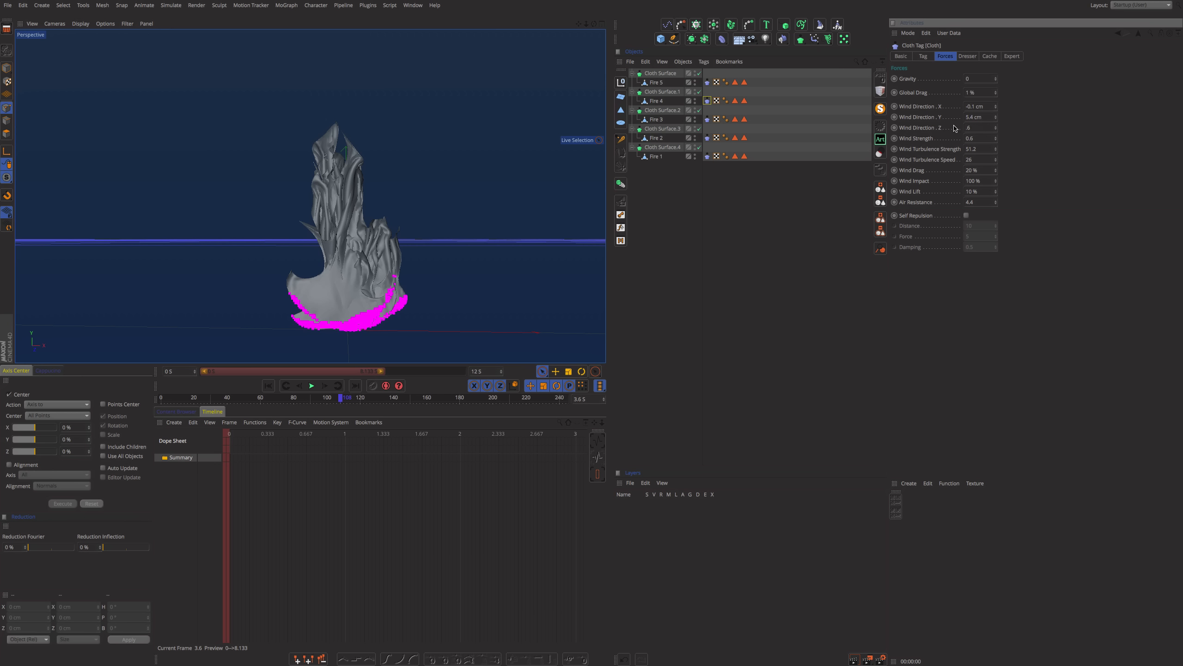
# Step: Set Fire 3's Cloth forces to Wind Direction Y 5 cm, Global Drag 0.5% and Air Resistance 6, and adjust its Wind Strength
pyautogui.click(707, 119)
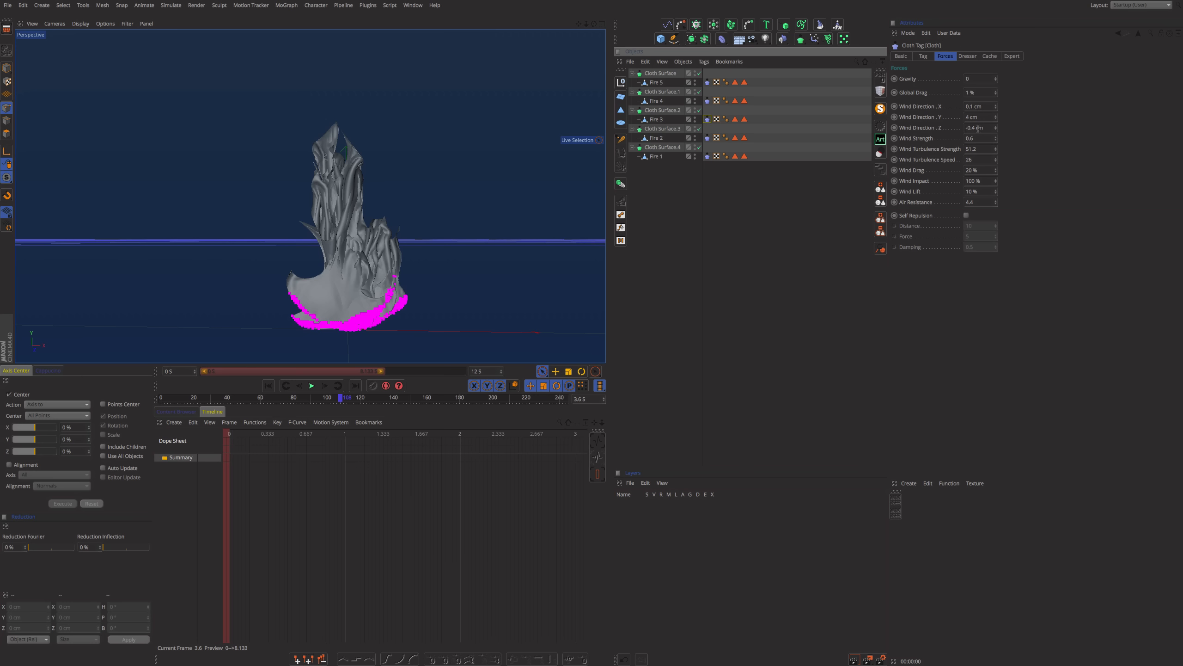
pyautogui.moveTo(983, 116); pyautogui.dragTo(948, 114)
pyautogui.write('5')
pyautogui.press('Return')
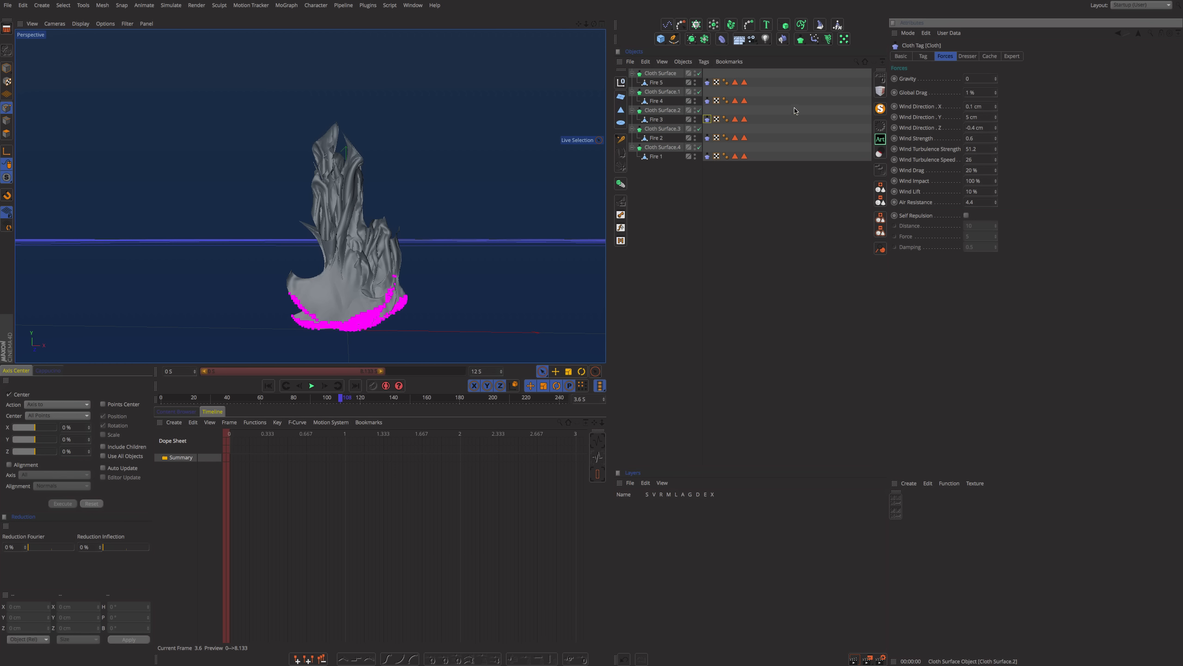
pyautogui.doubleClick(981, 93)
pyautogui.write('.5')
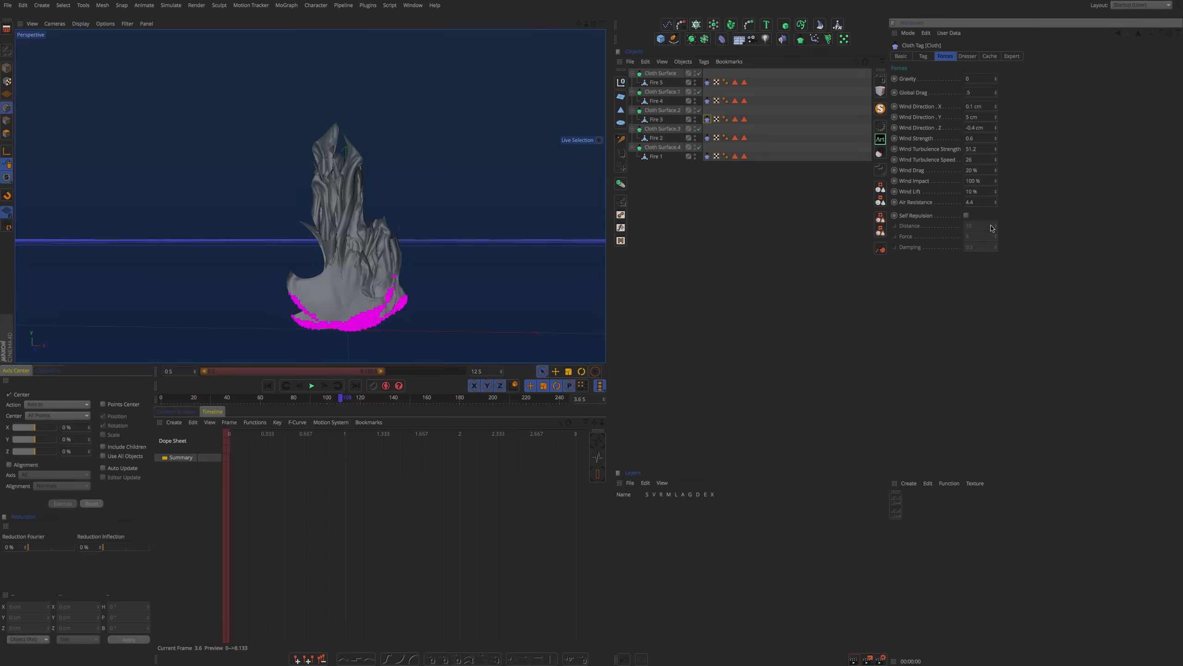
pyautogui.moveTo(981, 202); pyautogui.dragTo(896, 199)
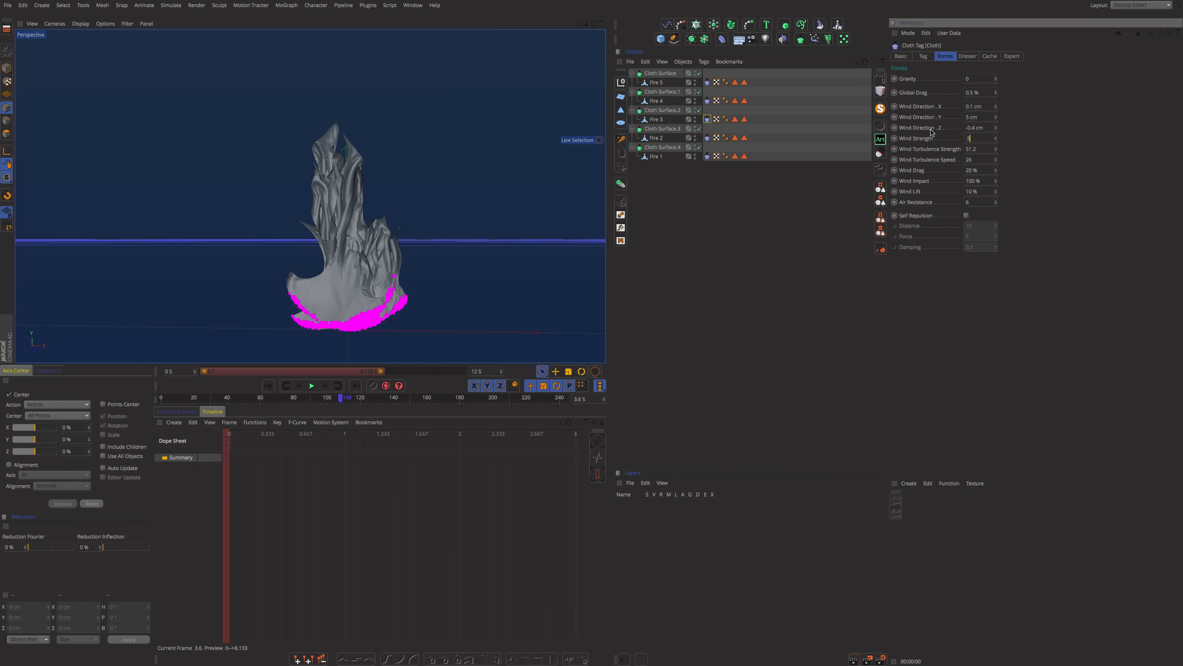
# Step: Adjust the Wind Direction Y value in Fire 1's Cloth tag
pyautogui.click(707, 156)
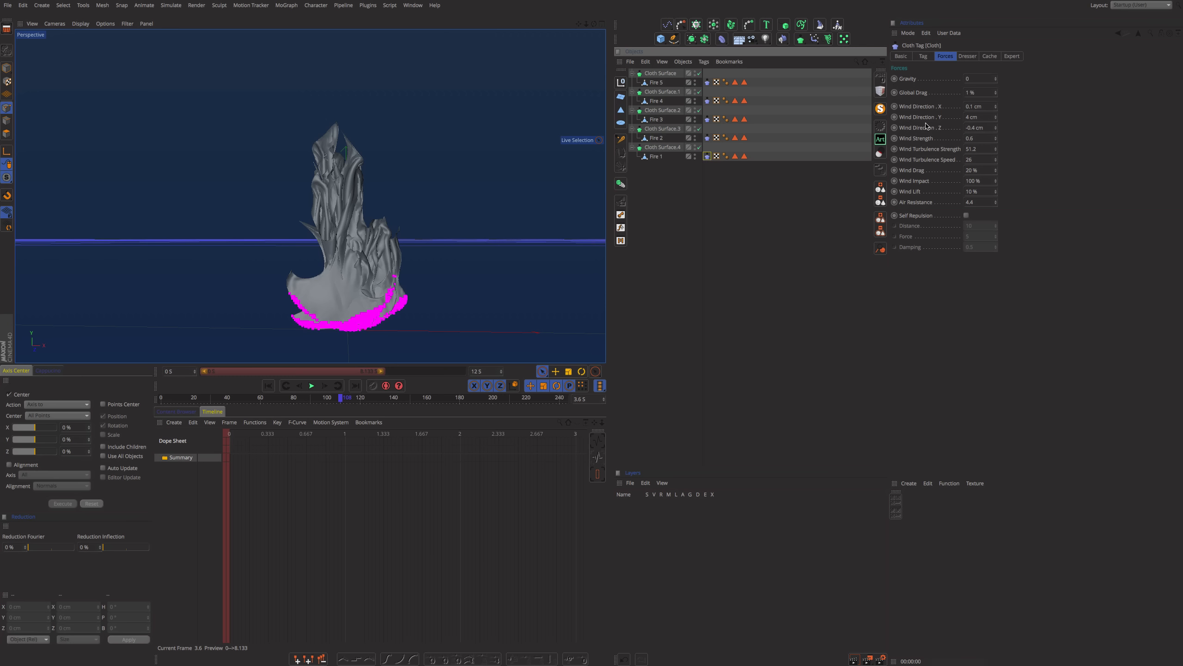
pyautogui.moveTo(987, 117); pyautogui.dragTo(937, 113)
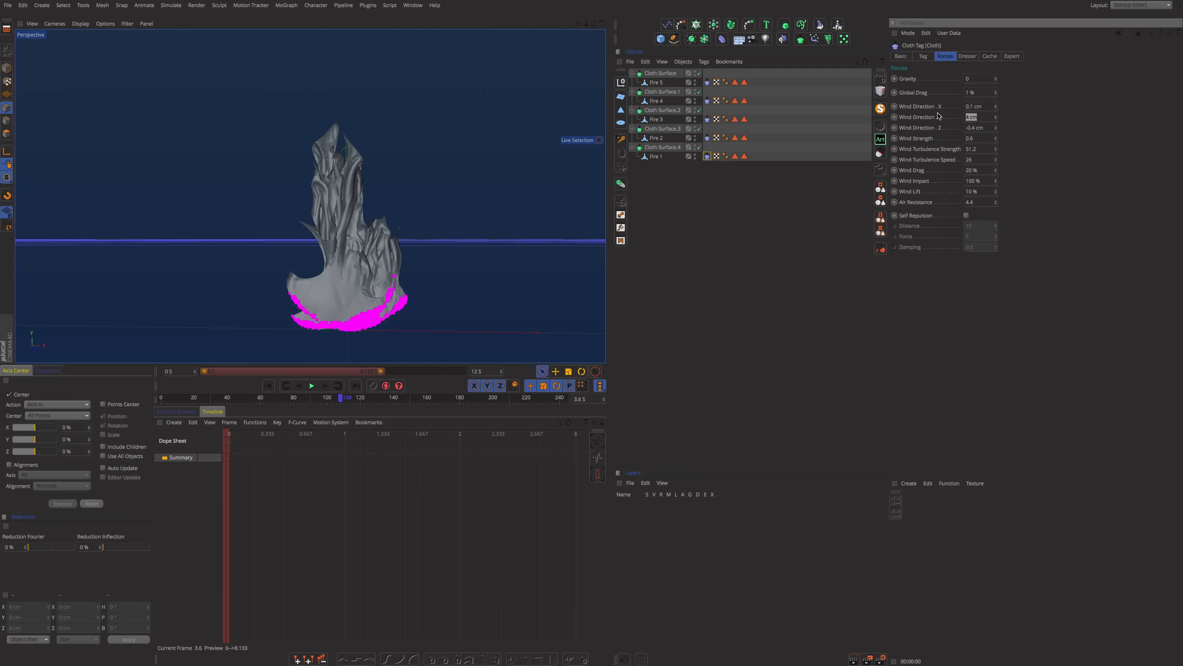
pyautogui.click(751, 273)
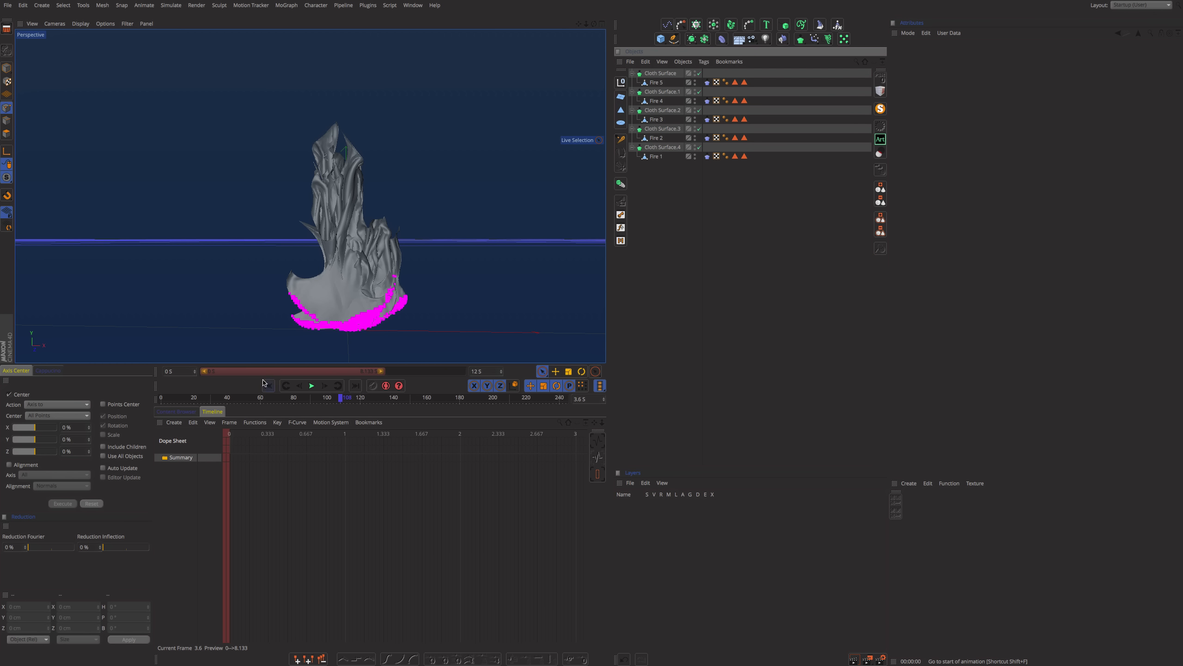
# Step: Replay the five-flame simulation from the start to about 2.5 seconds and render the view
pyautogui.click(312, 386)
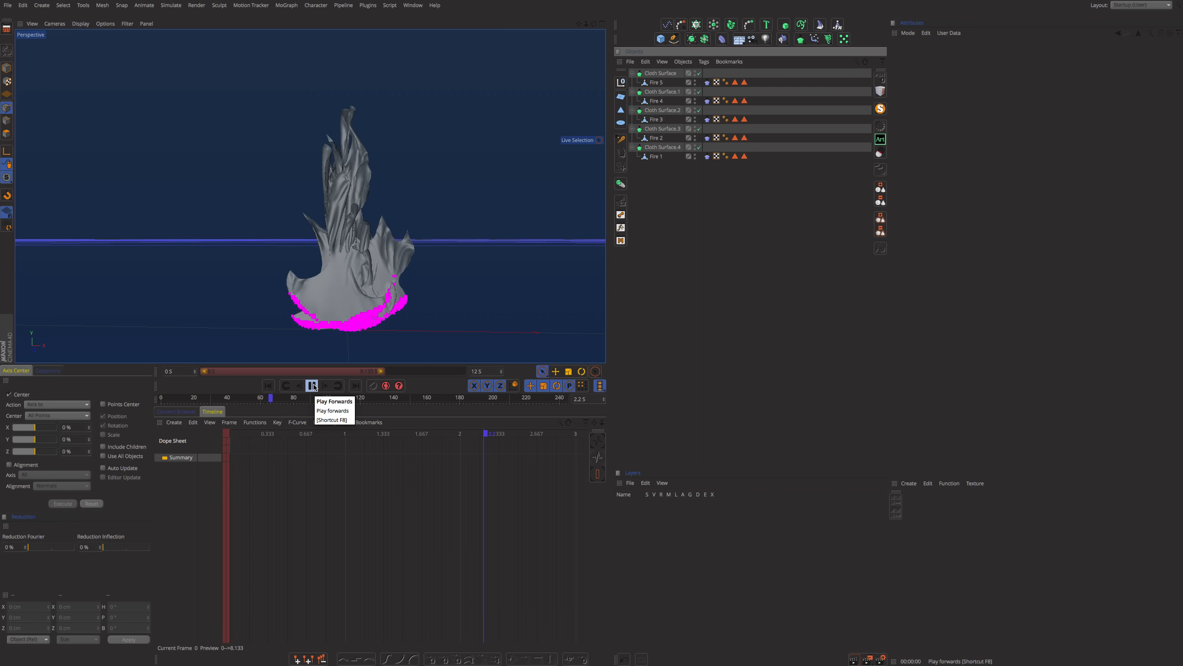
pyautogui.click(313, 386)
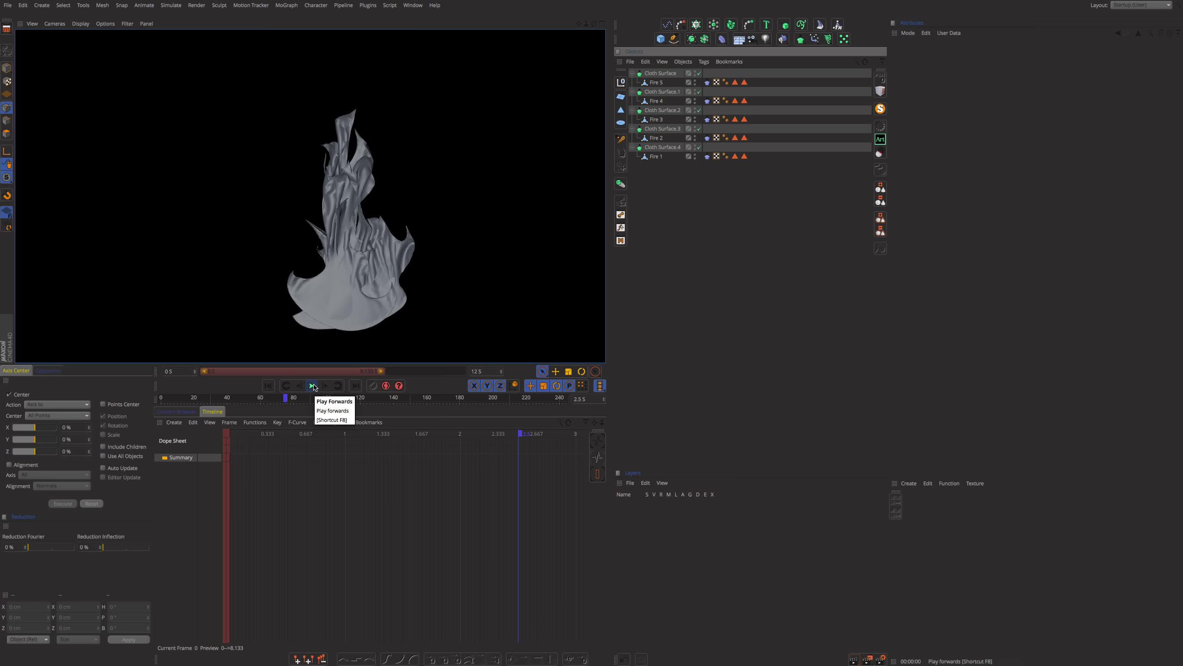
# Step: Create a new material and open it in the Material Editor
pyautogui.doubleClick(928, 507)
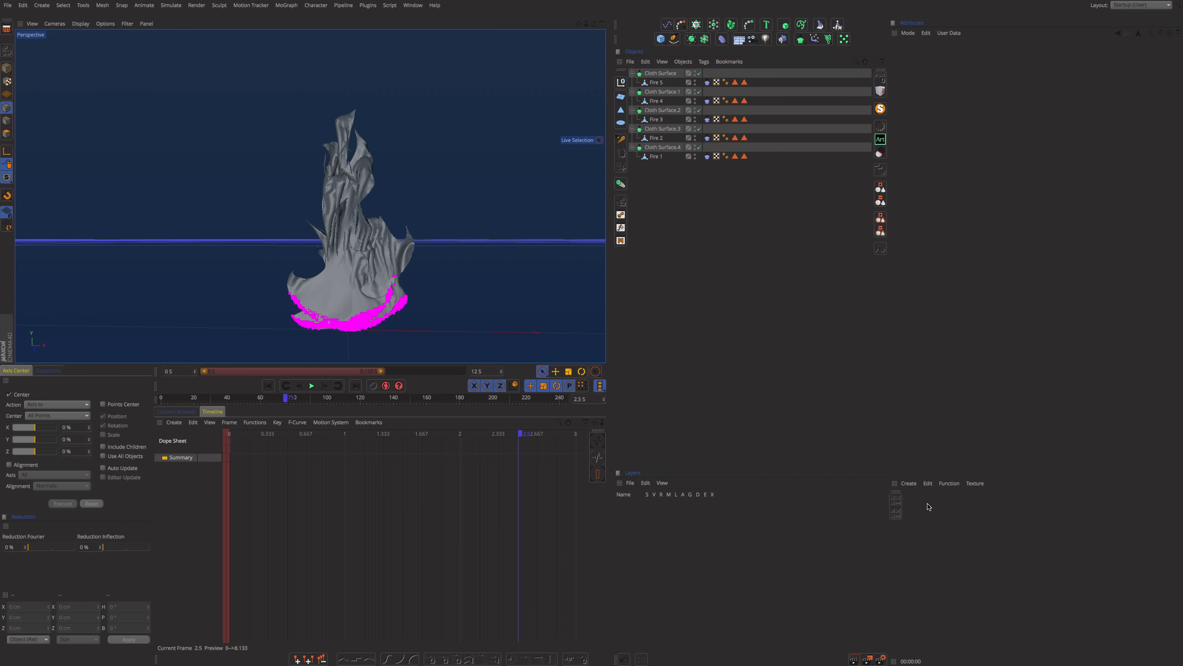
pyautogui.doubleClick(912, 506)
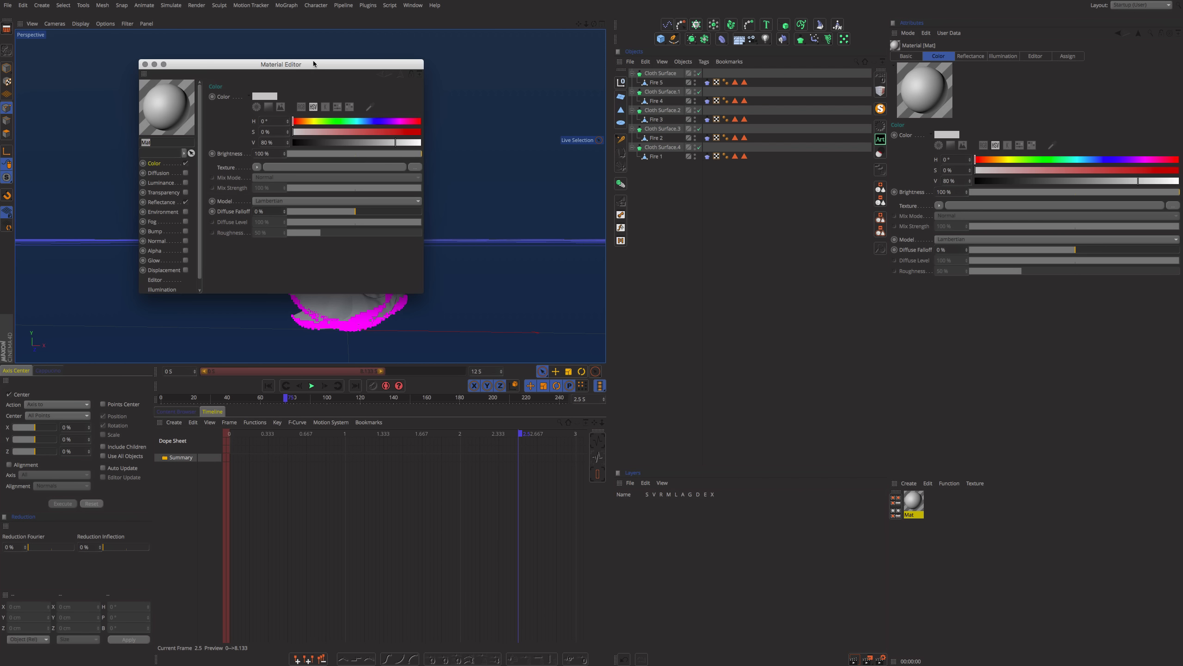
# Step: Disable the new material's Color and Reflectance channels and enable Luminance and Transparency
pyautogui.moveTo(168, 63); pyautogui.dragTo(693, 96)
pyautogui.click(711, 196)
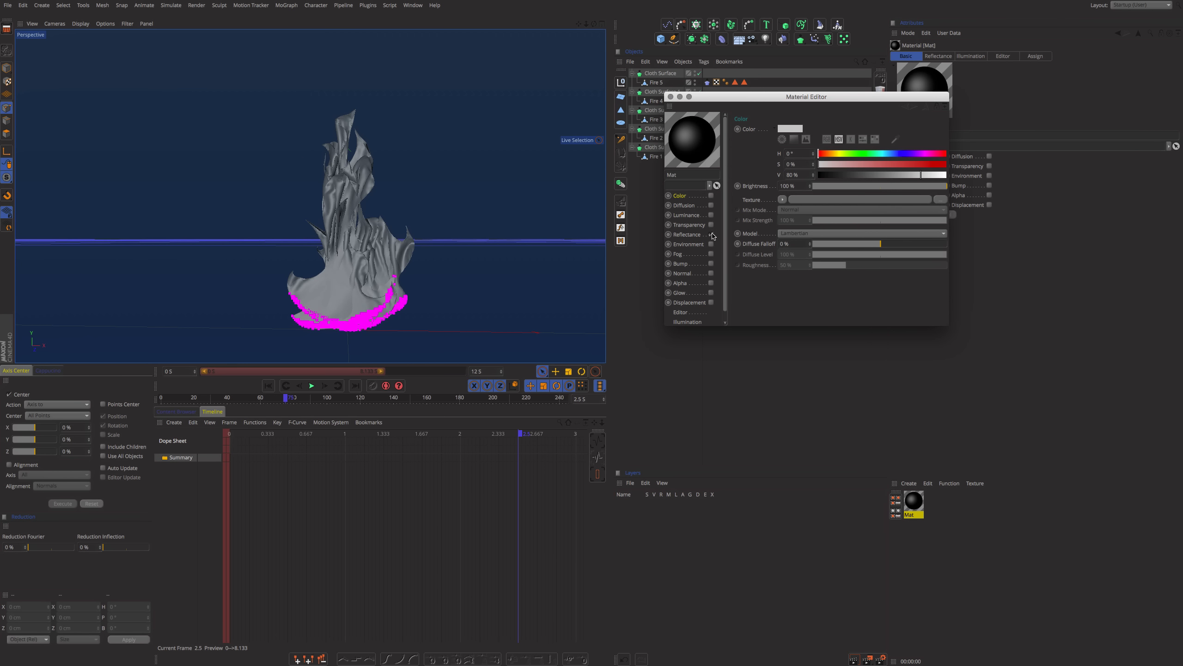
pyautogui.click(711, 234)
pyautogui.moveTo(761, 326); pyautogui.dragTo(761, 459)
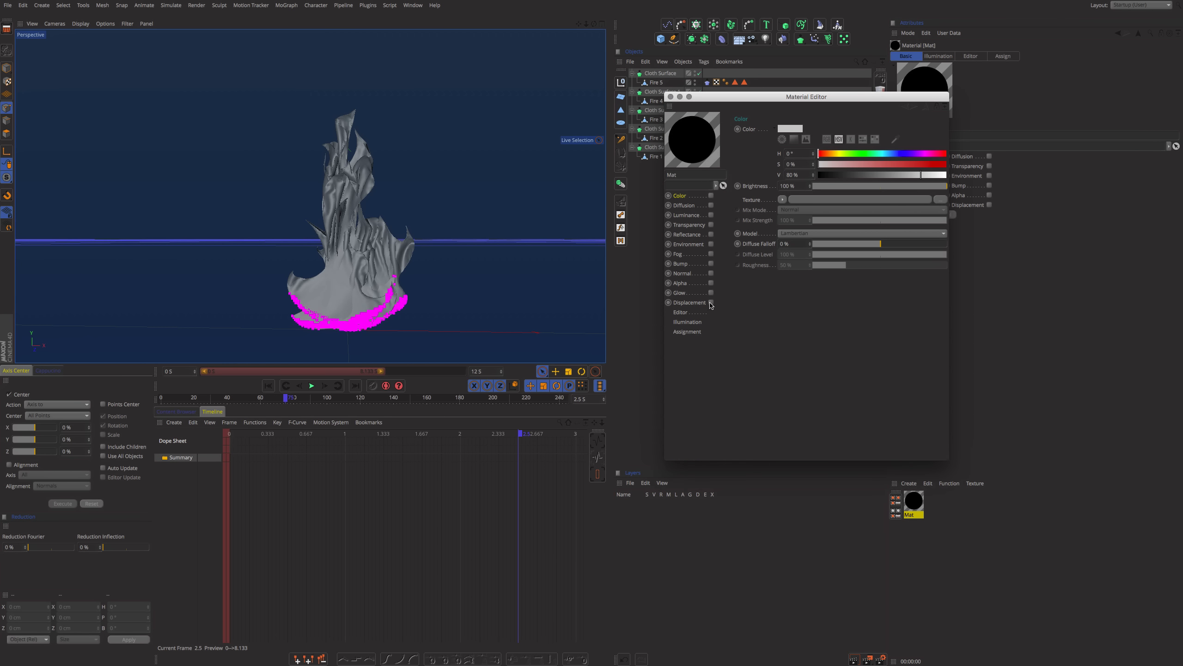
pyautogui.click(711, 215)
pyautogui.click(711, 225)
pyautogui.click(689, 216)
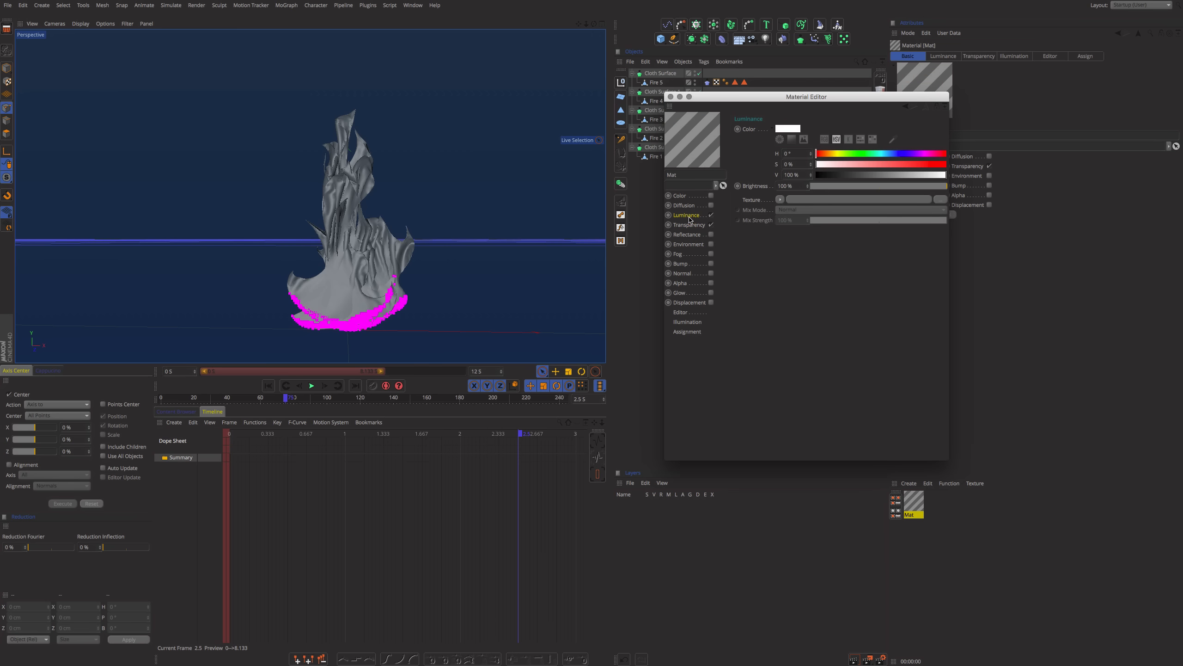
pyautogui.click(787, 129)
pyautogui.click(81, 32)
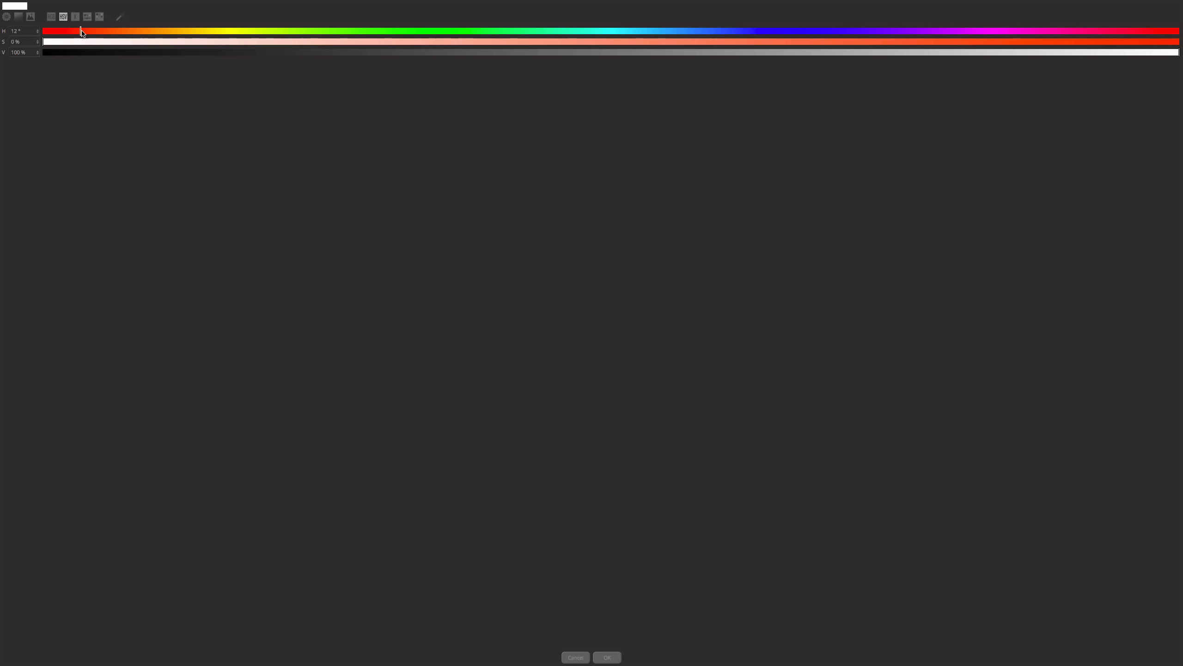
pyautogui.moveTo(821, 3)
pyautogui.click(610, 658)
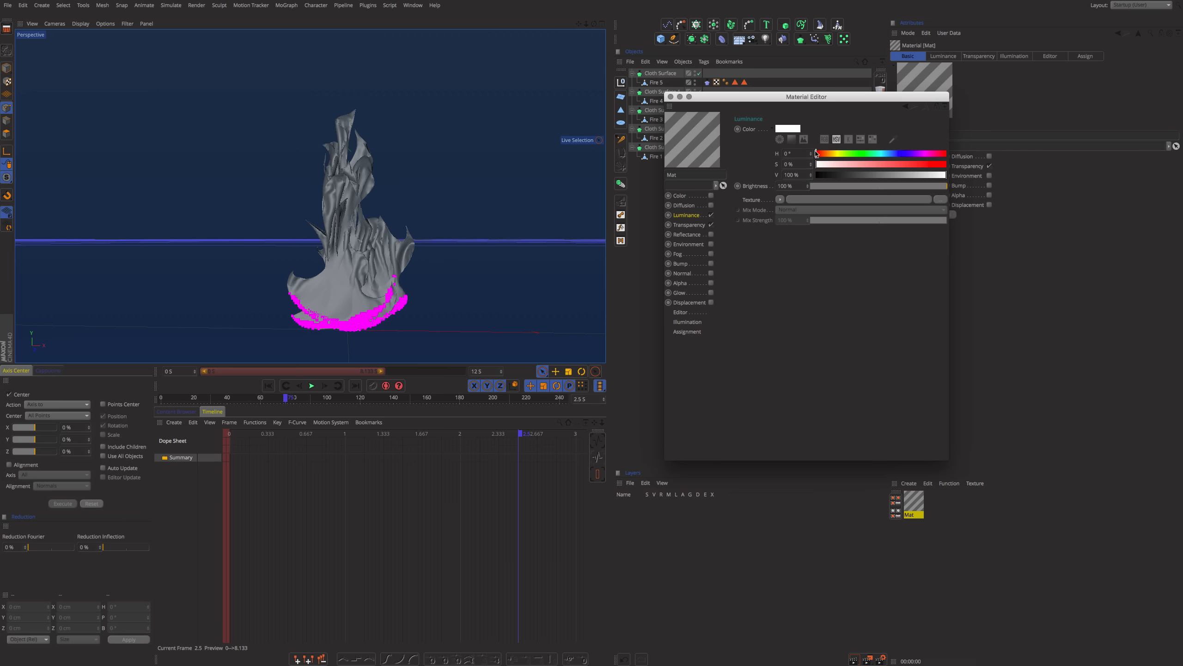
# Step: Set the luminance color to yellow with hue 48° and saturation 68%, and lower the transparency brightness to 82%
pyautogui.moveTo(817, 164); pyautogui.dragTo(865, 161)
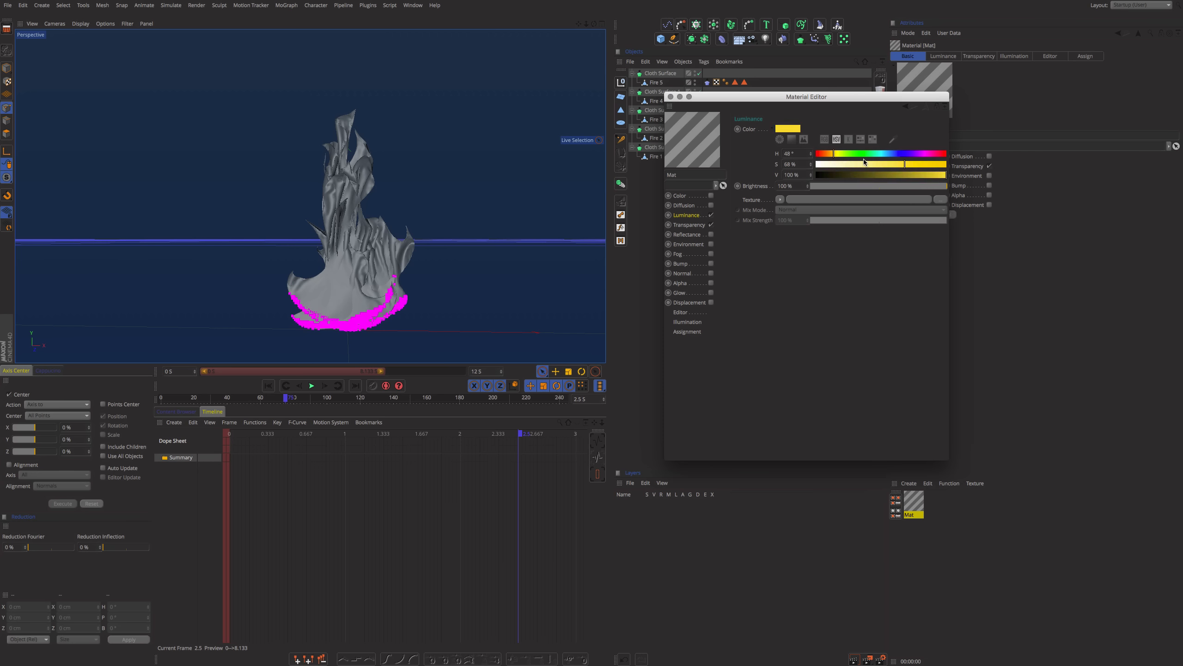
pyautogui.click(690, 224)
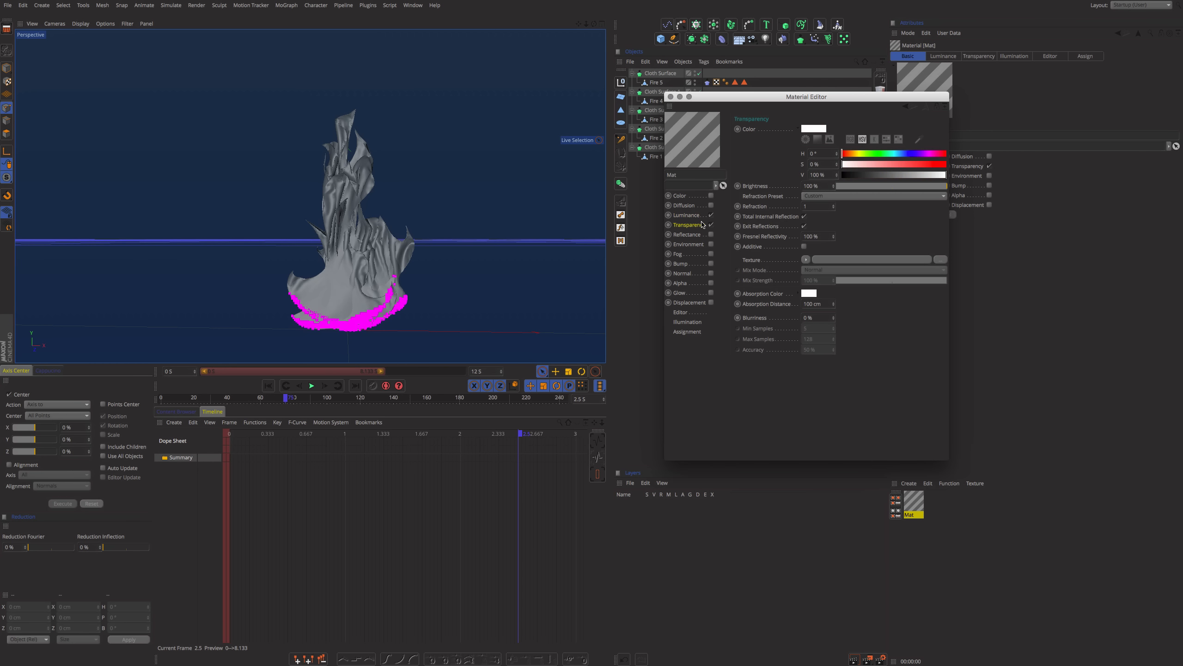
pyautogui.click(927, 186)
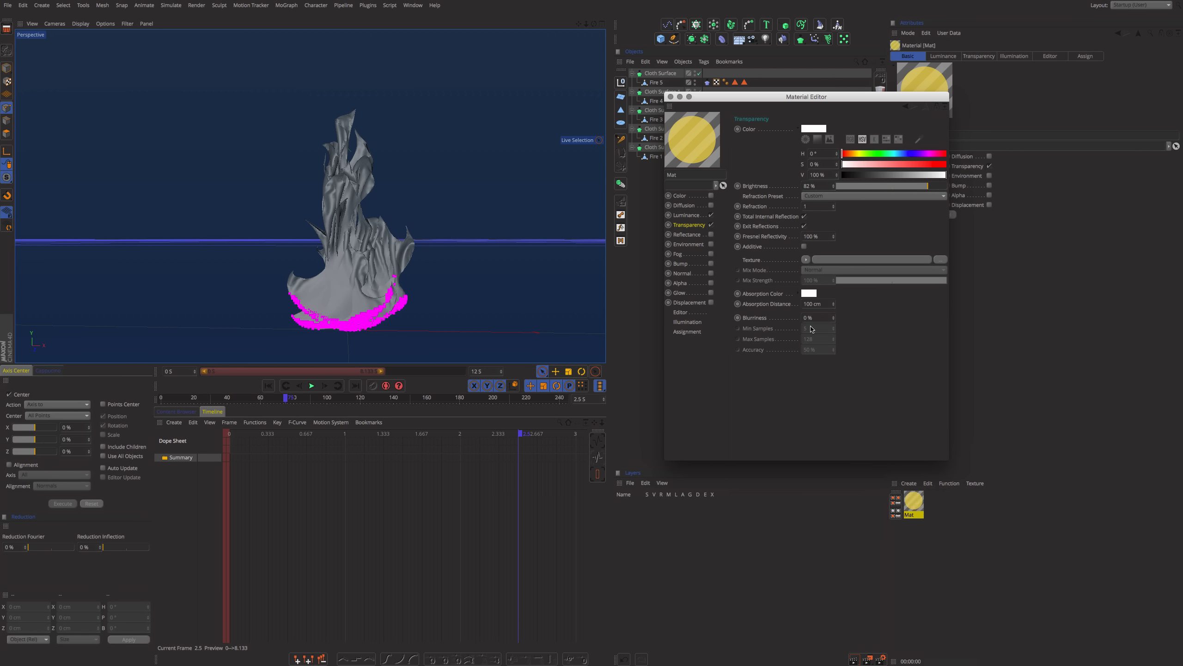
# Step: Apply the yellow material Mat to Cloth Surface.4 and render the view to check it
pyautogui.moveTo(750, 100); pyautogui.dragTo(583, 272)
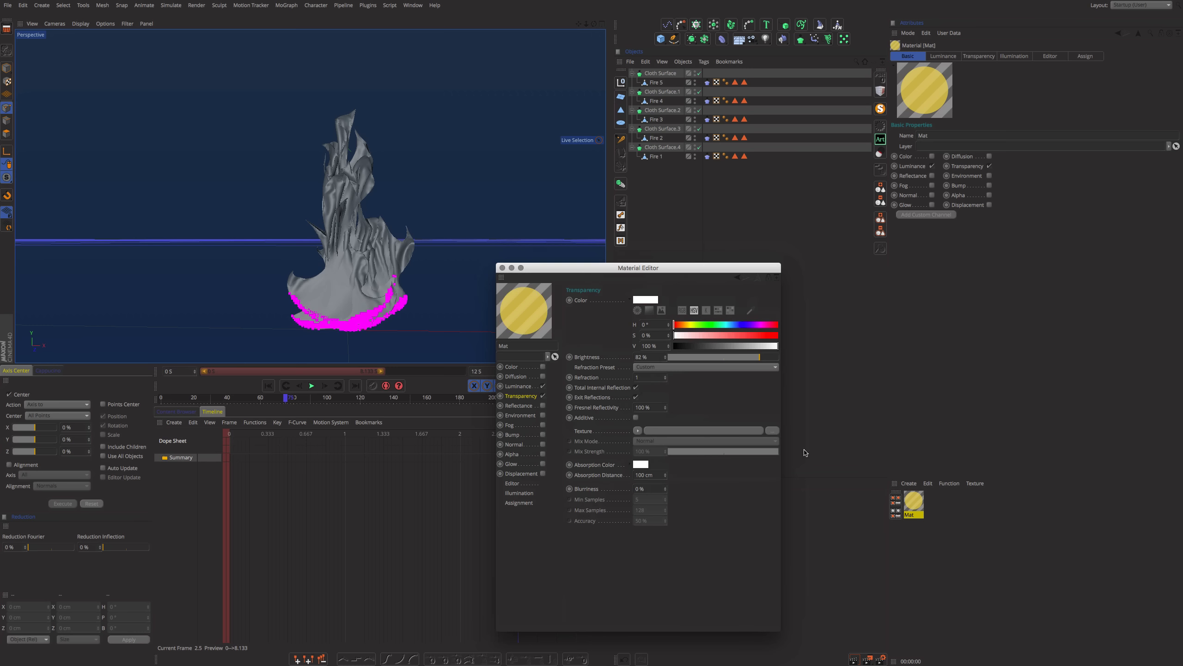
pyautogui.moveTo(921, 507); pyautogui.dragTo(667, 148)
pyautogui.hotkey('ctrl', 'r')
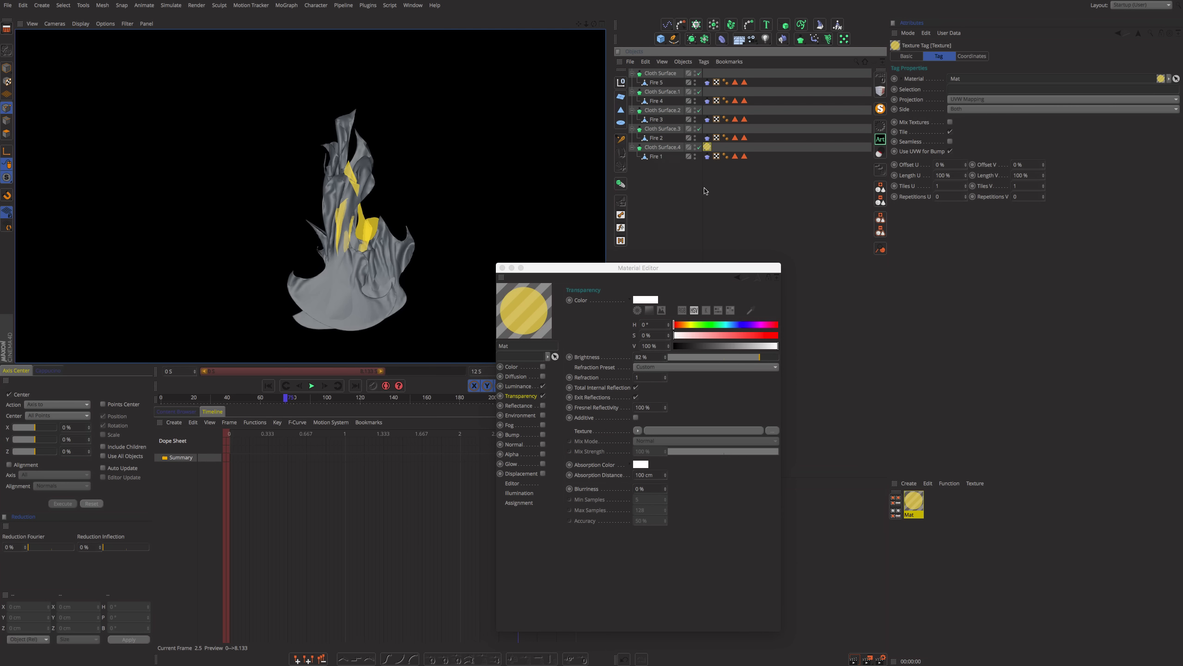
pyautogui.click(672, 164)
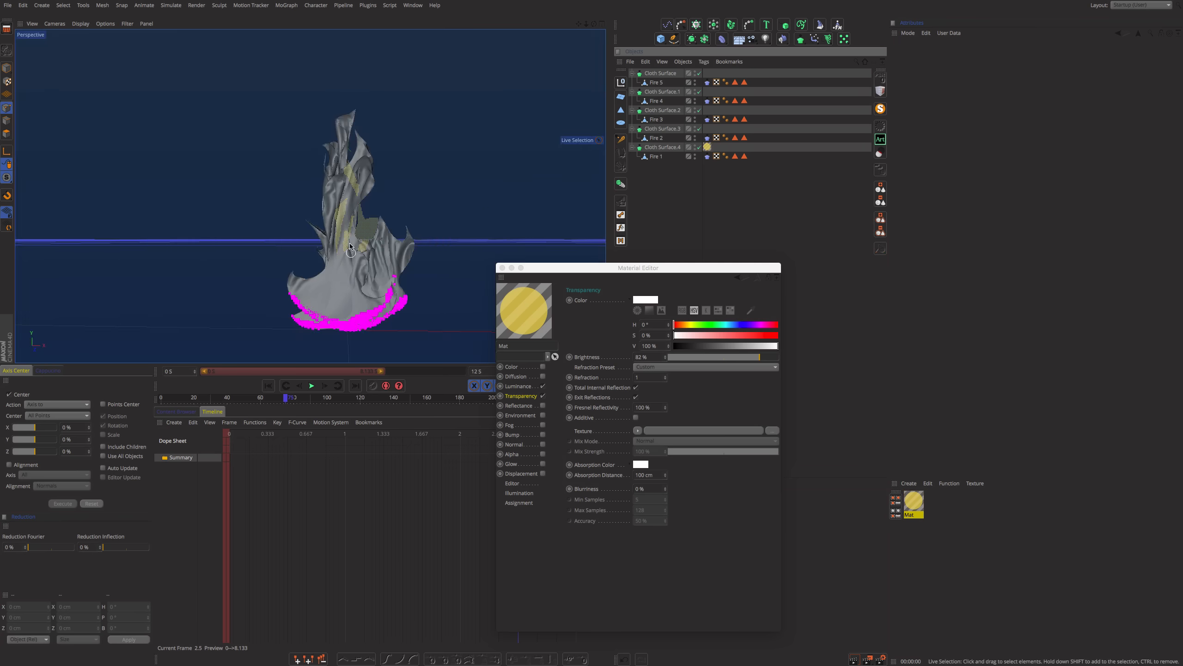
# Step: Disable all five Cloth Surfaces and replay the simulation from the start to about 1.2 seconds
pyautogui.click(699, 128)
pyautogui.click(699, 73)
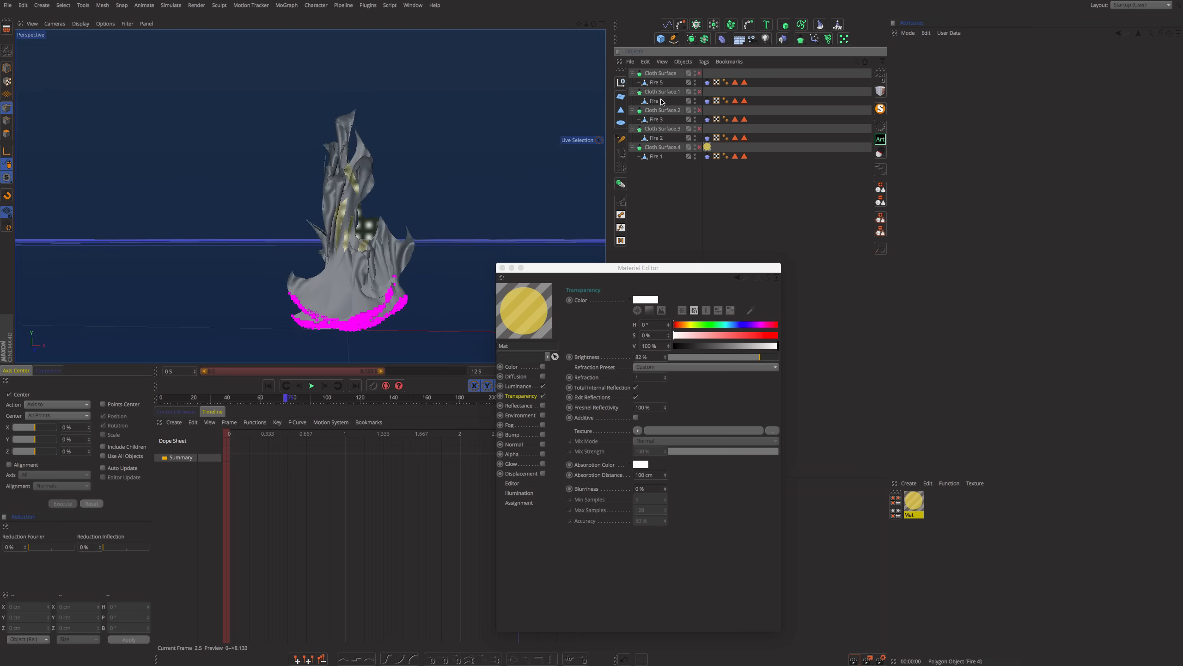
pyautogui.click(699, 92)
pyautogui.click(269, 386)
pyautogui.click(311, 385)
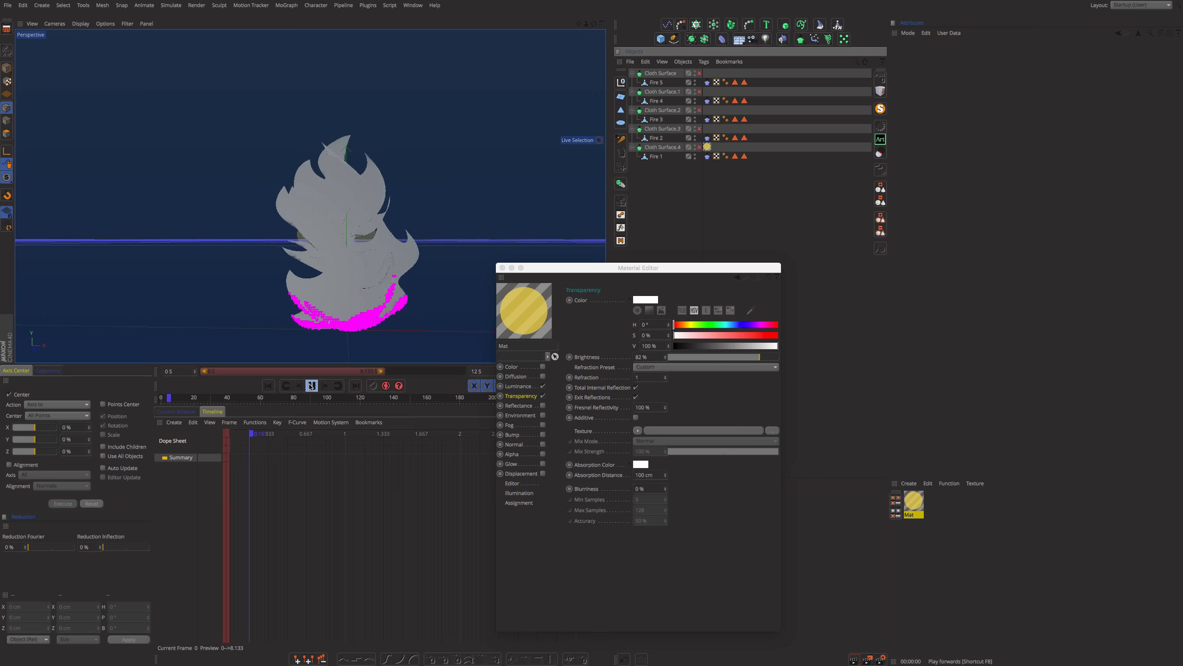
pyautogui.click(311, 386)
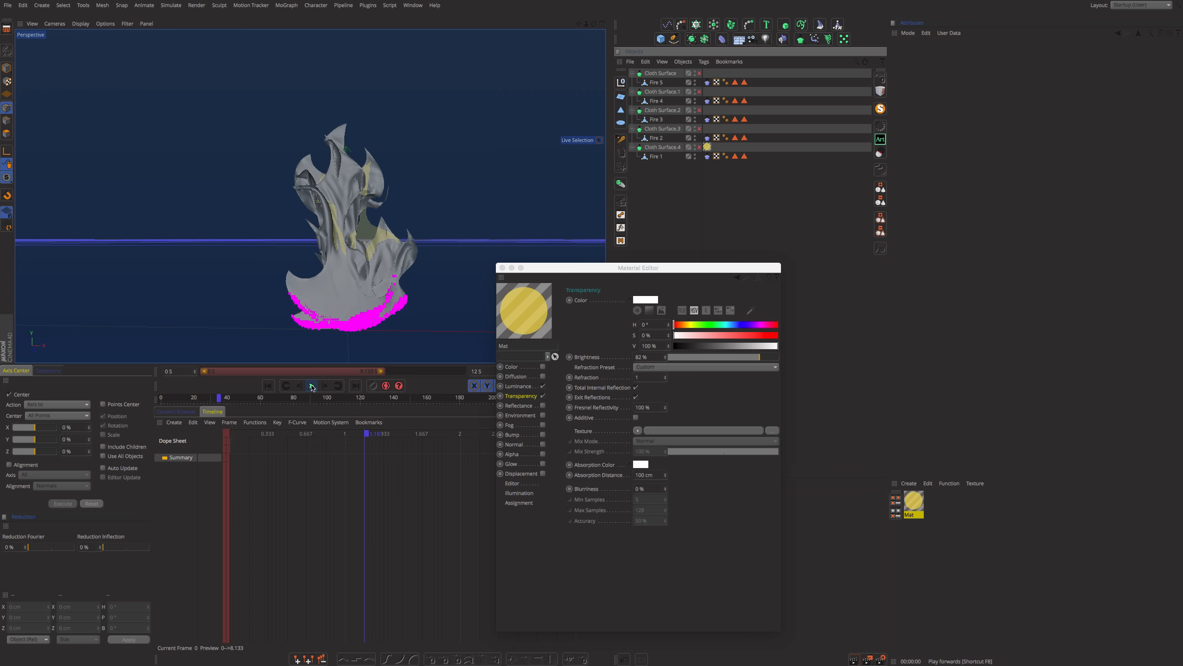
# Step: Set the viewport level of detail to Low and replay the simulation briefly from the start
pyautogui.click(105, 23)
pyautogui.moveTo(122, 38)
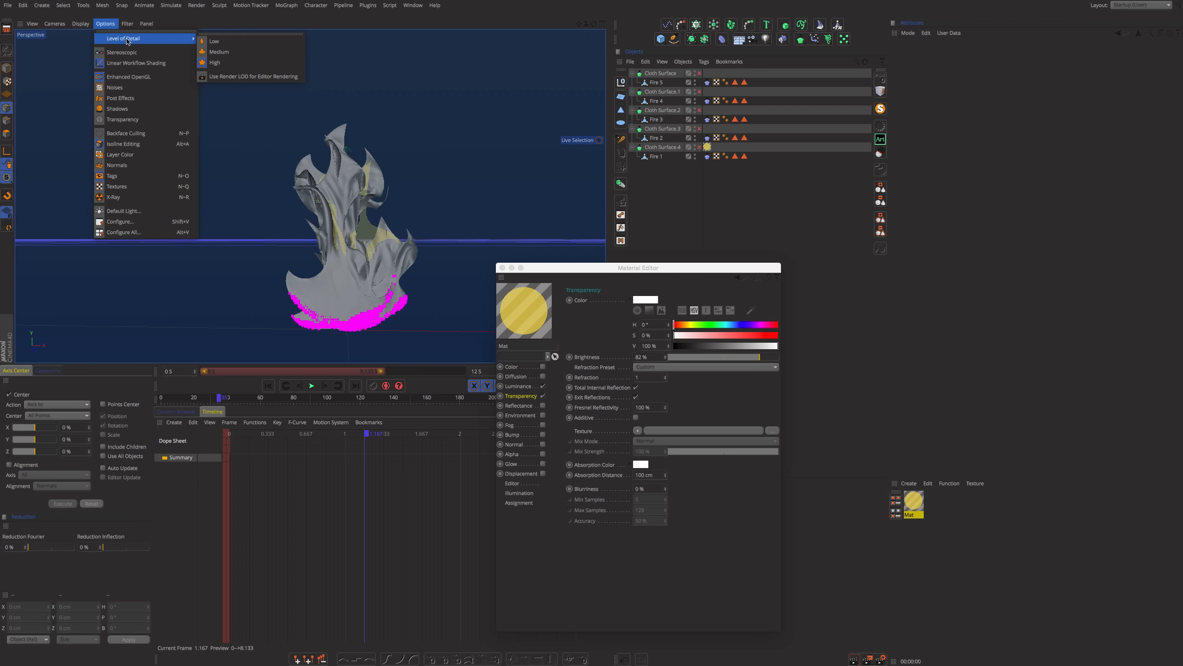
pyautogui.click(247, 39)
pyautogui.click(269, 385)
pyautogui.click(311, 385)
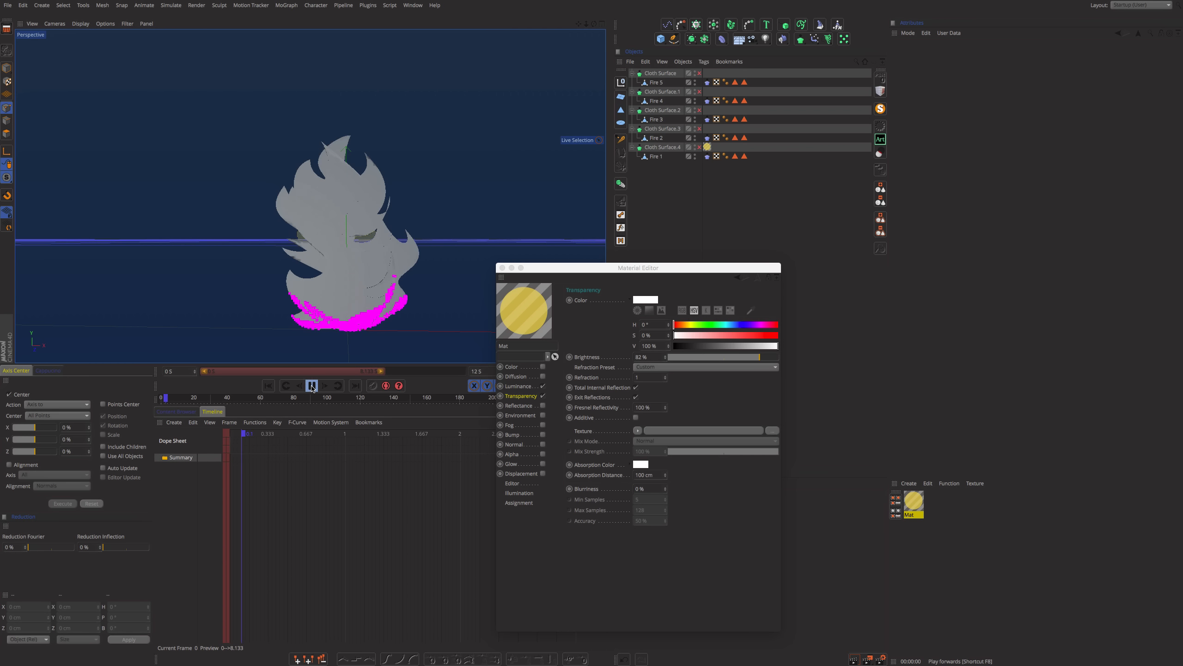
pyautogui.click(311, 386)
# Step: Set the viewport level of detail to High and return the animation to the start
pyautogui.click(105, 23)
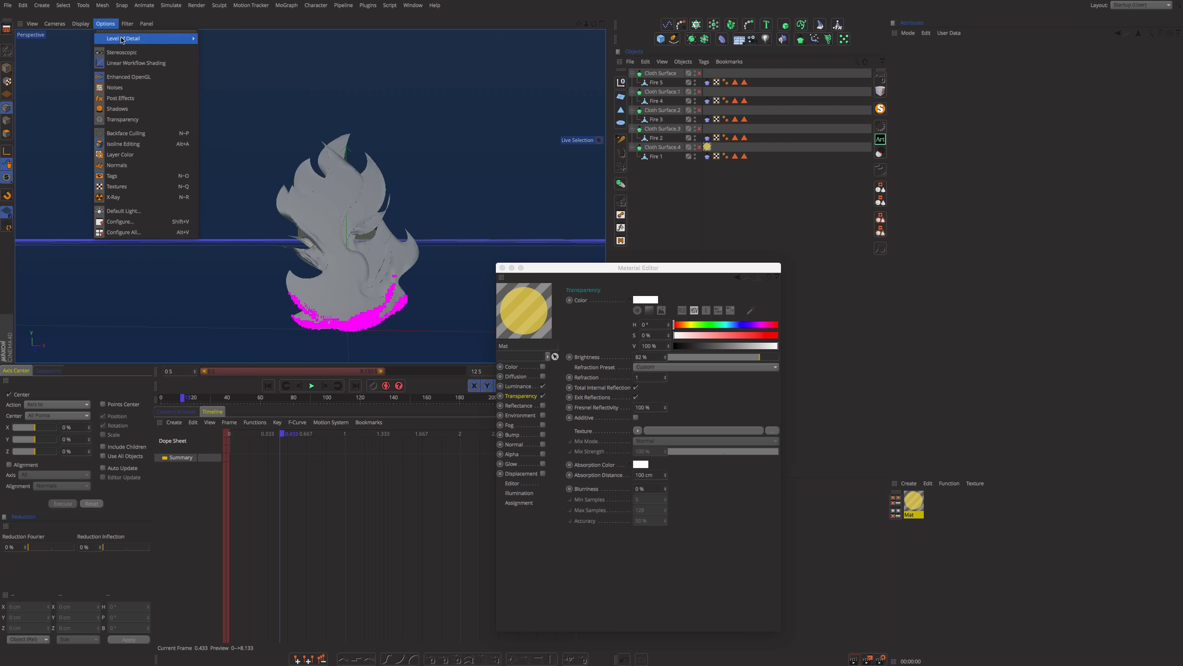
pyautogui.moveTo(139, 38)
pyautogui.click(228, 63)
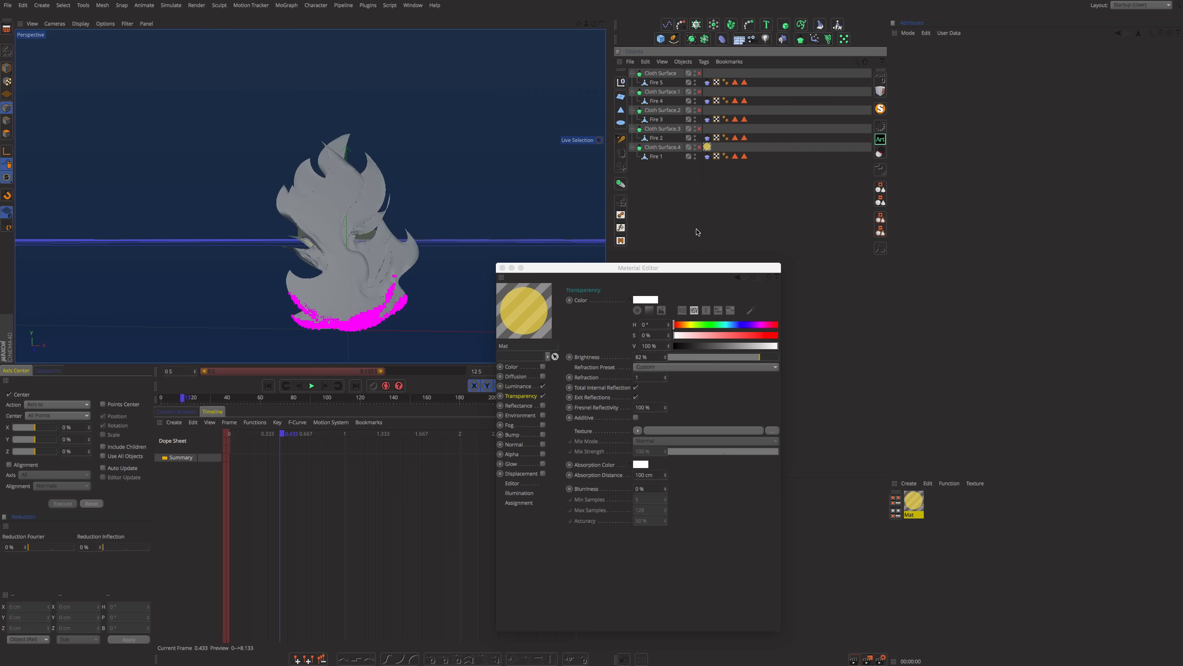
pyautogui.click(269, 386)
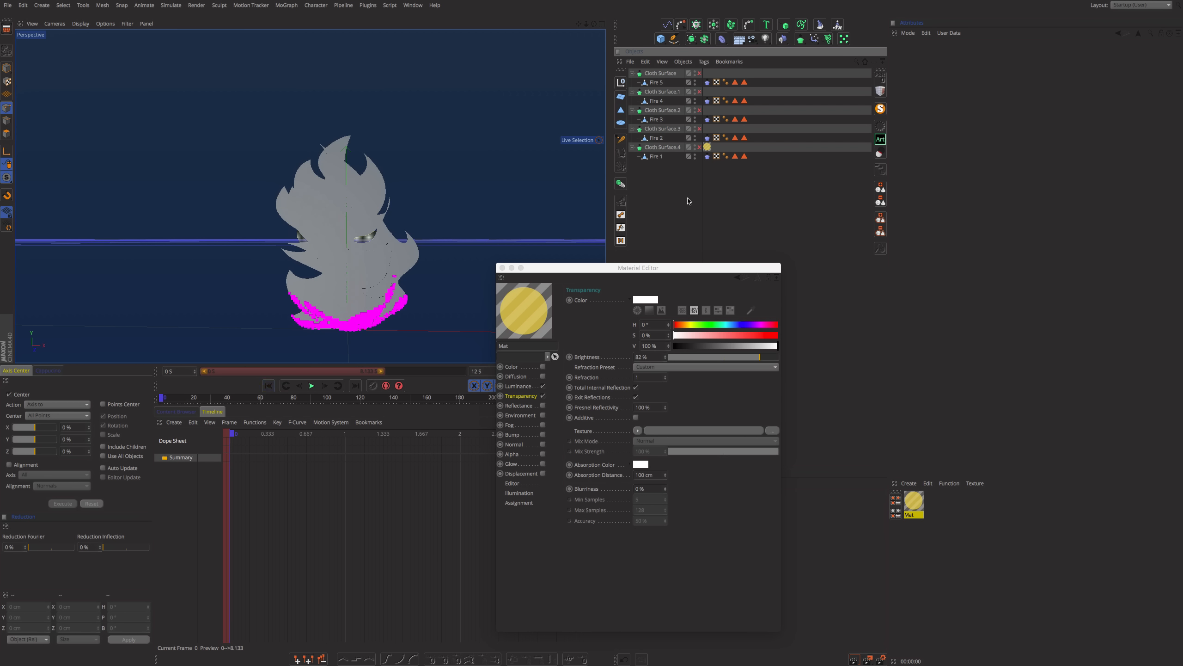
# Step: Duplicate the yellow material and set the copy's luminance hue to 27° for an orange variant
pyautogui.keyDown('alt'); pyautogui.moveTo(304, 339); pyautogui.dragTo(359, 310); pyautogui.keyUp('alt')
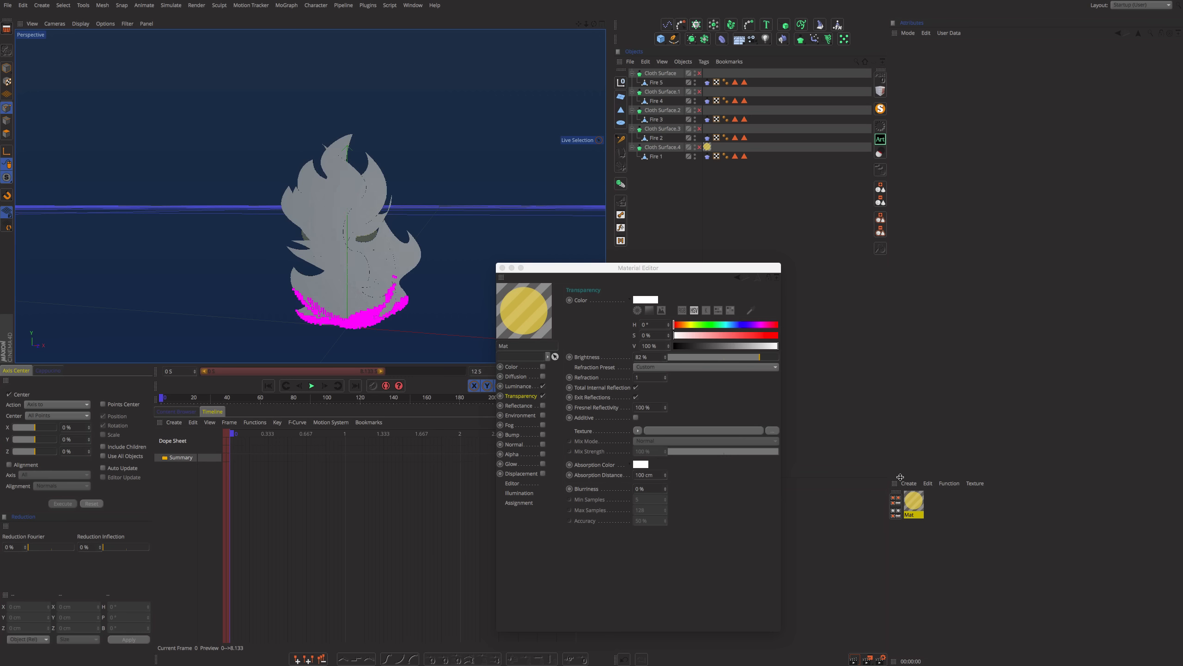
pyautogui.click(932, 511)
pyautogui.keyDown('ctrl'); pyautogui.moveTo(923, 501); pyautogui.dragTo(939, 507); pyautogui.keyUp('ctrl')
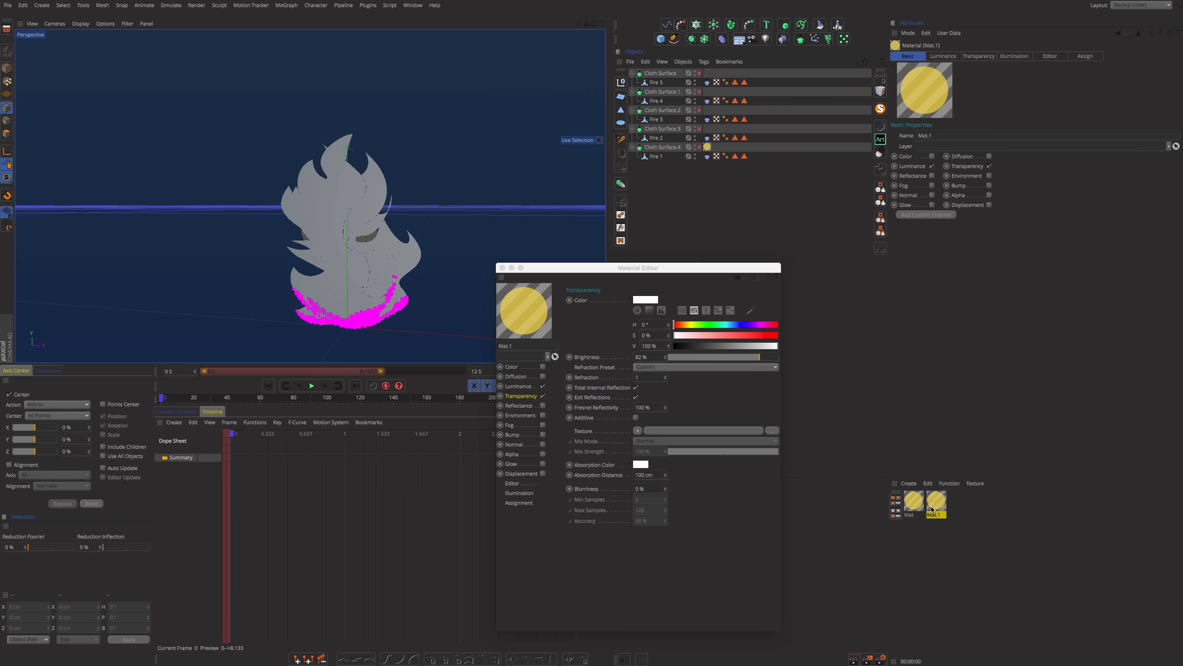
pyautogui.click(518, 386)
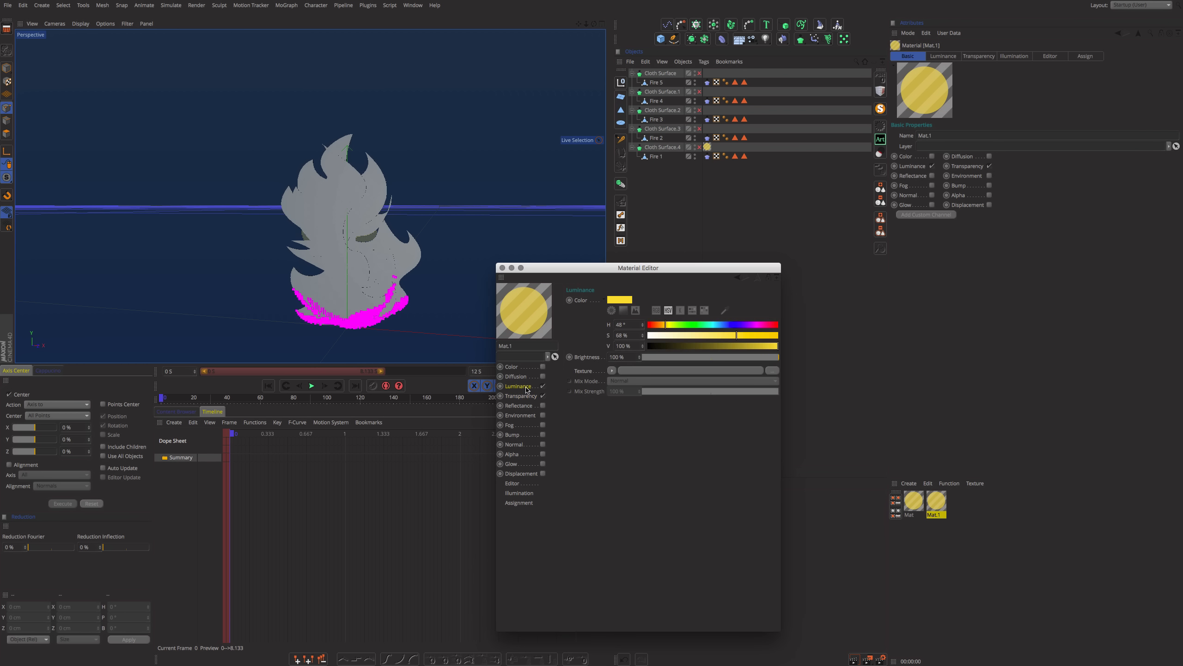
pyautogui.moveTo(654, 326); pyautogui.dragTo(658, 325)
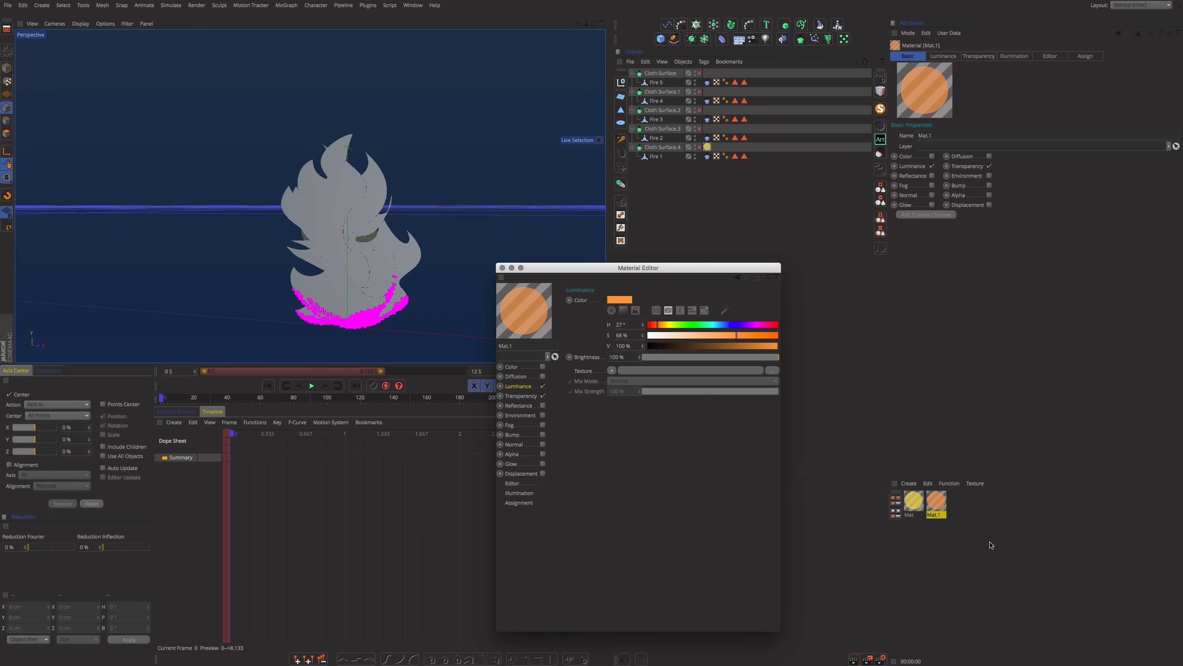
# Step: Duplicate Mat.1 as a red variant with luminance hue 7° and saturation 74%, then duplicate that with saturation 87%
pyautogui.moveTo(937, 502)
pyautogui.keyDown('ctrl'); pyautogui.mouseDown()
pyautogui.moveTo(965, 522)
pyautogui.moveTo(956, 508)
pyautogui.mouseUp(); pyautogui.keyUp('ctrl')
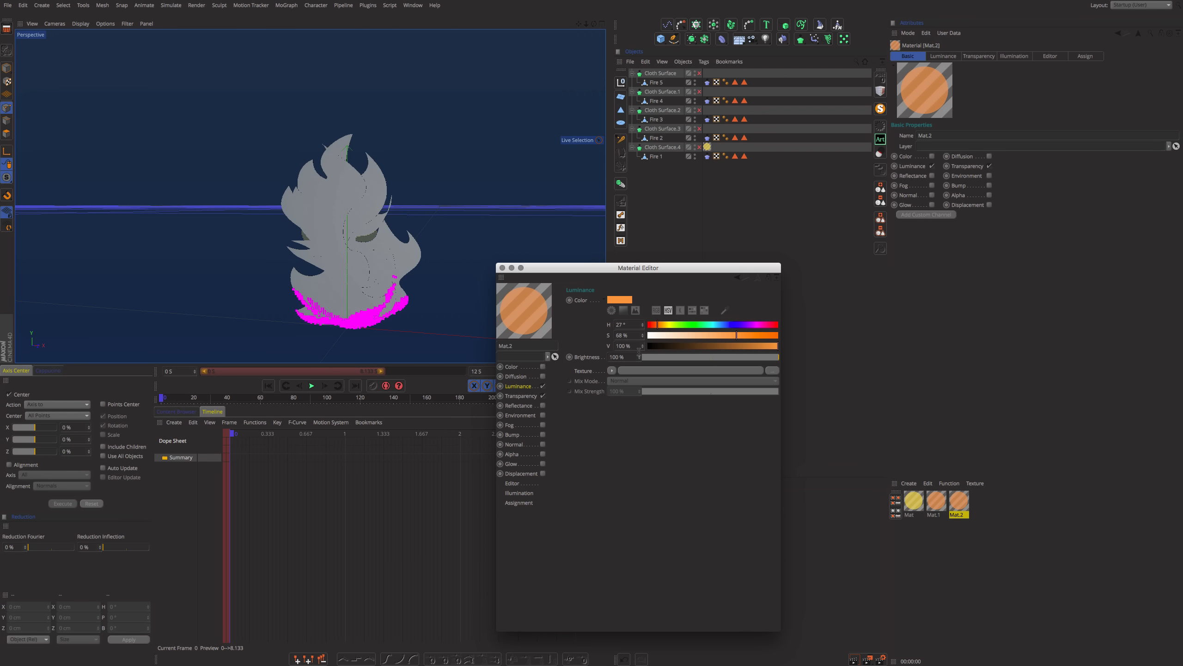
pyautogui.moveTo(657, 325); pyautogui.dragTo(650, 325)
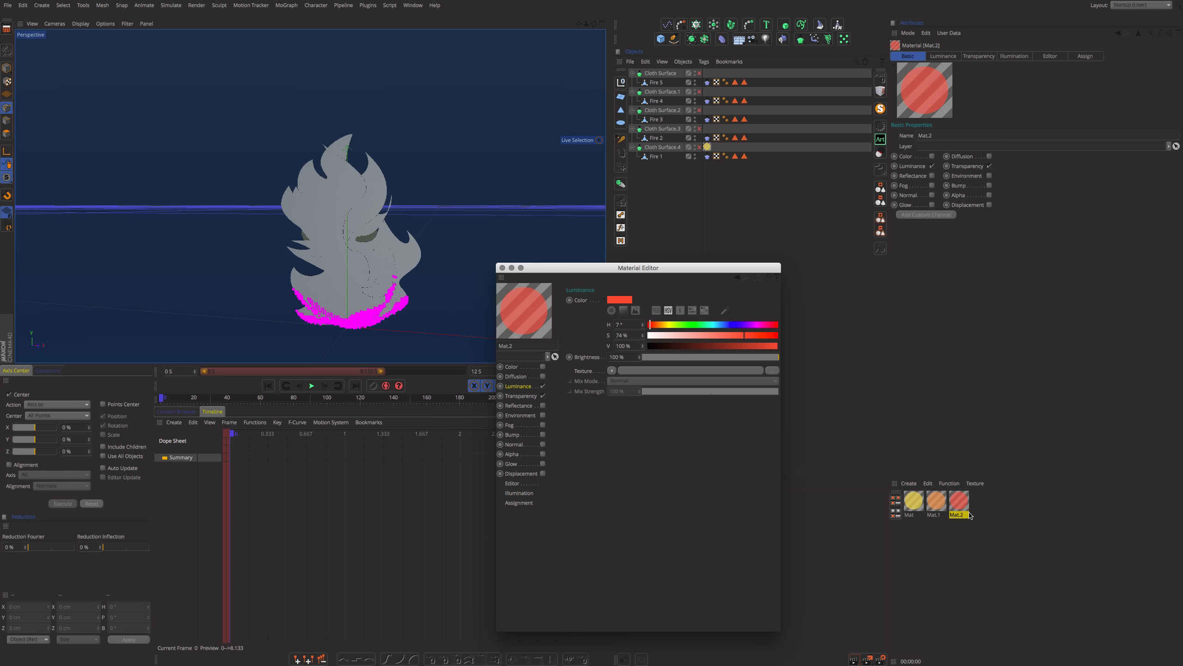
pyautogui.keyDown('ctrl'); pyautogui.moveTo(970, 514); pyautogui.dragTo(983, 505); pyautogui.keyUp('ctrl')
pyautogui.moveTo(745, 335); pyautogui.dragTo(761, 335)
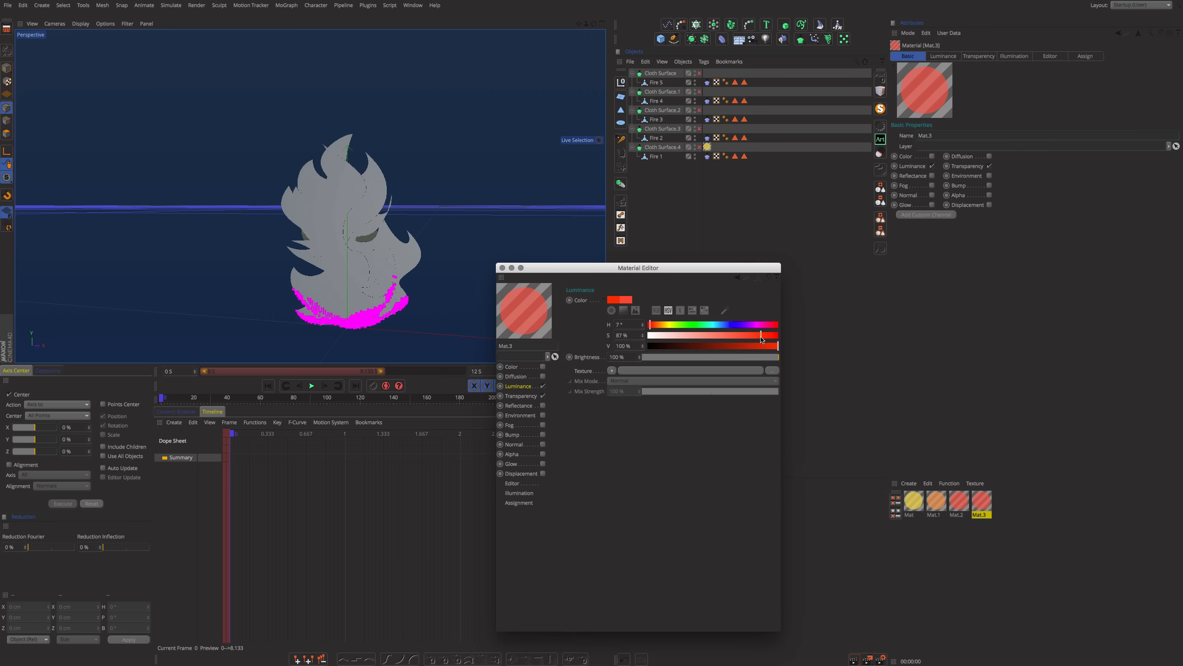
# Step: Duplicate Mat.3 and set the copy's luminance hue to 15° for a red-orange variant
pyautogui.click(1018, 515)
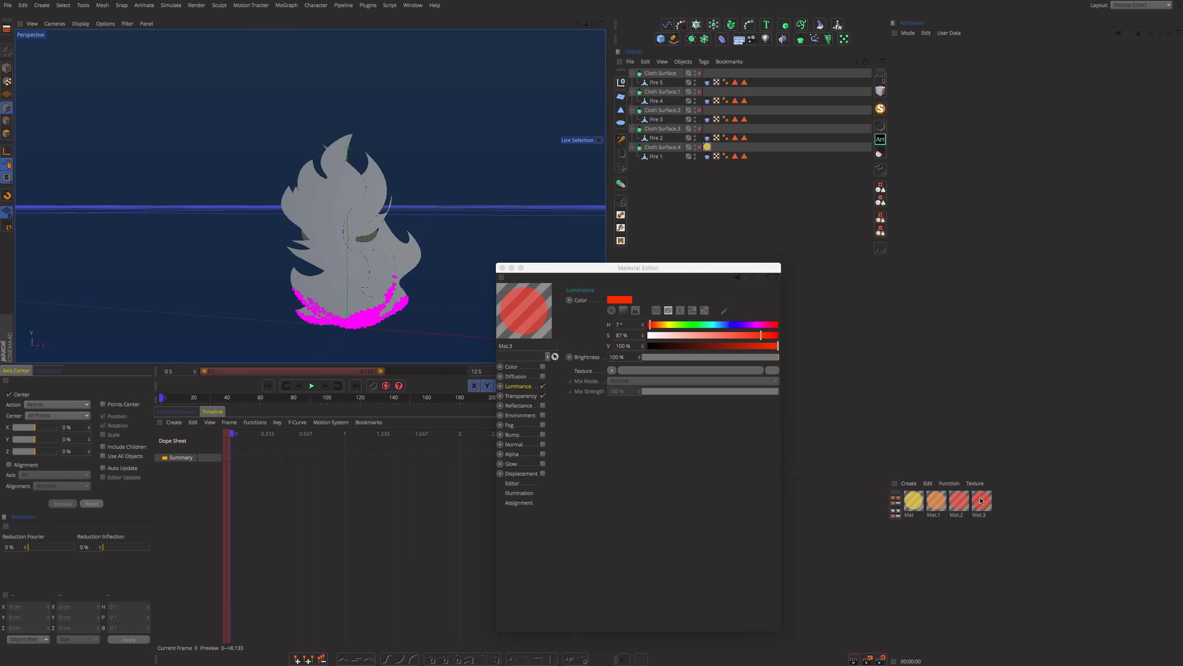
pyautogui.keyDown('ctrl'); pyautogui.moveTo(1018, 507); pyautogui.dragTo(1018, 508); pyautogui.keyUp('ctrl')
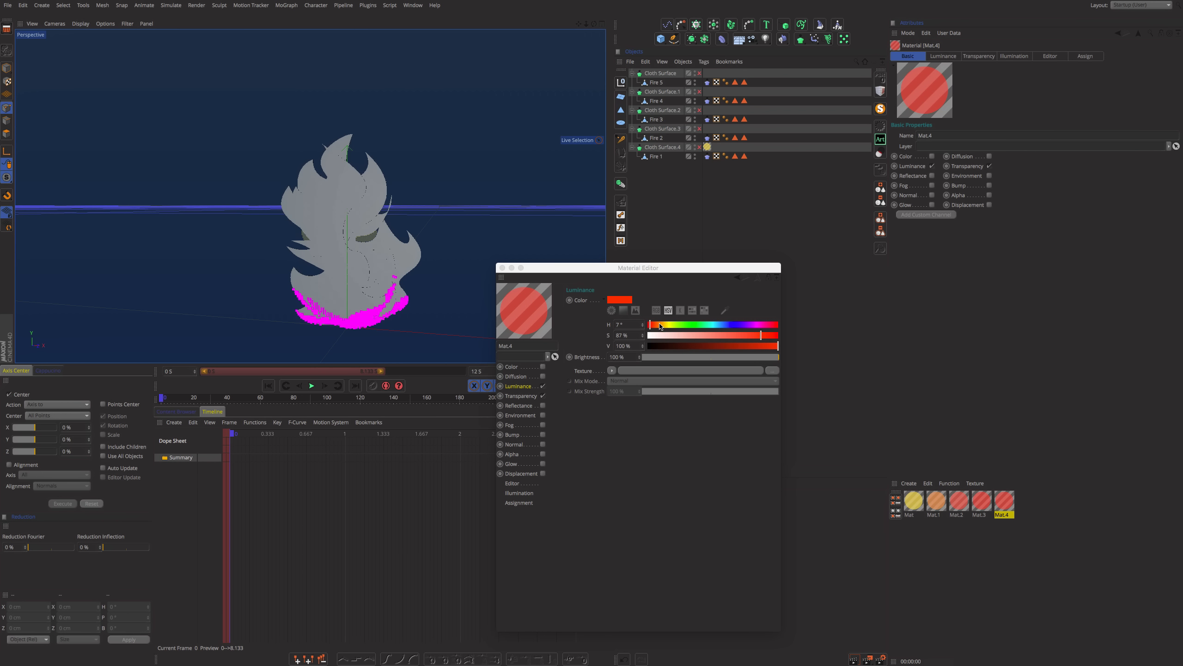
pyautogui.moveTo(660, 325); pyautogui.dragTo(654, 325)
# Step: Assign Mat.4 to the Fire 2 flame and re-enable the Cloth Surfaces
pyautogui.click(996, 505)
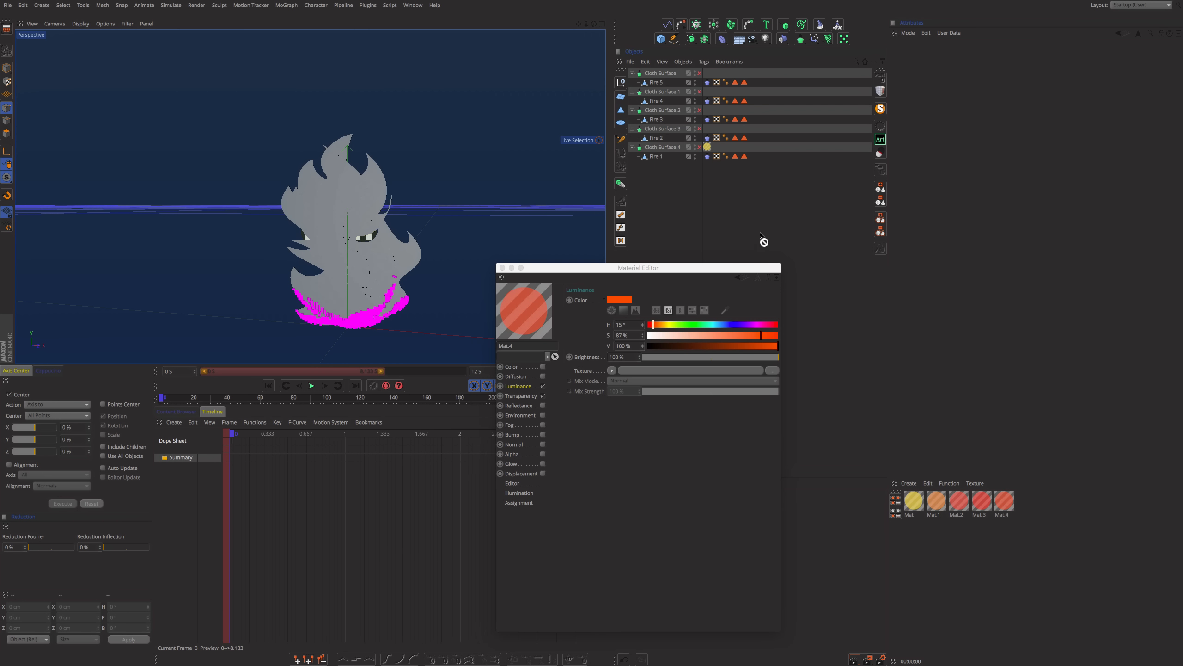
pyautogui.moveTo(760, 232); pyautogui.dragTo(667, 132)
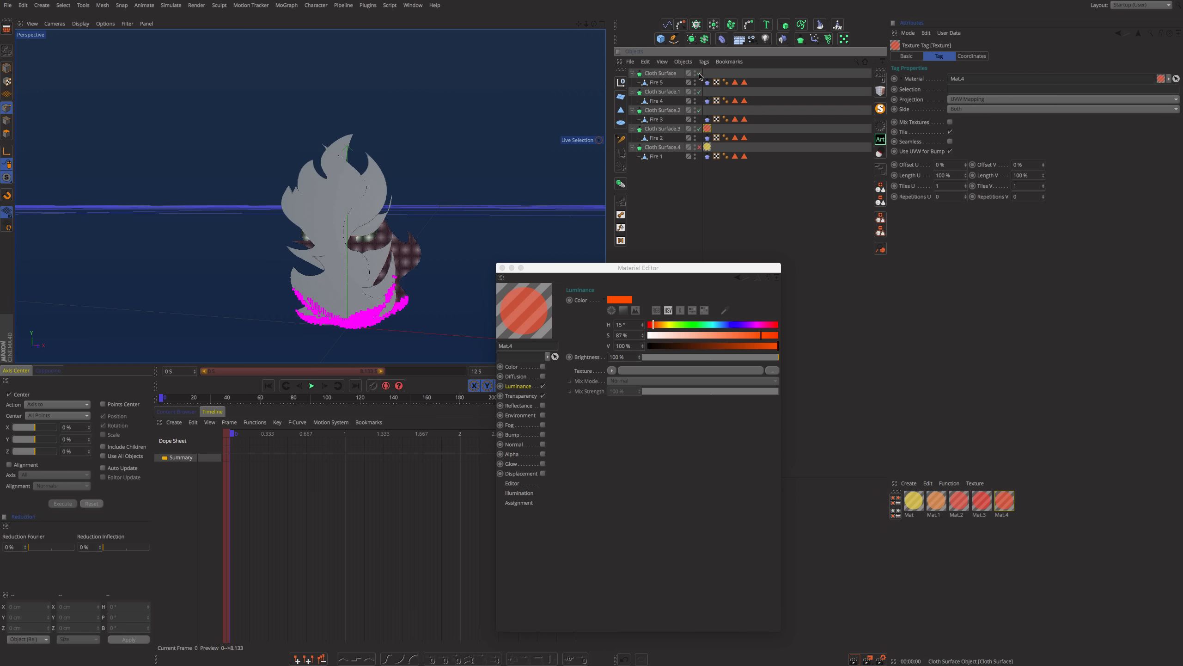
pyautogui.moveTo(707, 129); pyautogui.dragTo(706, 138)
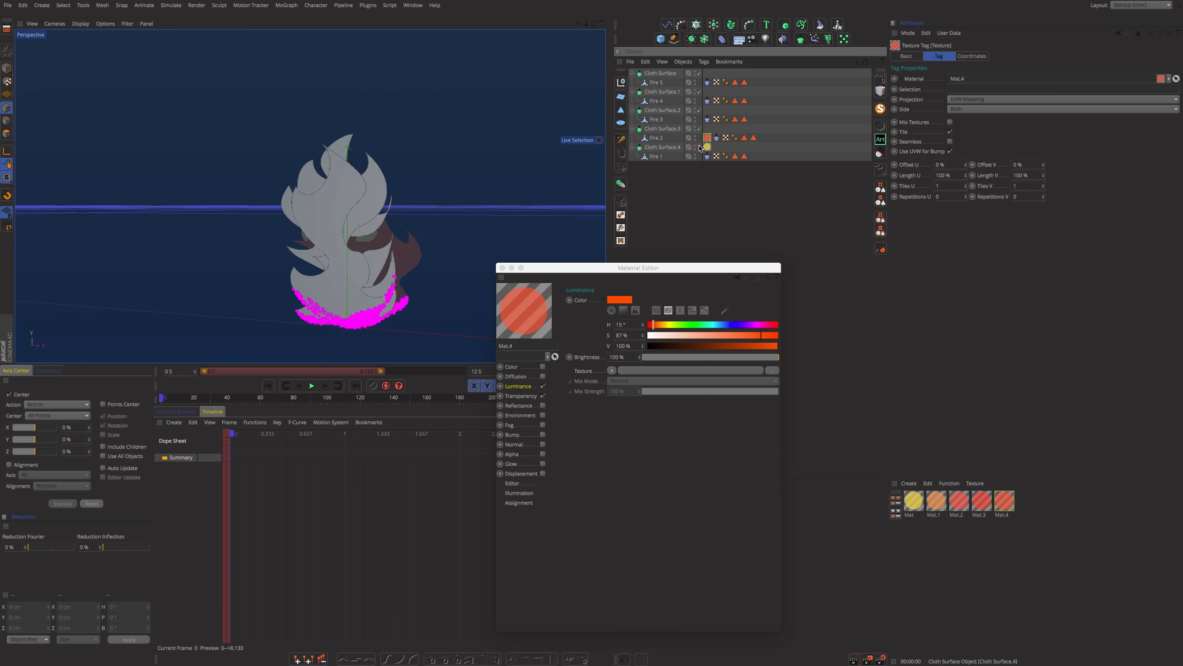
# Step: Apply Mat.3 to Cloth Surface.1, Mat.1 to Cloth Surface.2 and Mat.2 to the first Cloth Surface
pyautogui.moveTo(981, 505)
pyautogui.mouseDown()
pyautogui.moveTo(728, 107)
pyautogui.moveTo(671, 93)
pyautogui.mouseUp()
pyautogui.moveTo(933, 505); pyautogui.dragTo(676, 111)
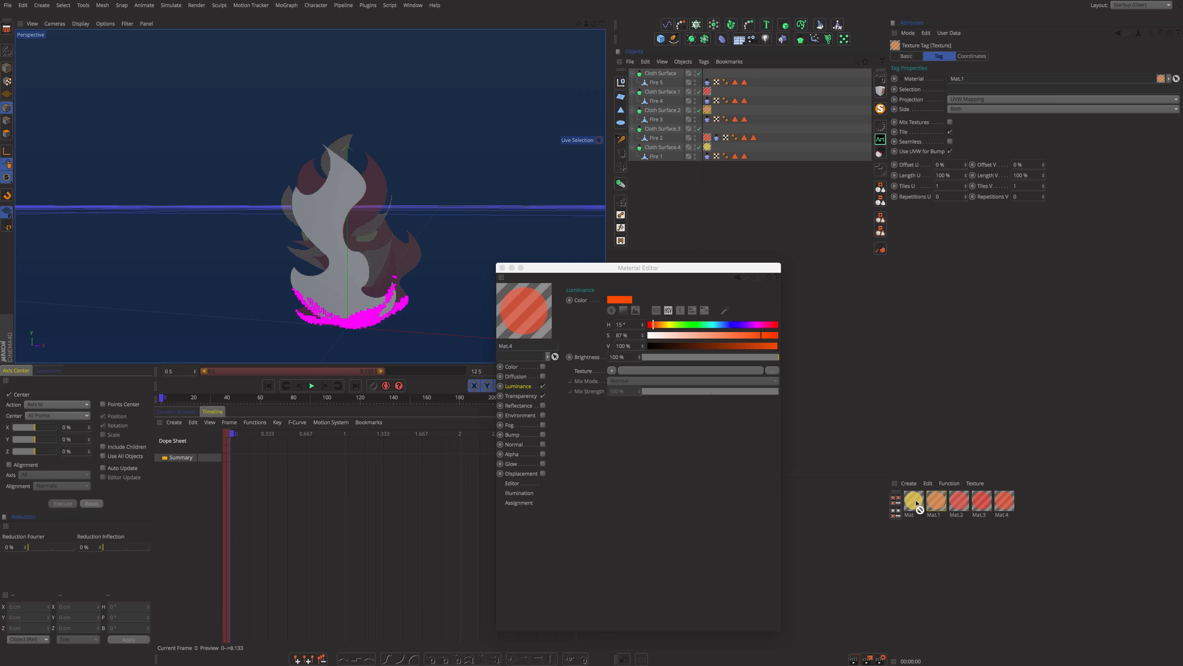
pyautogui.moveTo(963, 507); pyautogui.dragTo(668, 75)
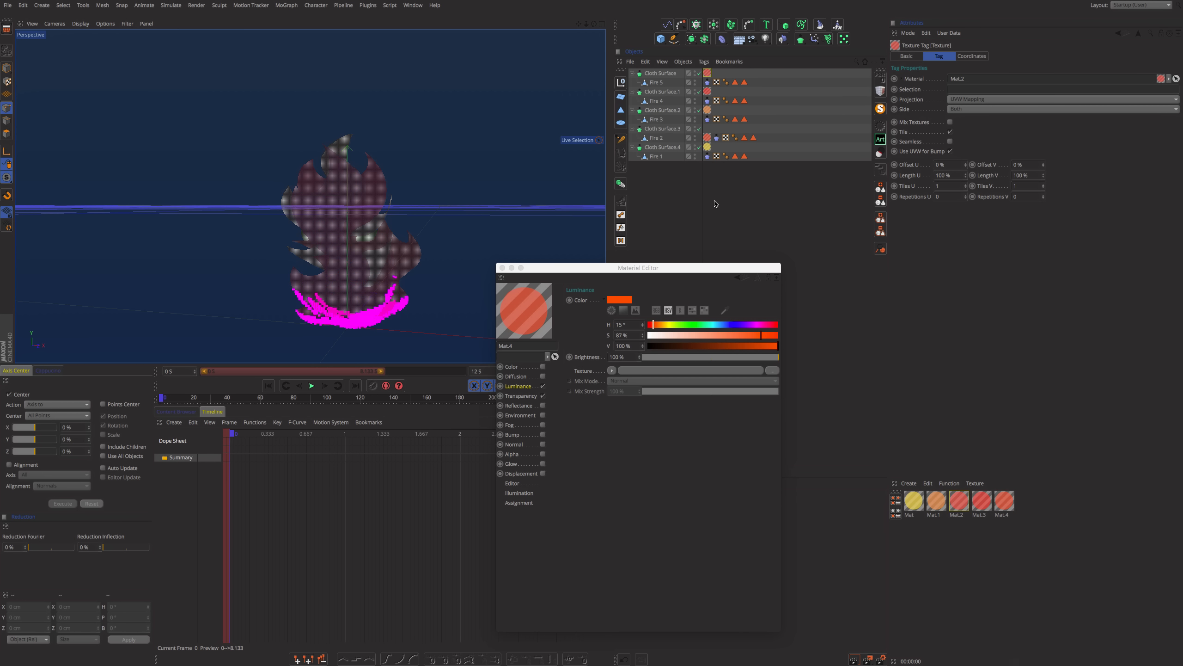
# Step: Render the view to check the flame materials, and play the simulation from the start
pyautogui.click(721, 224)
pyautogui.hotkey('ctrl', 'r')
pyautogui.moveTo(344, 308)
pyautogui.keyDown('alt'); pyautogui.mouseDown()
pyautogui.moveTo(355, 294)
pyautogui.moveTo(335, 301)
pyautogui.moveTo(329, 322)
pyautogui.mouseUp(); pyautogui.keyUp('alt')
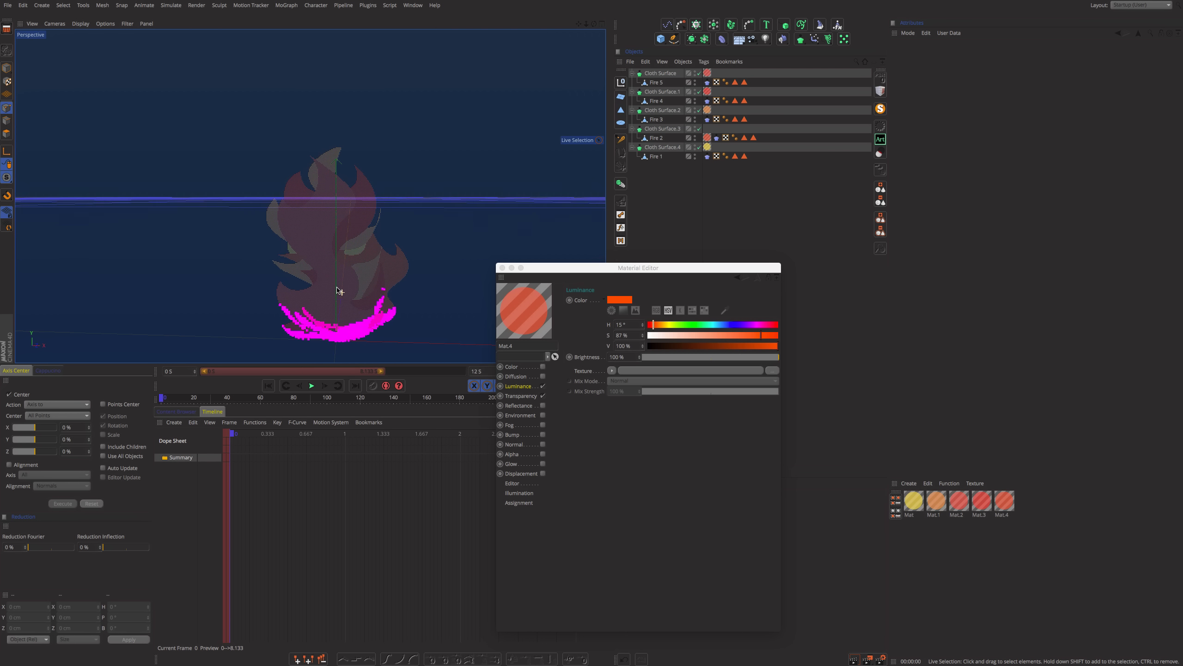
pyautogui.click(312, 385)
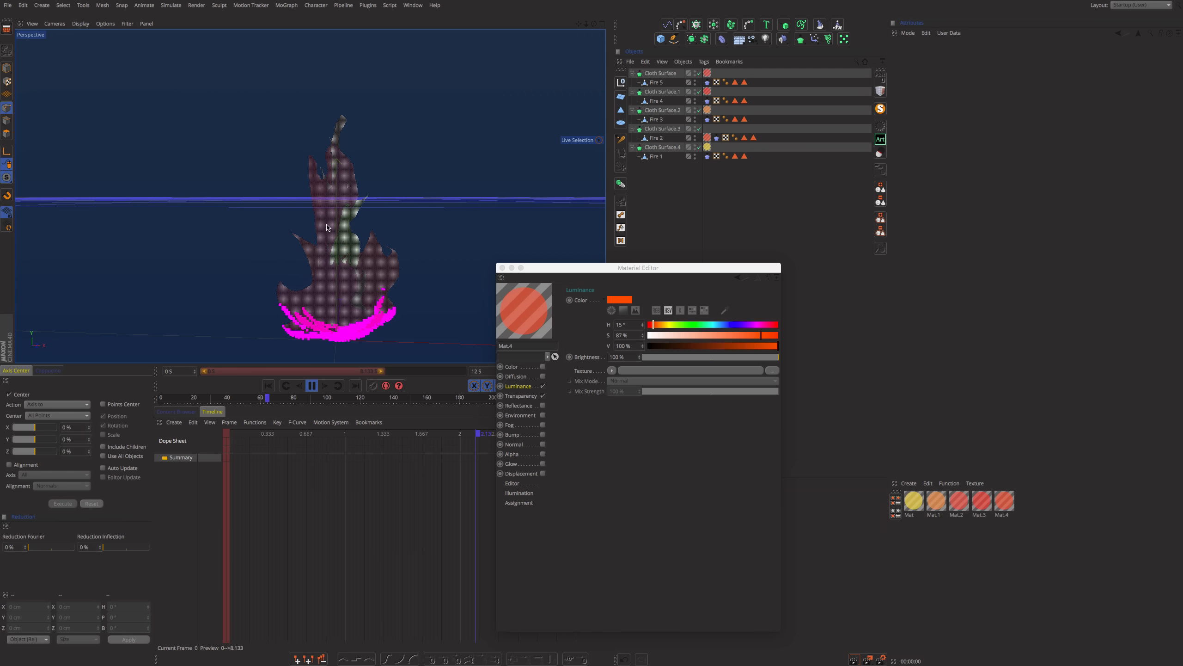
# Step: Render the view at two moments of the simulation to check the flame materials
pyautogui.press('super+r')
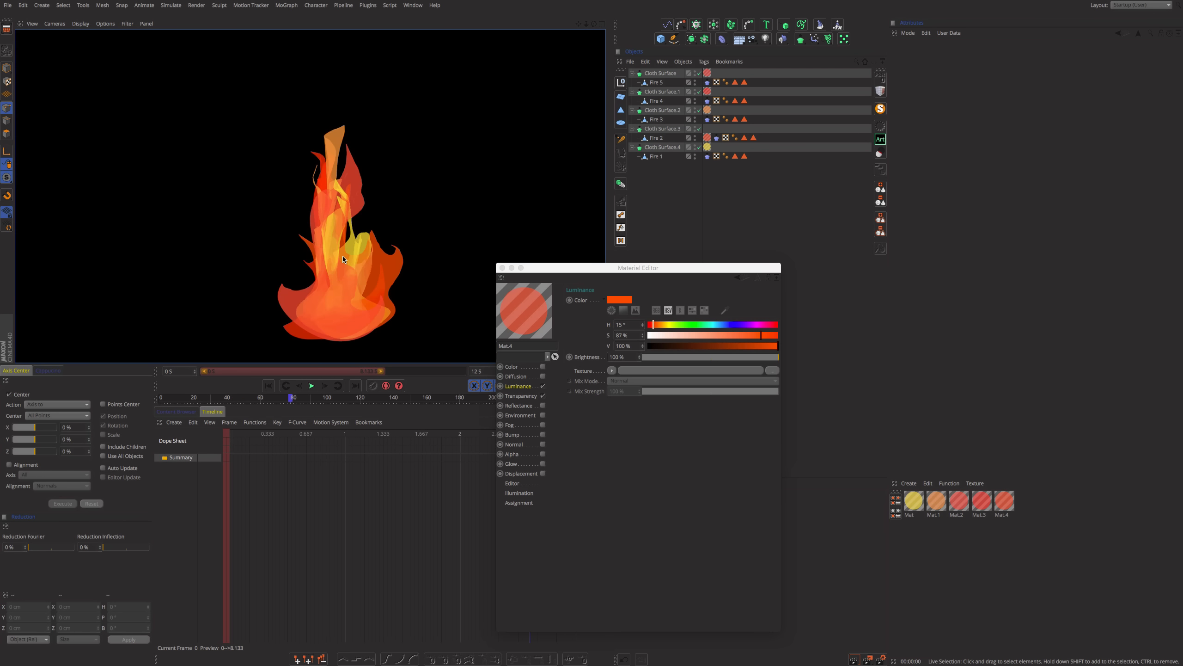
pyautogui.click(345, 283)
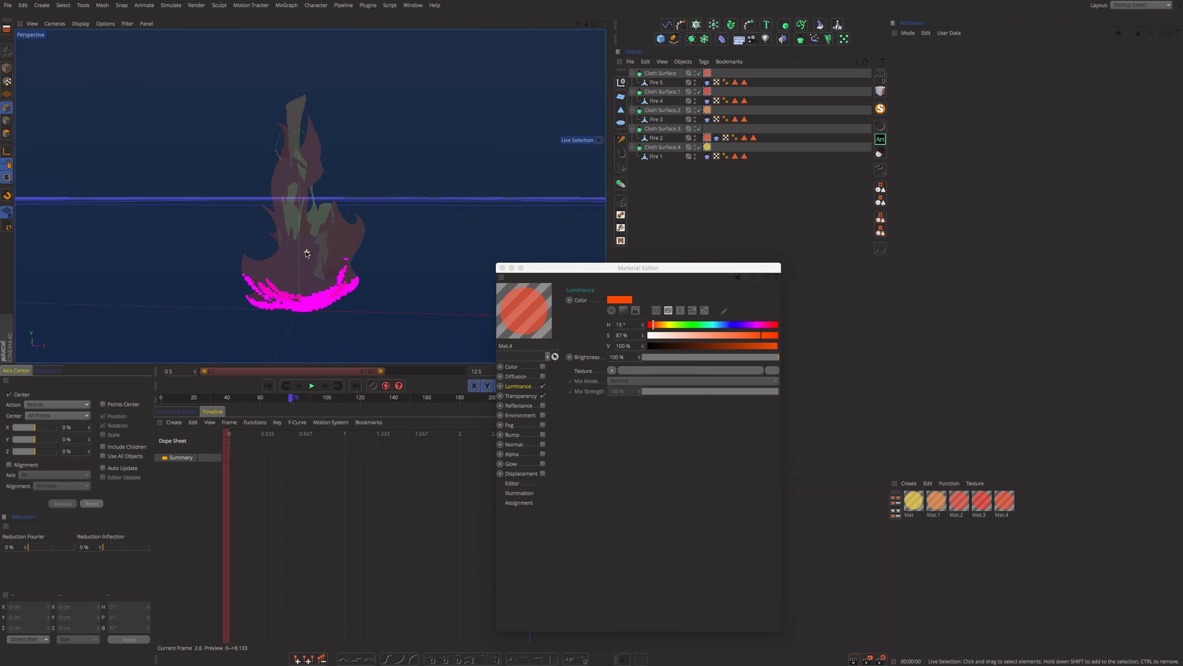
pyautogui.press('super+r')
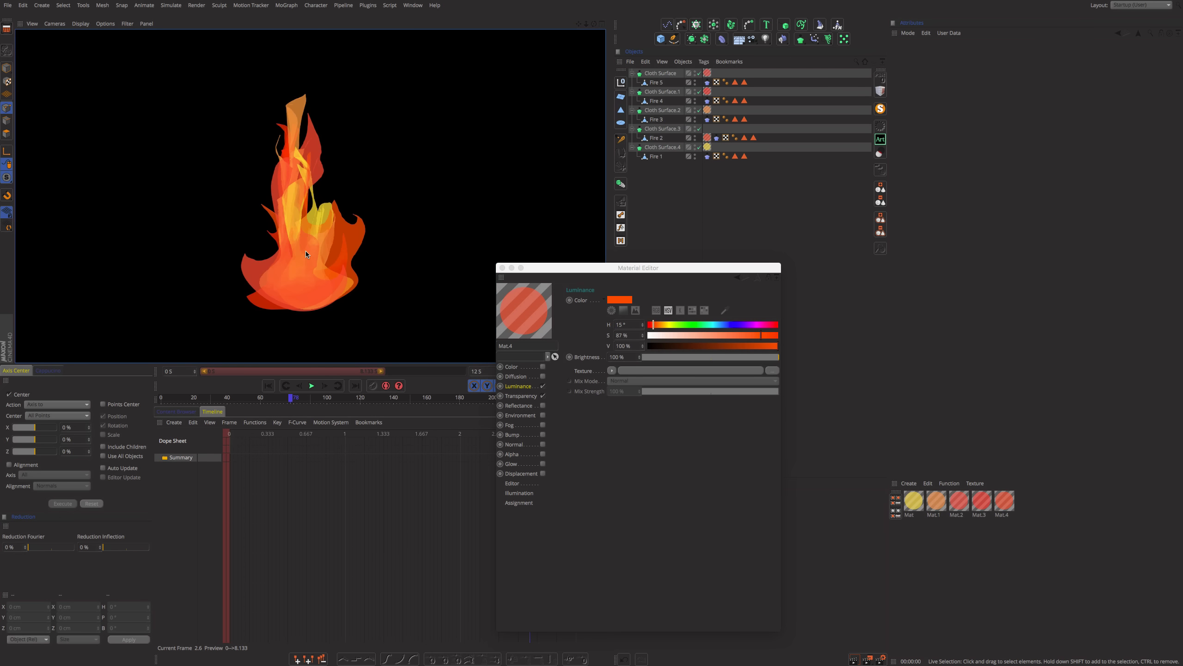
# Step: Add a Glow effect to the render settings, set its size to 45%, and render the view
pyautogui.click(881, 659)
pyautogui.rightClick(601, 310)
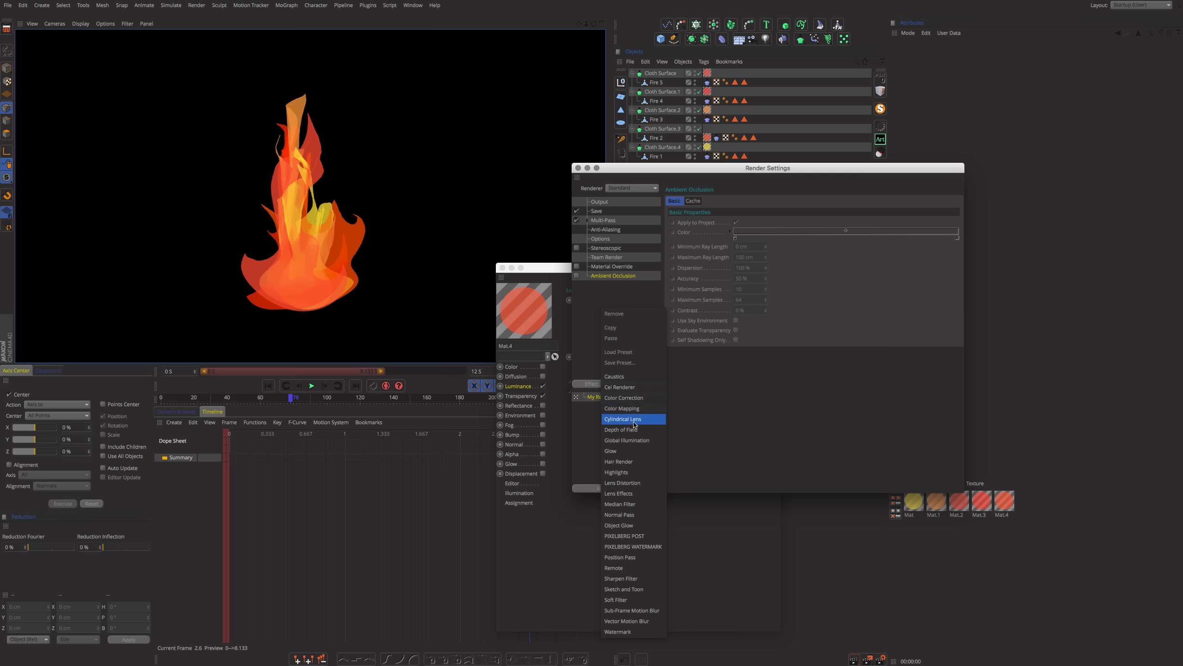
pyautogui.click(626, 450)
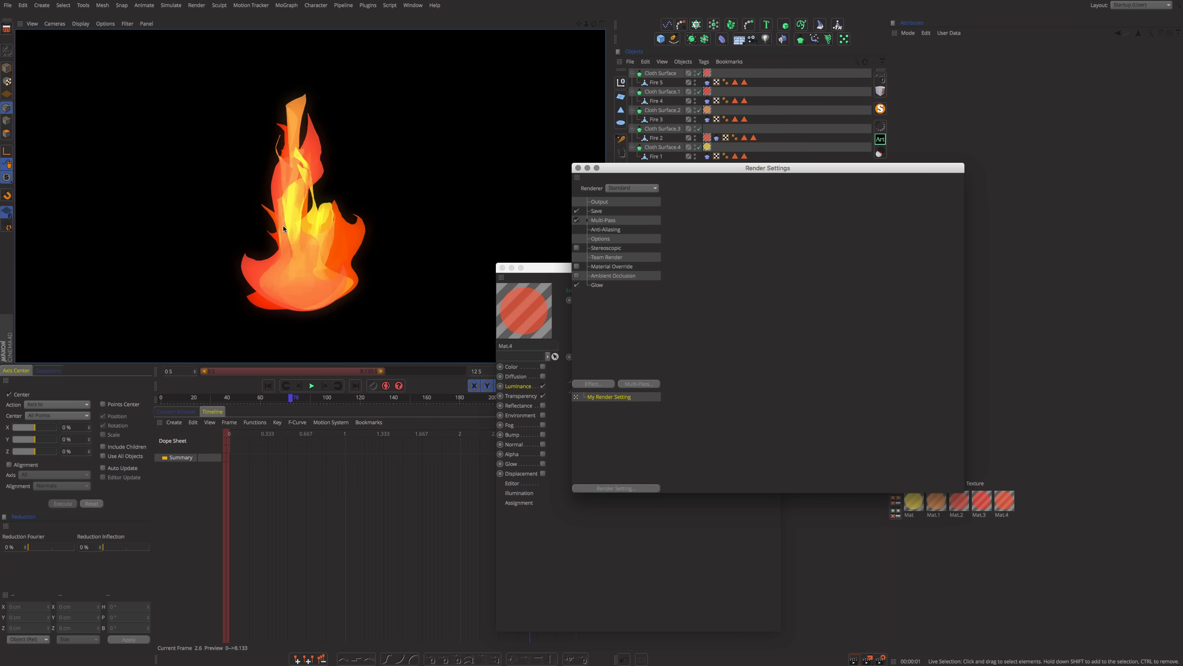
pyautogui.click(596, 285)
pyautogui.moveTo(785, 235); pyautogui.dragTo(786, 237)
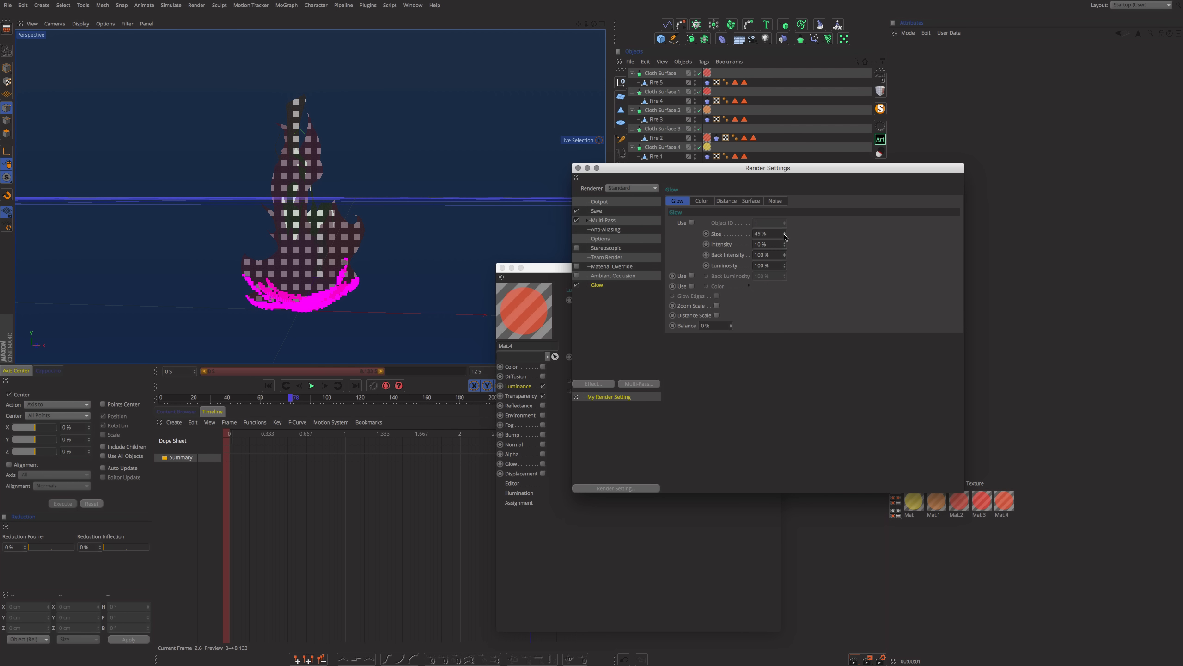
pyautogui.hotkey('ctrl', 'r')
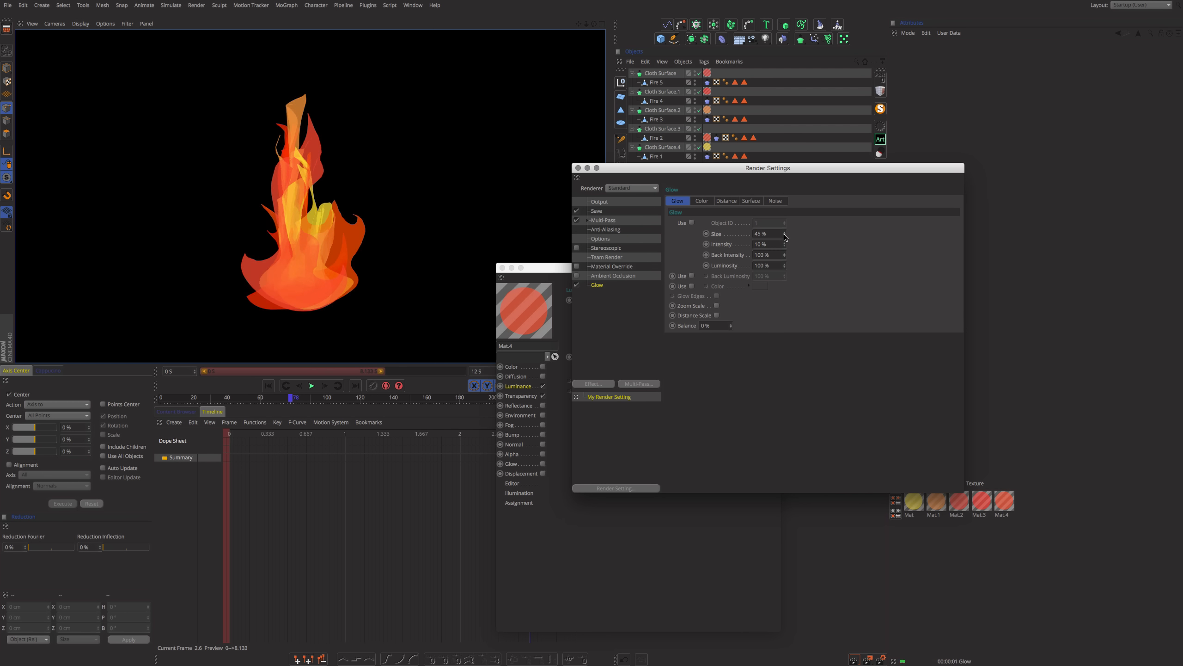
# Step: Set the glow size to 5% and intensity to 58%, and render the view at another simulation frame
pyautogui.doubleClick(761, 233)
pyautogui.write('5')
pyautogui.press('Tab')
pyautogui.moveTo(786, 248); pyautogui.dragTo(786, 247)
pyautogui.hotkey('ctrl', 'r')
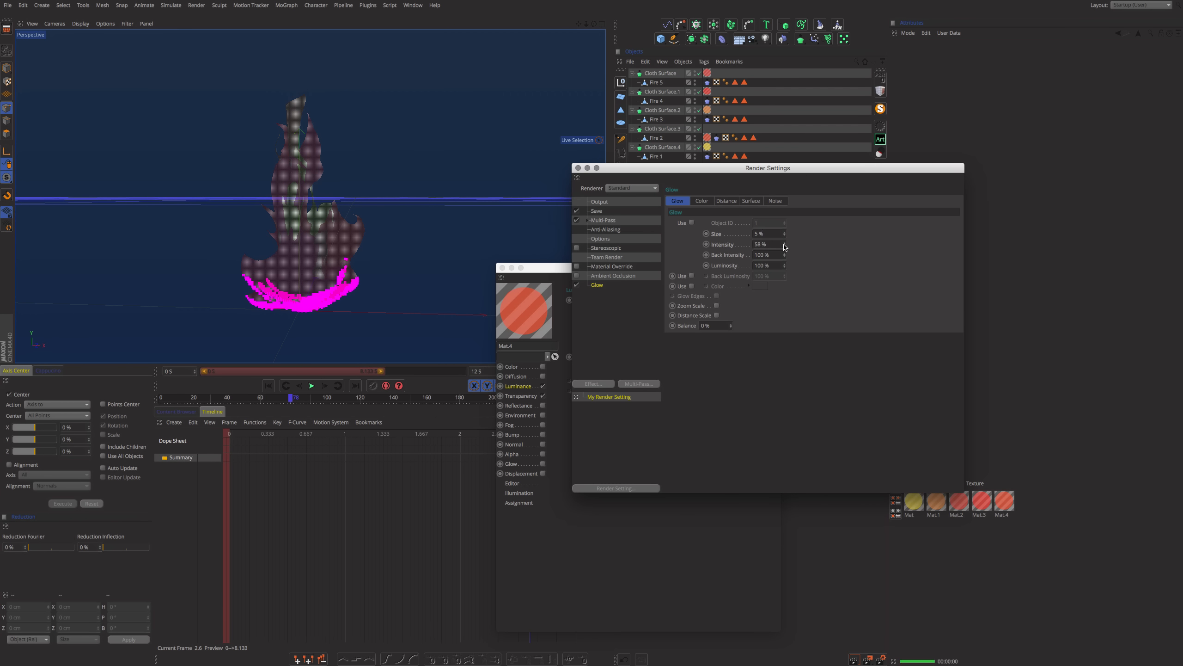
pyautogui.click(311, 386)
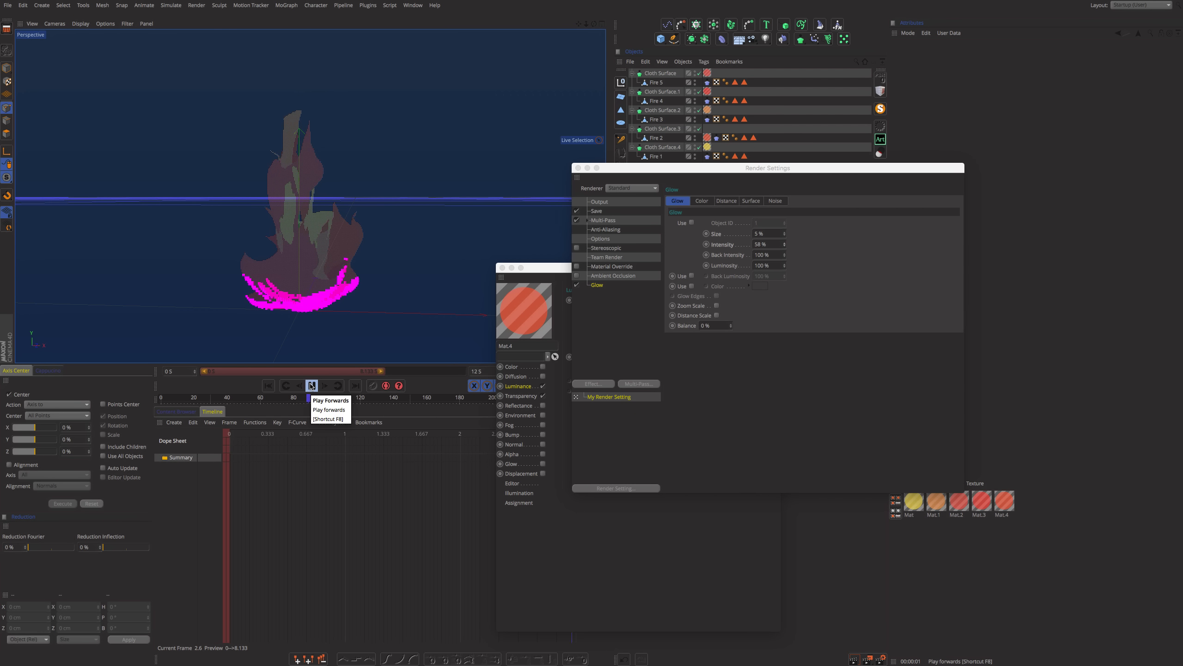
pyautogui.hotkey('ctrl', 'r')
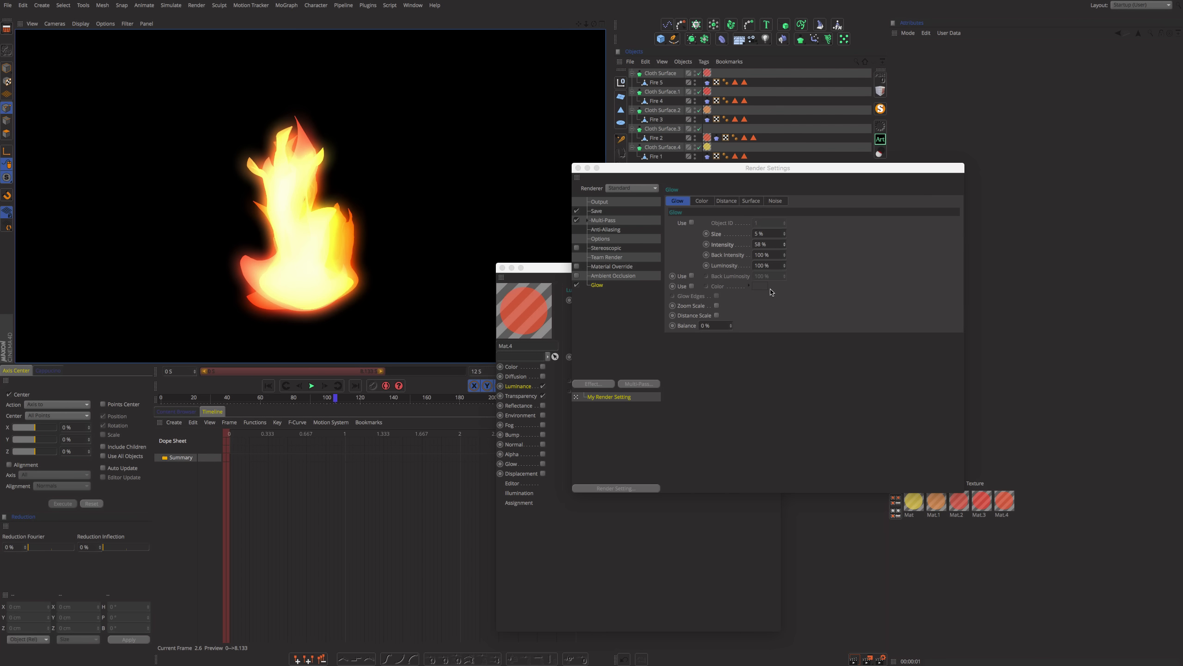
# Step: Lower the glow intensity to 15% and render the view again
pyautogui.click(775, 242)
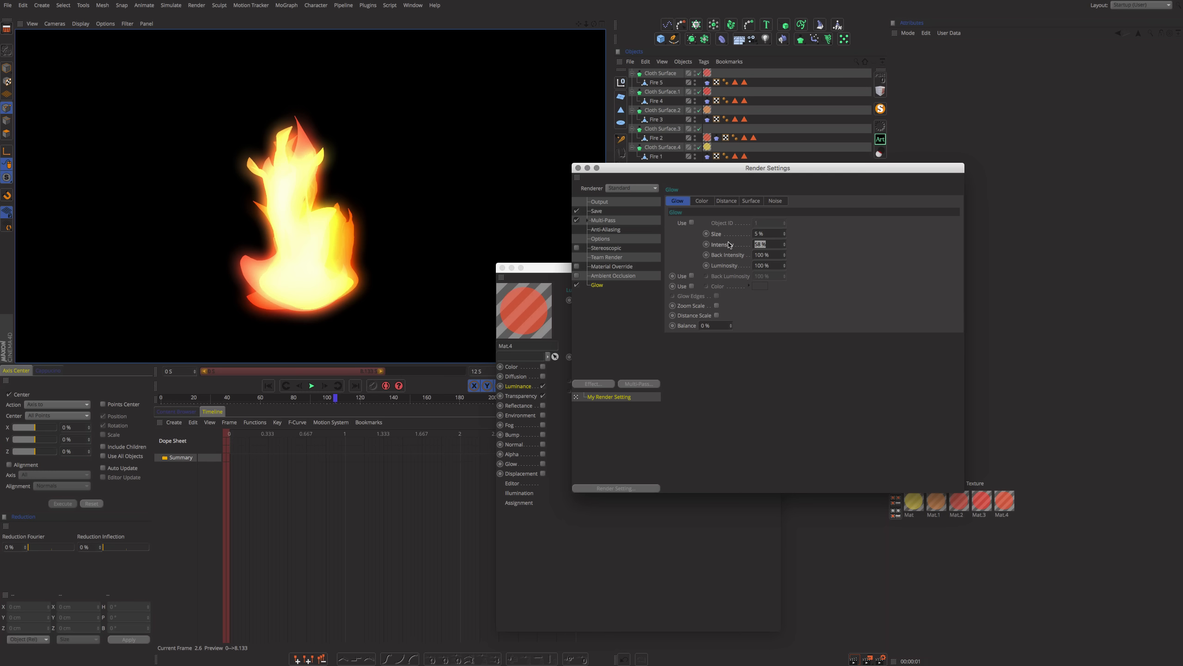
pyautogui.write('15')
pyautogui.press('Return')
pyautogui.hotkey('ctrl', 'r')
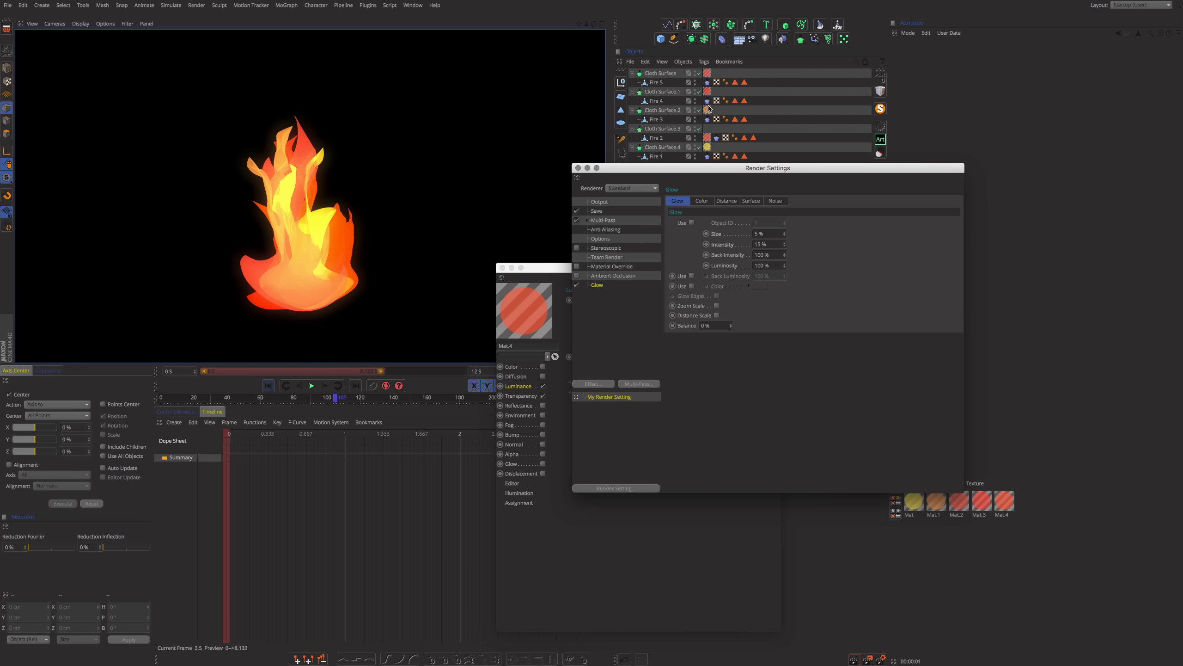
# Step: Disable the Glow effect and close the render settings and the material editor
pyautogui.click(577, 285)
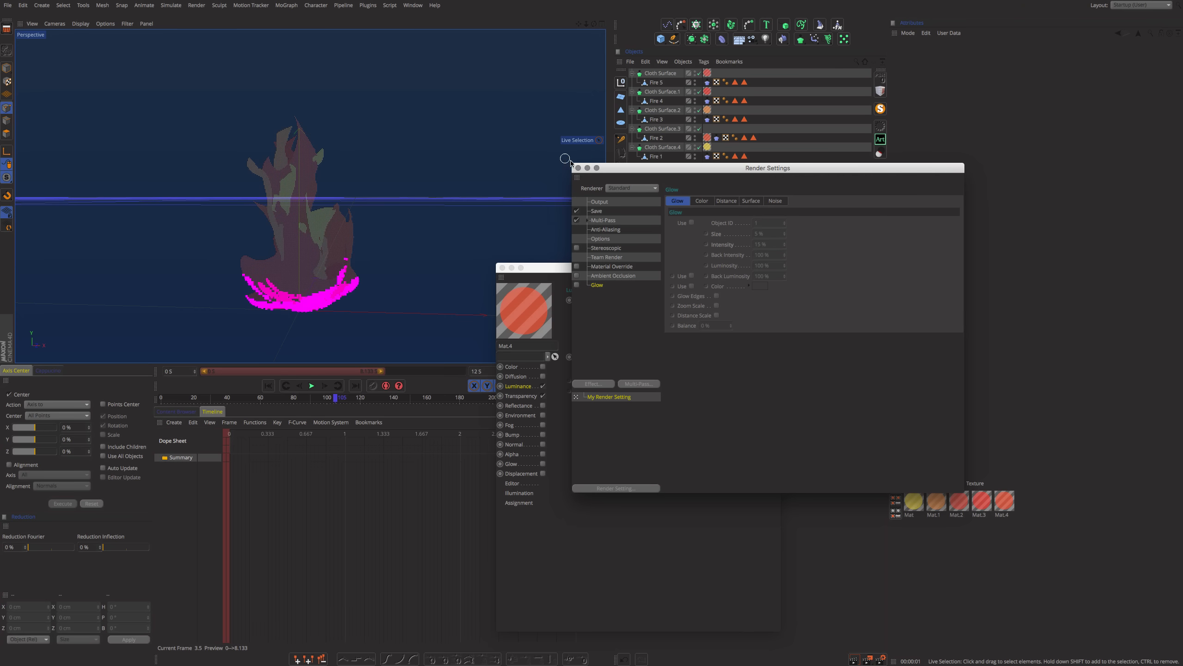
pyautogui.click(578, 168)
pyautogui.click(503, 268)
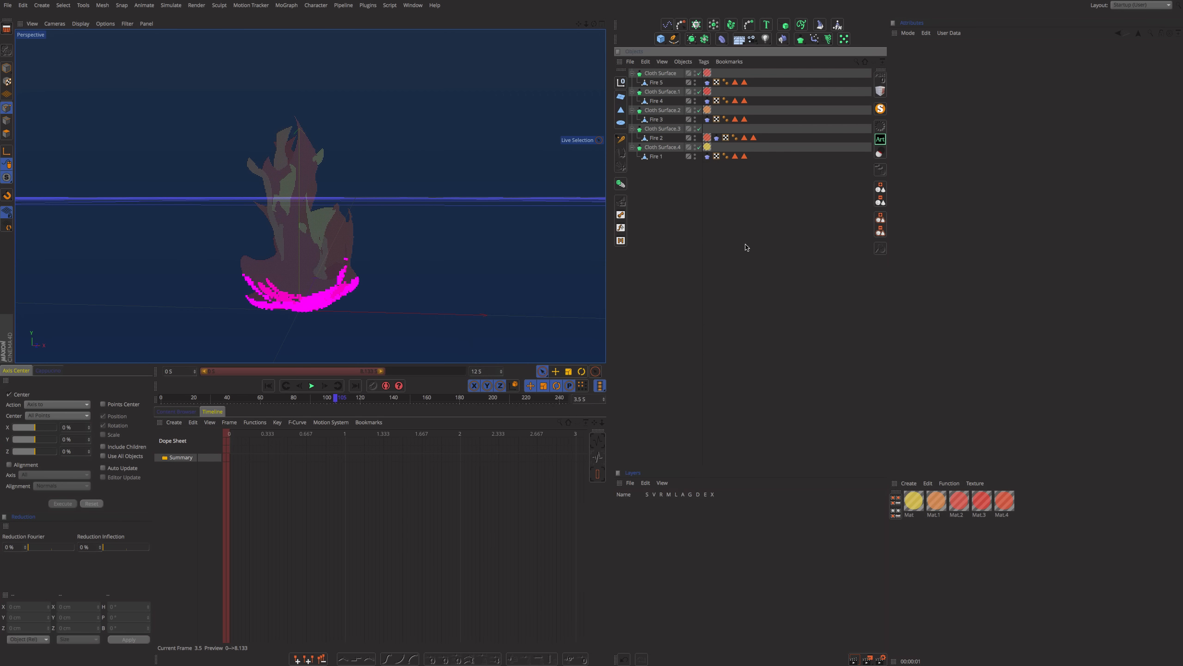
# Step: Play the cloth simulation from the start and stop it at about 0.633 seconds
pyautogui.click(269, 385)
pyautogui.click(311, 385)
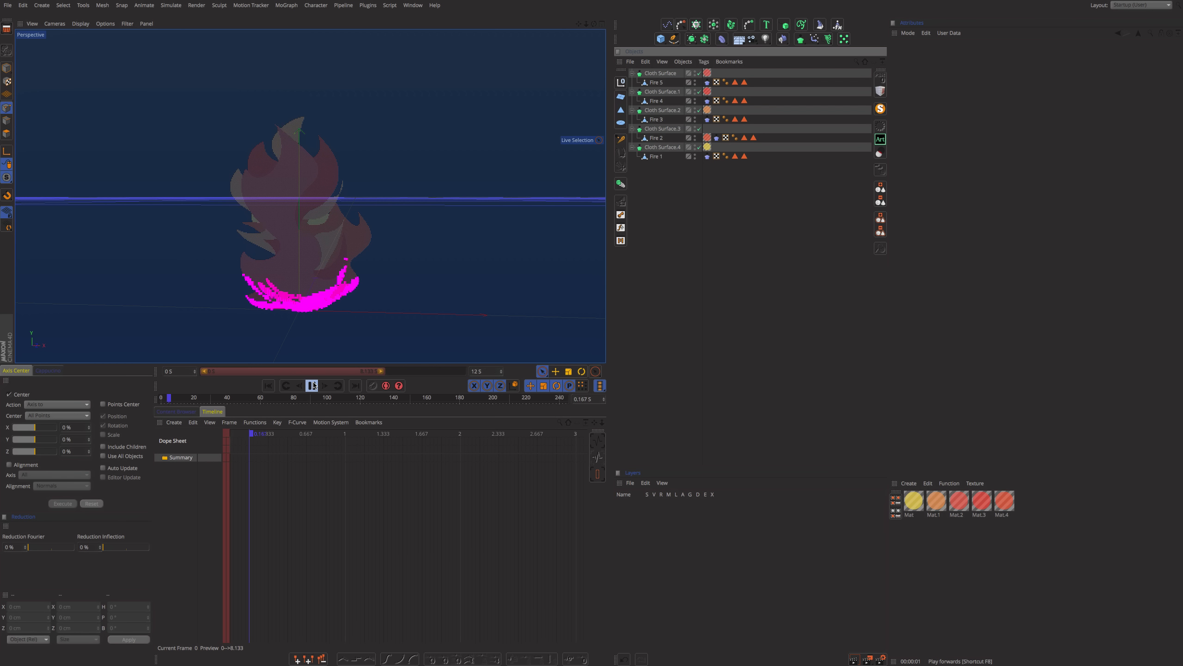
pyautogui.click(312, 386)
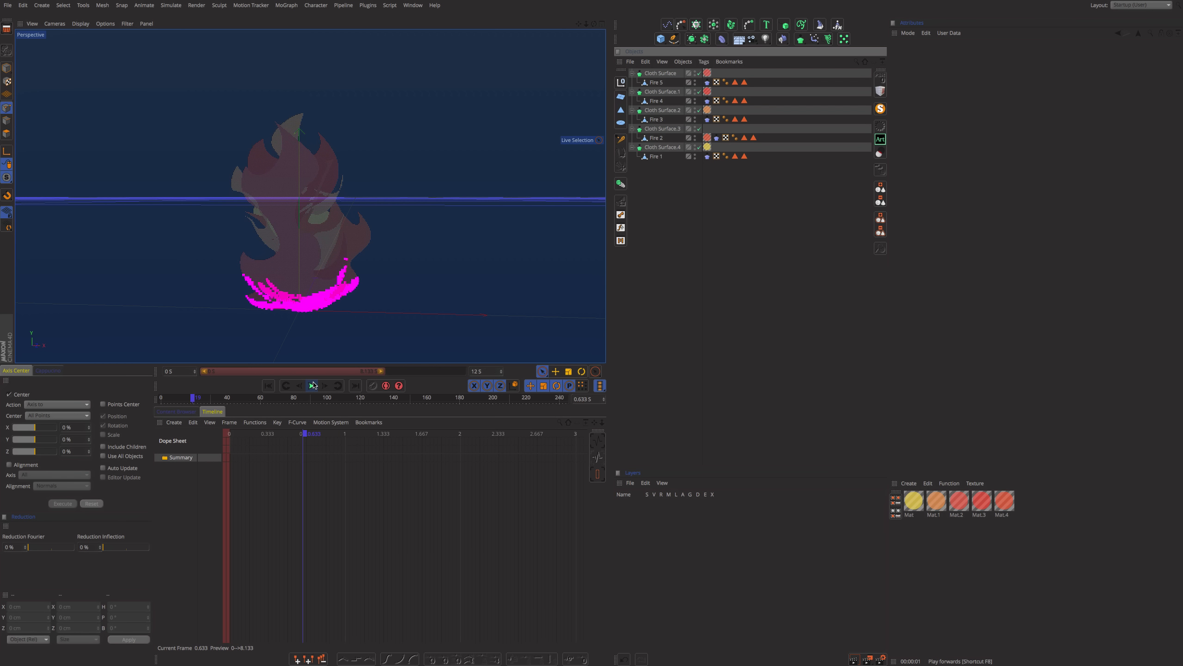
# Step: Switch to the front view with the whole flame framed, set Gouraud shading and render the view
pyautogui.press('F4')
pyautogui.keyDown('alt'); pyautogui.moveTo(403, 113); pyautogui.dragTo(378, 176, button='middle'); pyautogui.keyUp('alt')
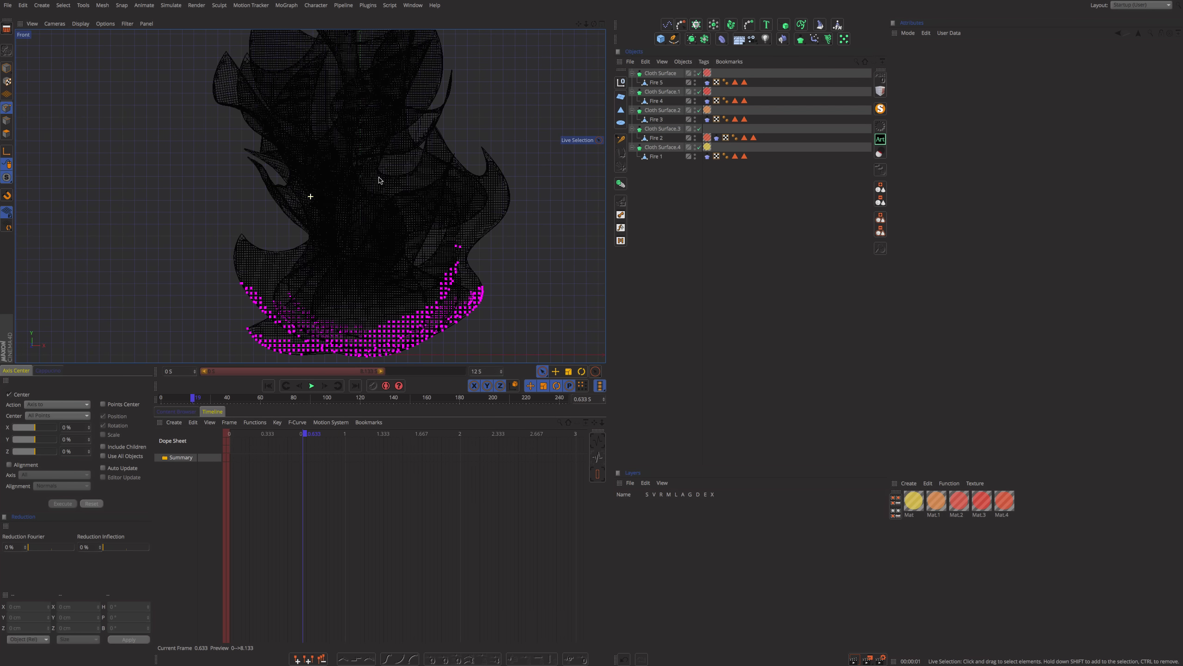
pyautogui.keyDown('alt'); pyautogui.moveTo(395, 180); pyautogui.dragTo(378, 193, button='right'); pyautogui.keyUp('alt')
pyautogui.keyDown('alt'); pyautogui.moveTo(378, 192); pyautogui.dragTo(325, 219, button='middle'); pyautogui.keyUp('alt')
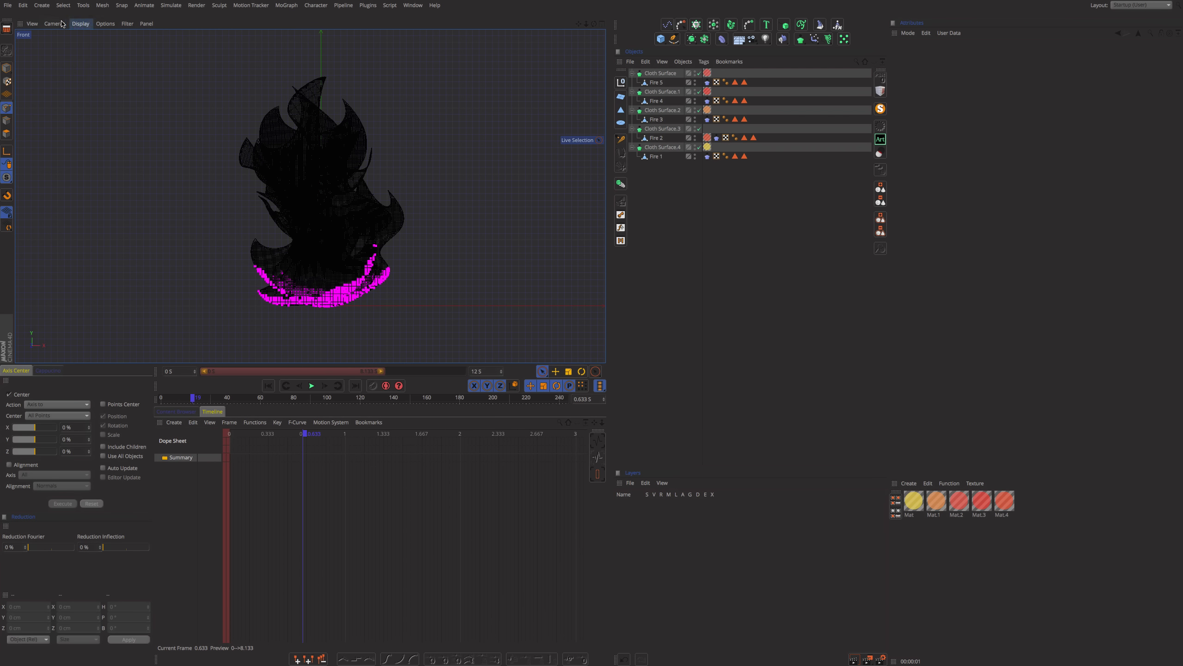
pyautogui.click(81, 24)
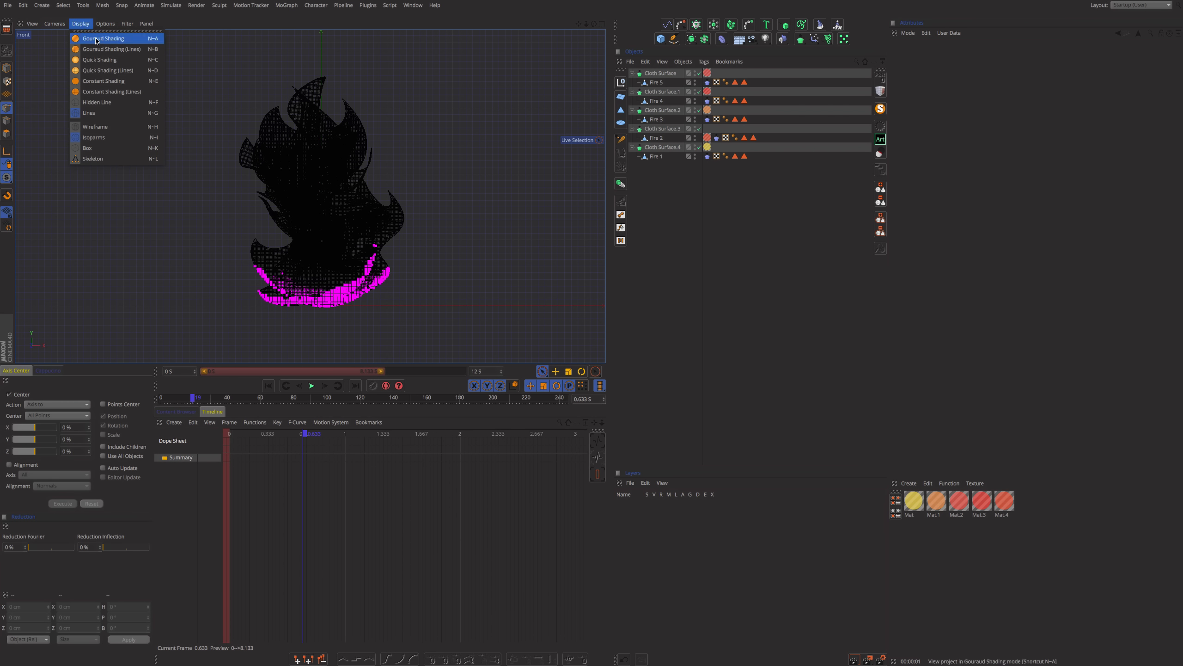
pyautogui.click(97, 38)
pyautogui.keyDown('alt'); pyautogui.moveTo(316, 141); pyautogui.dragTo(292, 148, button='middle'); pyautogui.keyUp('alt')
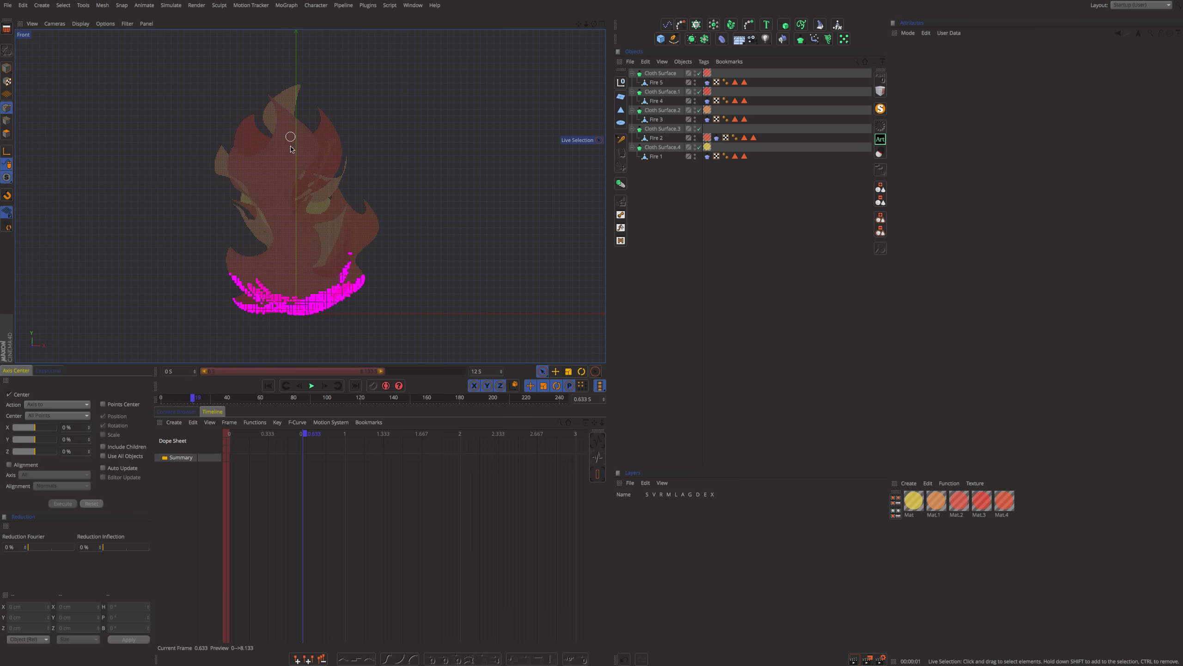
pyautogui.hotkey('ctrl', 'r')
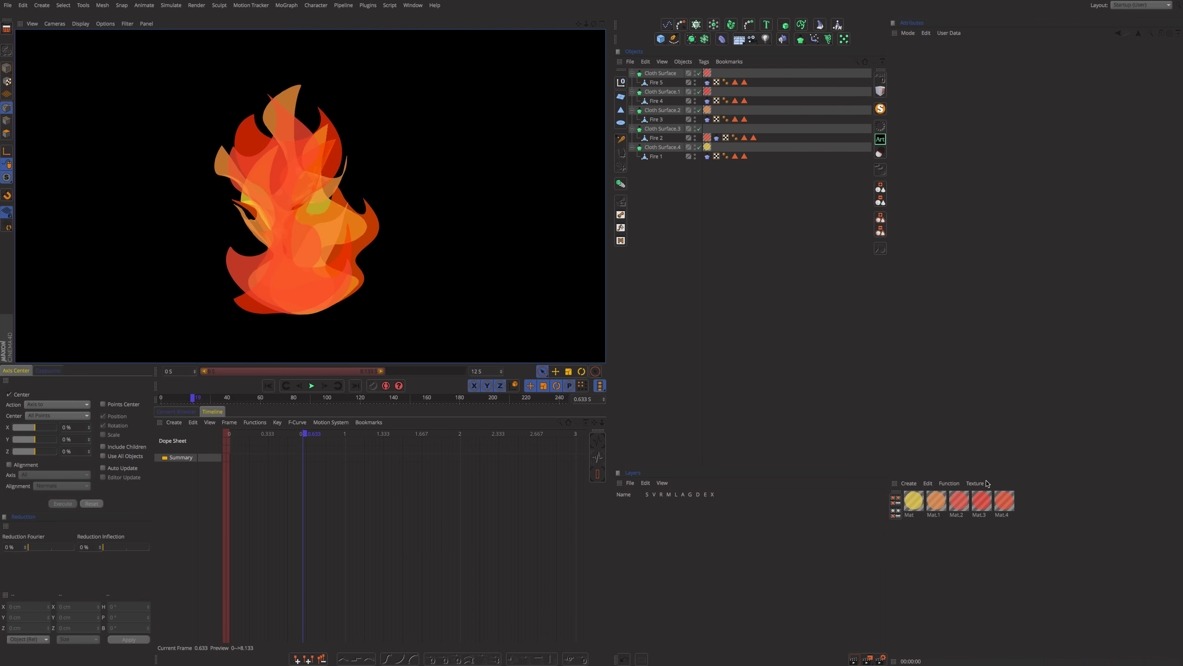
# Step: Set the transparency refraction of all five flame materials to 1.14 and render the view to check it
pyautogui.moveTo(1062, 532); pyautogui.dragTo(901, 492)
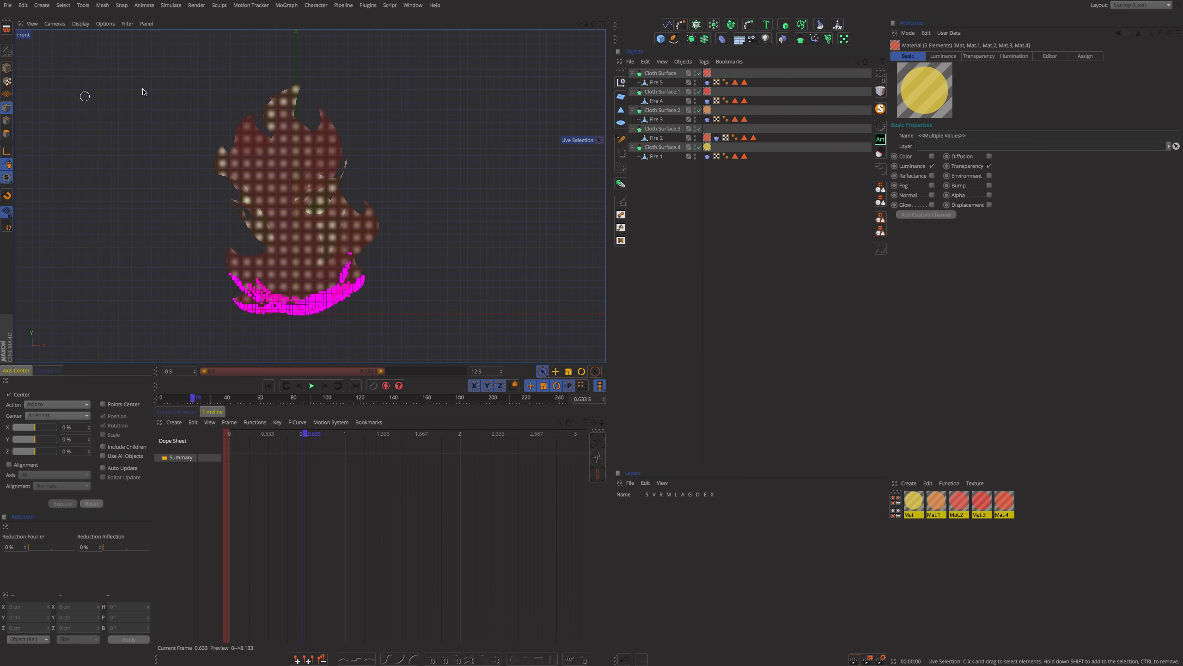
pyautogui.hotkey('ctrl', 'r')
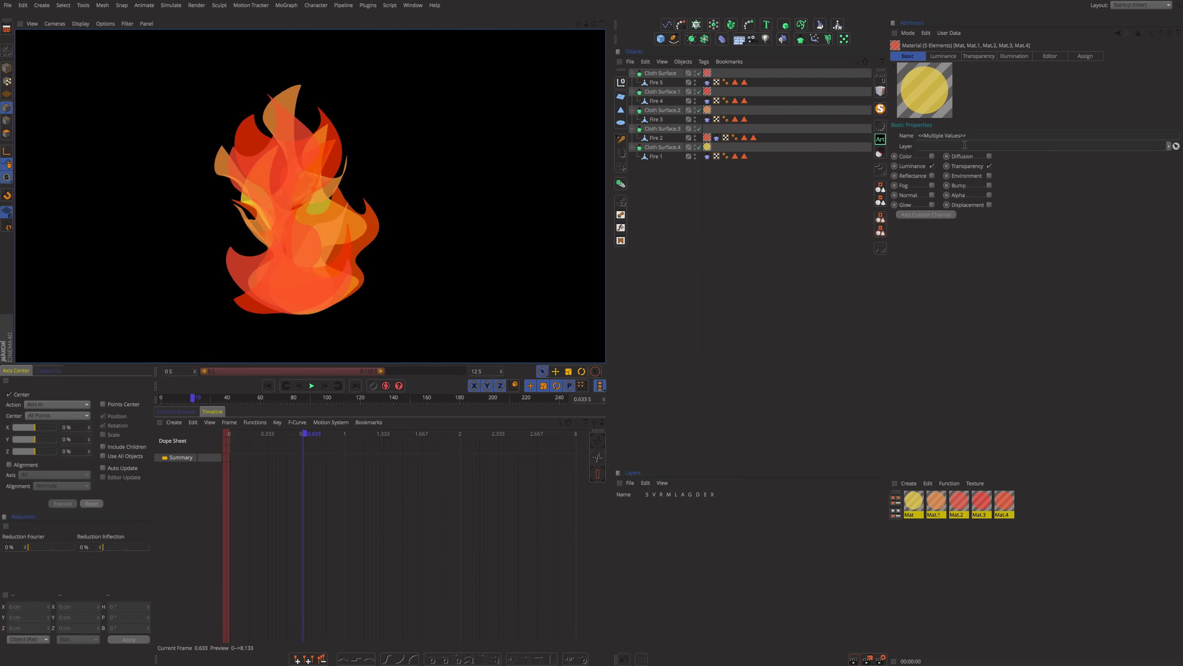
pyautogui.click(978, 56)
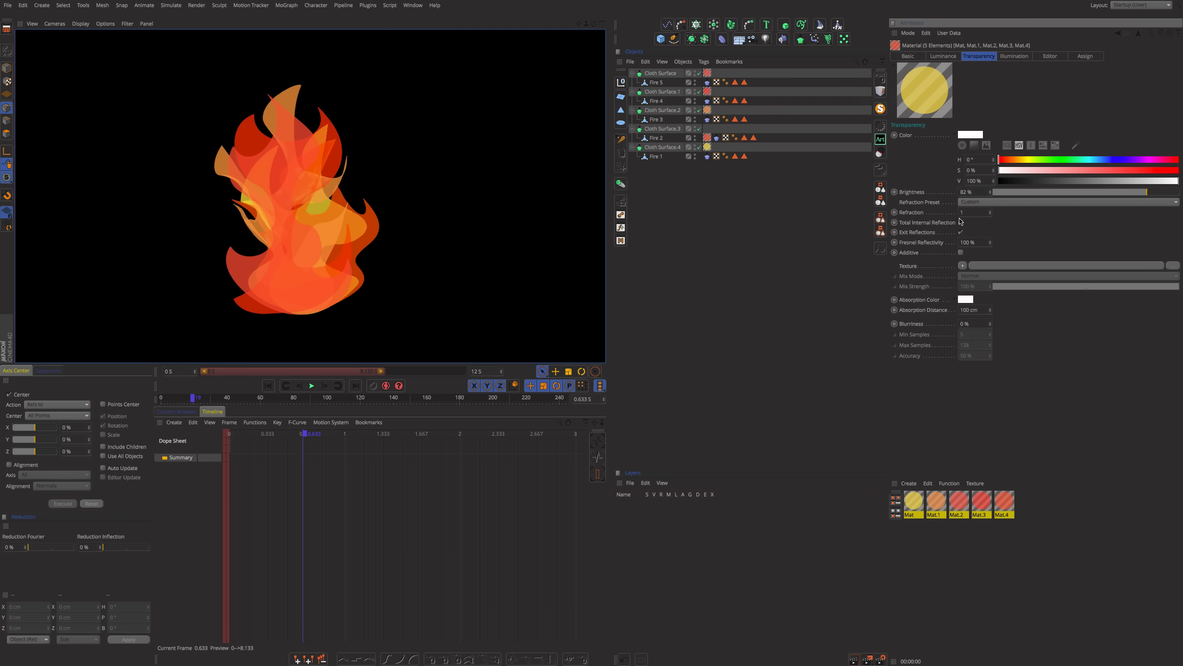
pyautogui.moveTo(992, 213); pyautogui.dragTo(993, 206)
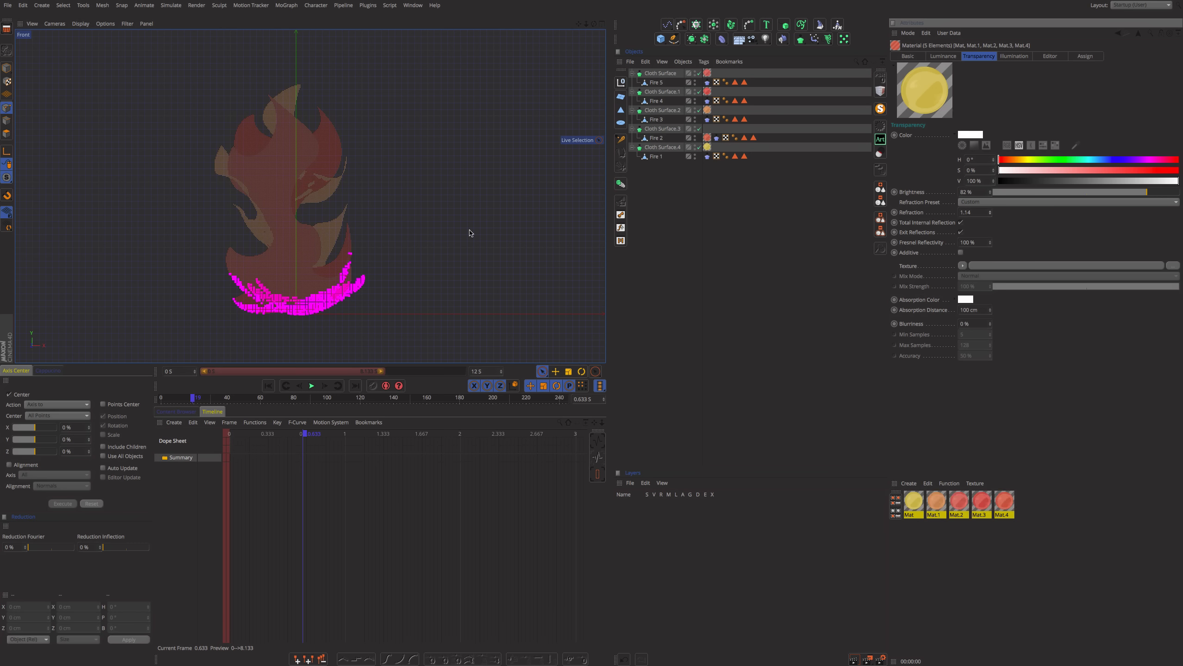
pyautogui.hotkey('ctrl', 'r')
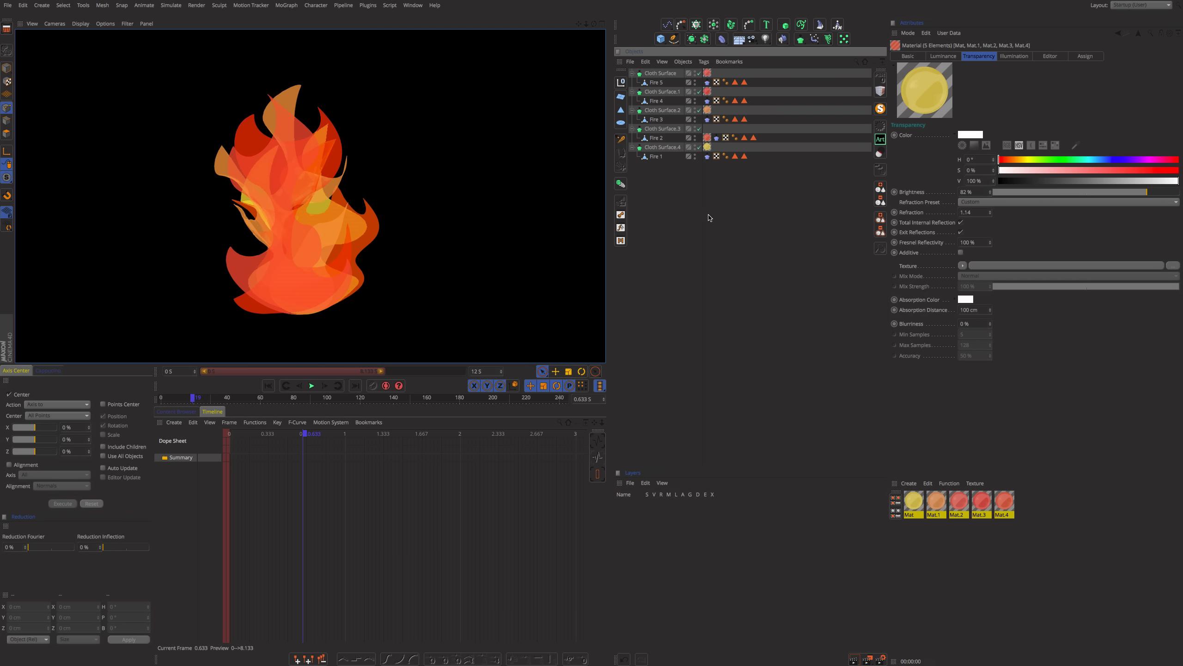
pyautogui.click(447, 317)
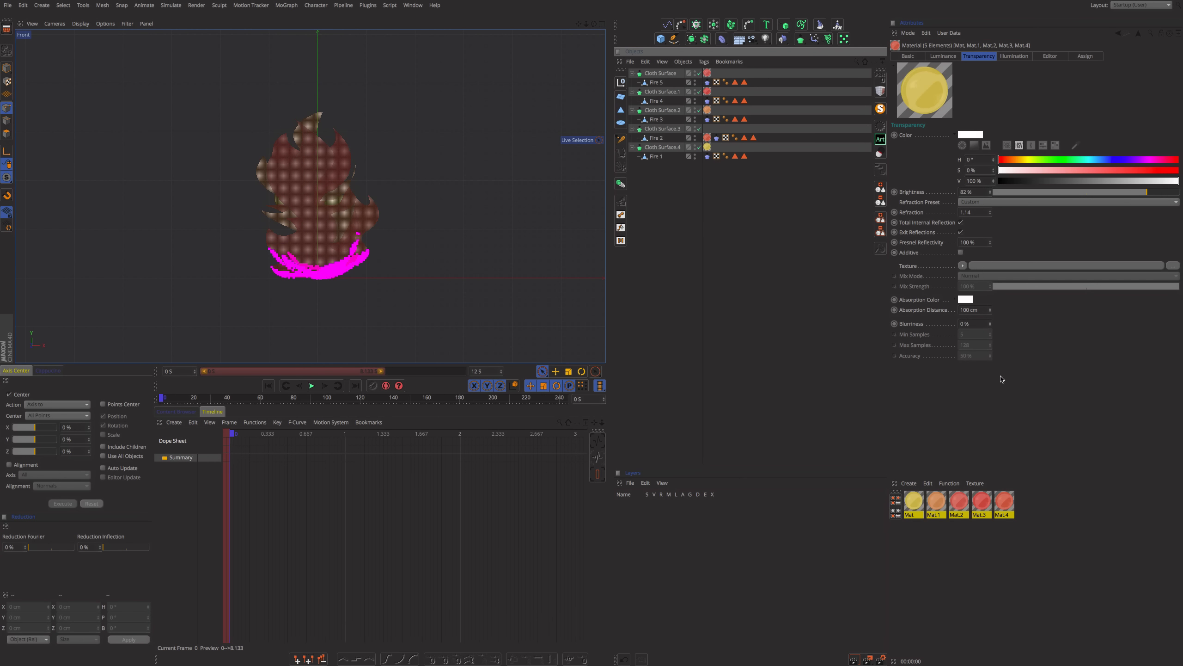
# Step: Set the render output's frame range to run from 0 to 5 seconds
pyautogui.click(881, 658)
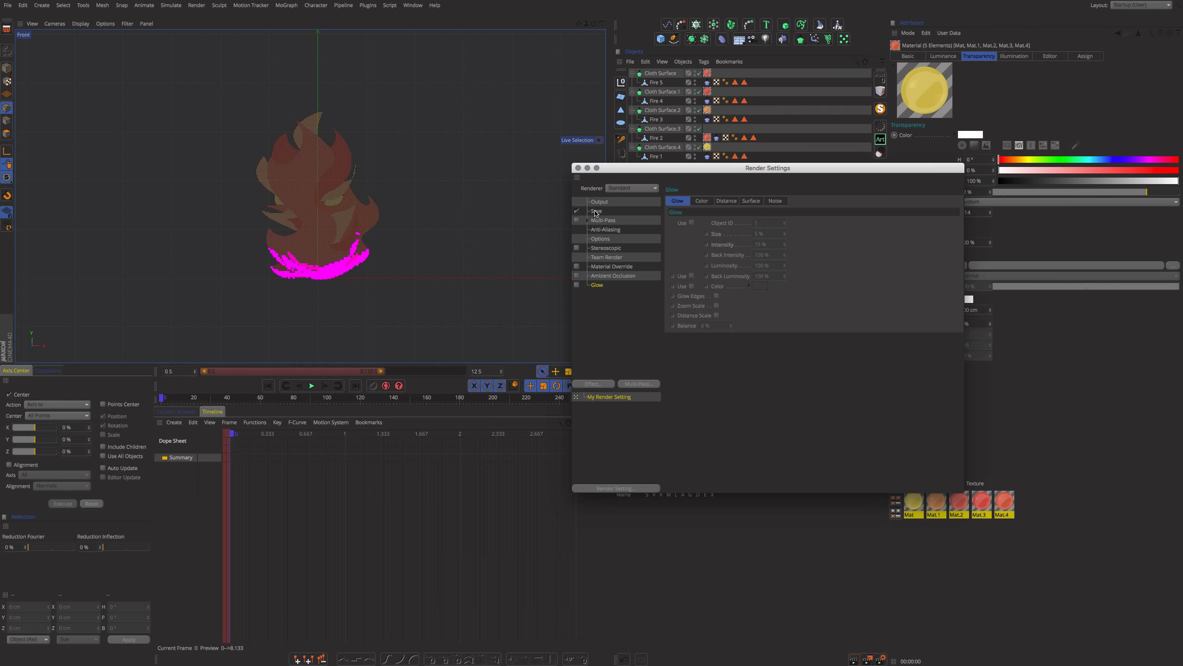
pyautogui.click(597, 212)
pyautogui.click(599, 202)
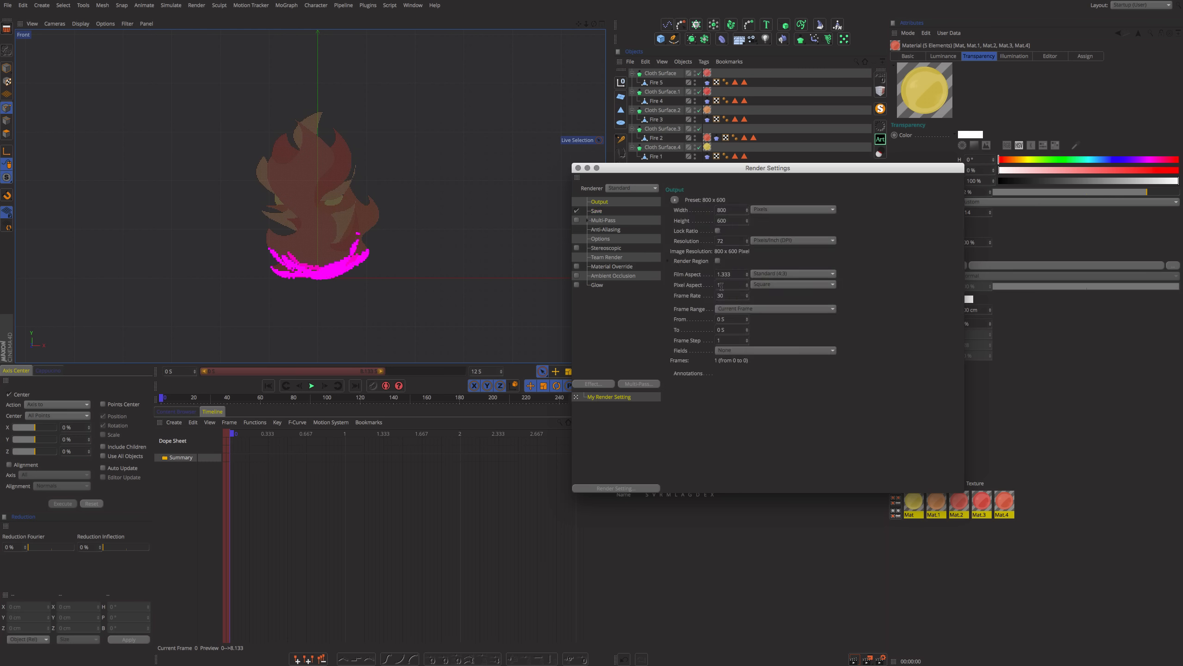
pyautogui.click(734, 308)
pyautogui.click(731, 334)
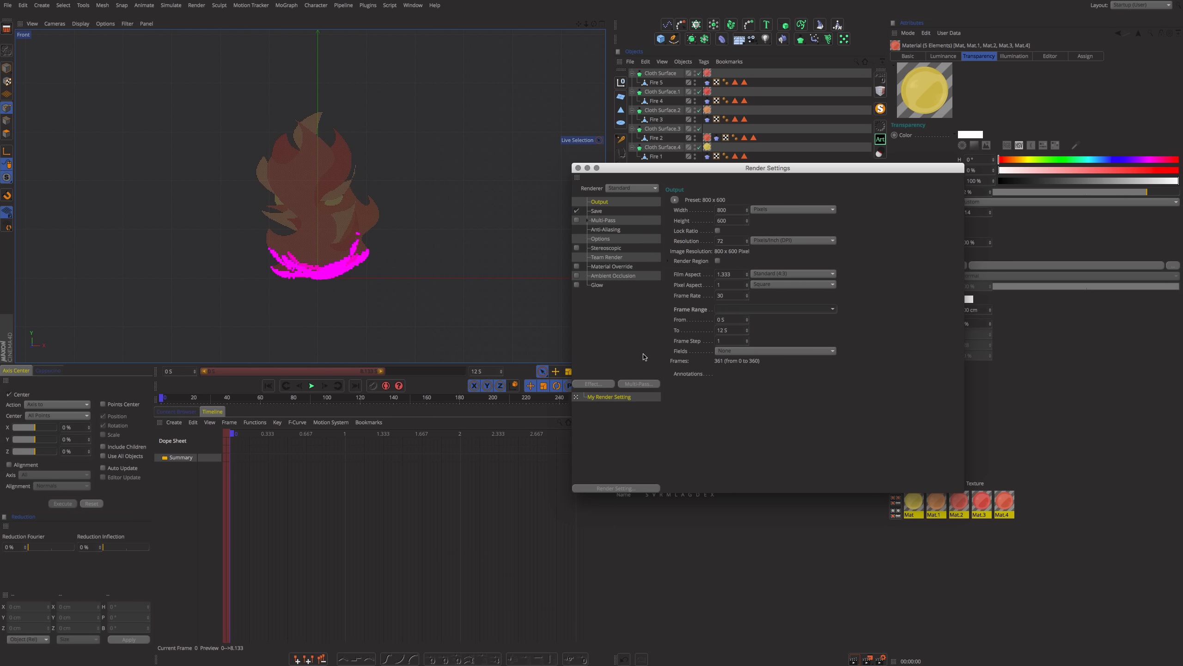
pyautogui.click(726, 330)
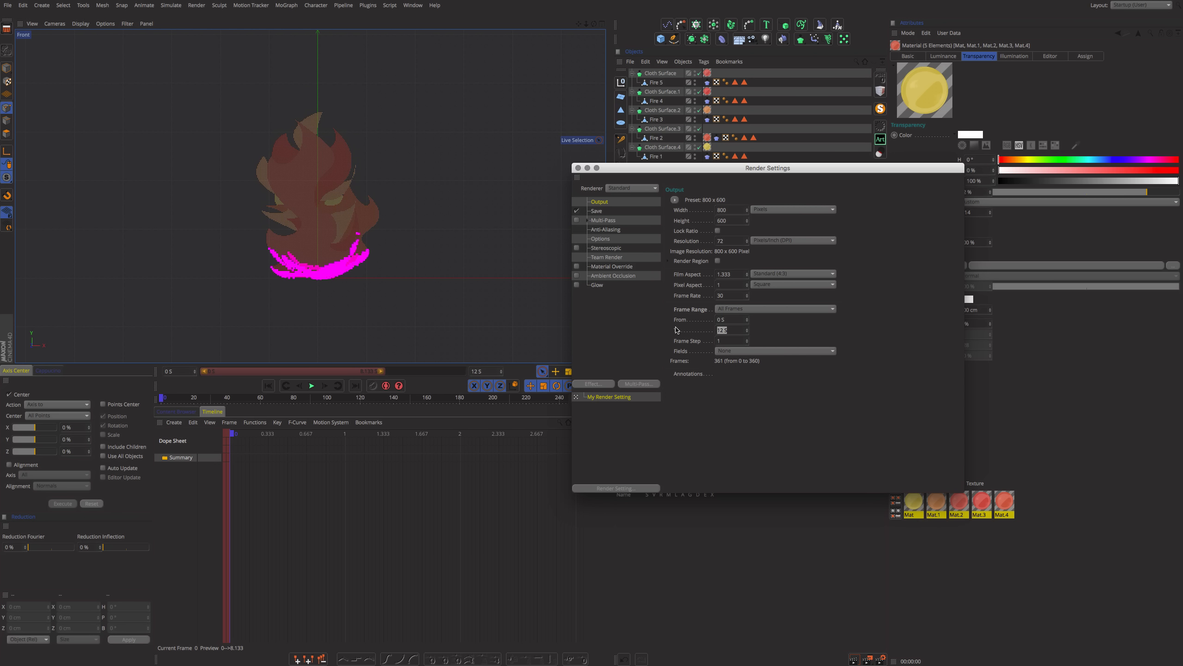
pyautogui.write('5')
pyautogui.press('Tab')
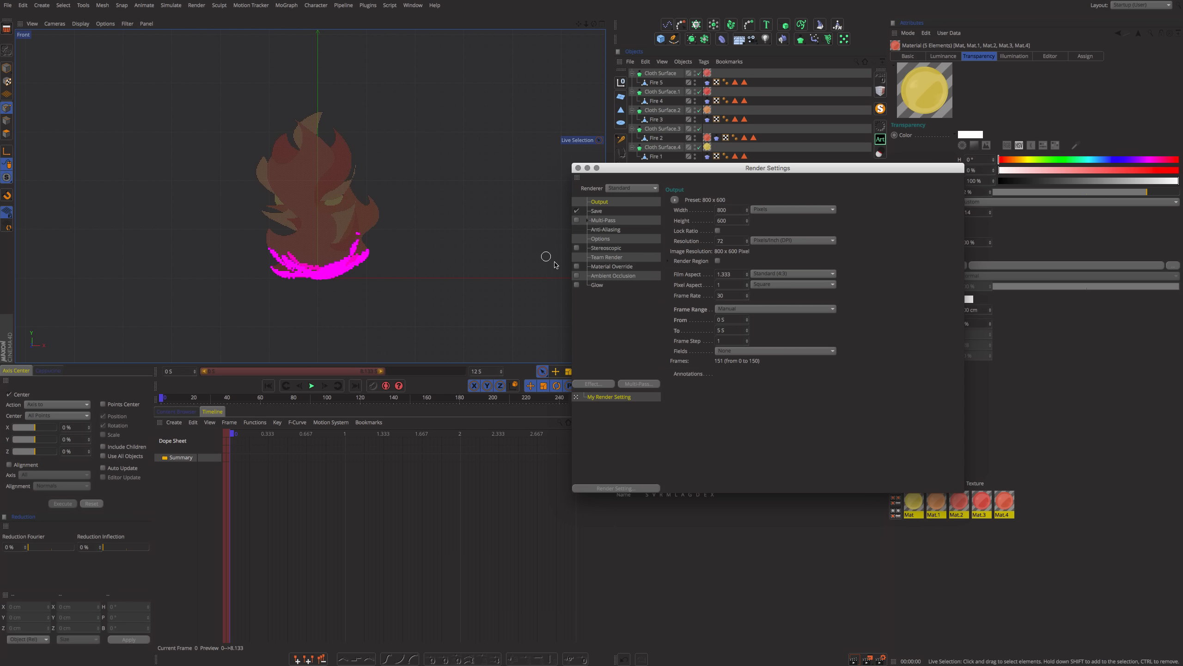
# Step: Enable Alpha Channel and Straight Alpha for the saved image, and render the view
pyautogui.click(596, 211)
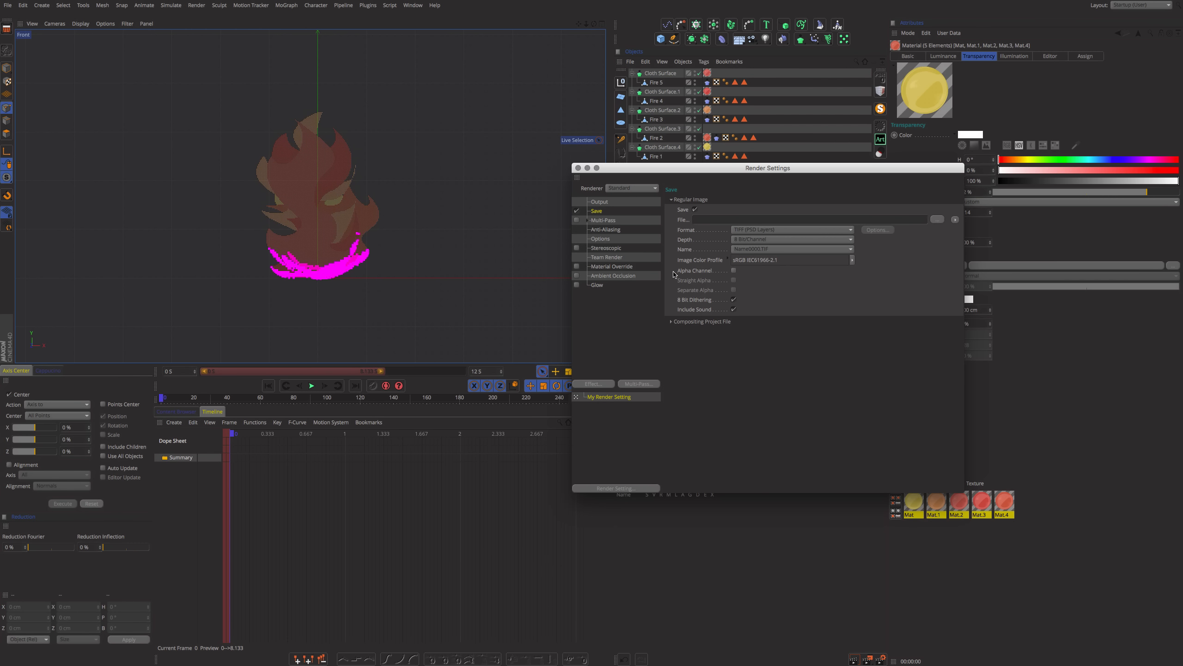
pyautogui.click(734, 271)
pyautogui.click(734, 280)
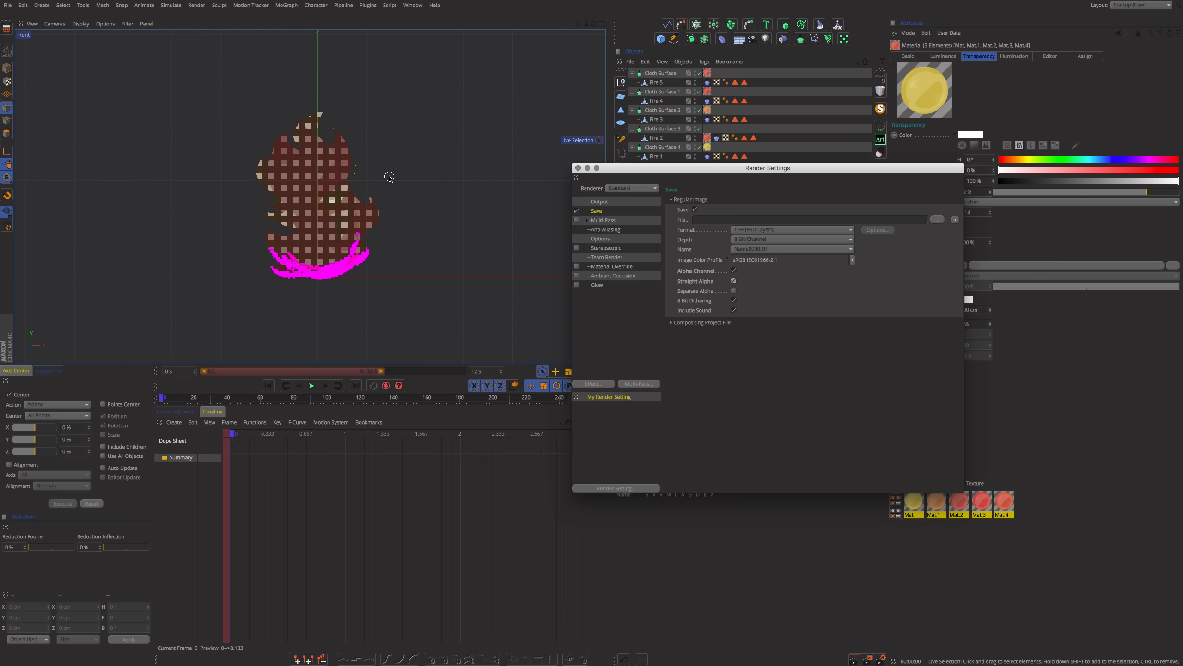
pyautogui.press('super+r')
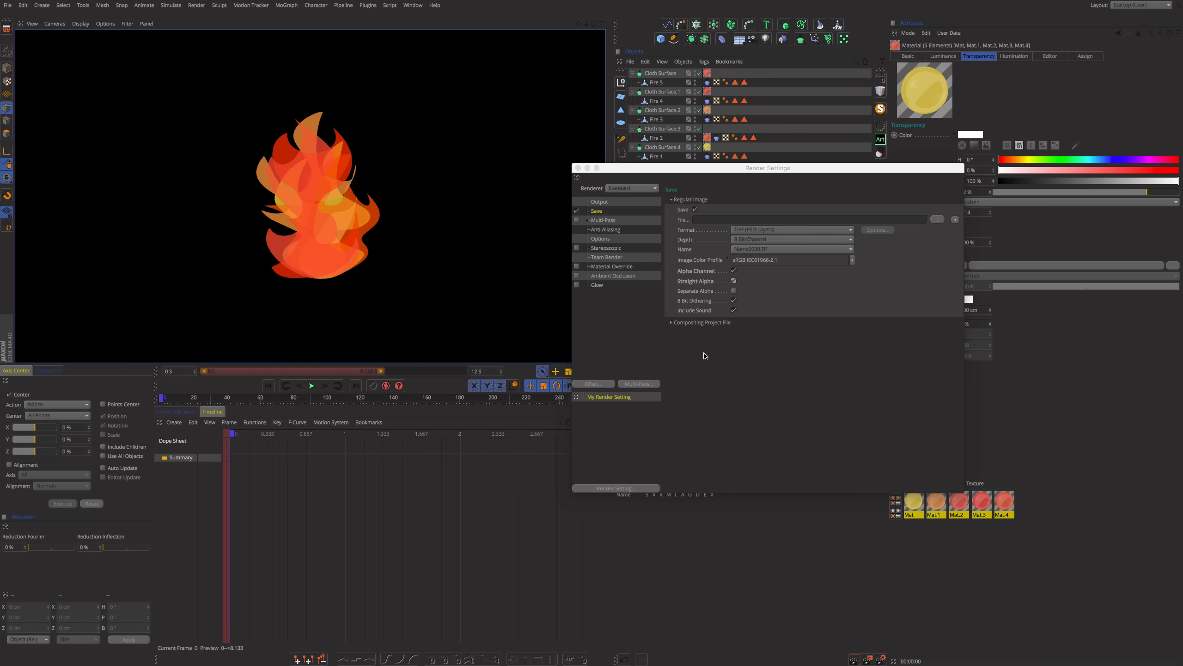
# Step: Switch to After Effects and browse to the 2_23 - Render folder in the S77 - Cloth Fire folder to import footage
pyautogui.click(834, 292)
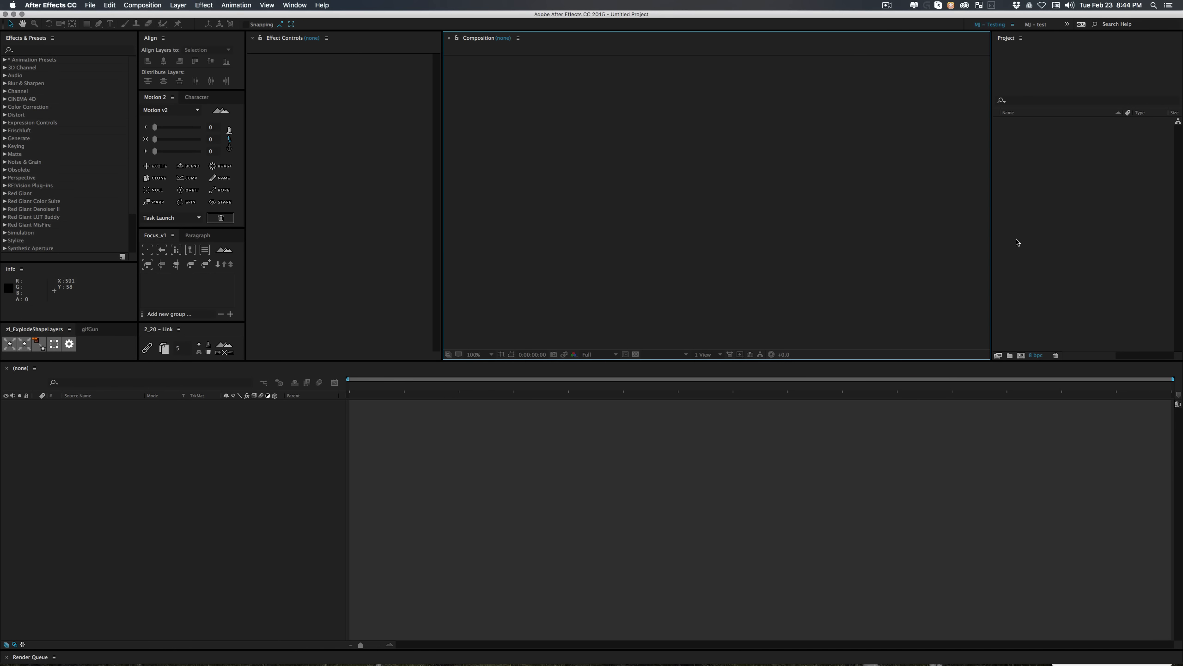
pyautogui.click(1048, 227)
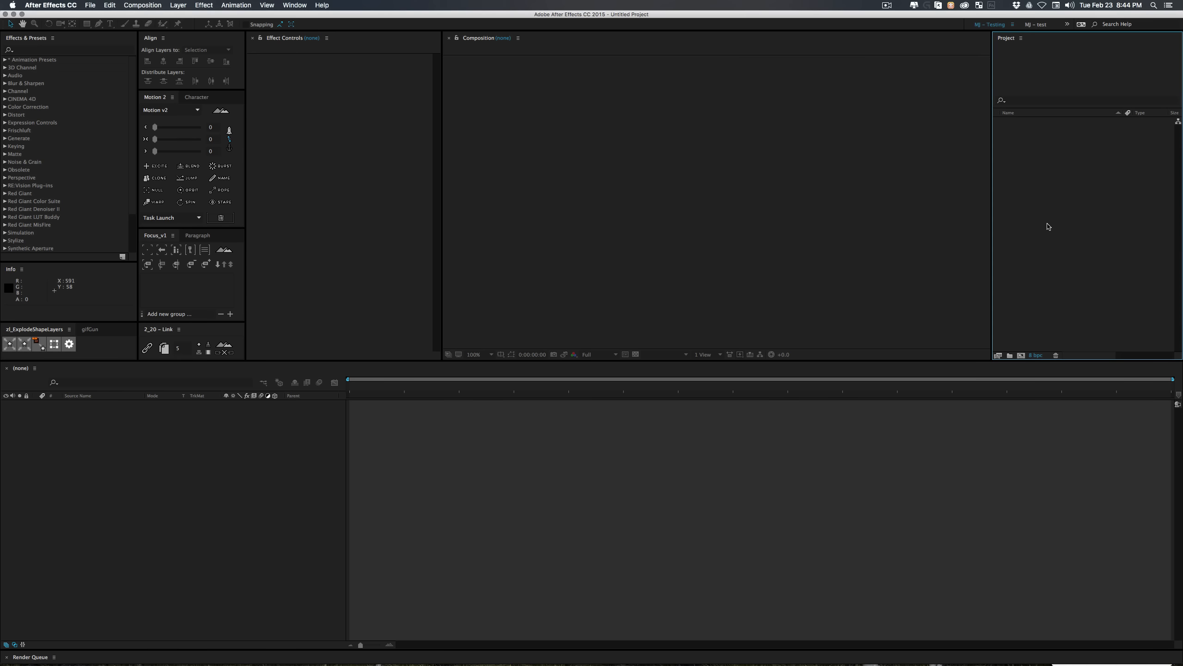
pyautogui.doubleClick(1048, 227)
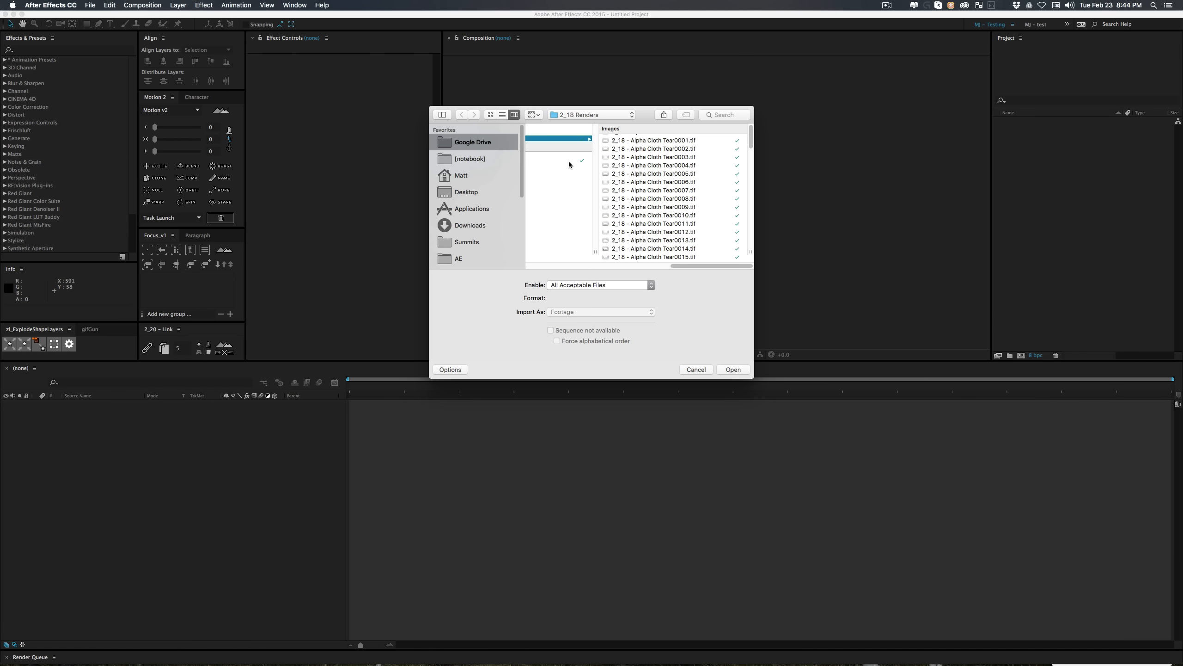
pyautogui.hscroll(-3, 569, 164)
pyautogui.click(721, 148)
pyautogui.click(698, 140)
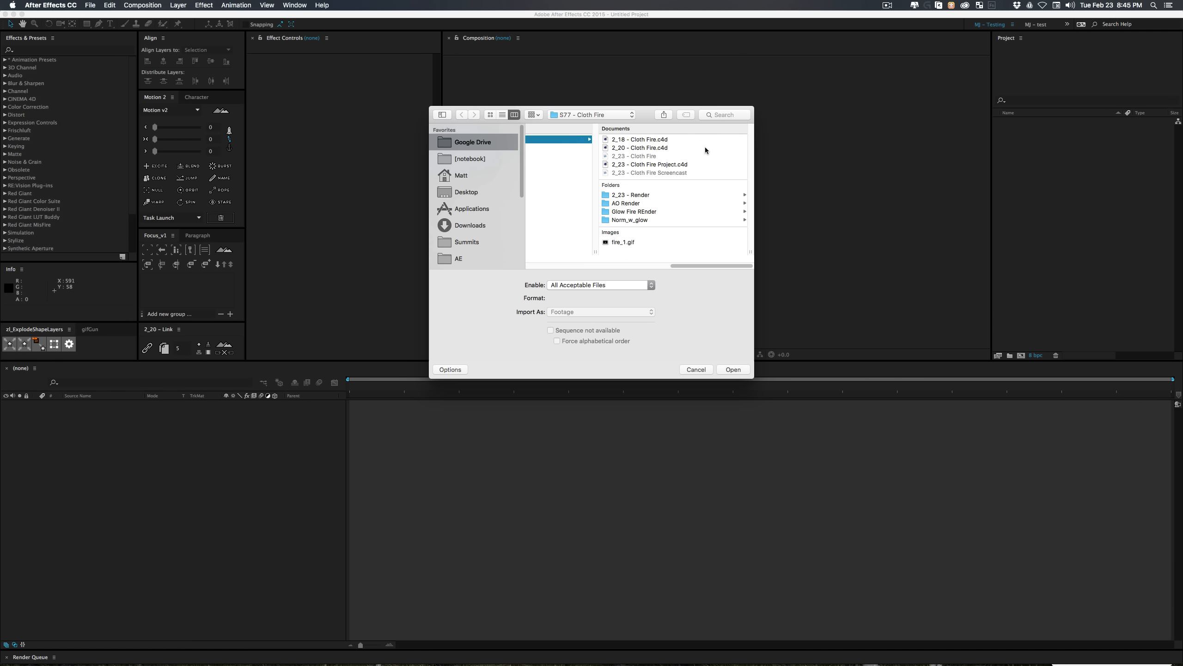
pyautogui.click(627, 195)
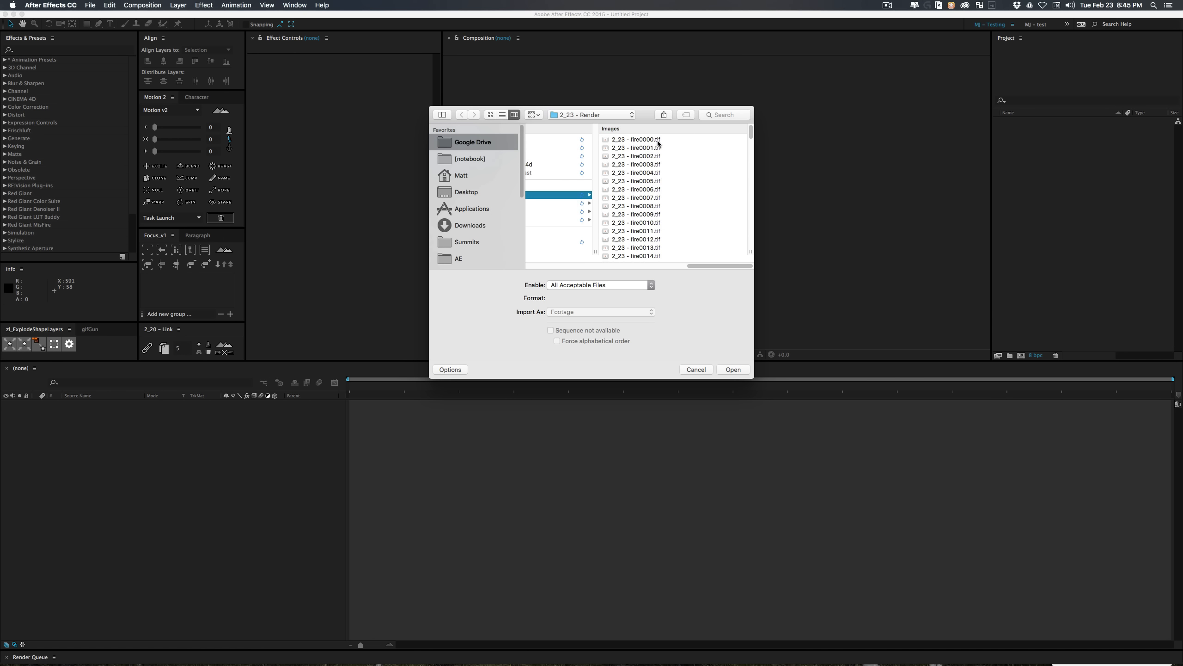
# Step: Import the 2_23 - fire TIFF sequence with Straight - Unmatted alpha and create a composition from it
pyautogui.click(650, 140)
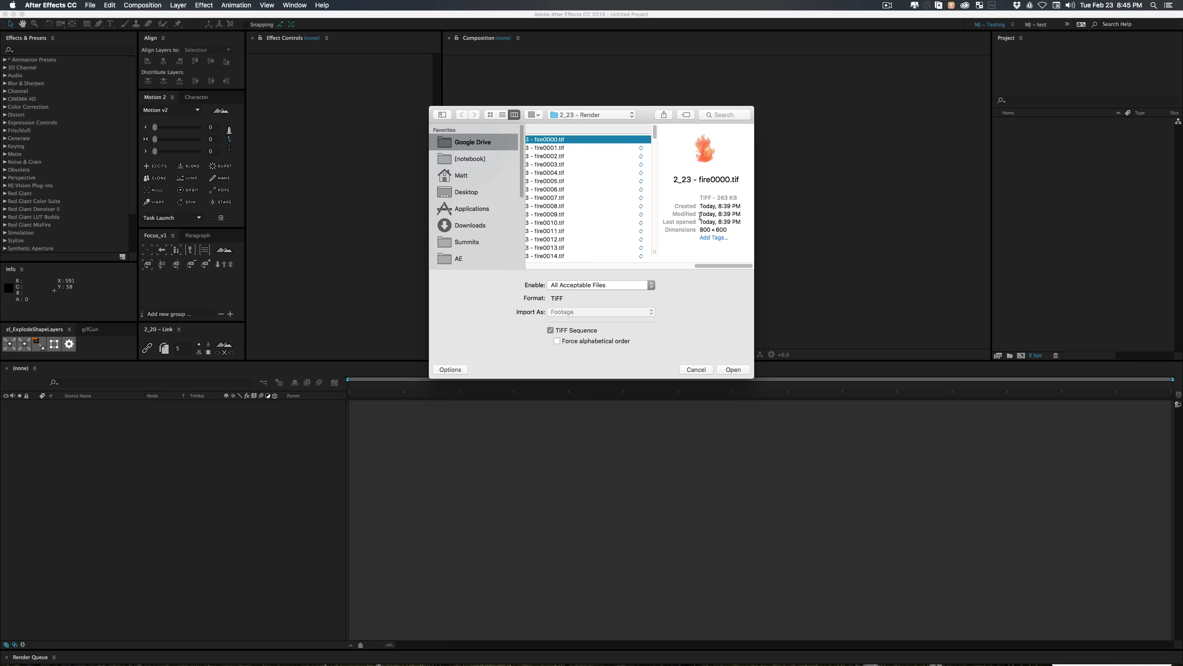
pyautogui.click(733, 369)
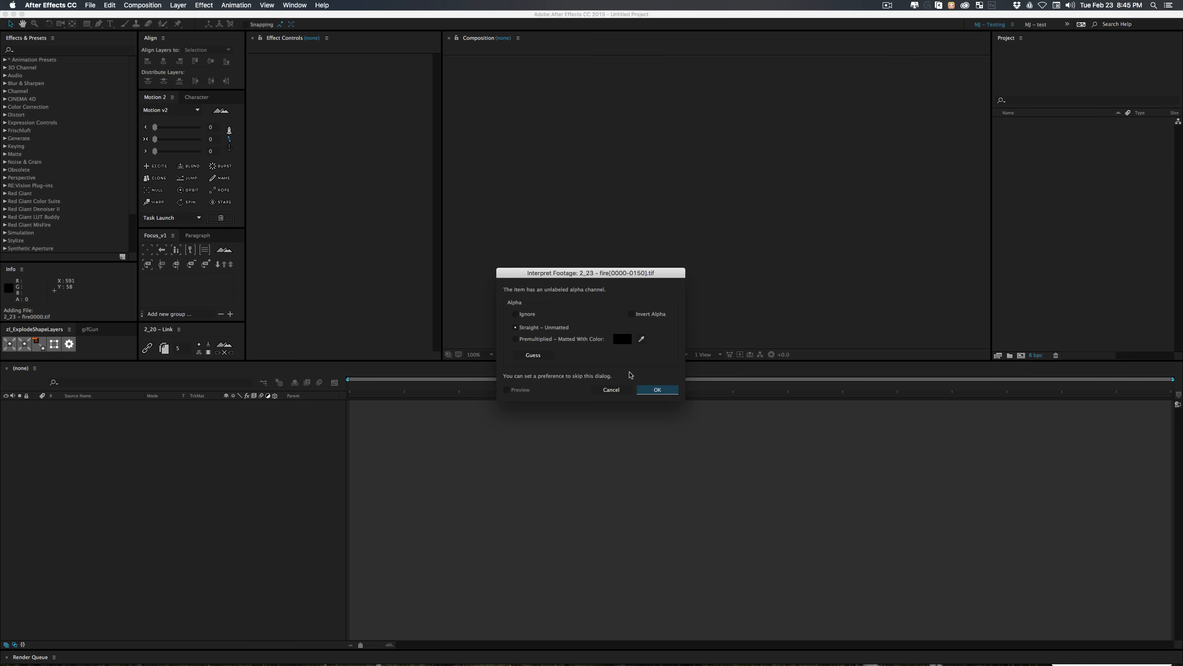
pyautogui.click(658, 389)
pyautogui.moveTo(1019, 125); pyautogui.dragTo(1021, 362)
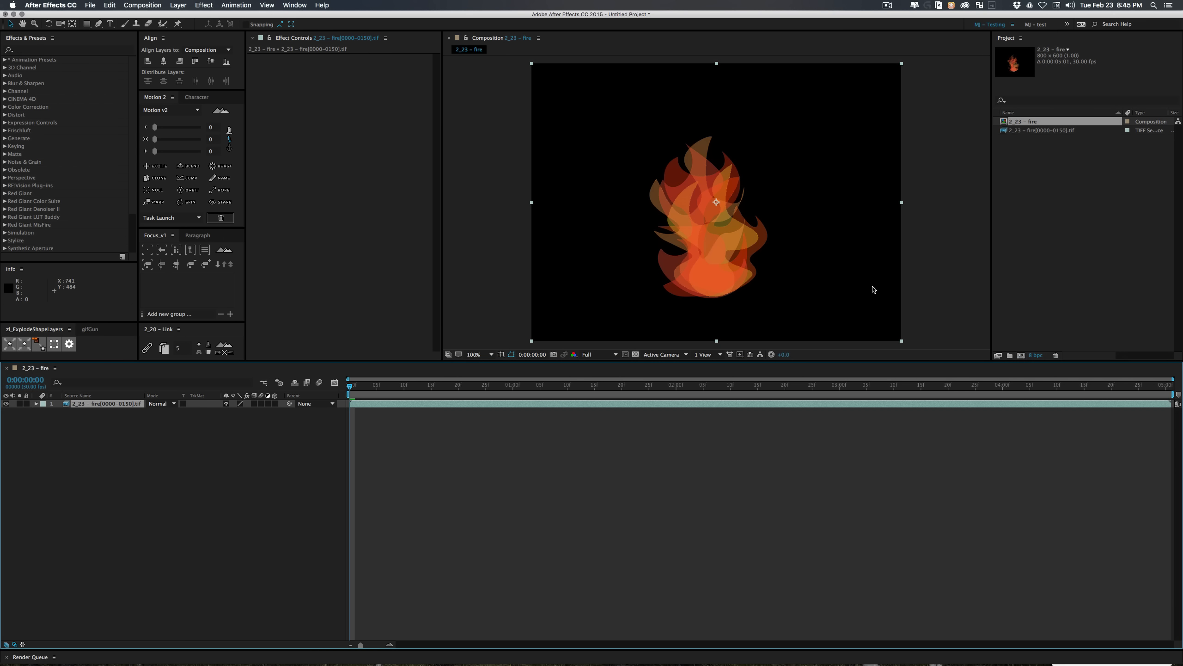
# Step: Try a bright red composition background behind the flame, and cancel the change
pyautogui.click(264, 545)
pyautogui.press('super+k')
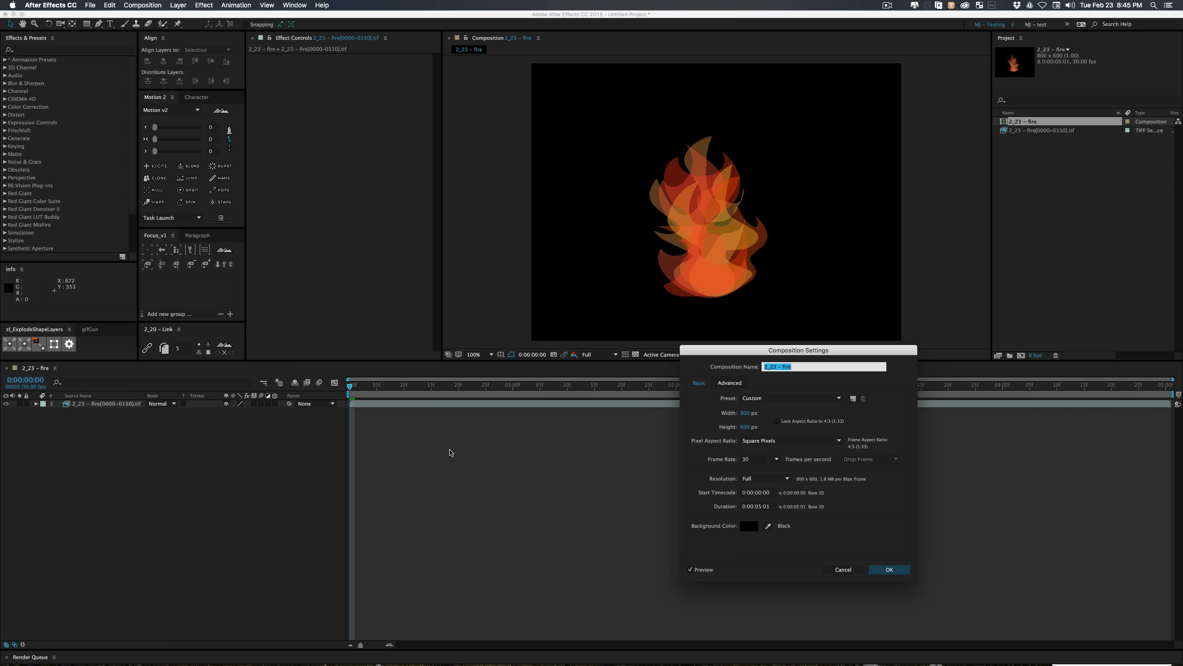
pyautogui.click(749, 526)
pyautogui.click(484, 401)
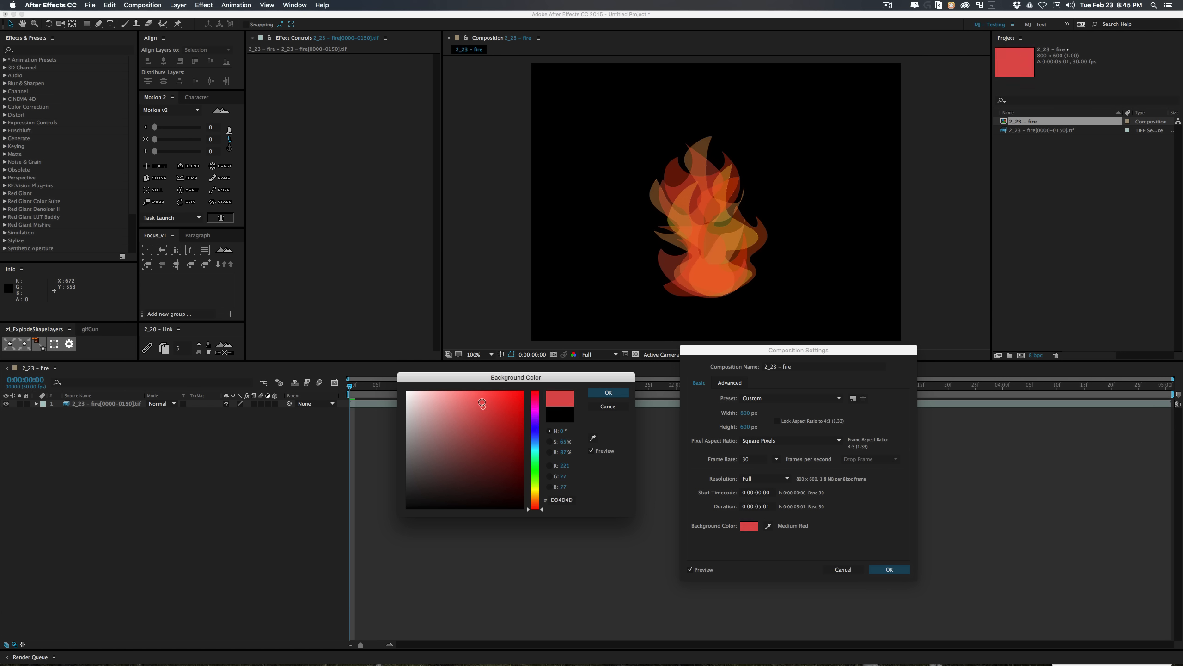
pyautogui.click(512, 395)
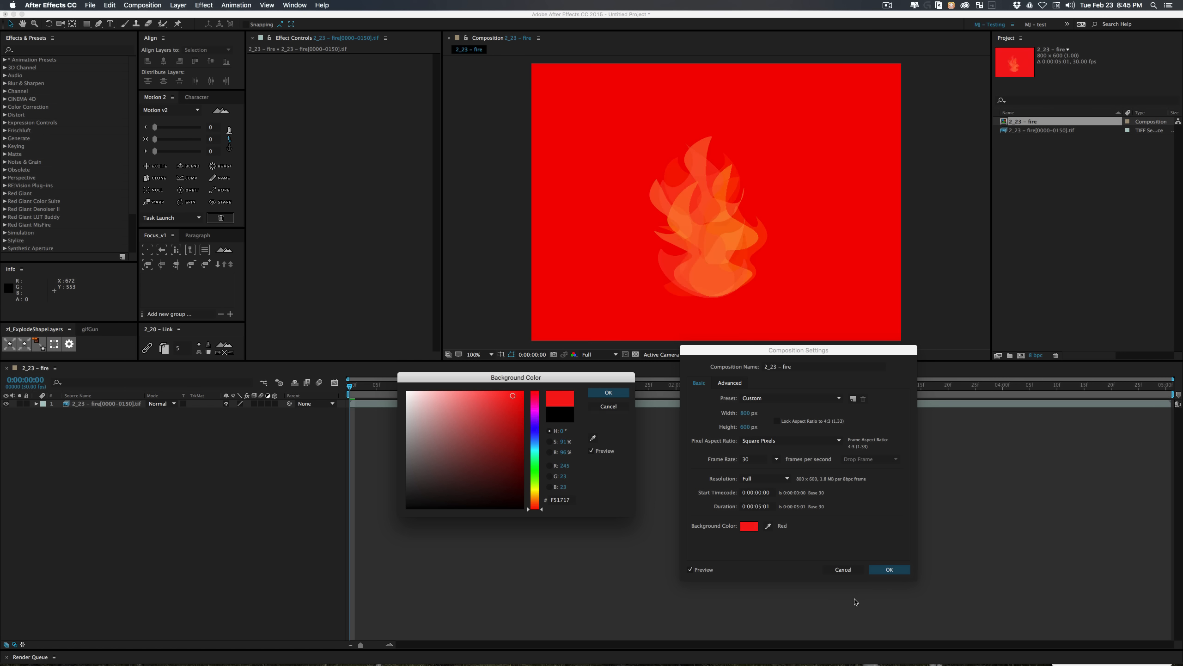
pyautogui.click(609, 406)
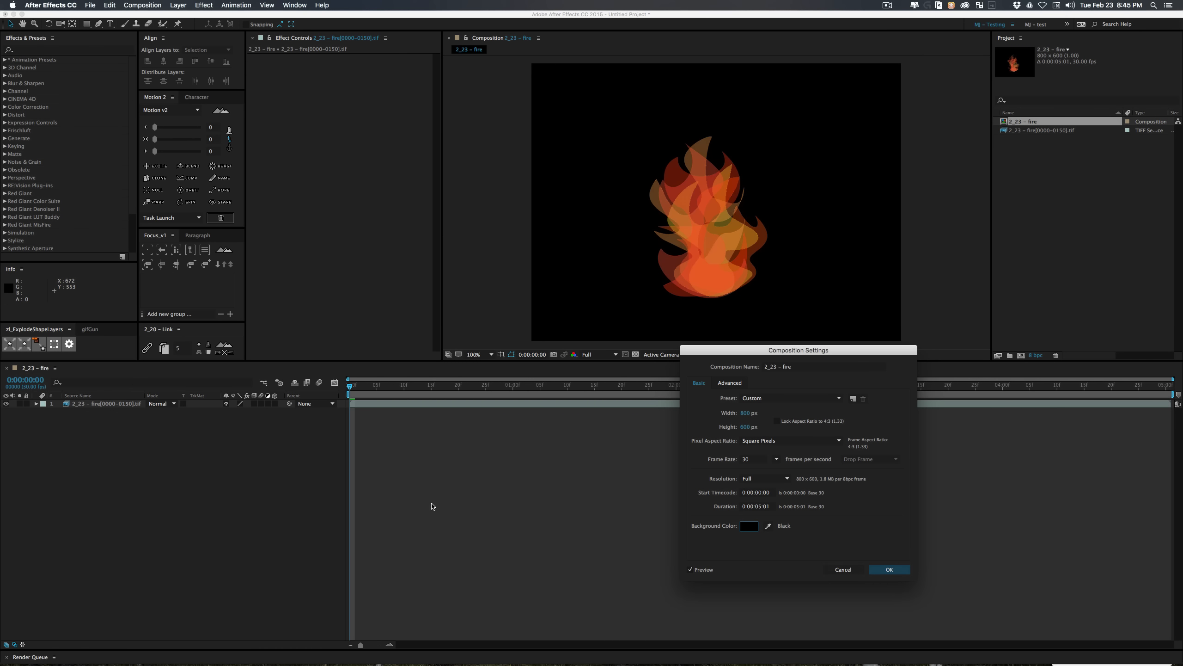
pyautogui.click(826, 569)
# Step: Scale the fire layer to 65% and preview the animation
pyautogui.click(107, 403)
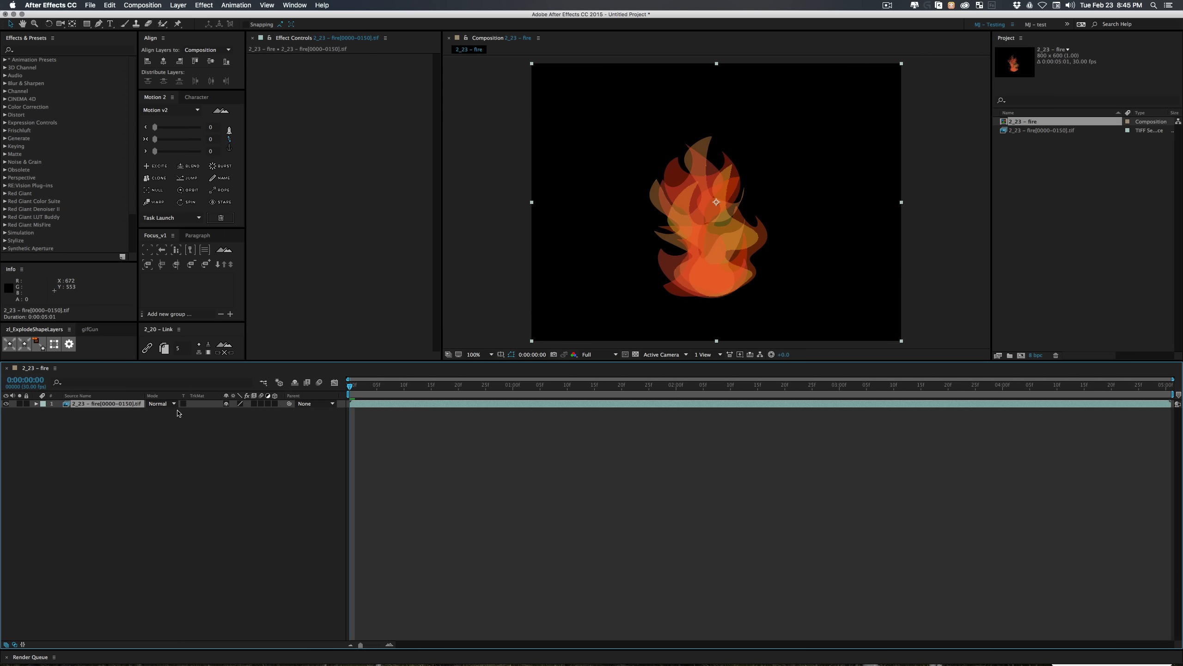
pyautogui.press('s')
pyautogui.moveTo(238, 411); pyautogui.dragTo(229, 439)
pyautogui.click(230, 457)
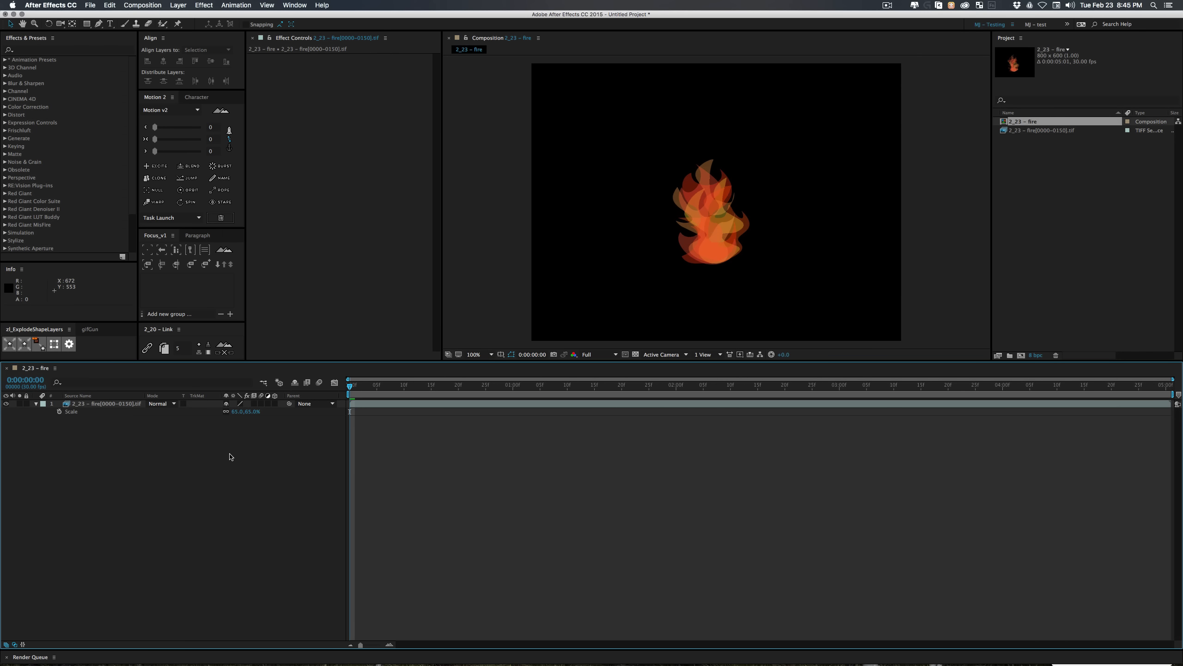
pyautogui.press('space')
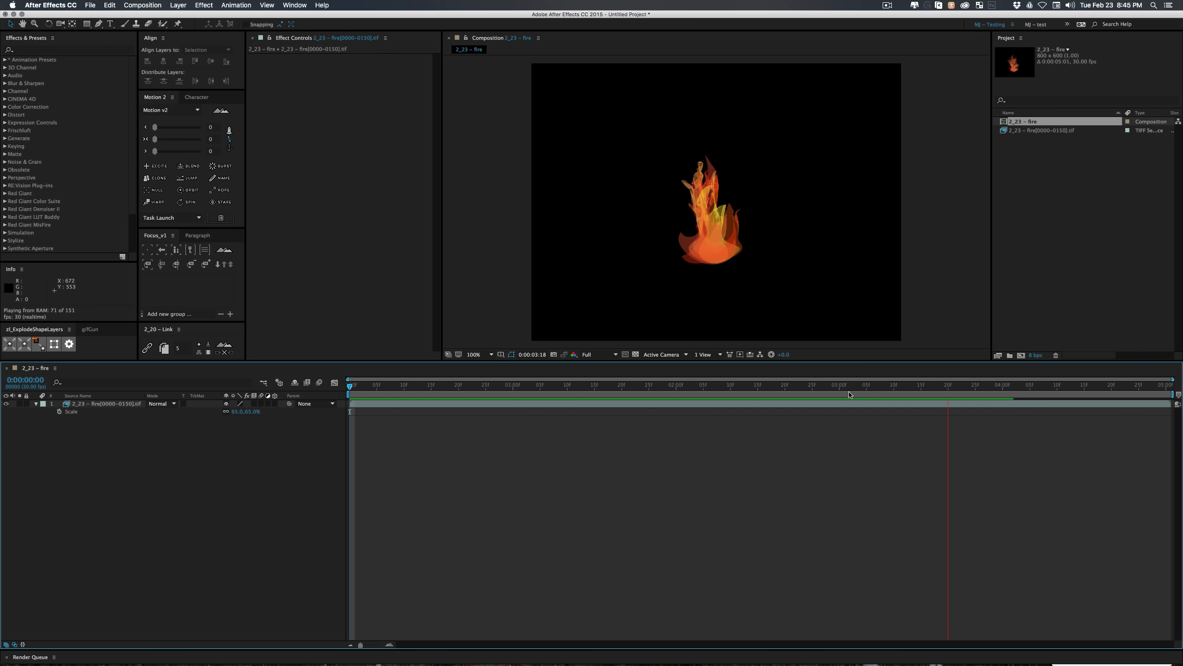
# Step: Inspect the flame at 0:00:03:01 and apply the Glow effect to the fire layer
pyautogui.click(848, 386)
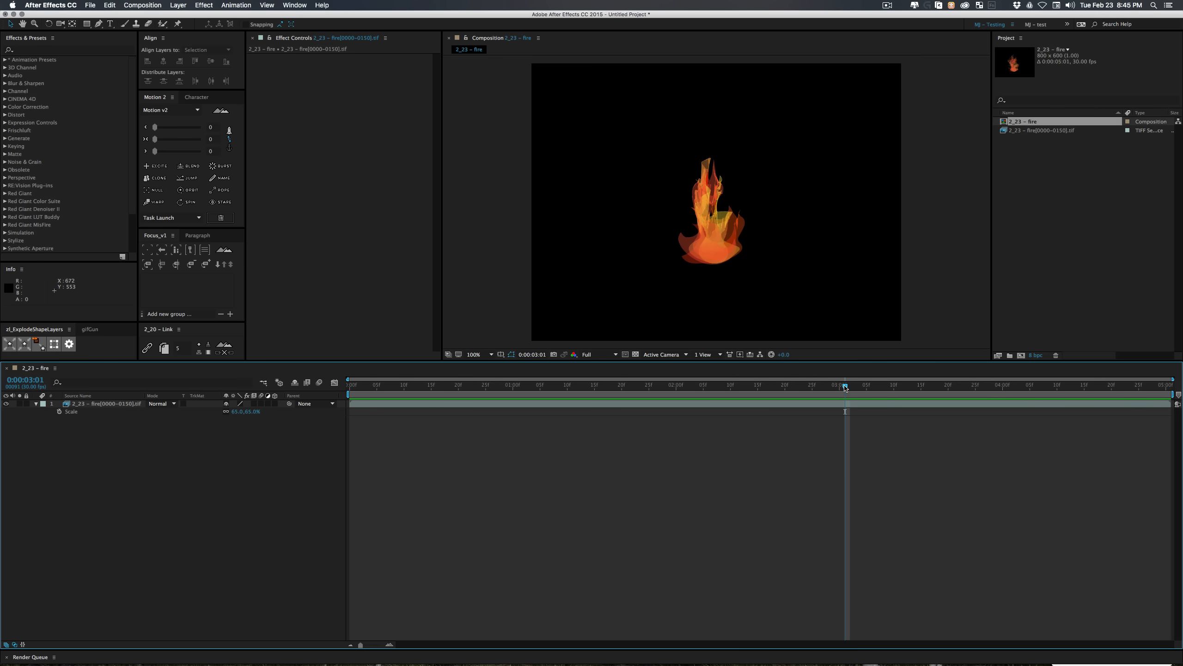
pyautogui.scroll(4, 710, 187)
pyautogui.scroll(-2, 710, 188)
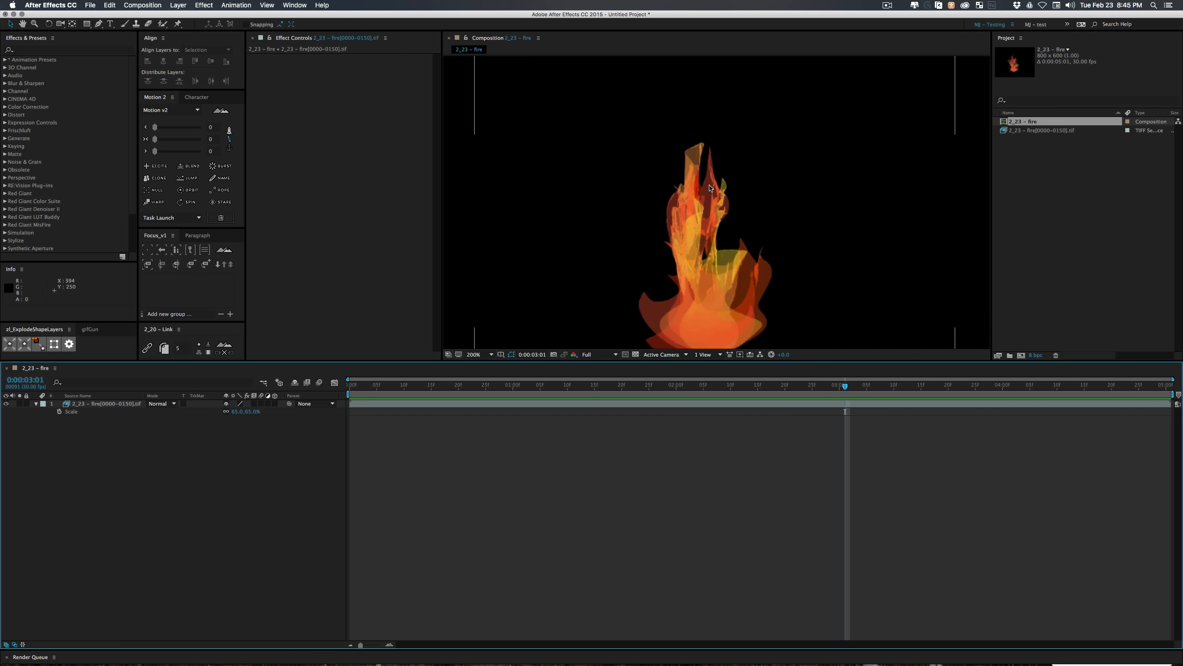
pyautogui.scroll(-1, 732, 248)
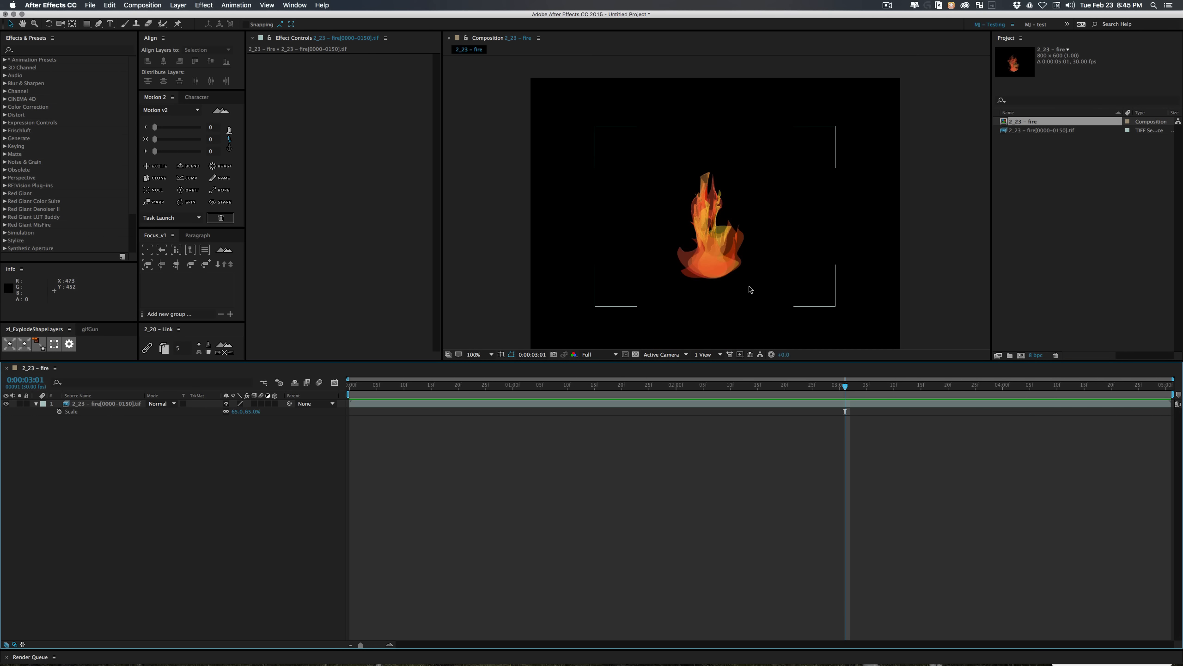
pyautogui.moveTo(750, 287); pyautogui.dragTo(732, 261)
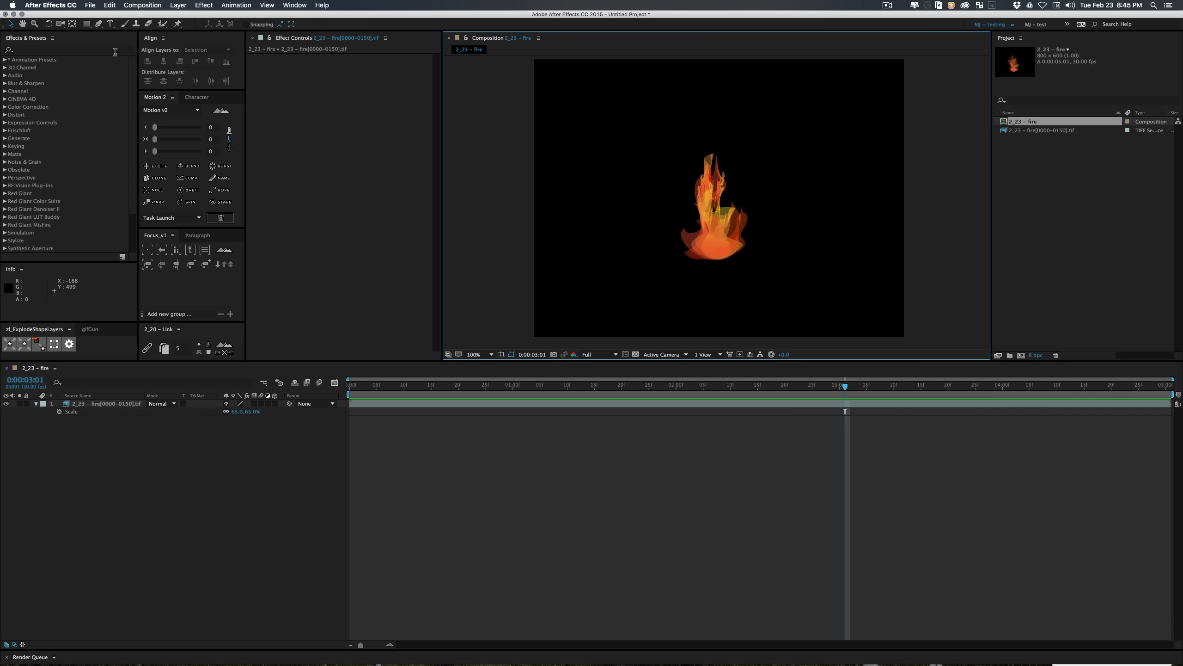
pyautogui.click(70, 48)
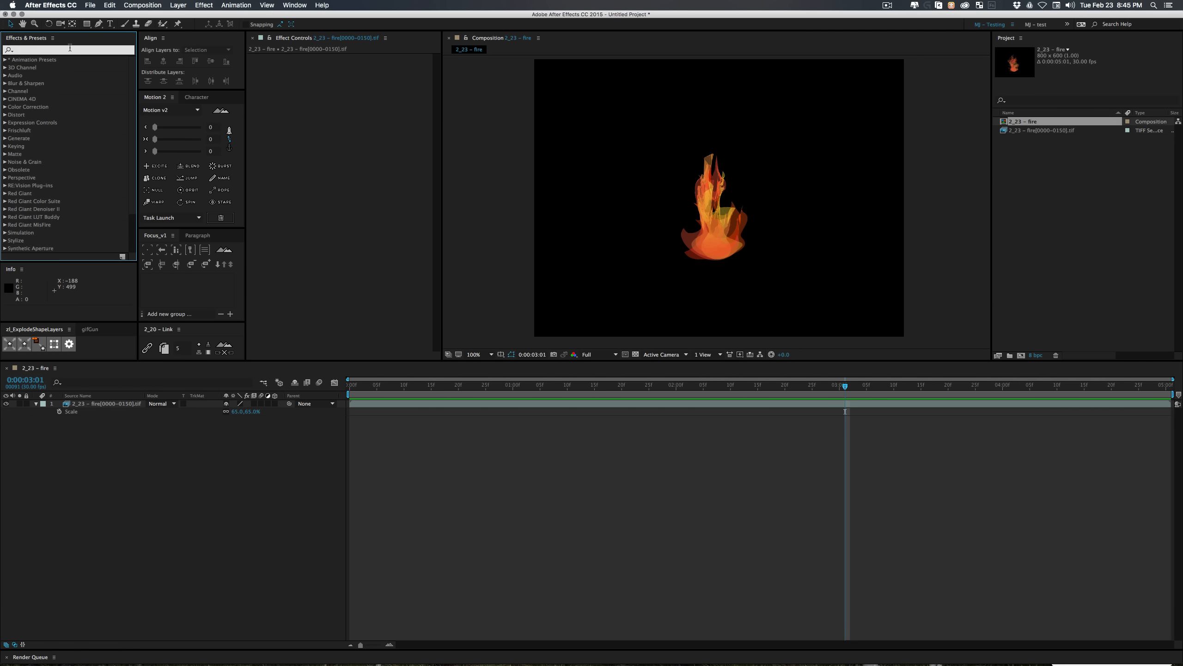
pyautogui.write('glow')
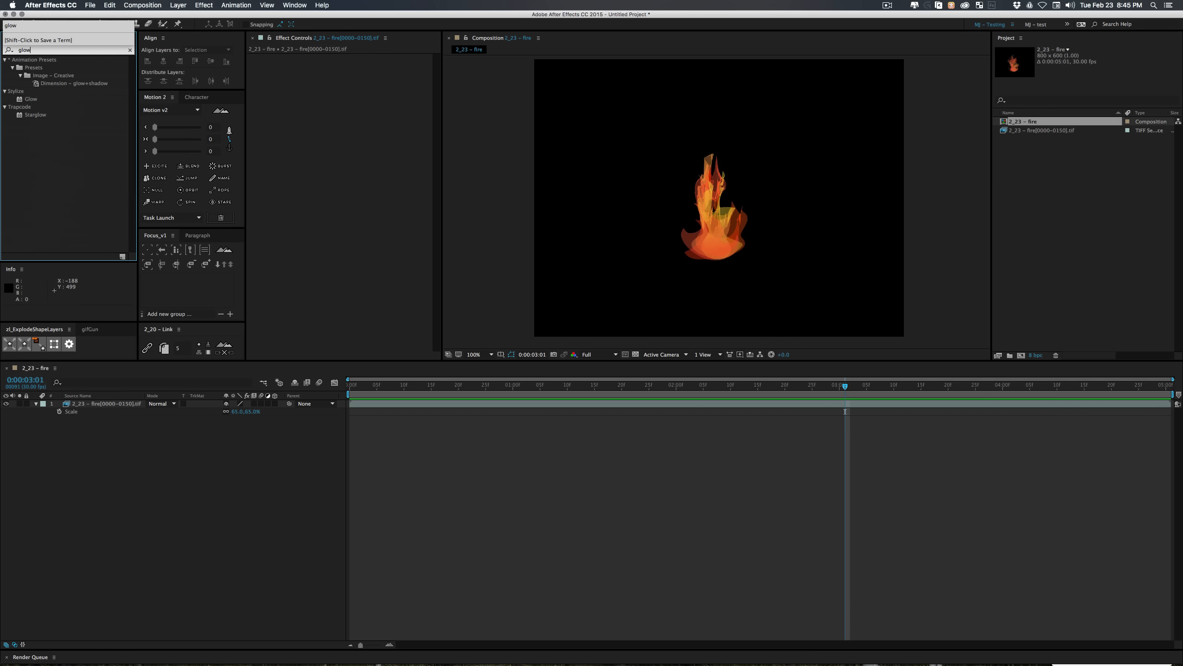
pyautogui.moveTo(32, 100); pyautogui.dragTo(112, 406)
pyautogui.click(149, 435)
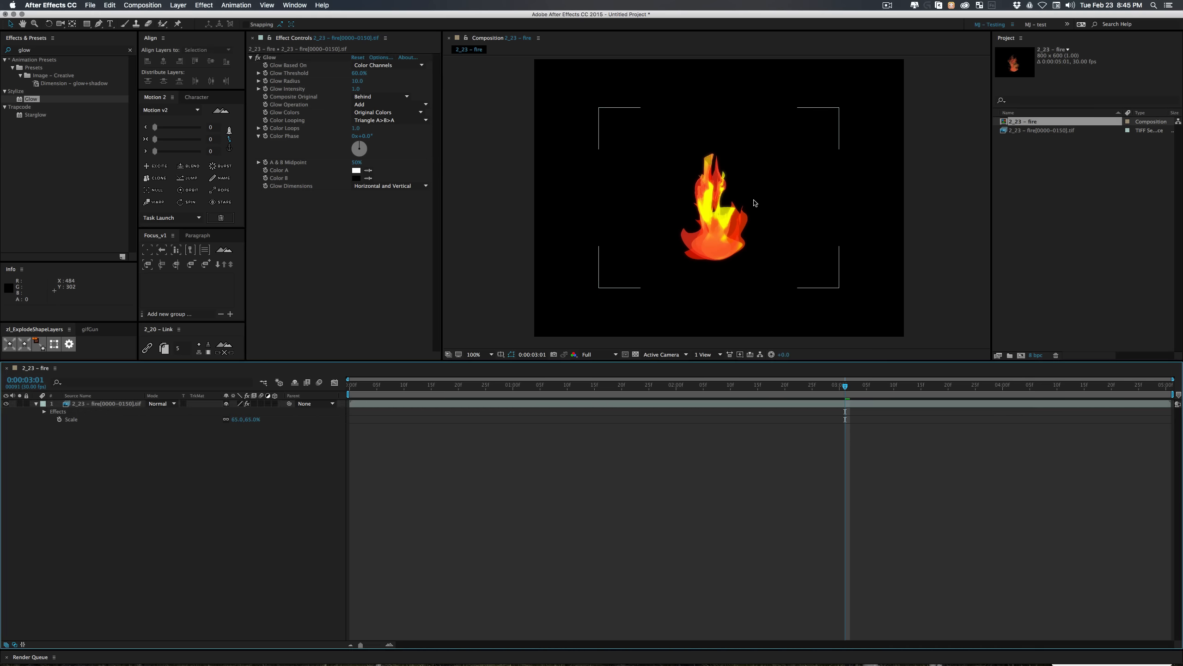
# Step: Set the Glow threshold to 62.4% and its radius to about 93, and preview the animation
pyautogui.scroll(2, 723, 211)
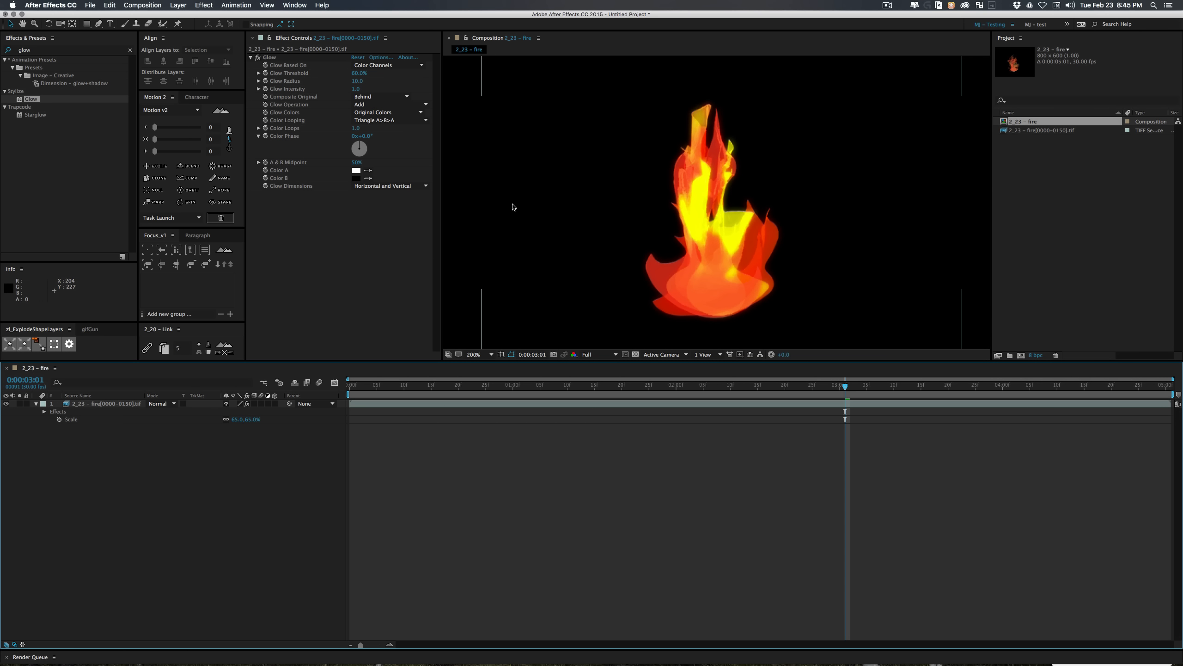
pyautogui.moveTo(354, 81); pyautogui.dragTo(378, 85)
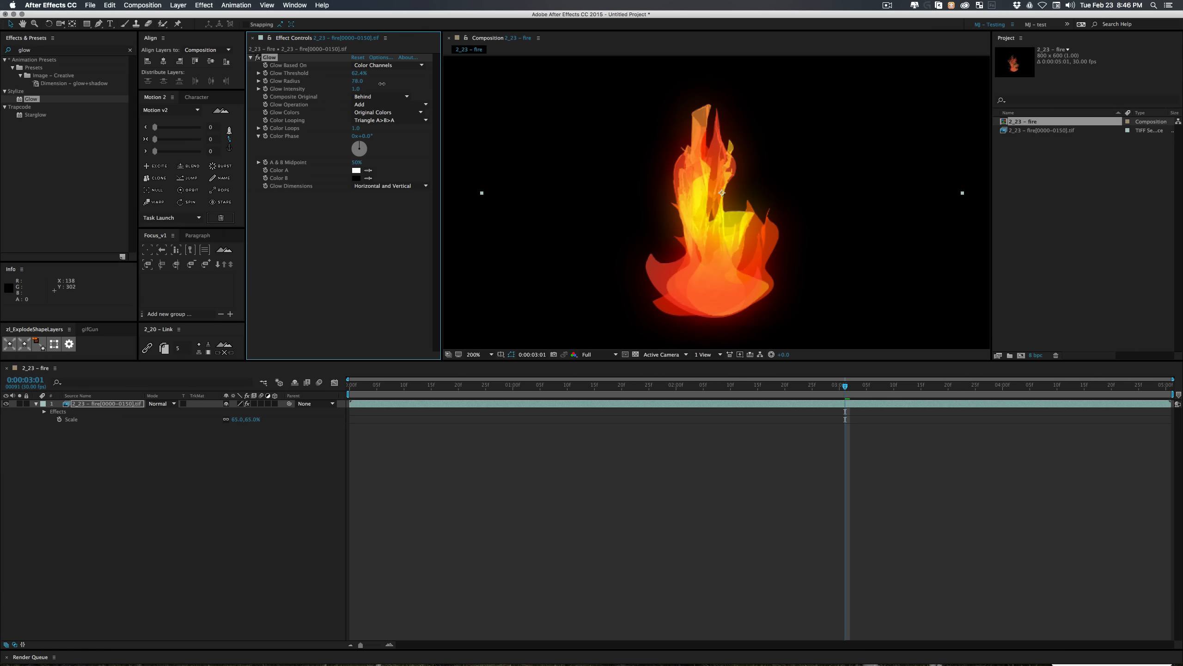
pyautogui.scroll(-2, 737, 179)
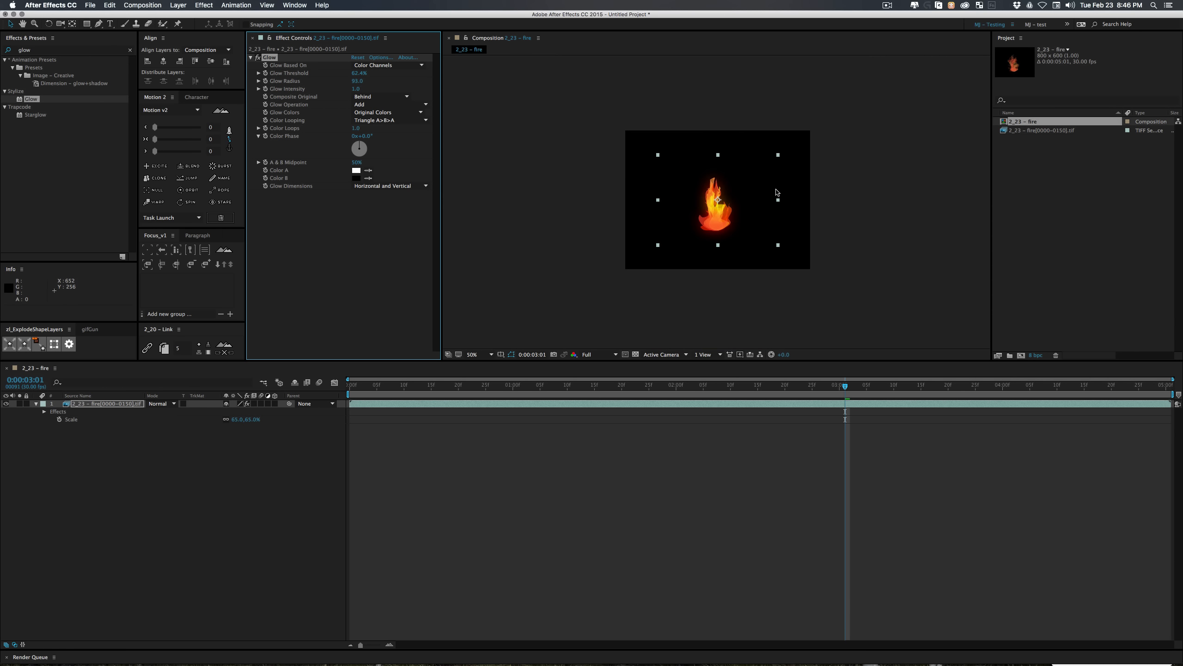
pyautogui.scroll(1, 776, 193)
pyautogui.press('space')
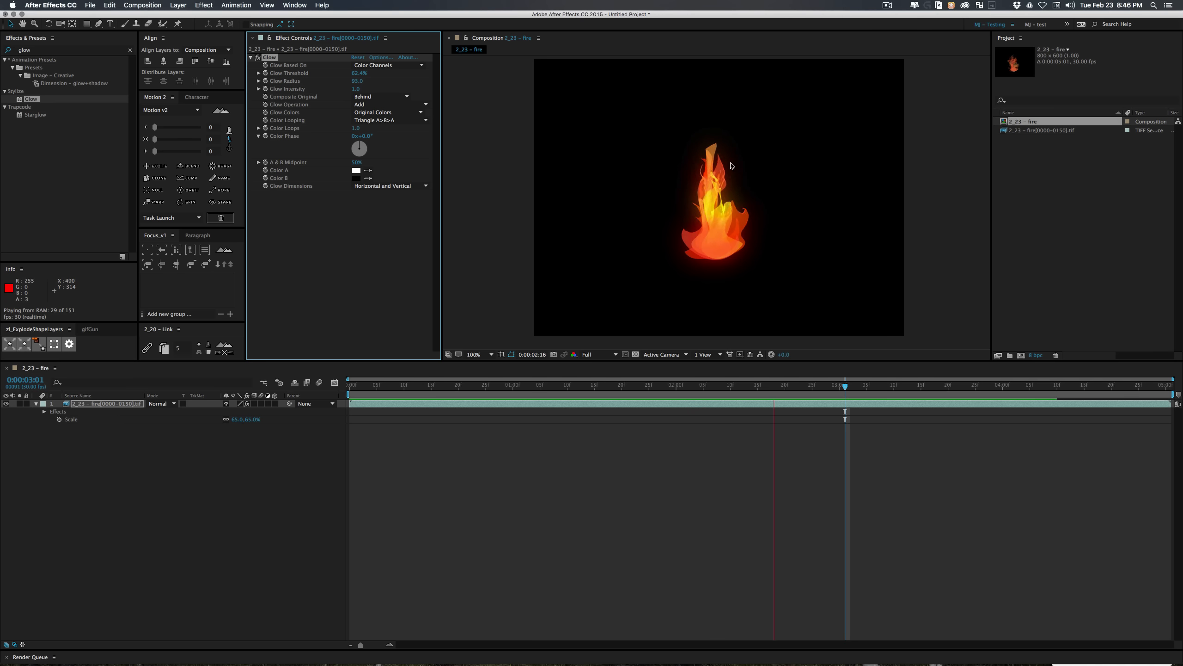
pyautogui.press('space')
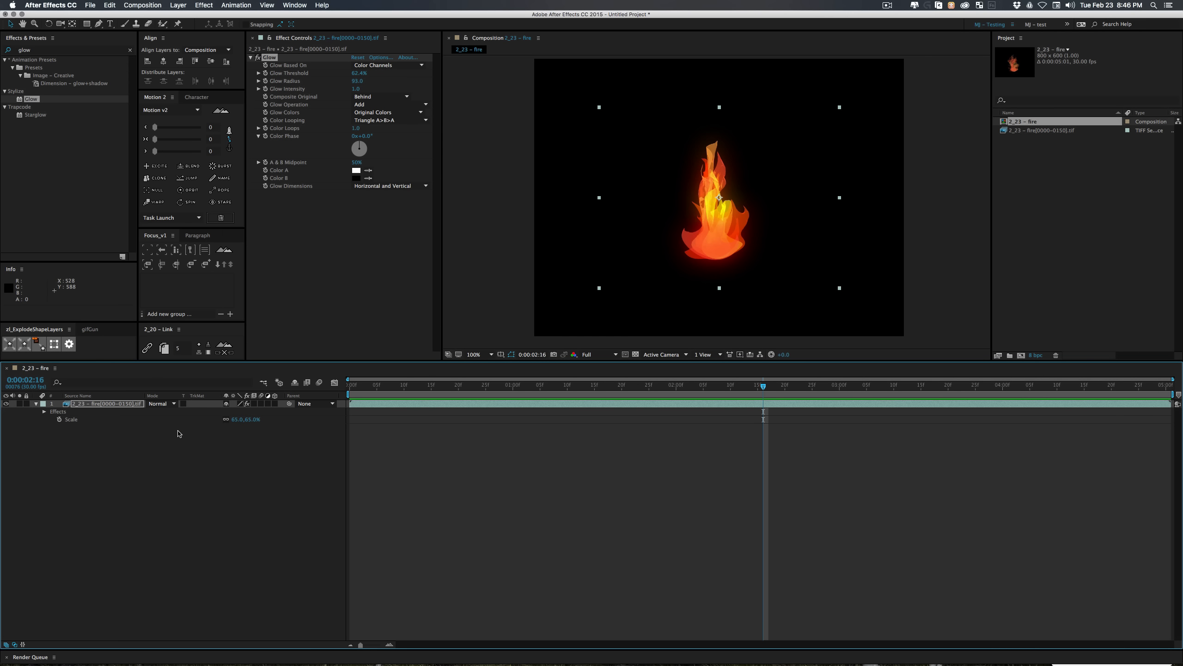
# Step: Duplicate the fire layer, mirroring the copy horizontally with a scale of -65, 65%, and preview the animation
pyautogui.click(120, 403)
pyautogui.press('super+d')
pyautogui.press('s')
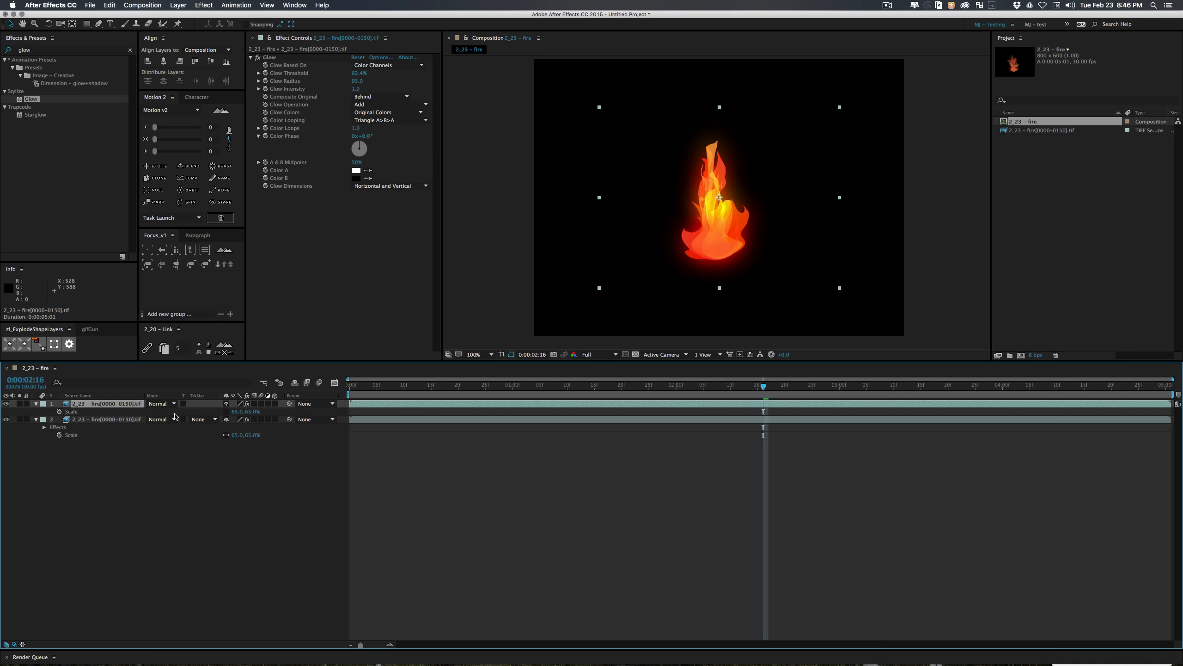
pyautogui.click(236, 411)
pyautogui.press('Left')
pyautogui.write('-')
pyautogui.press('Return')
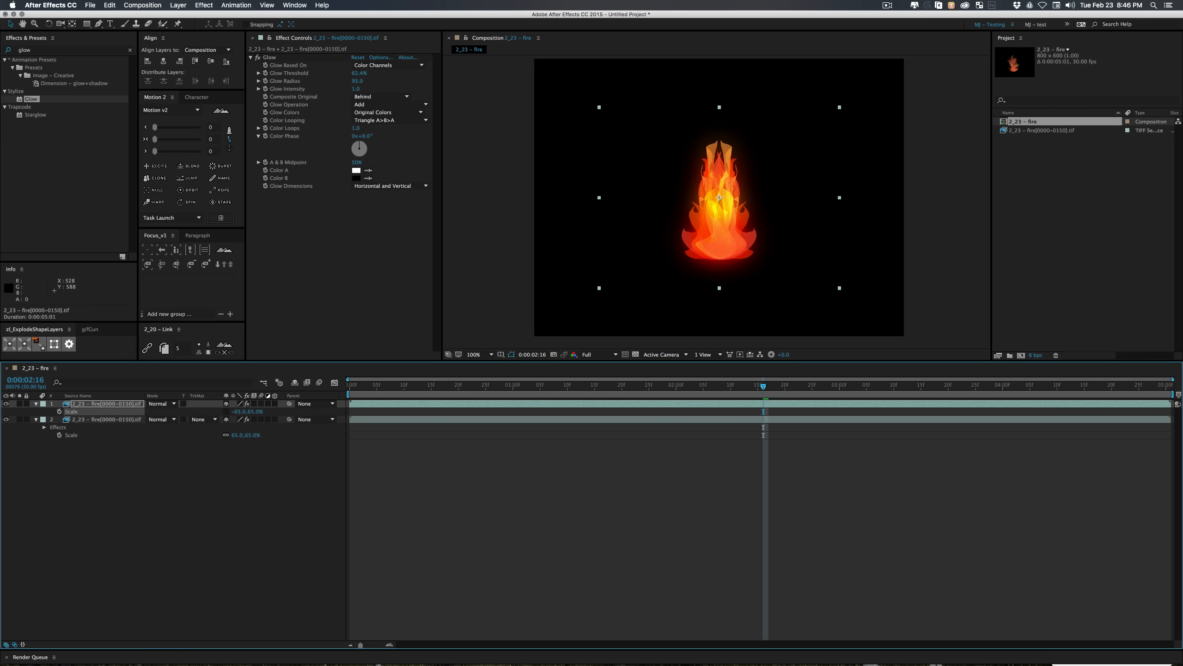
pyautogui.click(228, 543)
pyautogui.press('space')
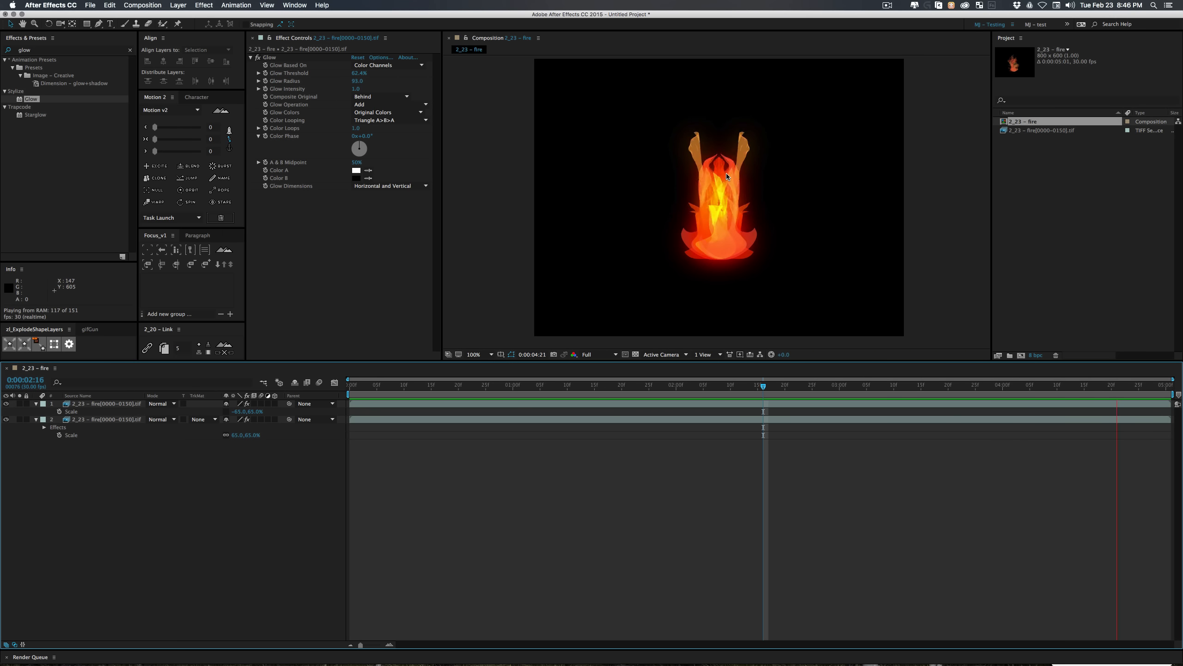
# Step: Apply Bezier Warp to the mirrored fire layer and pull its Right Top Vertex inward to about 341.5, 424.6
pyautogui.click(104, 404)
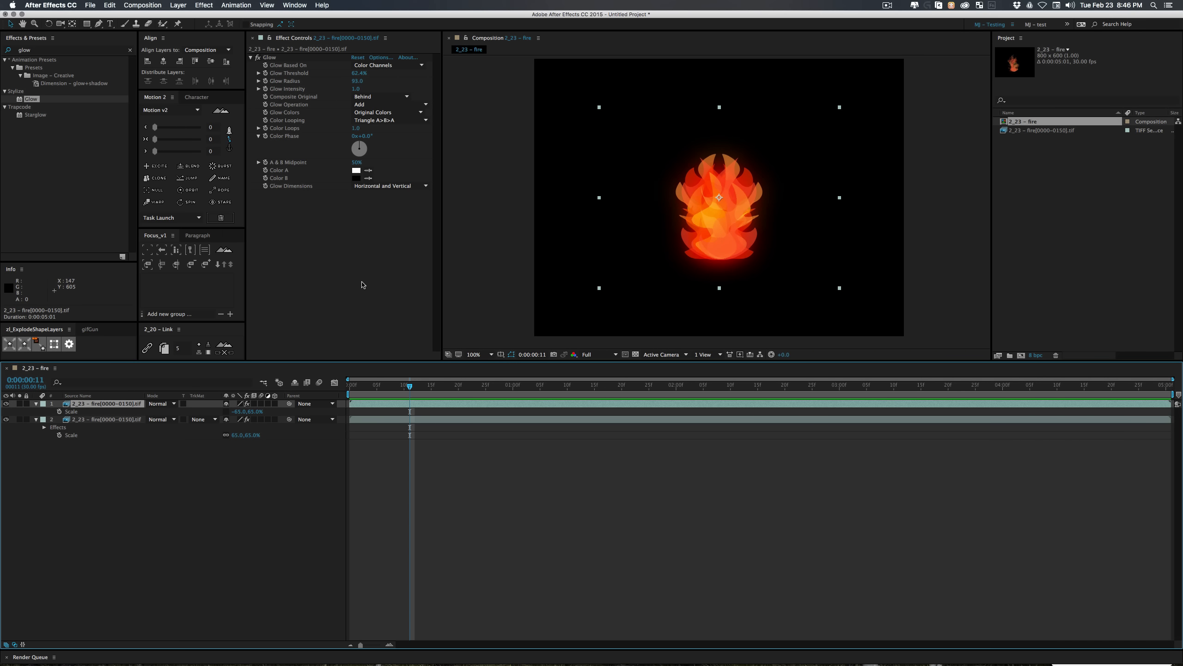
pyautogui.click(44, 51)
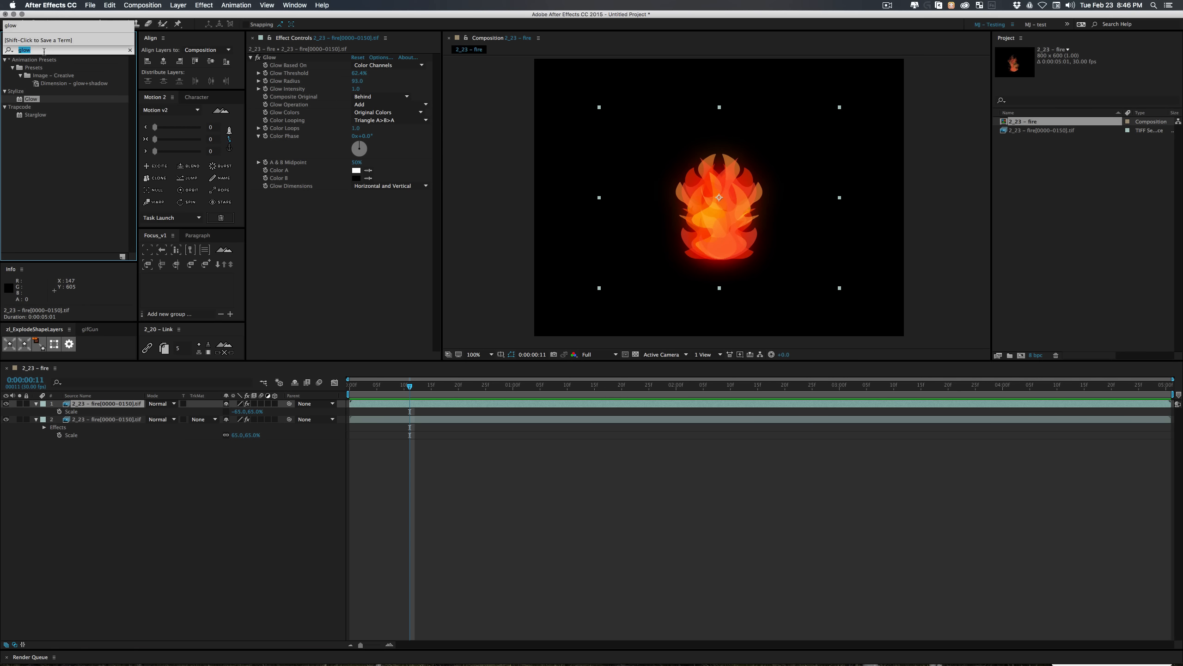
pyautogui.write('warp')
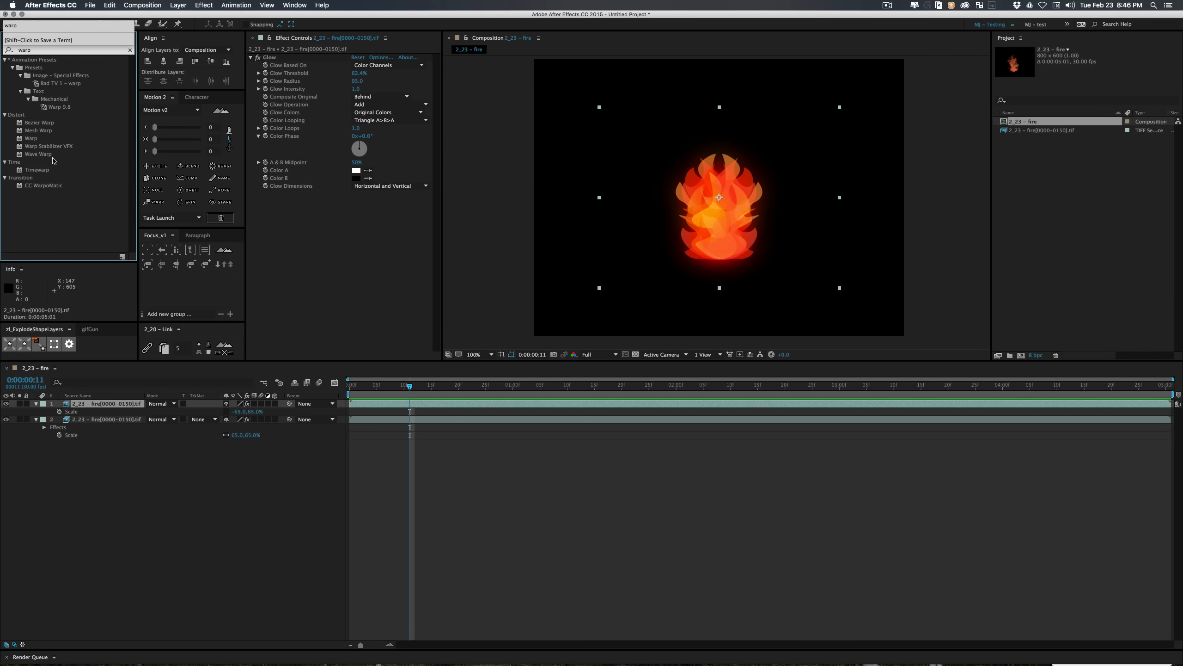
pyautogui.click(84, 241)
pyautogui.moveTo(49, 124); pyautogui.dragTo(364, 224)
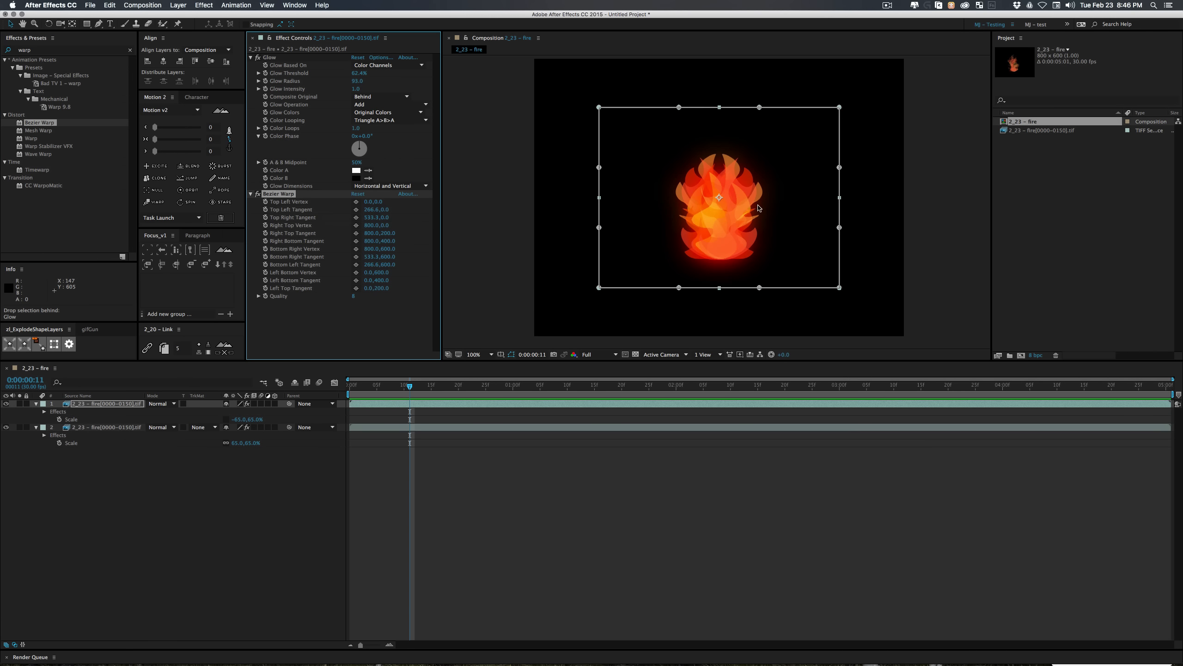
pyautogui.moveTo(600, 108); pyautogui.dragTo(736, 235)
pyautogui.click(289, 511)
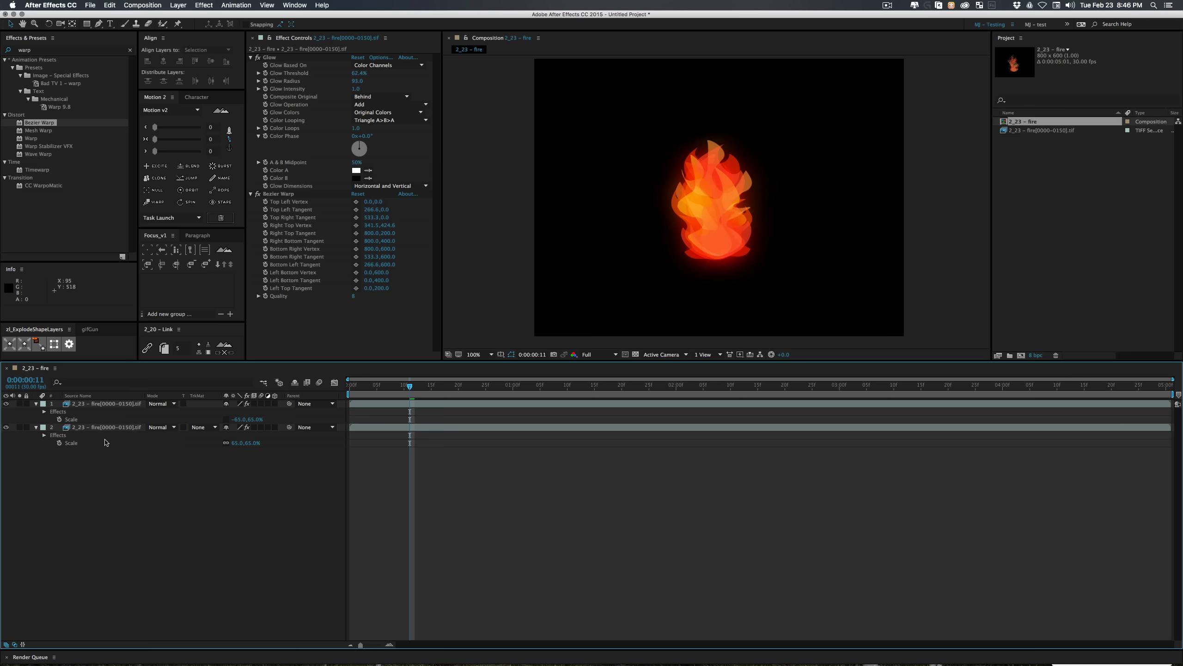
# Step: Try a different opacity on the mirrored fire layer and undo the change
pyautogui.click(143, 408)
pyautogui.press('t')
pyautogui.moveTo(229, 411); pyautogui.dragTo(213, 414)
pyautogui.press('super+z')
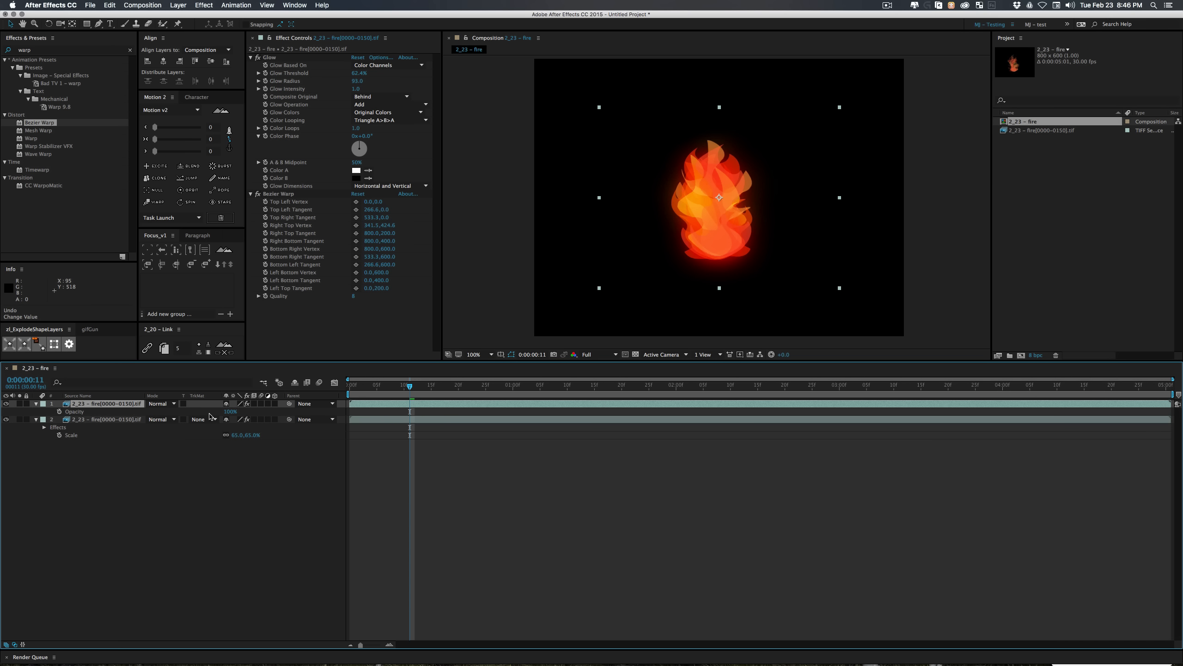
# Step: Set the mirrored fire layer's blending mode to Add and preview the animation
pyautogui.hotkey('shift', '=')
pyautogui.hotkey('shift', '=')
pyautogui.hotkey('shift', '=')
pyautogui.hotkey('shift', '=')
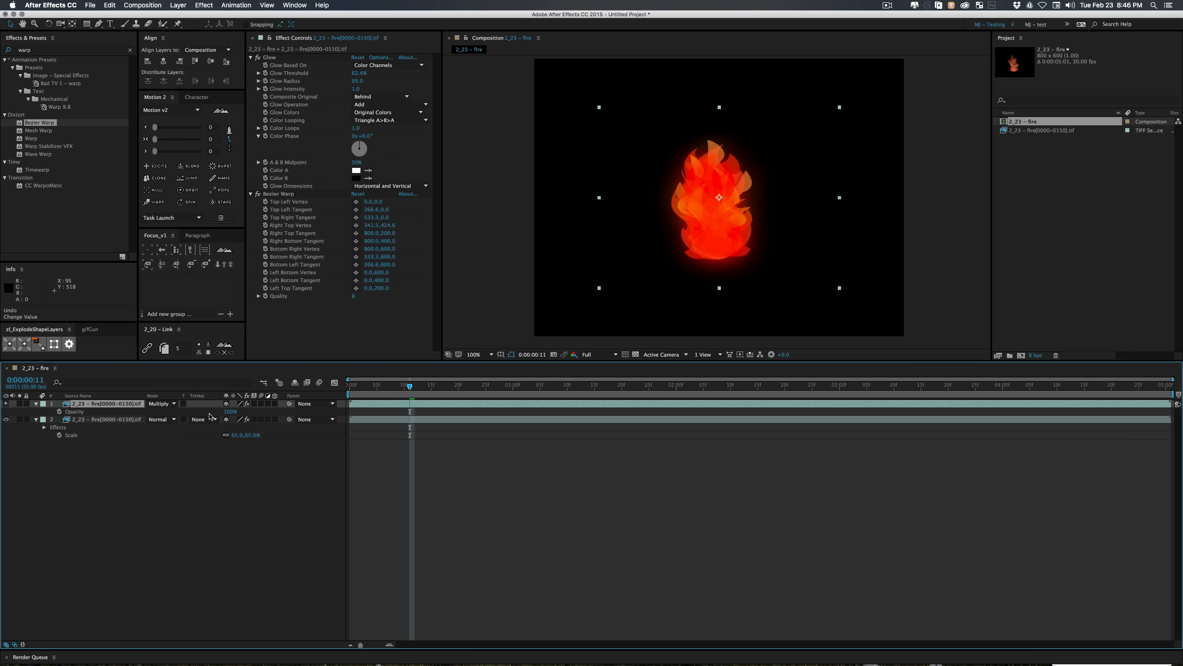
pyautogui.hotkey('shift', '=')
pyautogui.hotkey('shift', '=')
pyautogui.hotkey('shift', '=')
pyautogui.hotkey('shift', '=')
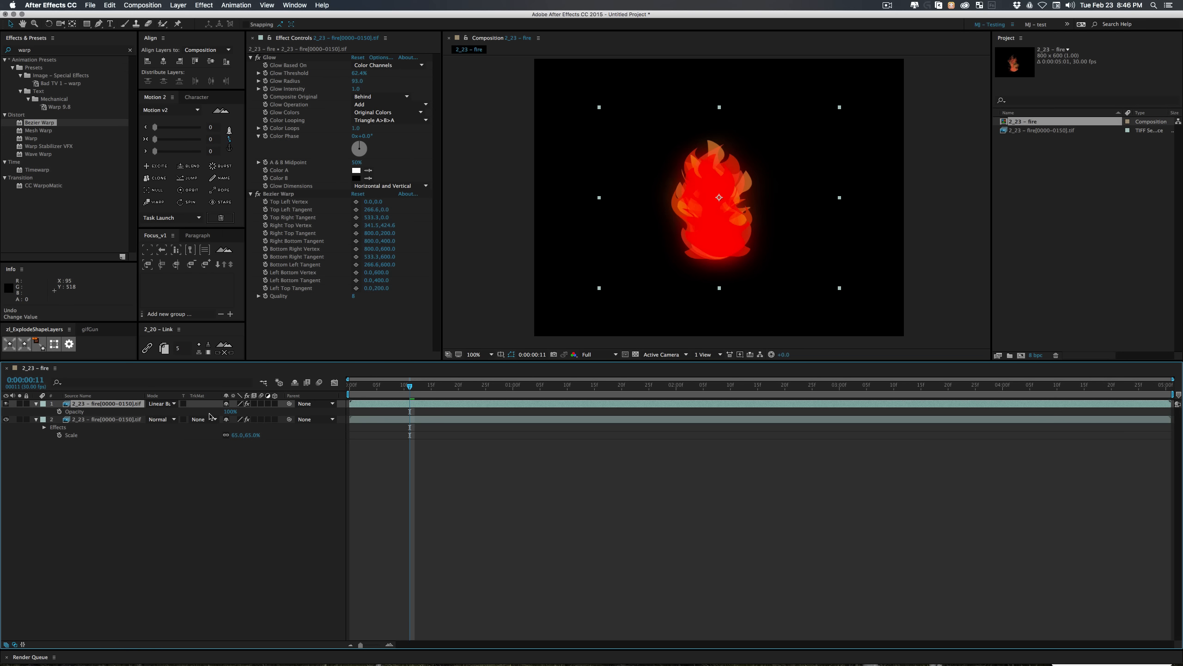
pyautogui.hotkey('shift', '=')
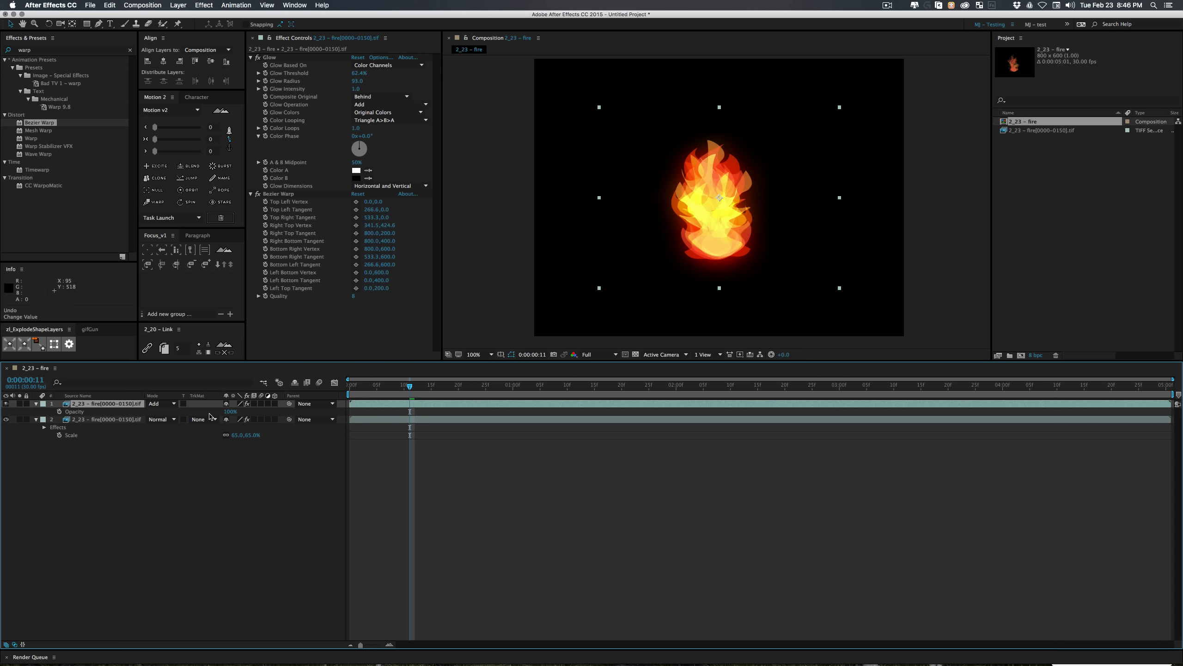
pyautogui.press('space')
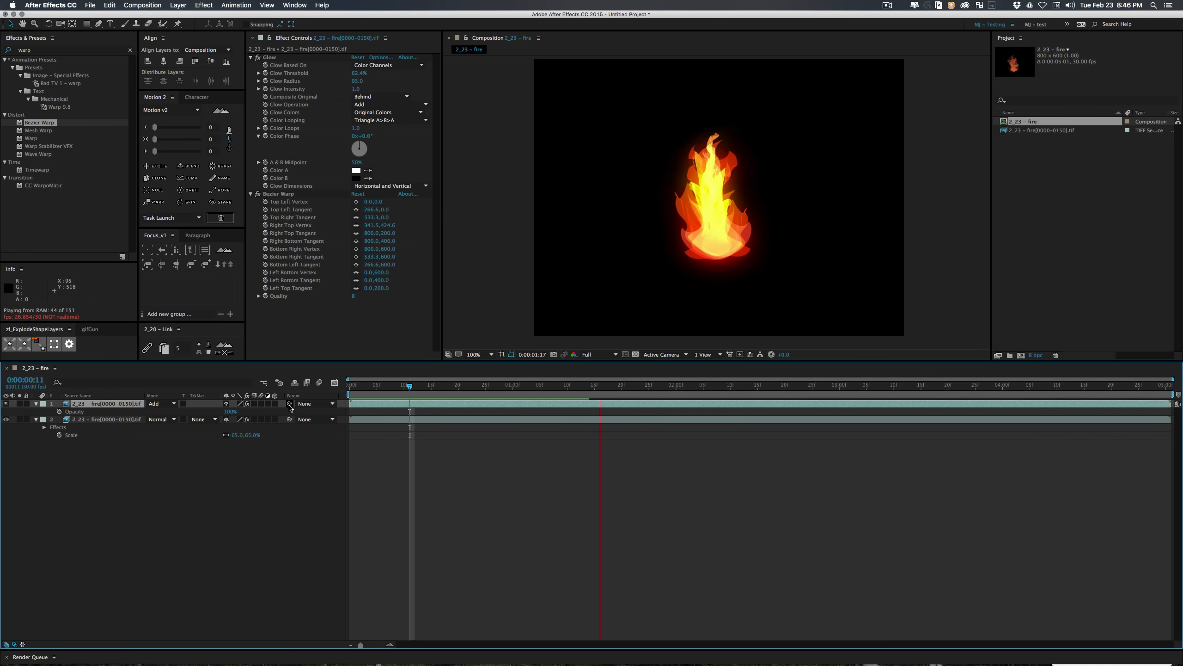
pyautogui.press('space')
# Step: Enable time remapping on the mirrored fire layer, add a keyframe at 0:00:02:04 and move it earlier to 0:00:01:18
pyautogui.rightClick(375, 410)
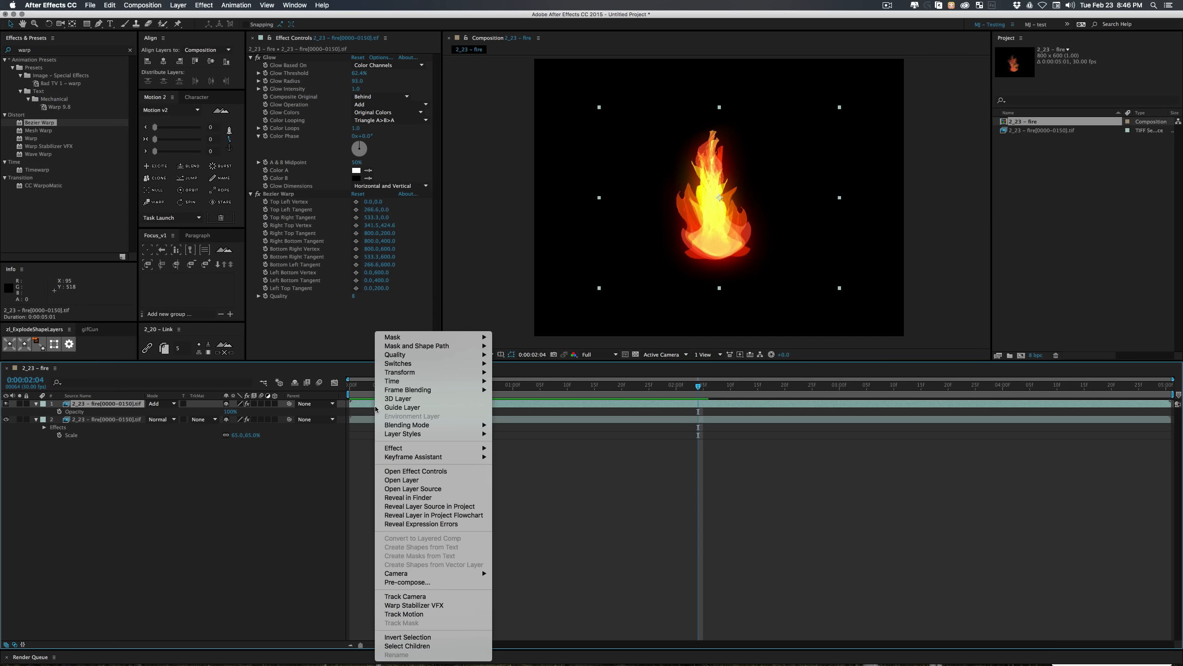
pyautogui.moveTo(482, 381)
pyautogui.click(537, 381)
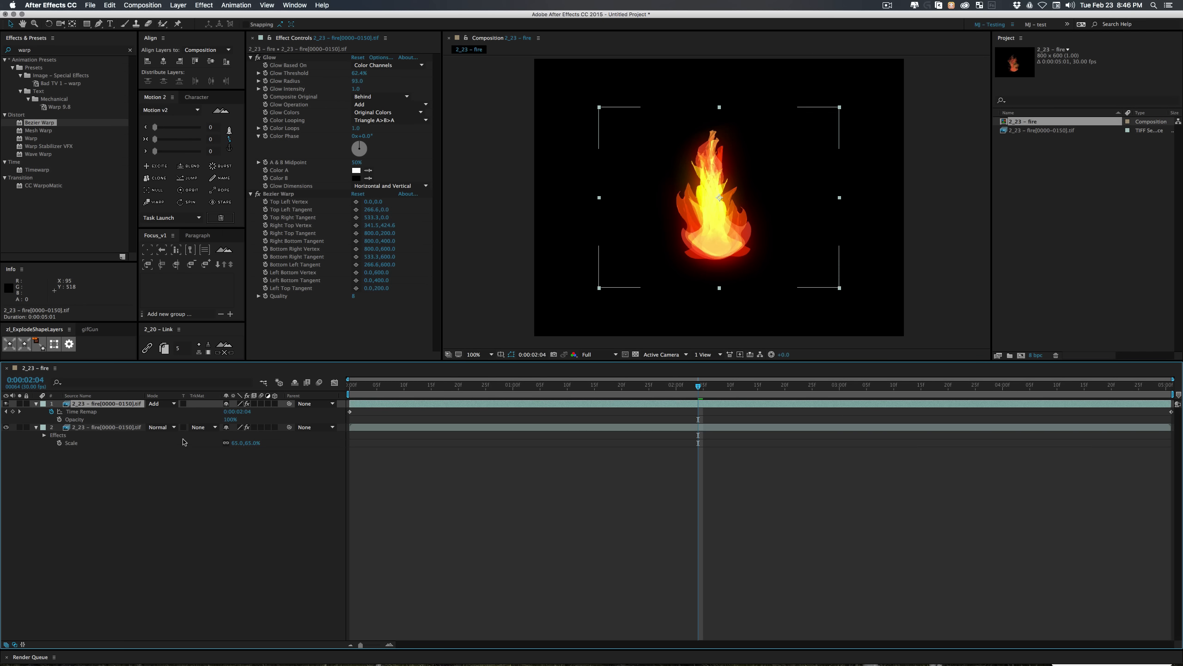
pyautogui.click(13, 411)
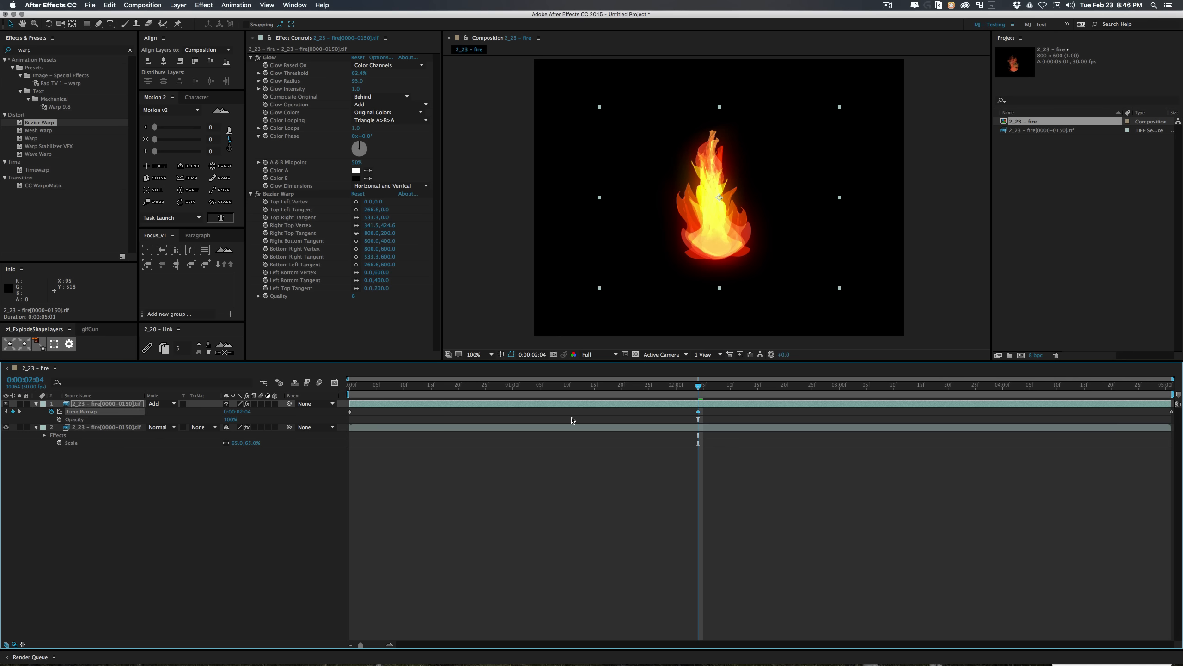
pyautogui.moveTo(698, 412); pyautogui.dragTo(611, 412)
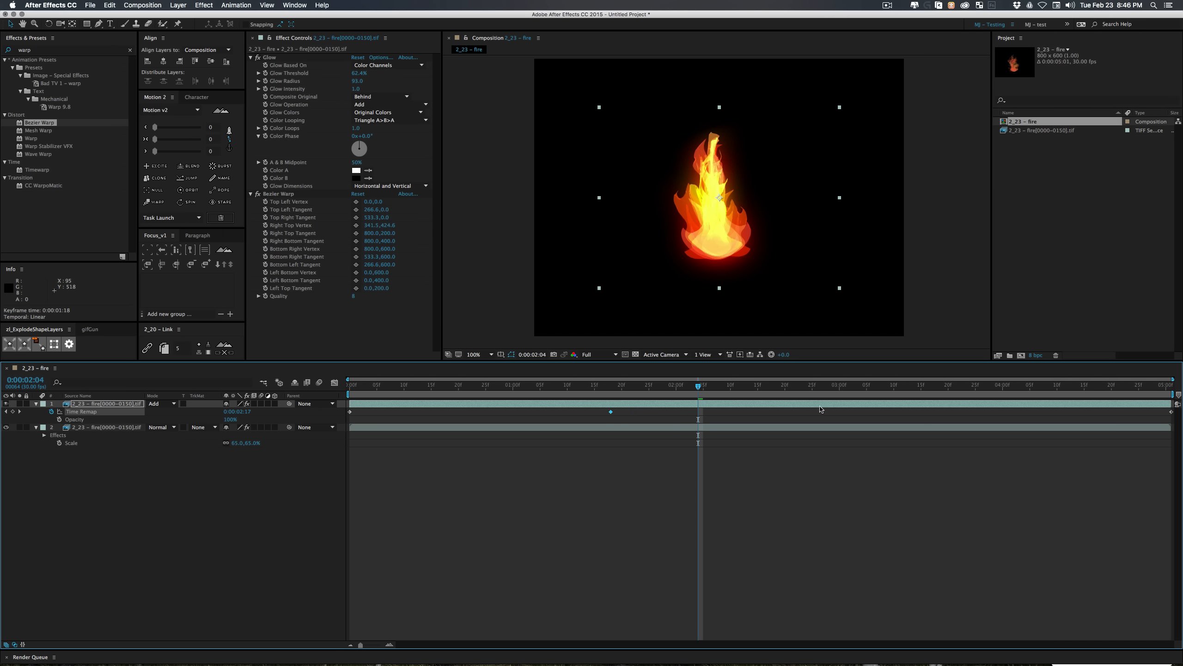
# Step: Add another Time Remap keyframe at 0:00:03:15, move it to about 0:00:03:26, and preview the animation
pyautogui.moveTo(900, 386); pyautogui.dragTo(921, 390)
pyautogui.hotkey('alt', 'shift', 't')
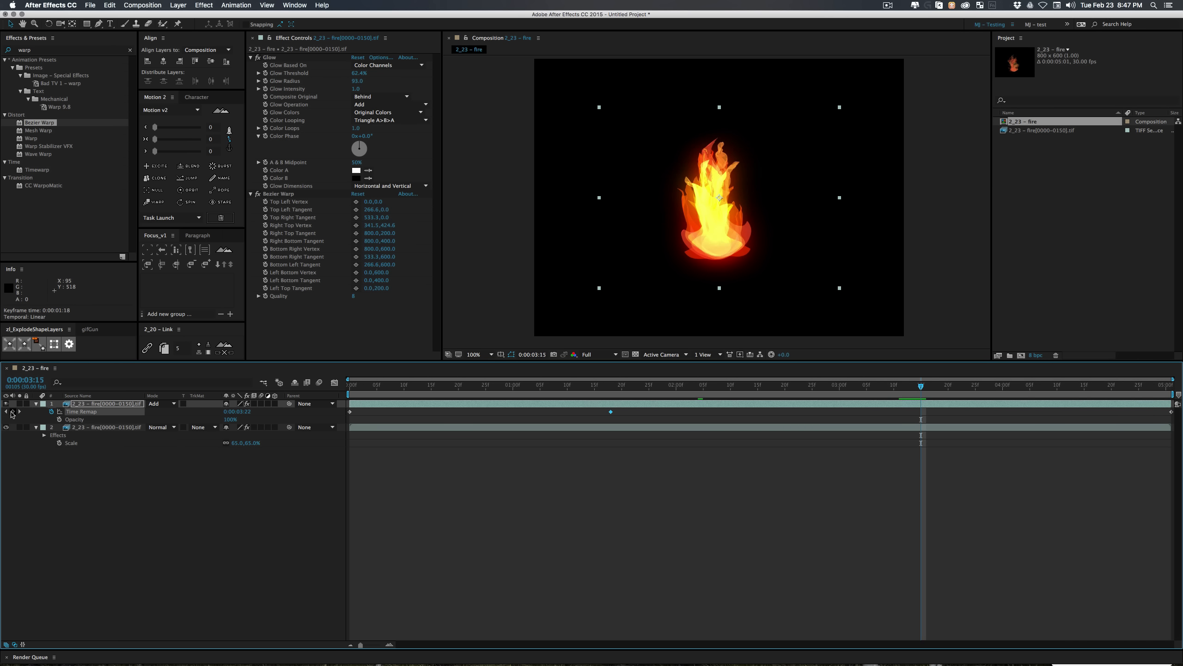
pyautogui.moveTo(923, 413); pyautogui.dragTo(987, 412)
pyautogui.click(303, 515)
pyautogui.press('space')
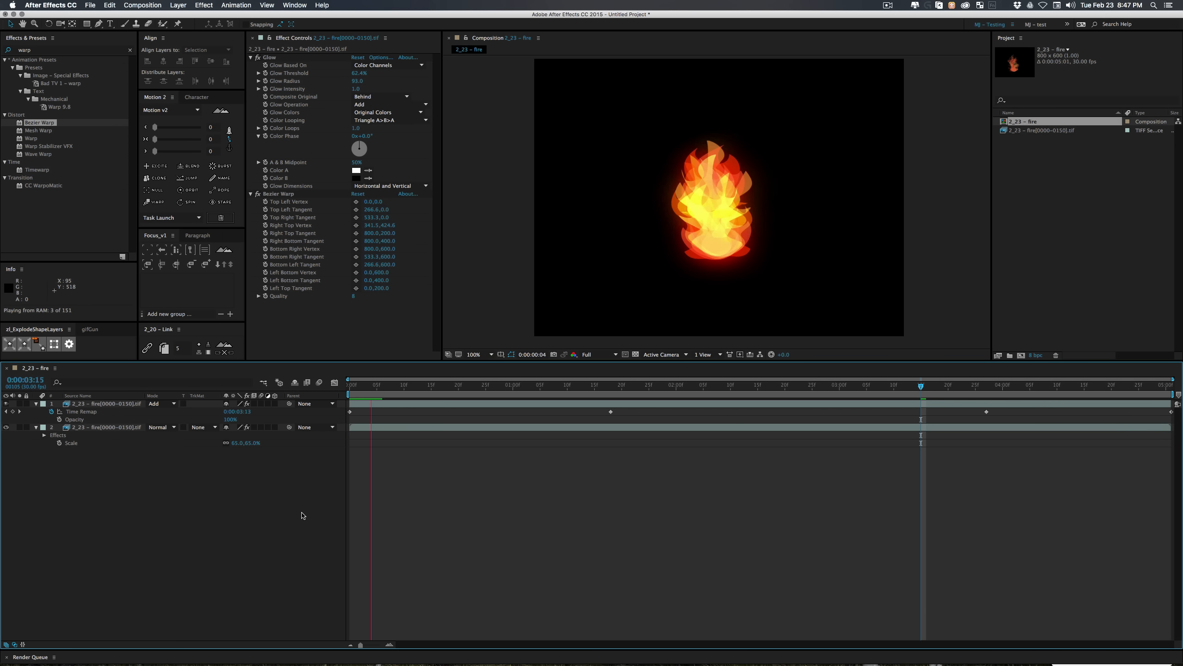